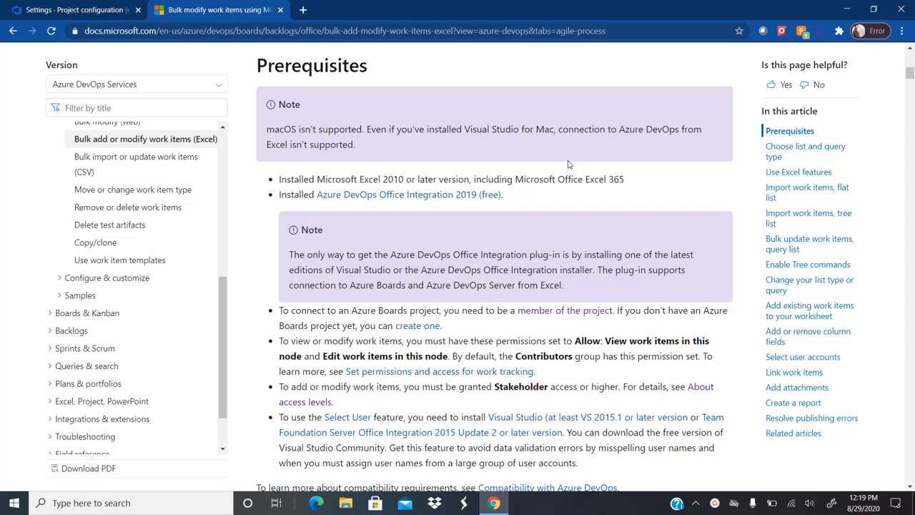
# Step: Highlight the Excel version and Office Integration prerequisites, then bring up the Windows Start menu
pyautogui.tripleClick(370, 180)
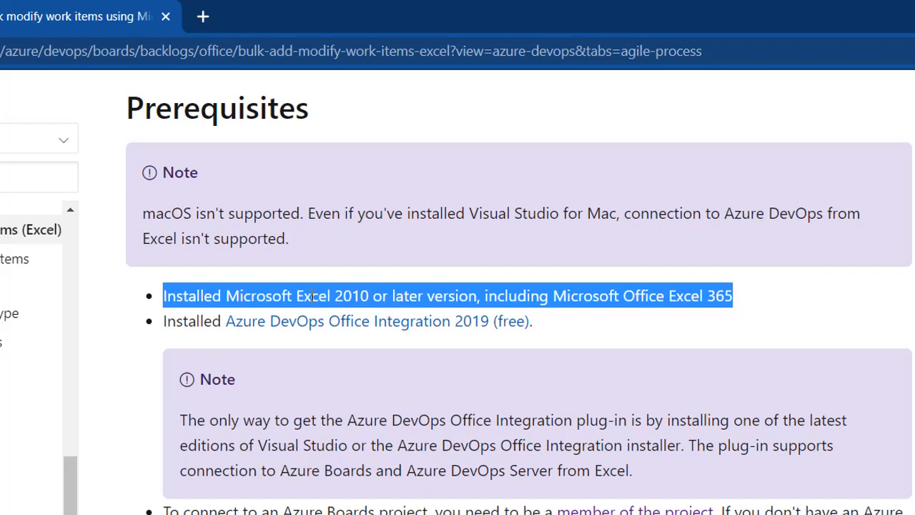
pyautogui.doubleClick(192, 322)
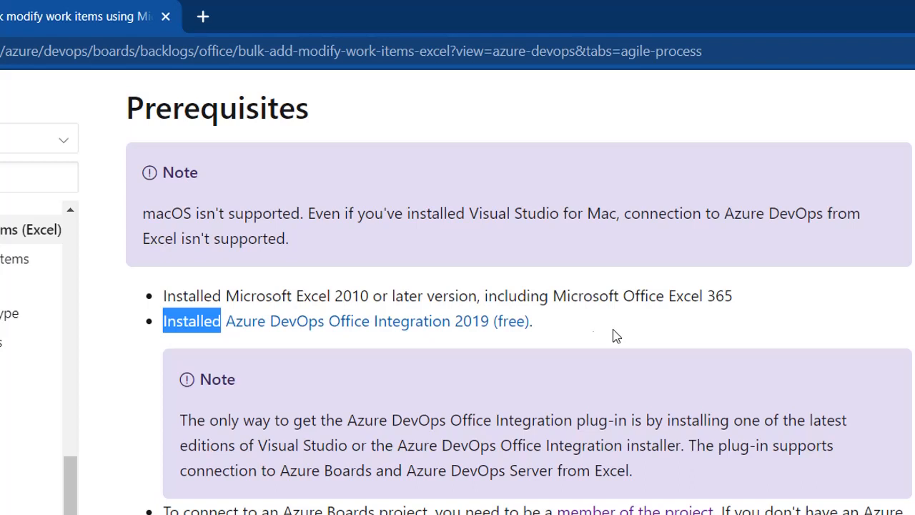
pyautogui.press('super')
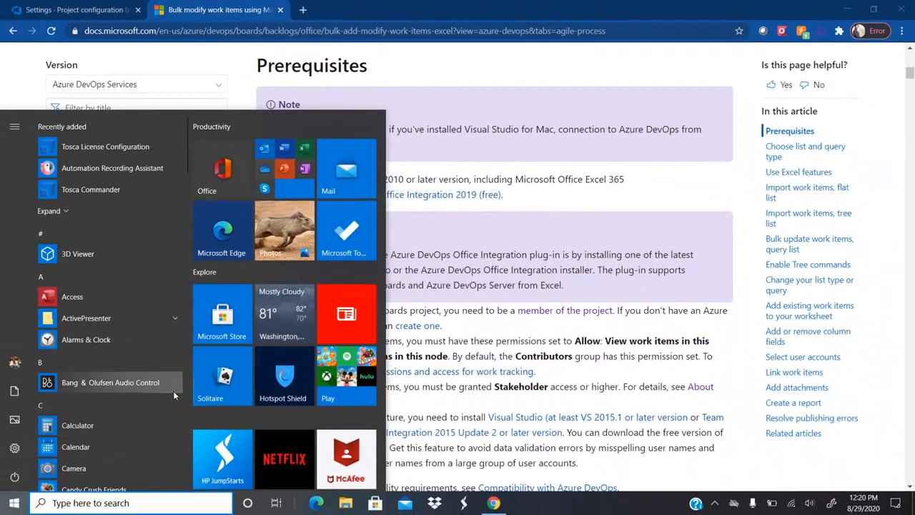
# Step: Launch Excel from a Start search for 'exc' and create a blank workbook
pyautogui.write('exc')
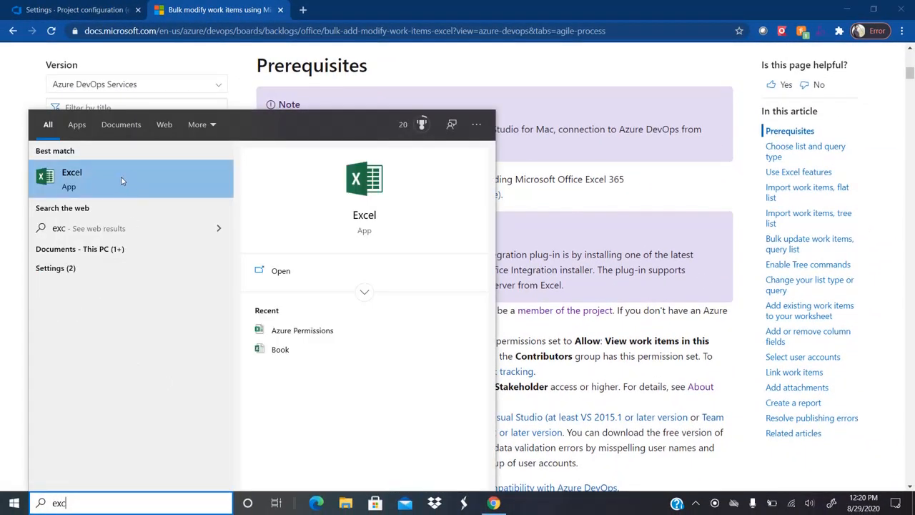
pyautogui.click(121, 176)
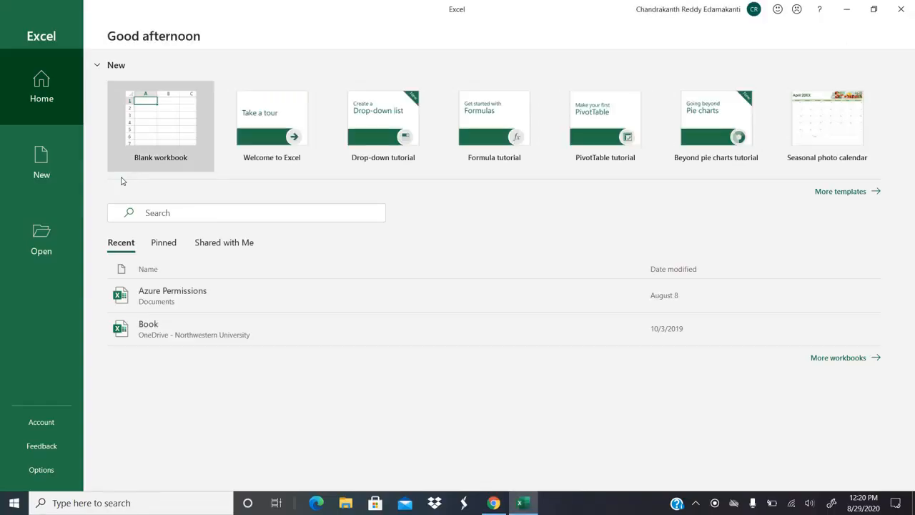
pyautogui.click(176, 128)
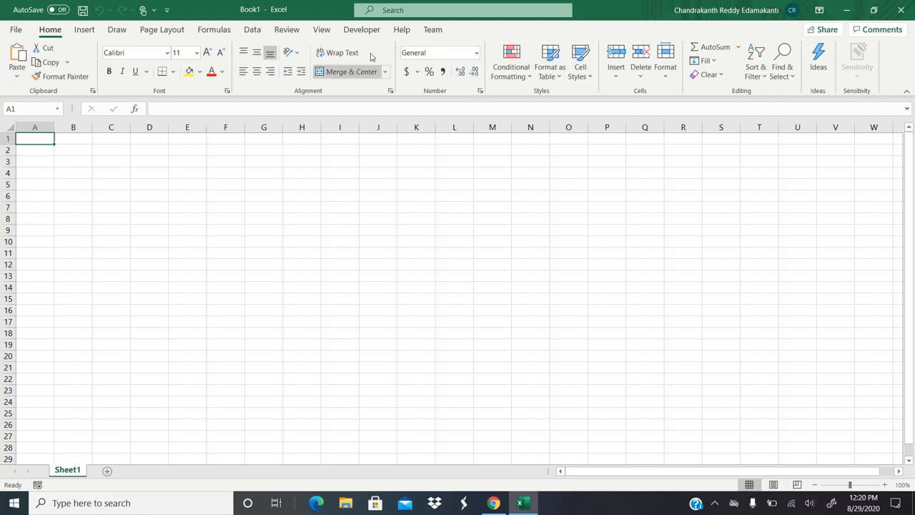
# Step: Show the Team tab in Book1, glance at the File screen, then switch back to Chrome
pyautogui.click(432, 29)
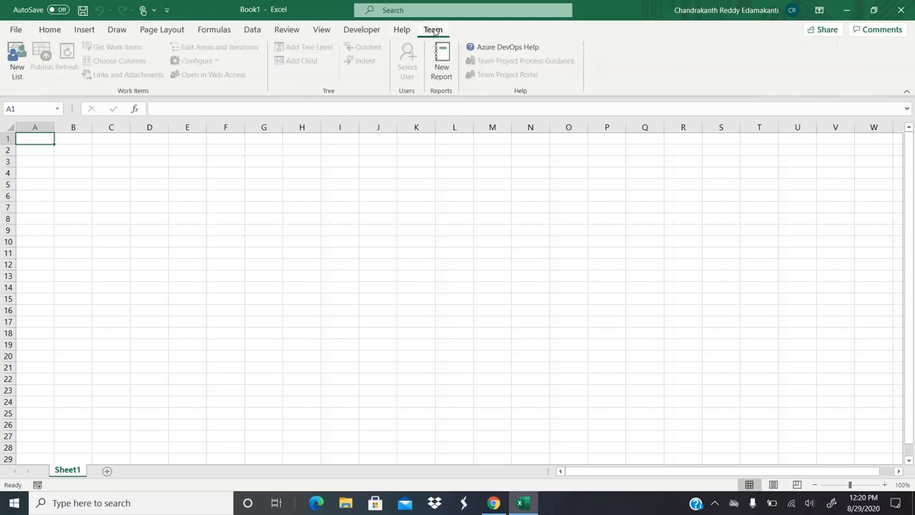
pyautogui.click(16, 29)
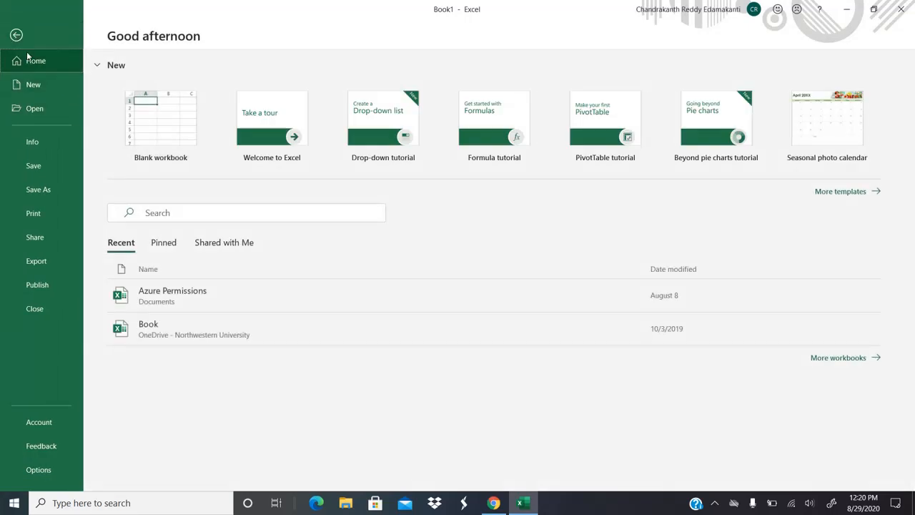
pyautogui.click(17, 42)
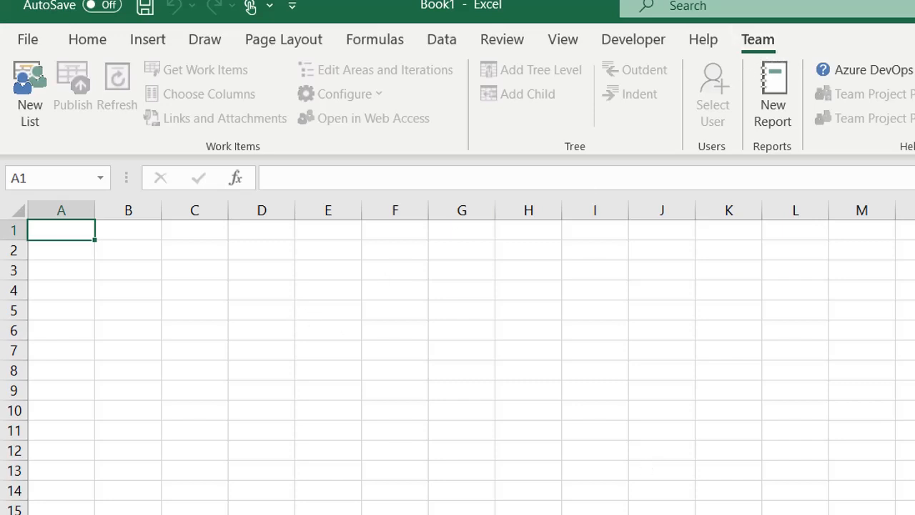
pyautogui.hotkey('alt', 'Tab')
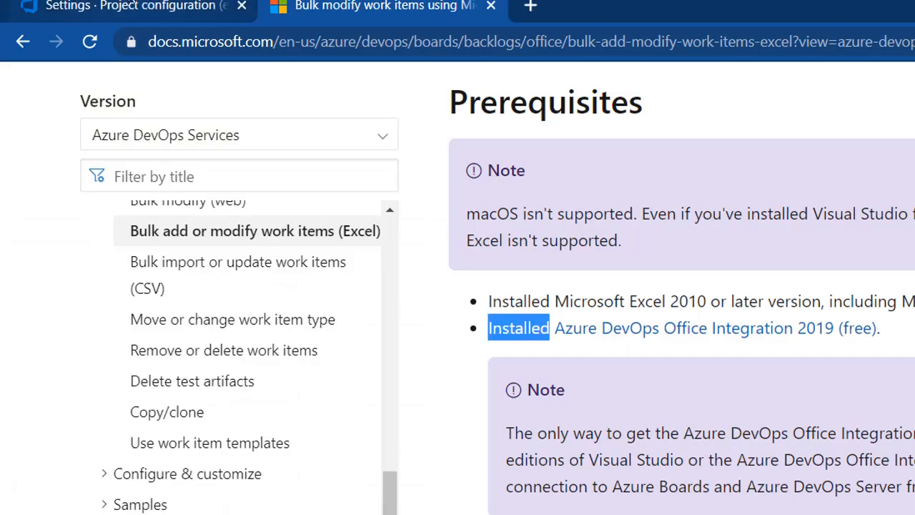
# Step: Go from the organization's projects home into the e-Commerce project's settings overview
pyautogui.click(118, 5)
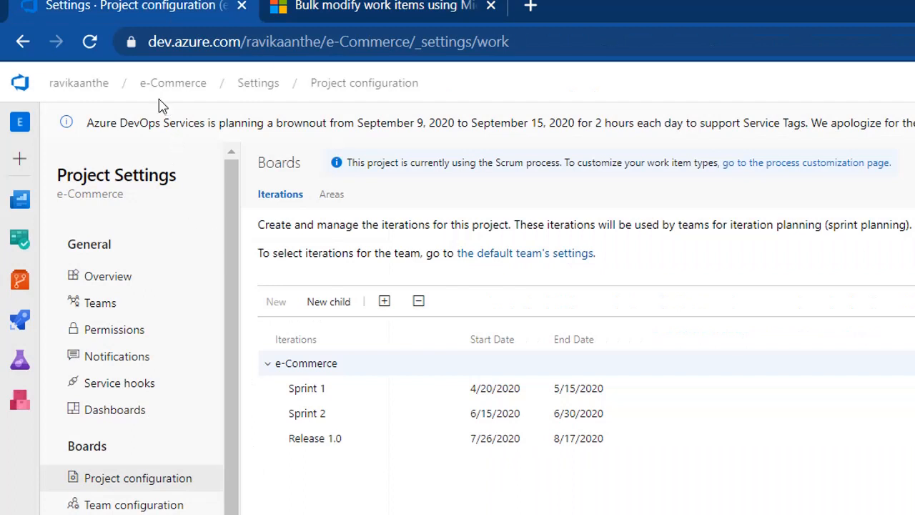
pyautogui.click(85, 89)
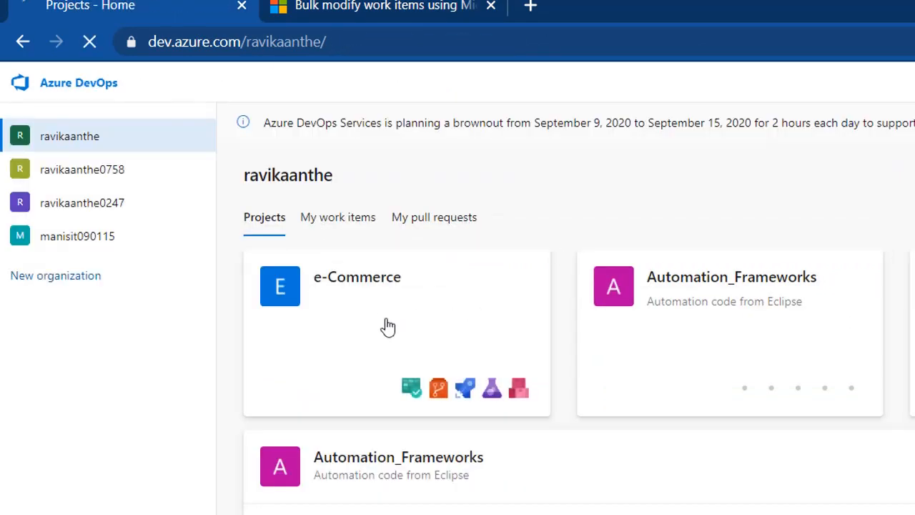
pyautogui.click(388, 327)
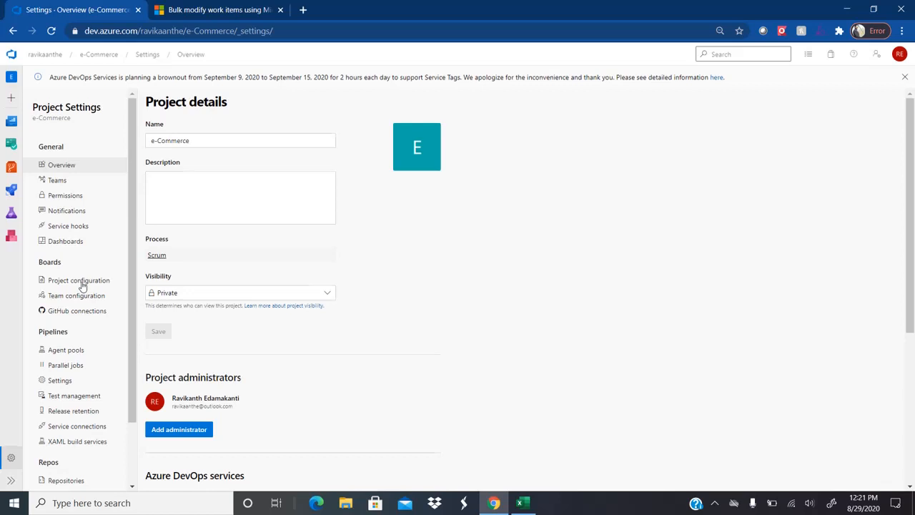
# Step: Inspect the Release 1.0 iteration options and the Work items list, then return to Excel
pyautogui.click(81, 282)
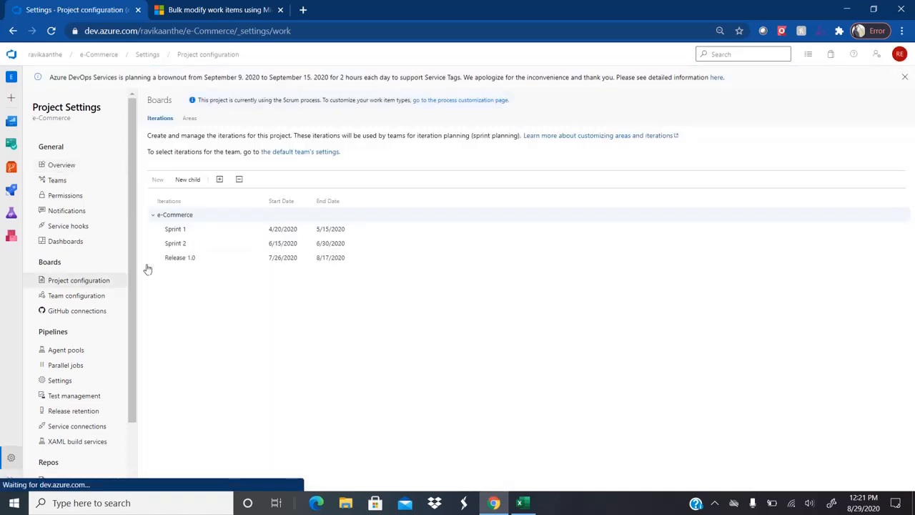
pyautogui.click(258, 258)
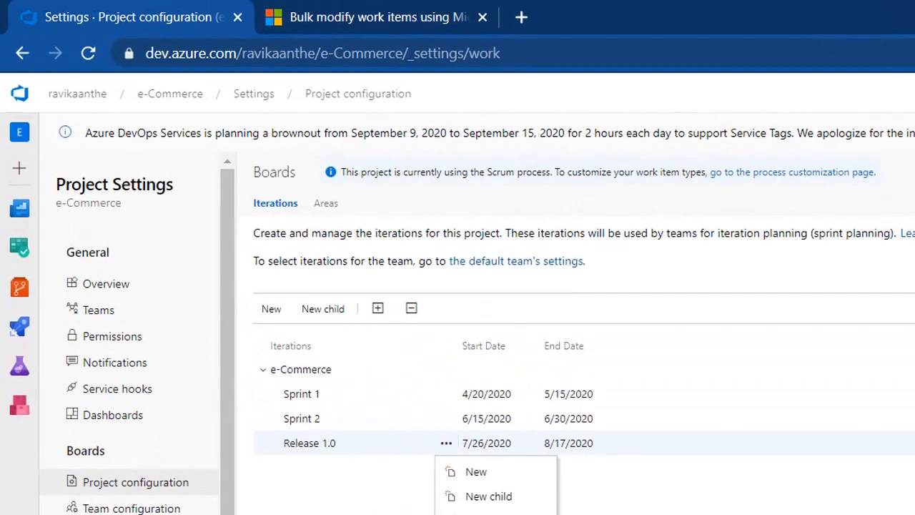
pyautogui.press('Escape')
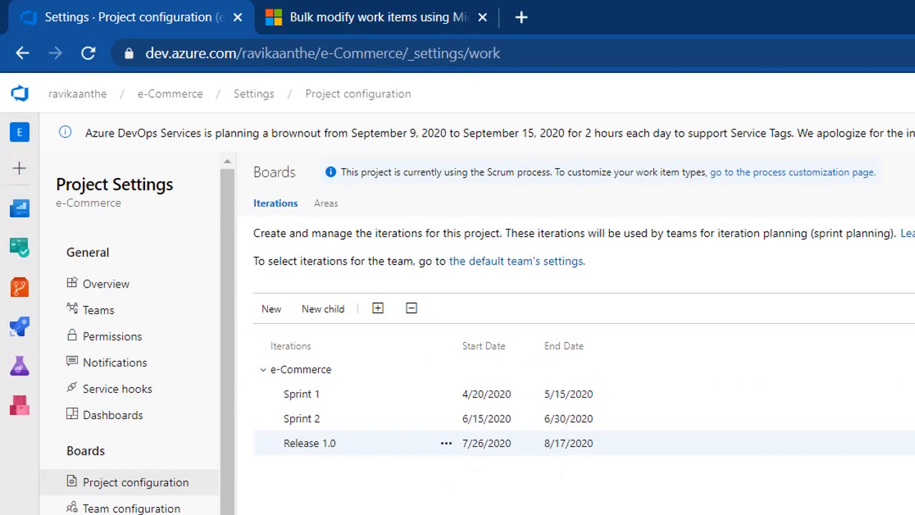
pyautogui.click(16, 250)
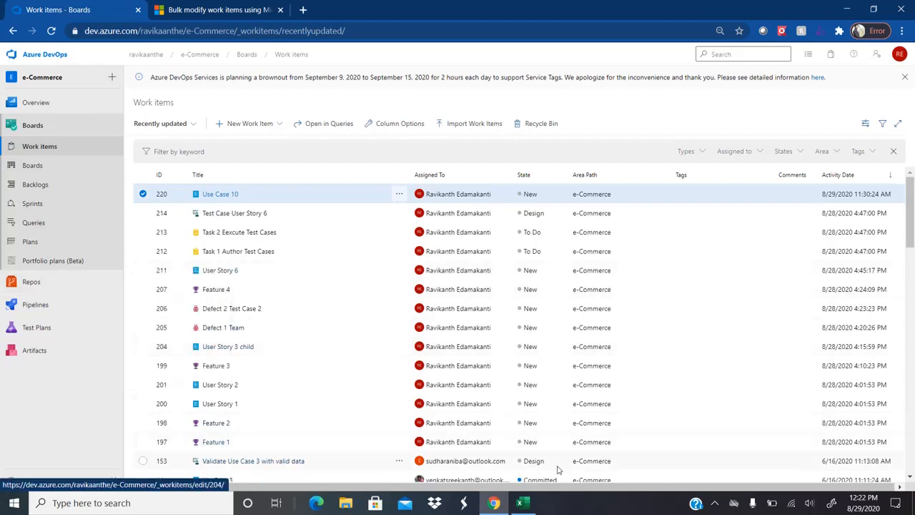
pyautogui.click(523, 502)
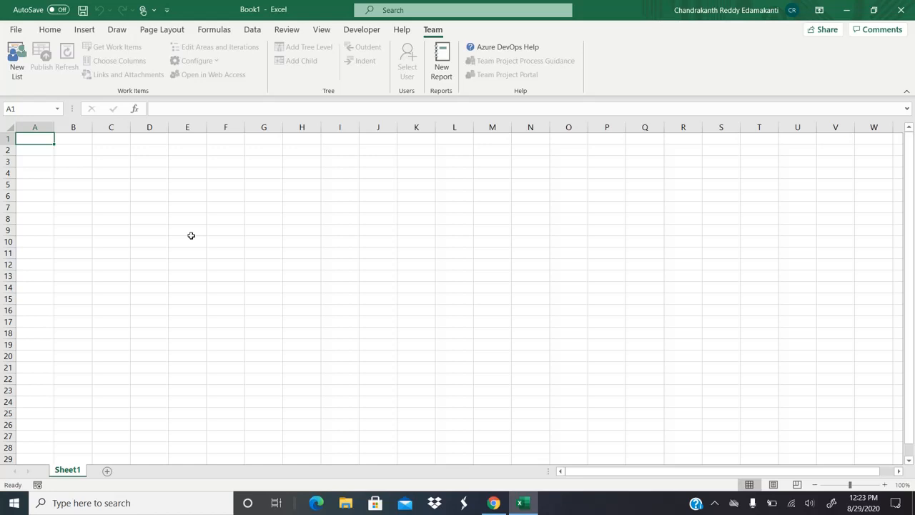
pyautogui.click(714, 507)
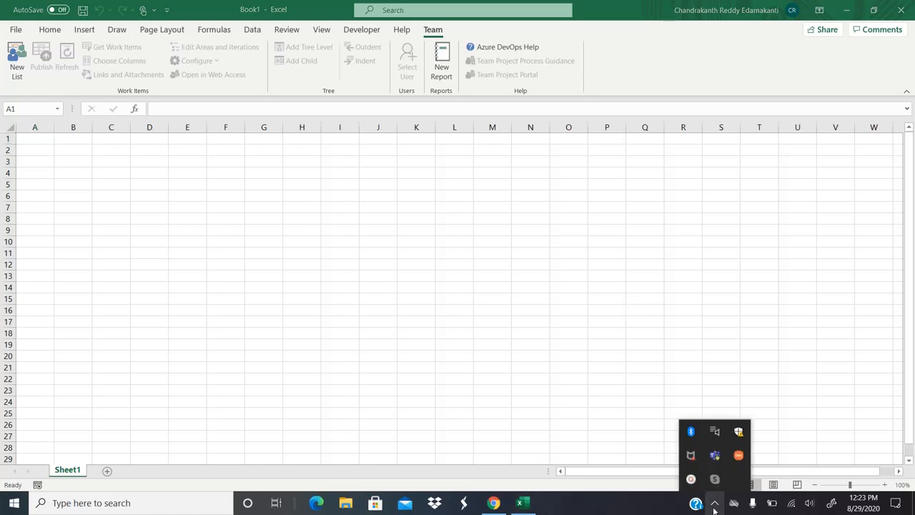
pyautogui.click(692, 479)
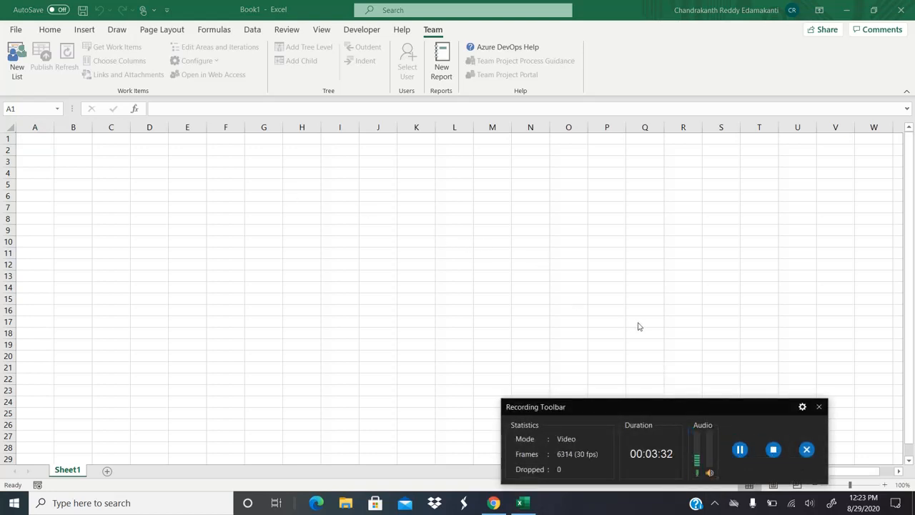
pyautogui.click(819, 406)
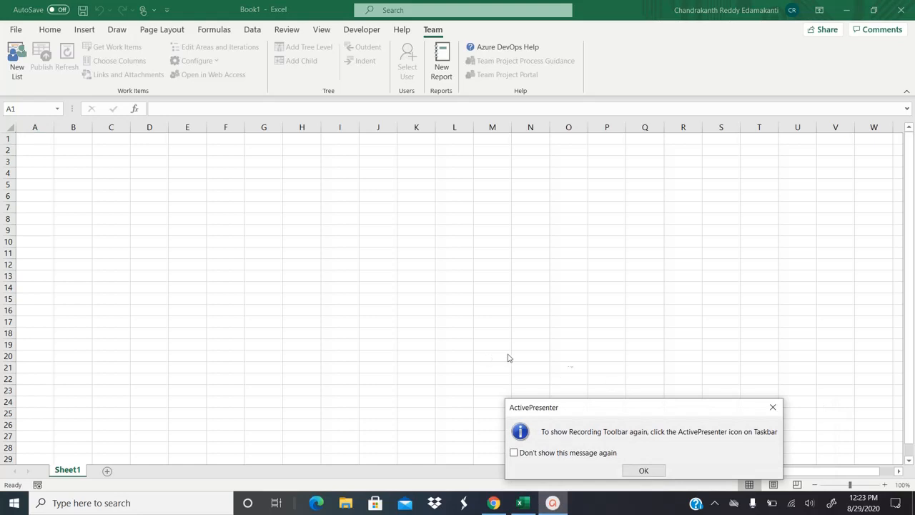
pyautogui.click(644, 470)
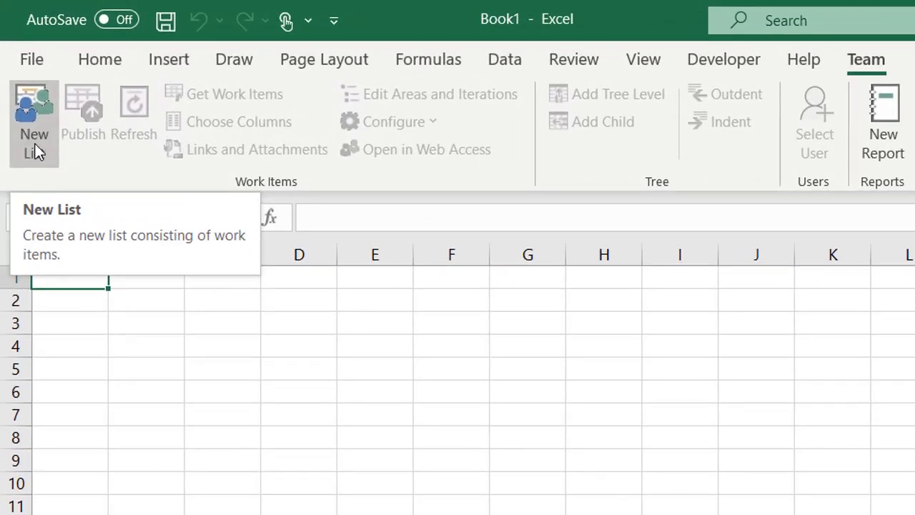
pyautogui.click(36, 153)
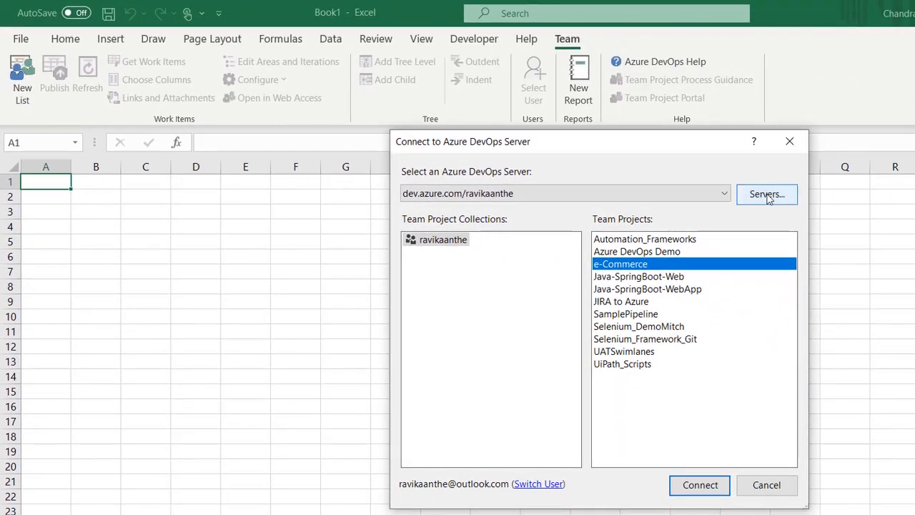
# Step: Review the configured Azure DevOps servers without adding a new one
pyautogui.click(769, 199)
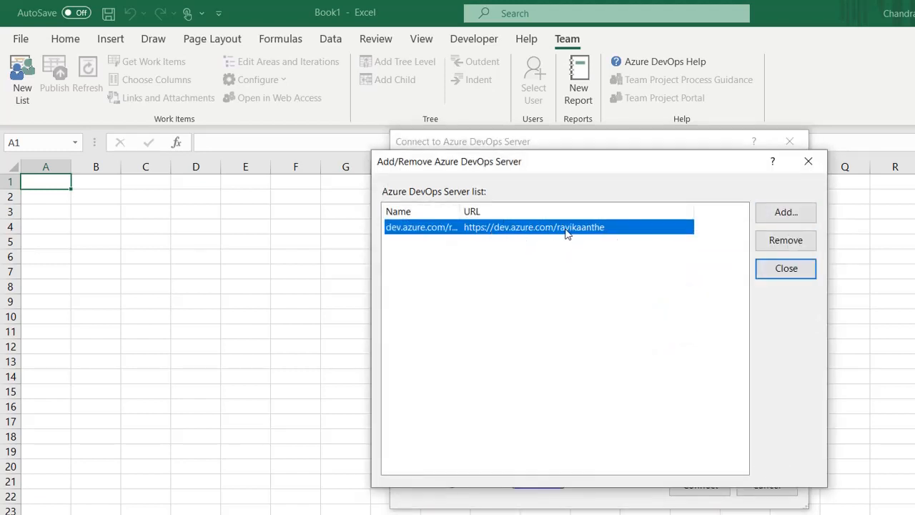
pyautogui.click(803, 218)
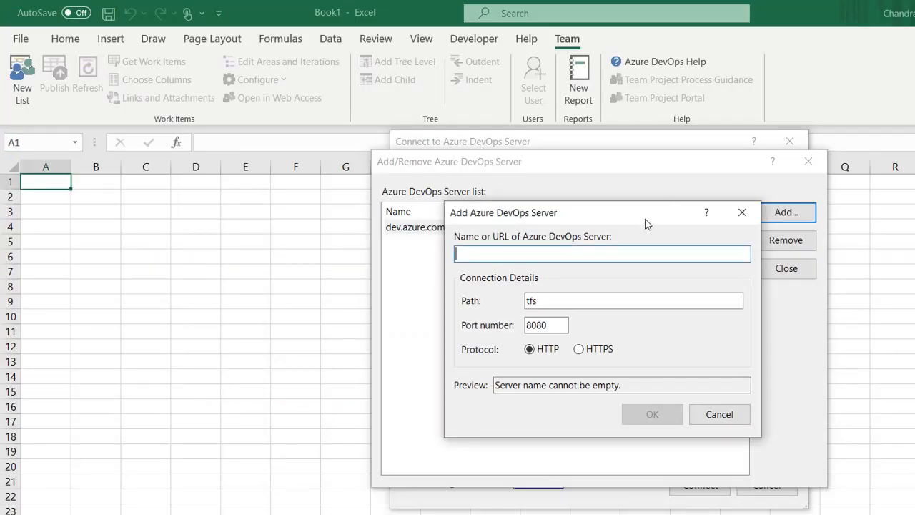
pyautogui.click(743, 212)
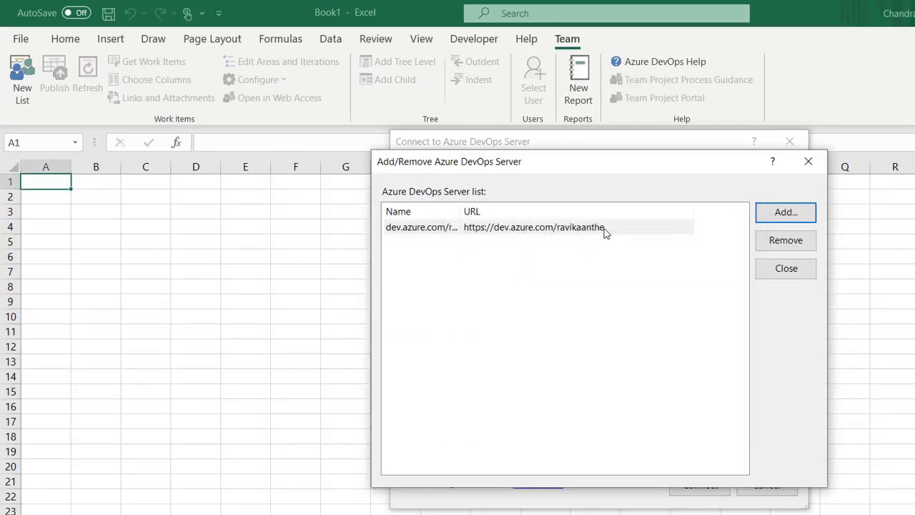
pyautogui.click(810, 170)
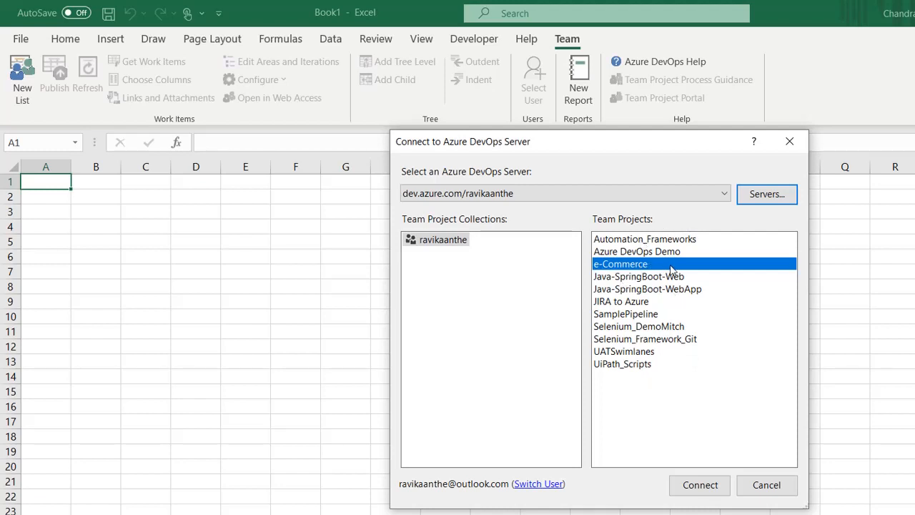
# Step: Connect to the e-Commerce project and create an empty input list in the sheet
pyautogui.click(695, 486)
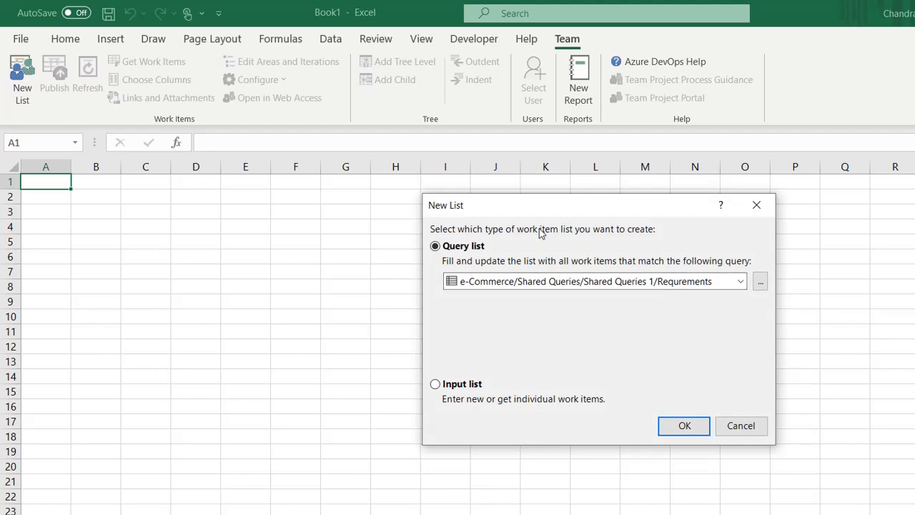
pyautogui.click(435, 385)
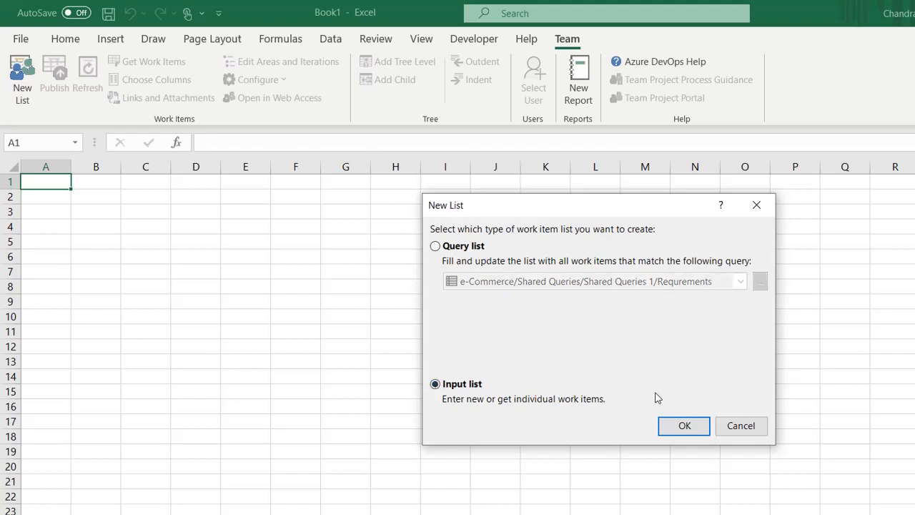
pyautogui.click(696, 427)
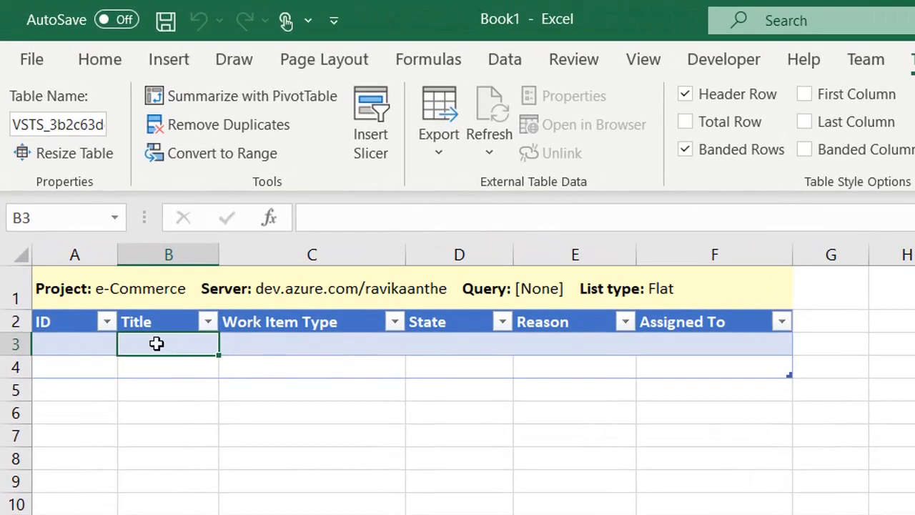
# Step: Enter the title 'E-Commerce where users will be able to purchase things' and autofit column B
pyautogui.moveTo(225, 257); pyautogui.dragTo(382, 268)
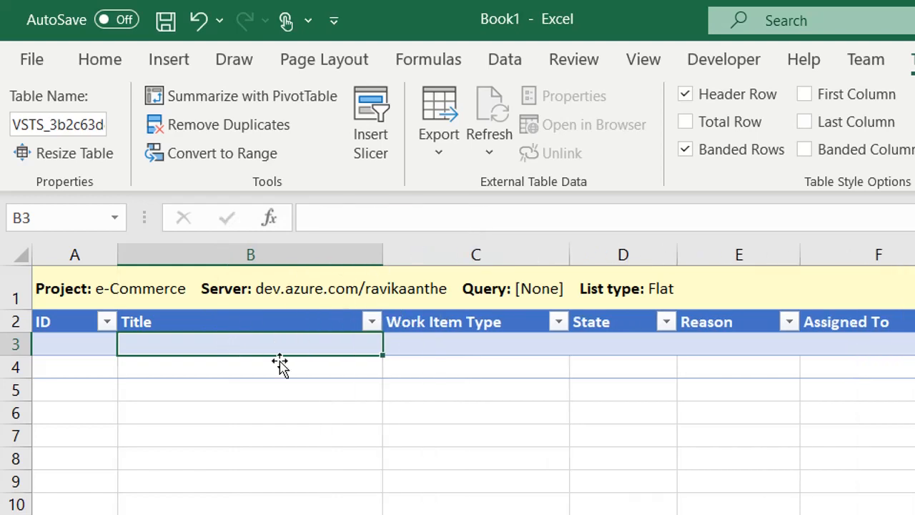
pyautogui.write('E-Commene')
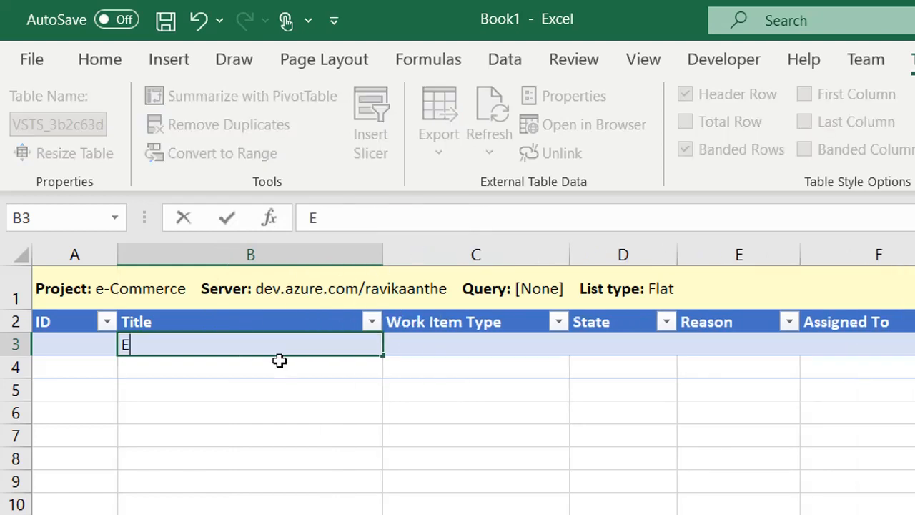
pyautogui.press('BackSpace')
pyautogui.press('BackSpace')
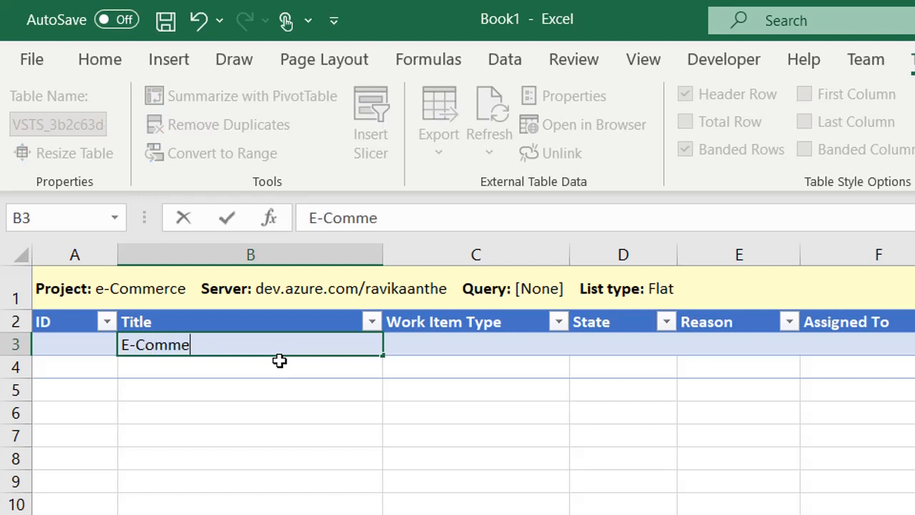
pyautogui.write('rce where u')
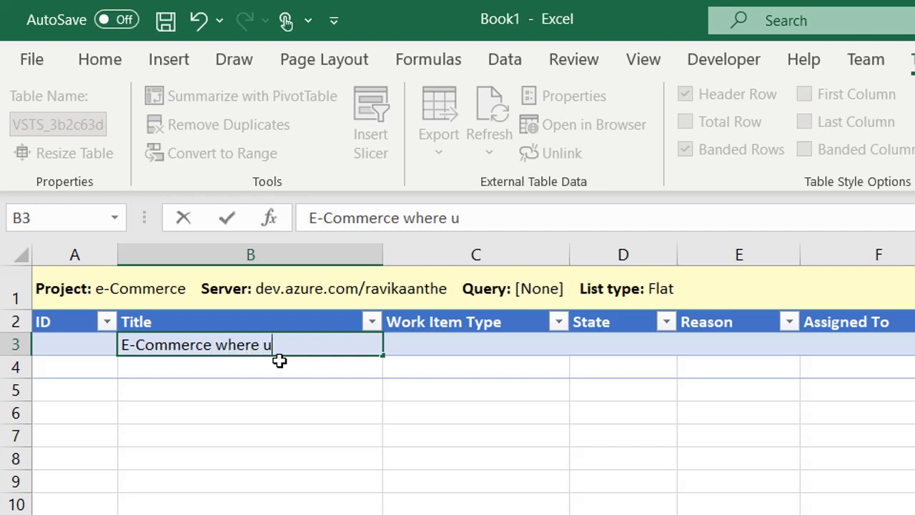
pyautogui.write('sers will be able p')
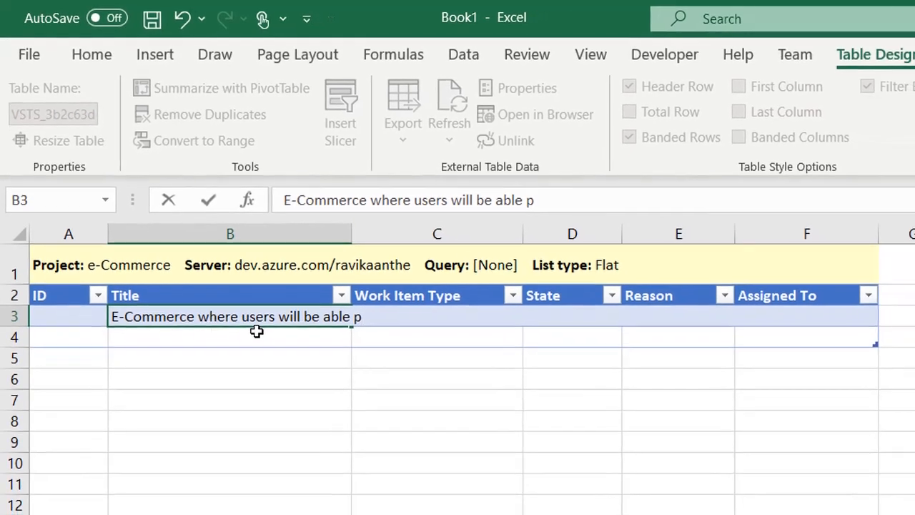
pyautogui.press('BackSpace')
pyautogui.write('t')
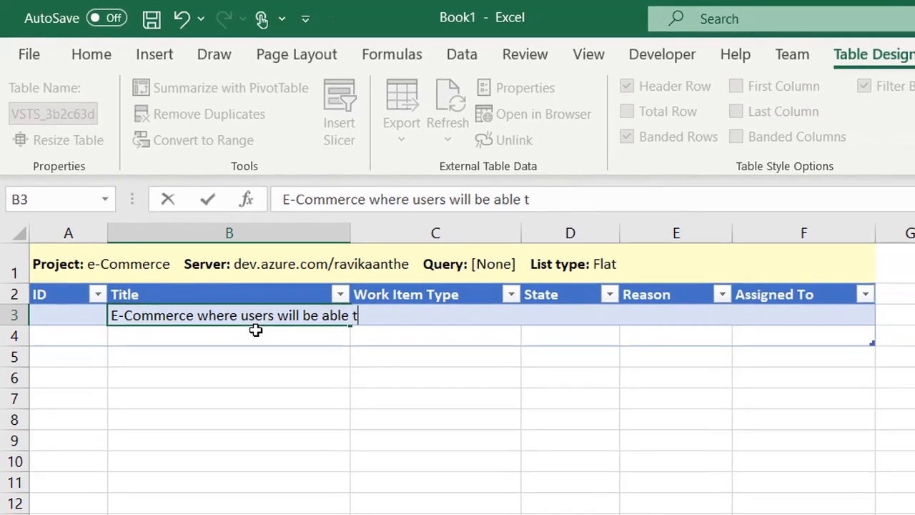
pyautogui.write('o ')
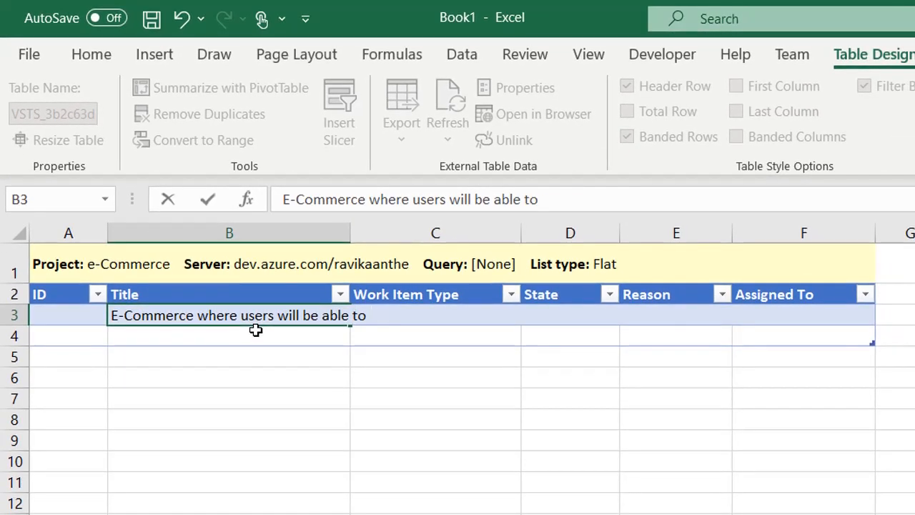
pyautogui.write('purchase')
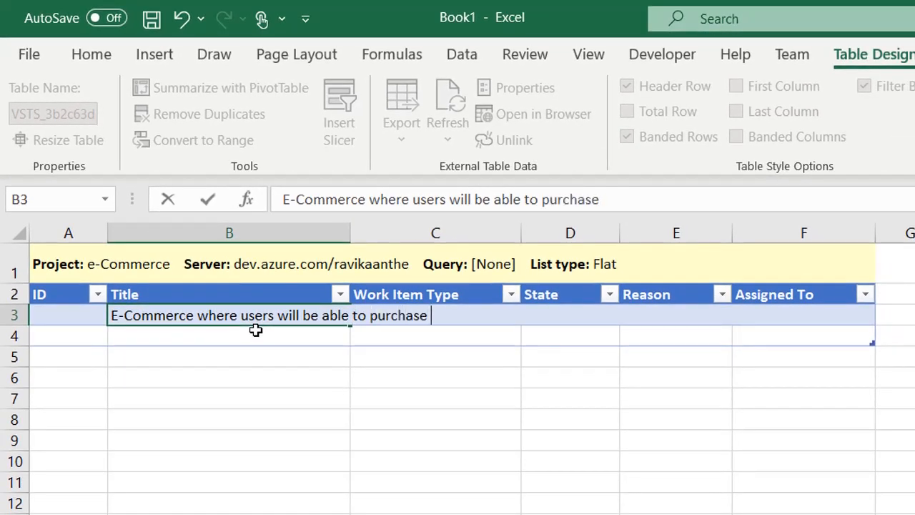
pyautogui.write(' things')
pyautogui.press('Tab')
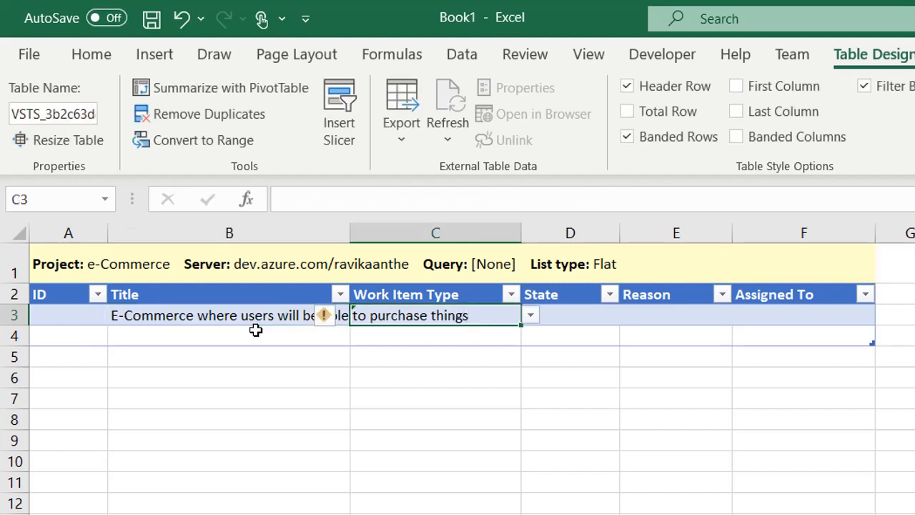
pyautogui.doubleClick(350, 234)
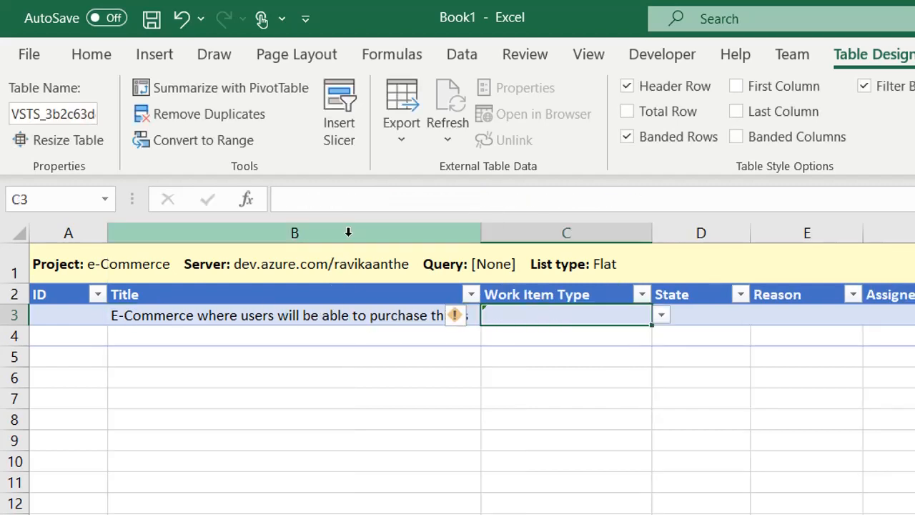
# Step: Set the work item type to Epic (State New, Reason New epic) and assign a user
pyautogui.click(661, 316)
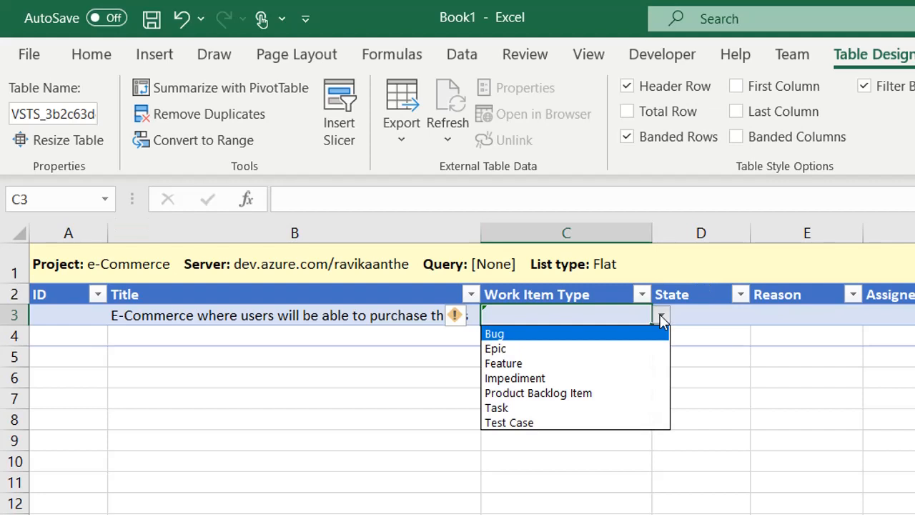
pyautogui.click(570, 349)
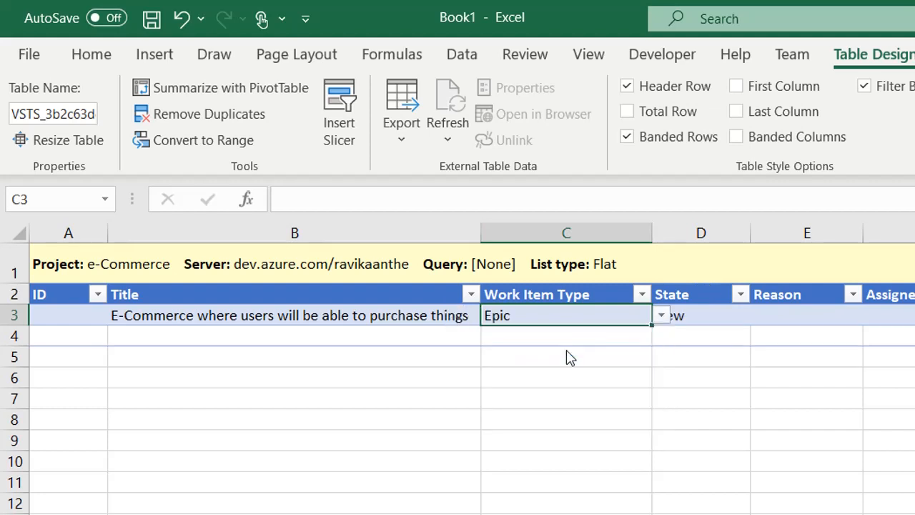
pyautogui.click(713, 317)
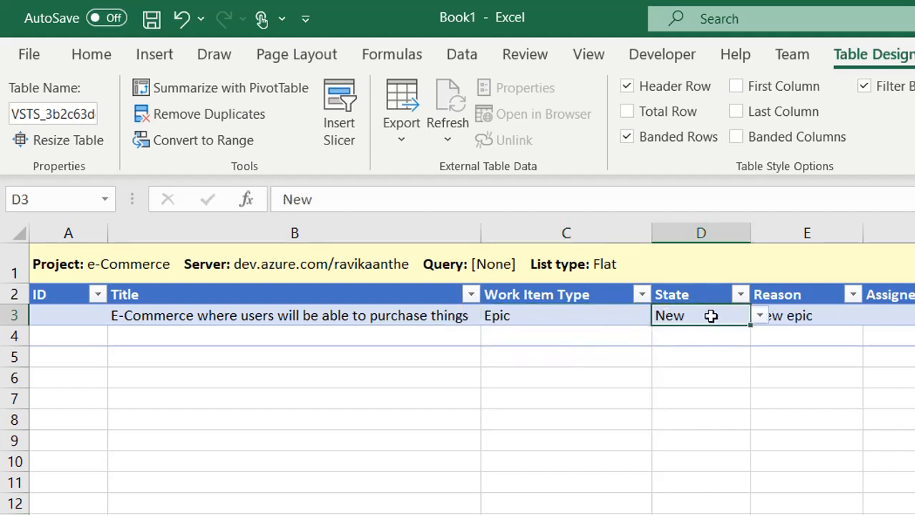
pyautogui.click(821, 314)
pyautogui.press('Tab')
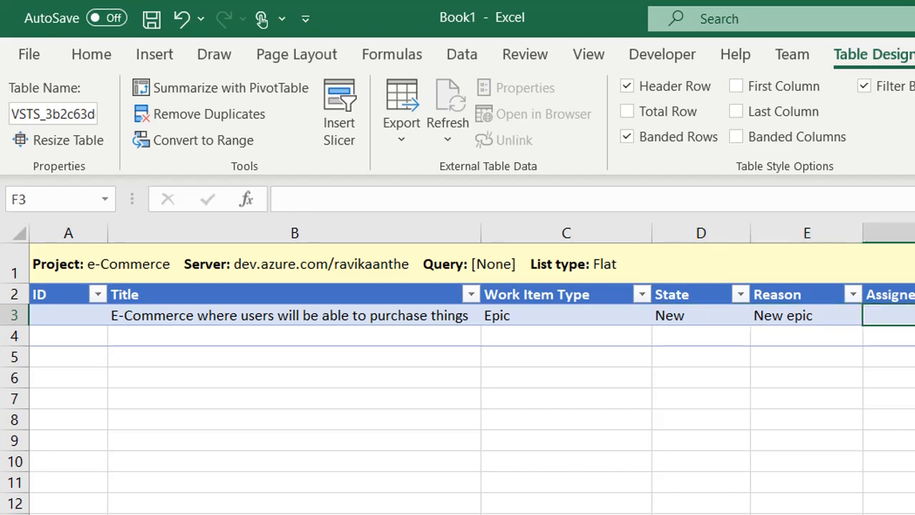
pyautogui.hotkey('alt', 'Down')
pyautogui.press('Down')
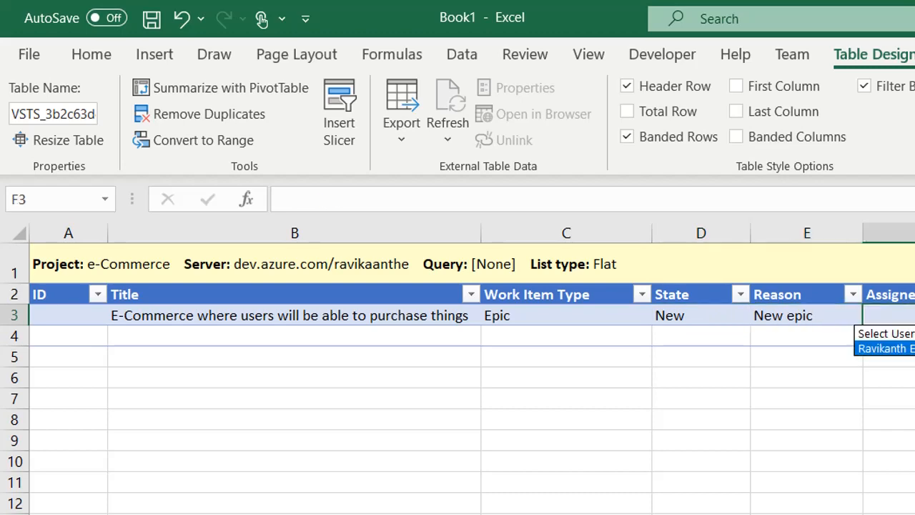
pyautogui.press('Return')
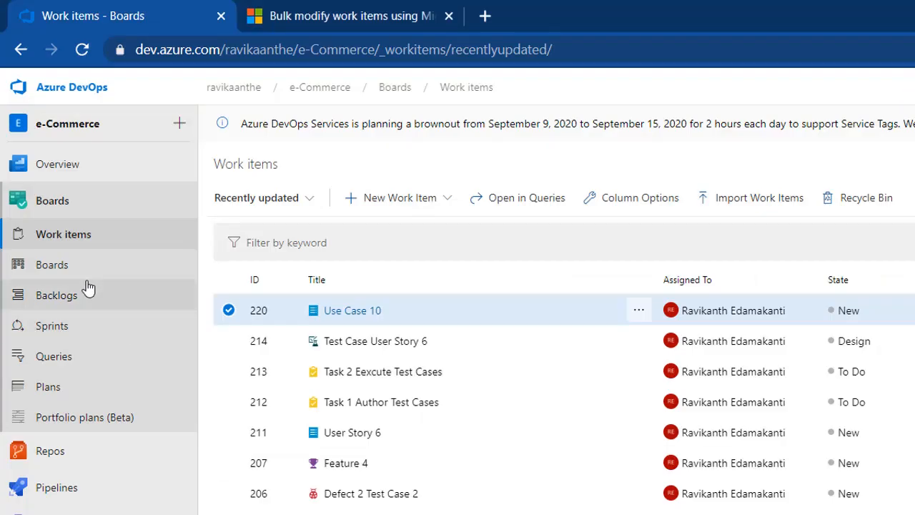
# Step: View the e-Commerce Team board and its iteration filter, then bring Excel back
pyautogui.click(63, 269)
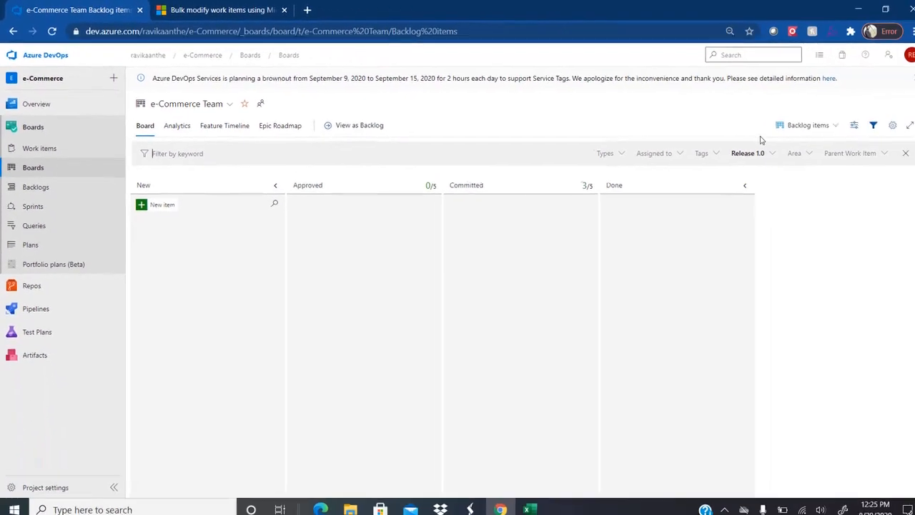
pyautogui.click(764, 153)
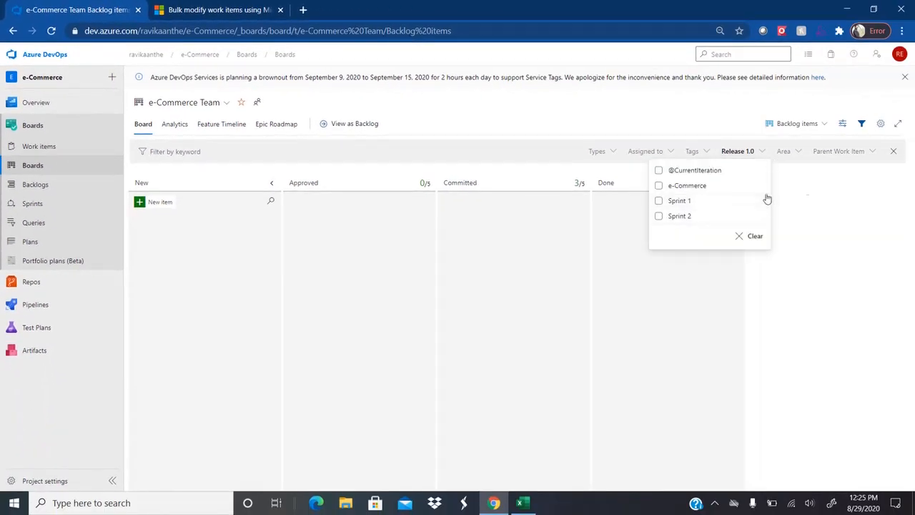
pyautogui.click(822, 188)
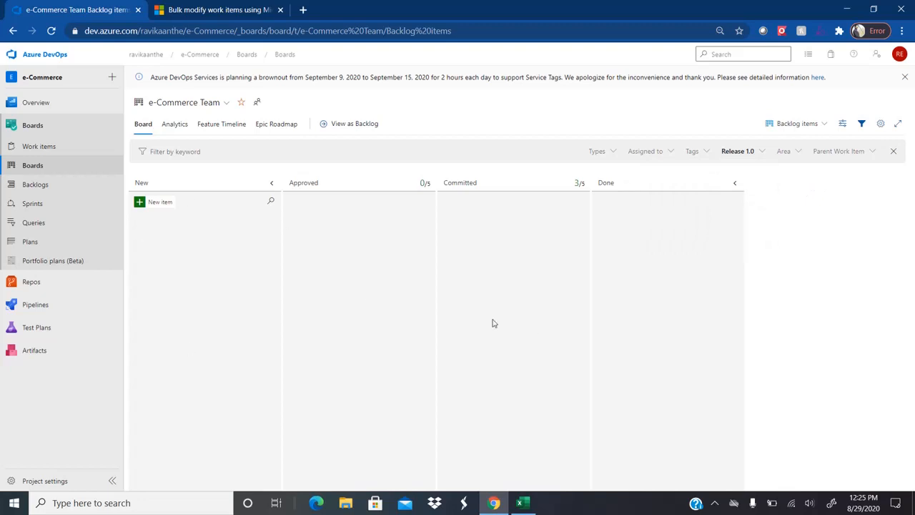
pyautogui.click(522, 503)
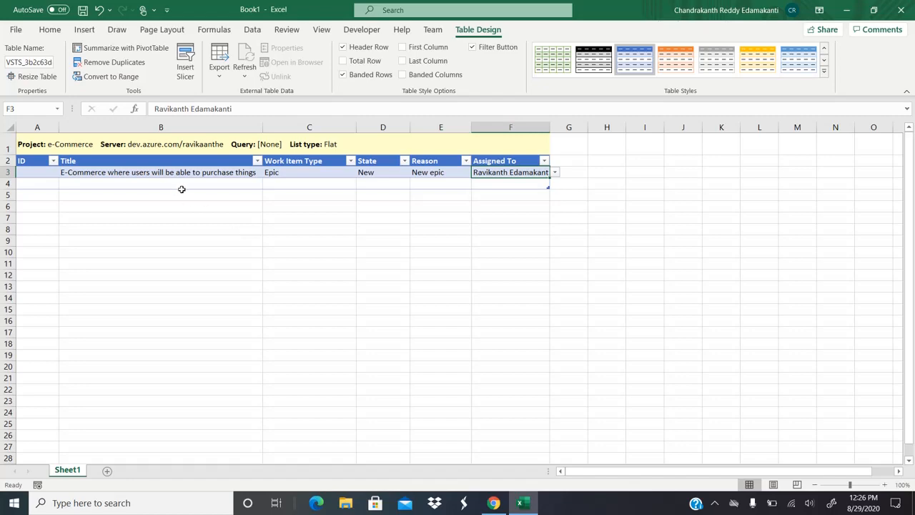
# Step: Publish the epic from the Team tab, confirm ID 221 in A3, and switch to the browser
pyautogui.click(433, 30)
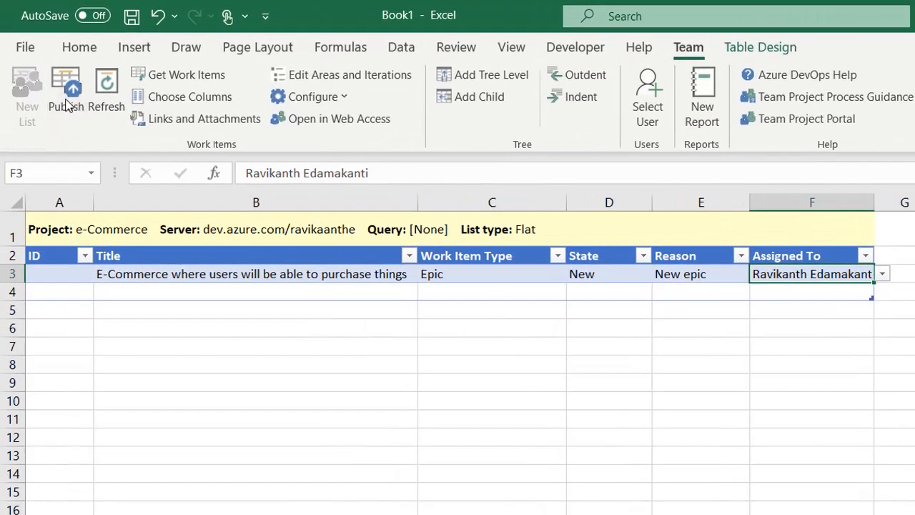
pyautogui.click(67, 104)
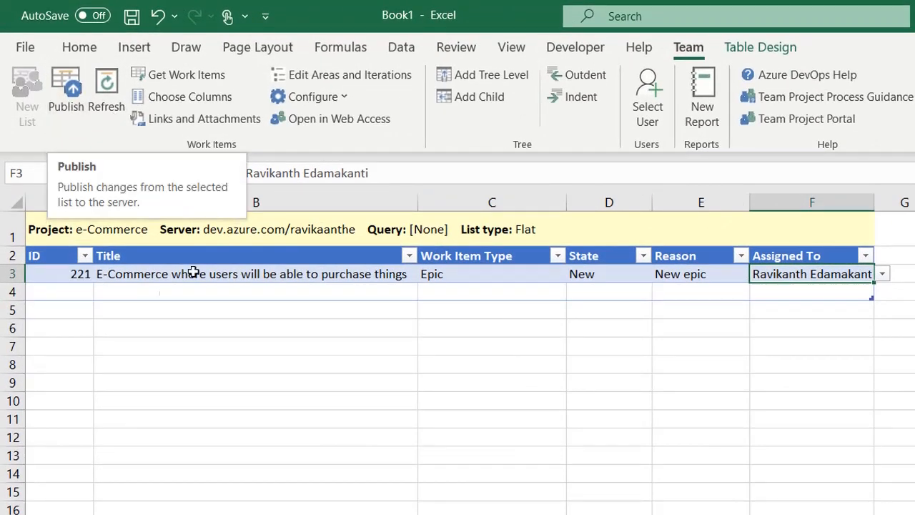
pyautogui.click(69, 274)
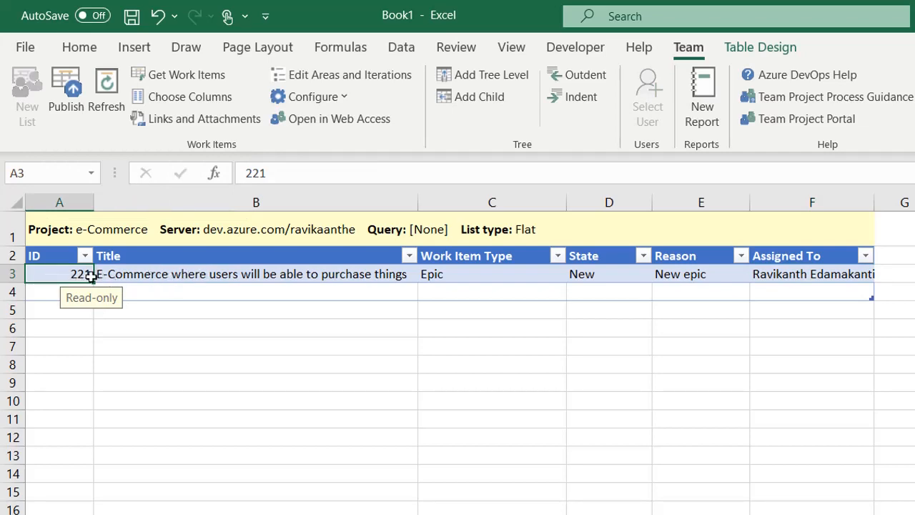
pyautogui.hotkey('alt', 'Tab')
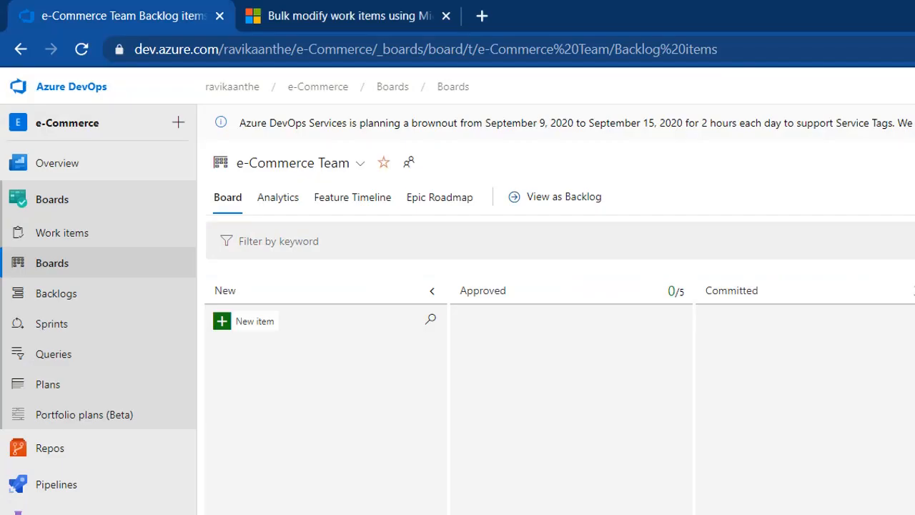
# Step: Open Epic 221 from the e-Commerce Team's work items and inspect its Description and Acceptance Criteria
pyautogui.click(120, 264)
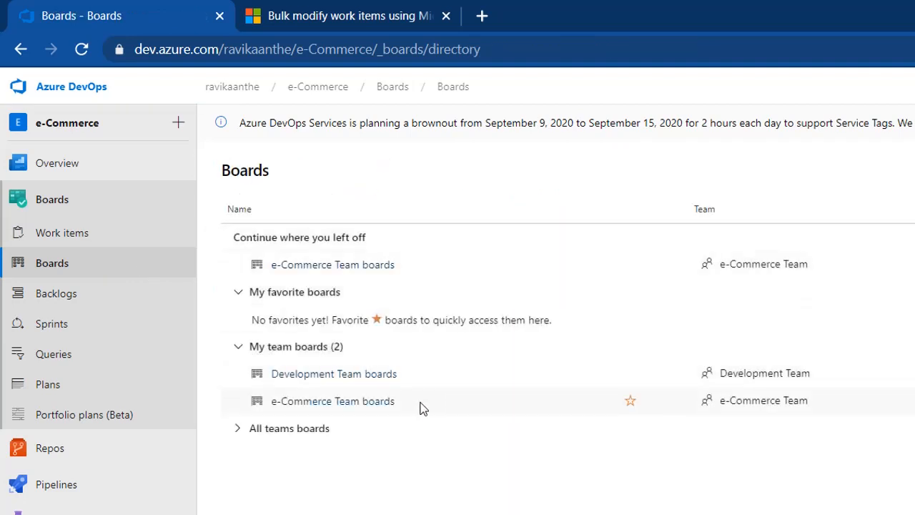
pyautogui.click(329, 409)
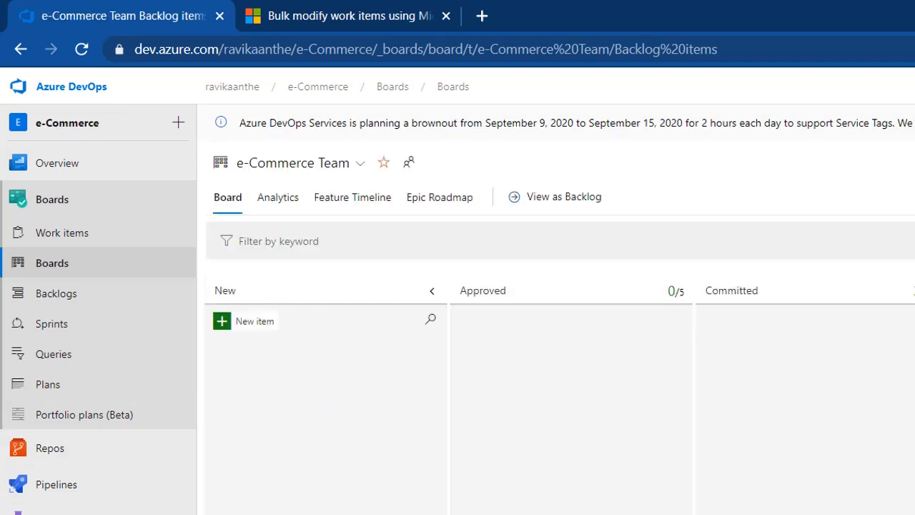
pyautogui.click(77, 236)
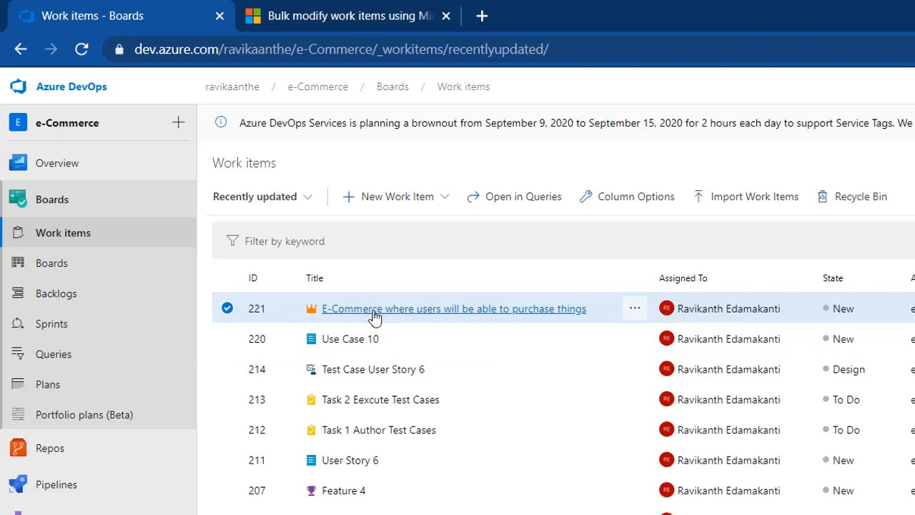
pyautogui.click(496, 313)
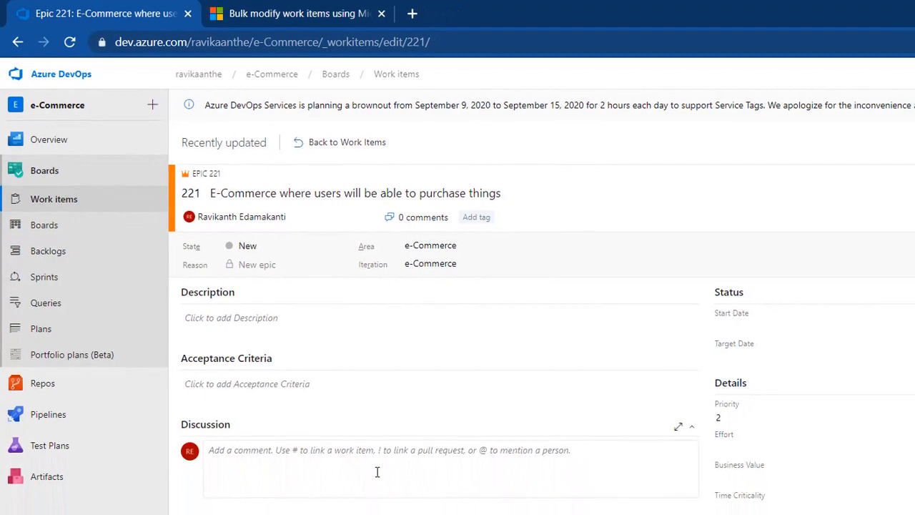
pyautogui.click(317, 328)
pyautogui.click(327, 432)
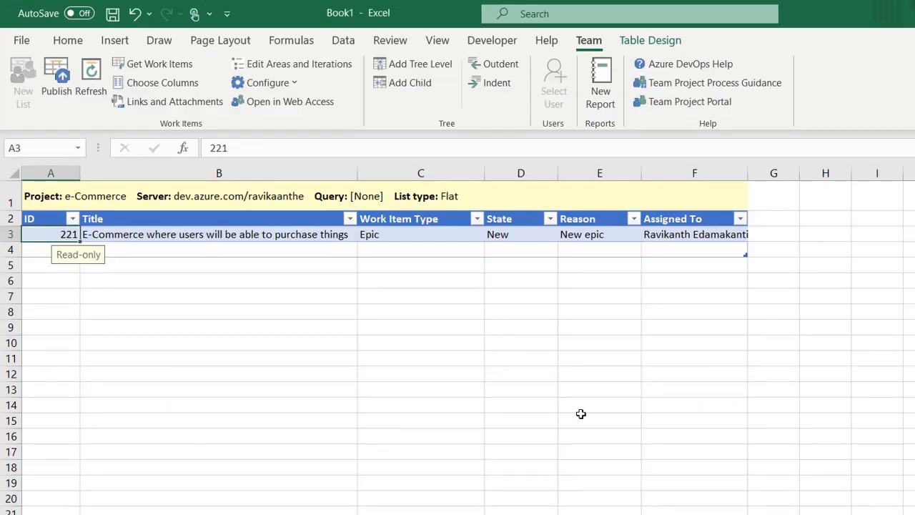
pyautogui.click(410, 231)
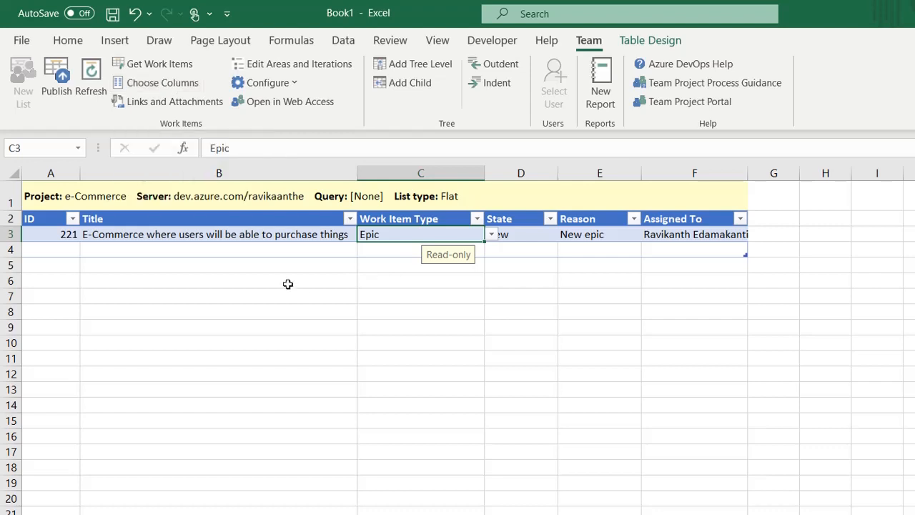
pyautogui.click(306, 233)
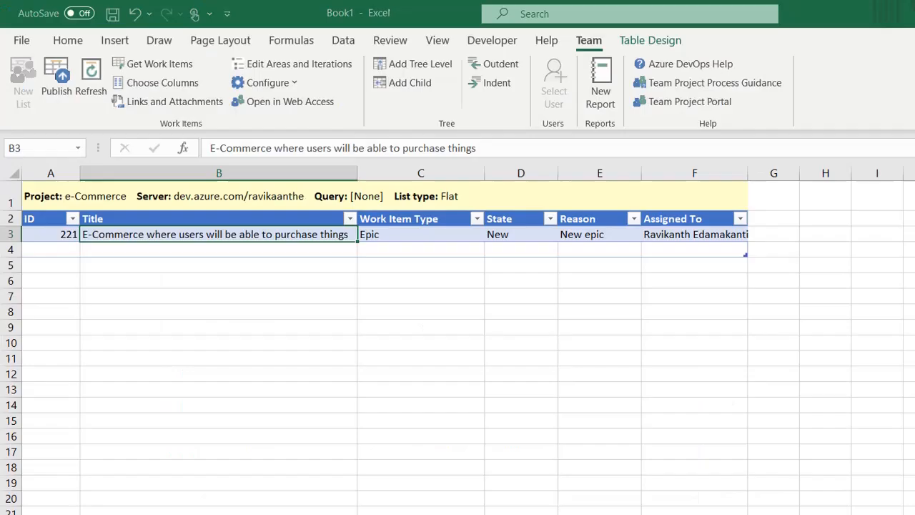
pyautogui.click(762, 213)
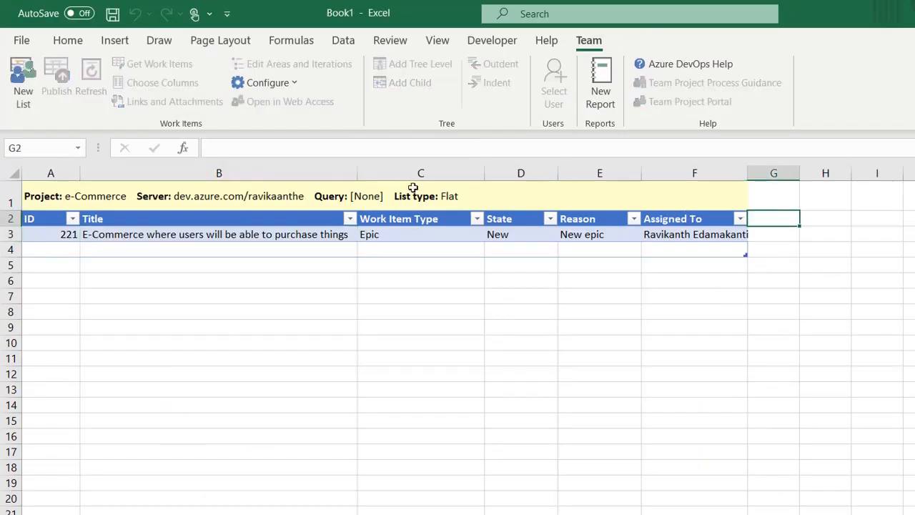
pyautogui.click(209, 230)
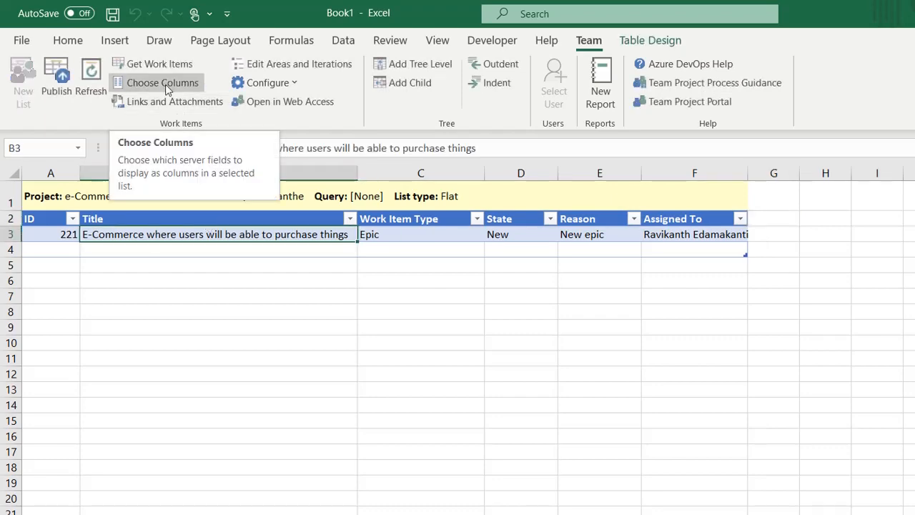
# Step: Add Acceptance Criteria and Description columns, ordered after Assigned To, and apply them to the list
pyautogui.click(165, 83)
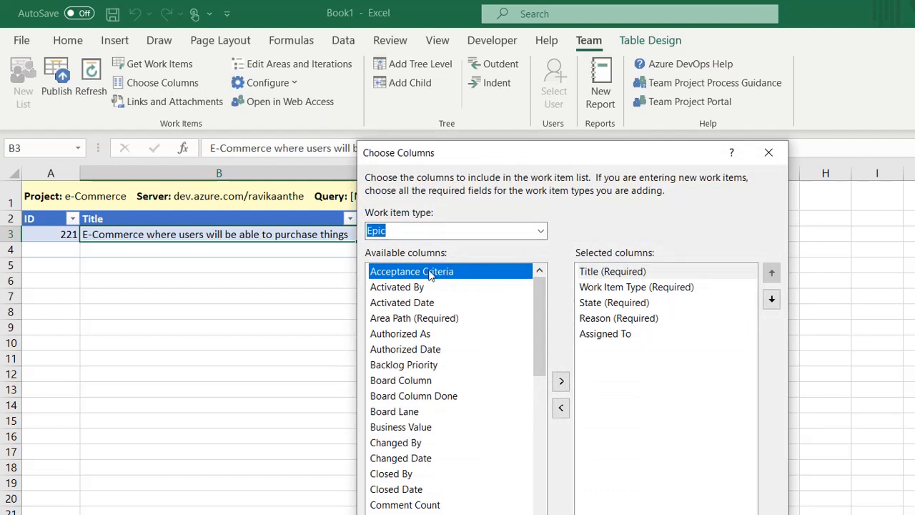
pyautogui.click(561, 383)
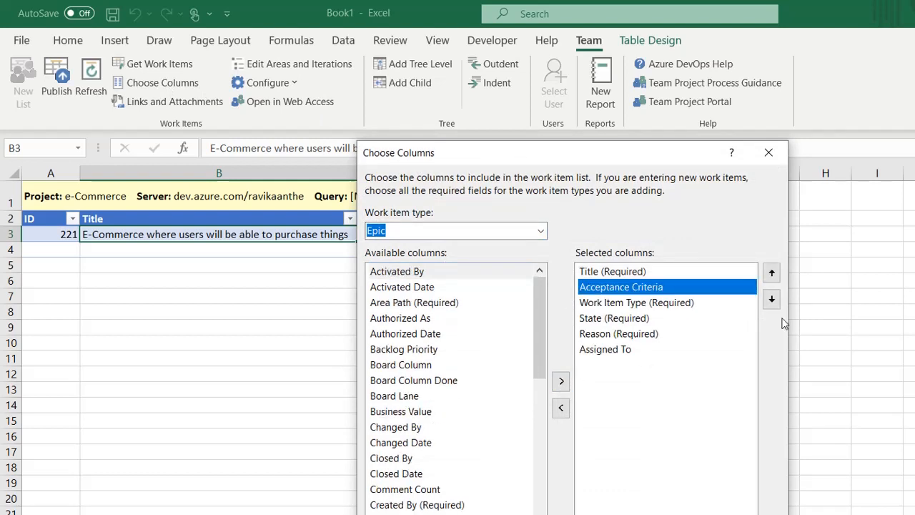
pyautogui.click(771, 300)
pyautogui.click(771, 299)
pyautogui.click(771, 300)
pyautogui.click(771, 300)
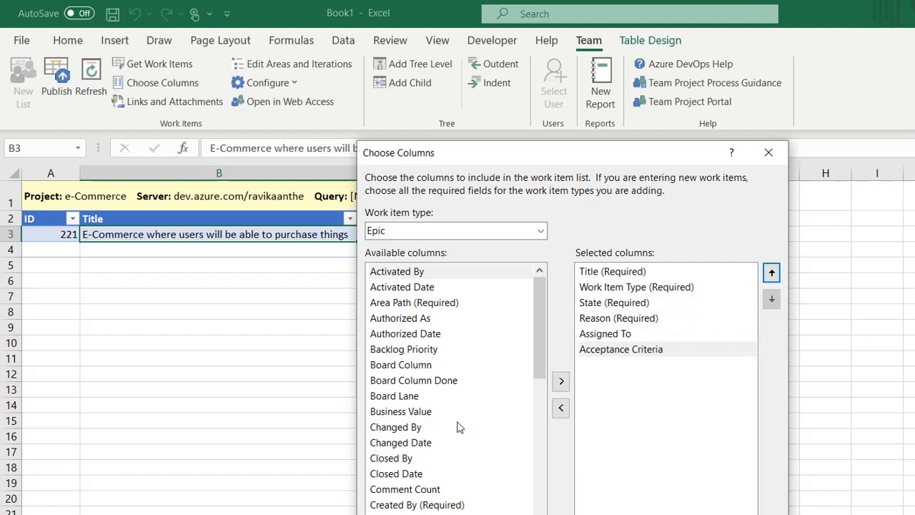
pyautogui.click(542, 421)
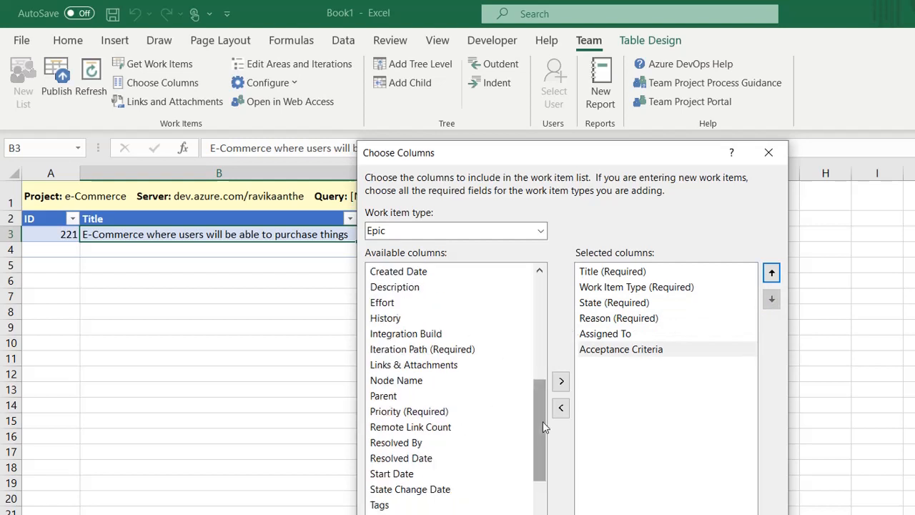
pyautogui.click(412, 288)
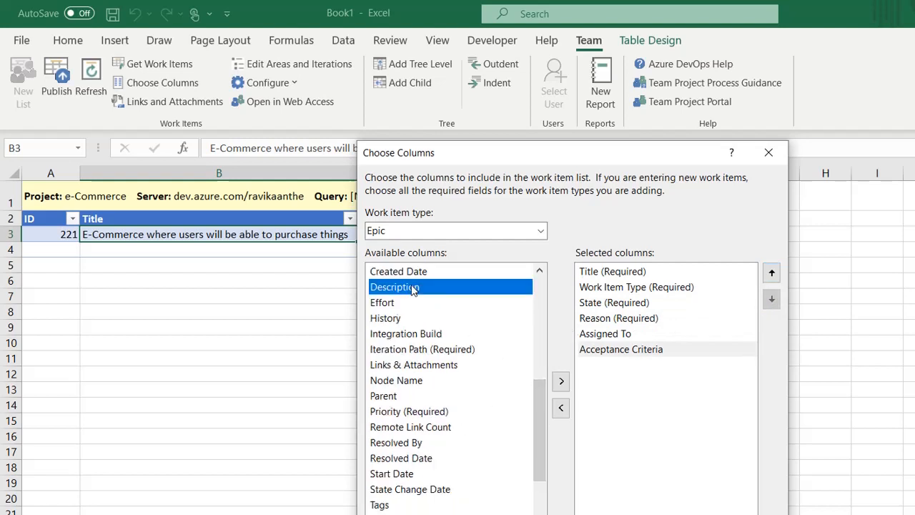
pyautogui.click(561, 381)
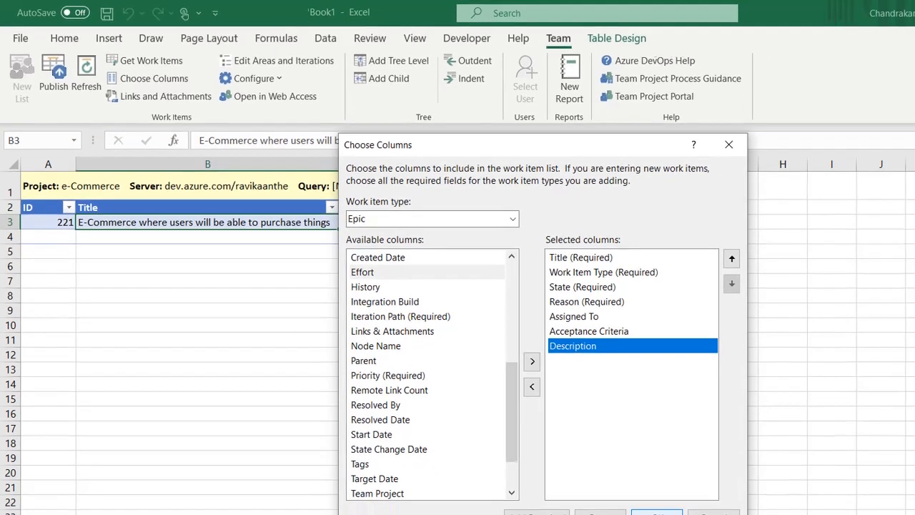
pyautogui.click(619, 491)
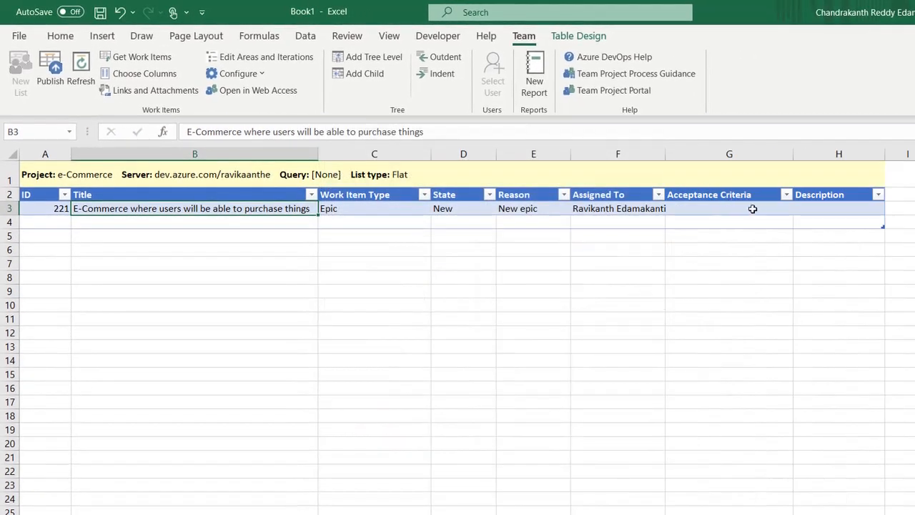
# Step: Enter acceptance criteria for epic 221 in G3 saying the user should be able to purchase
pyautogui.click(739, 211)
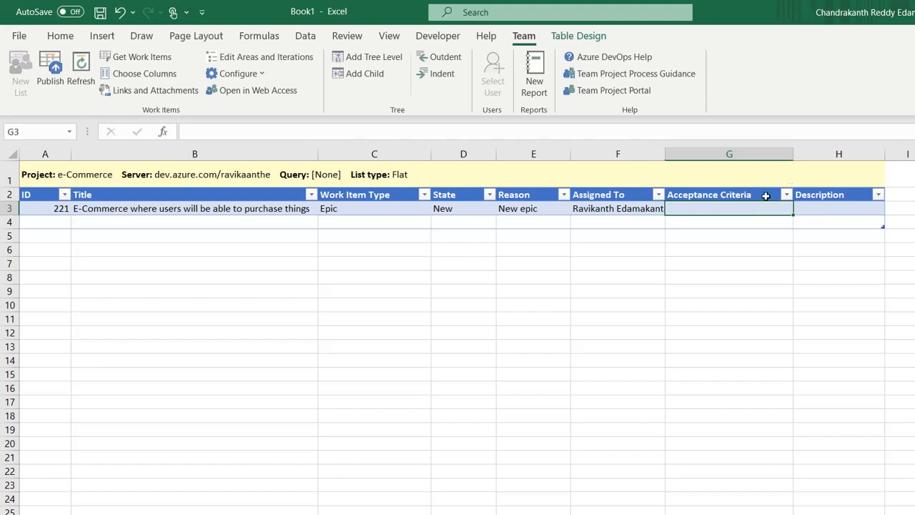
pyautogui.write('User sh')
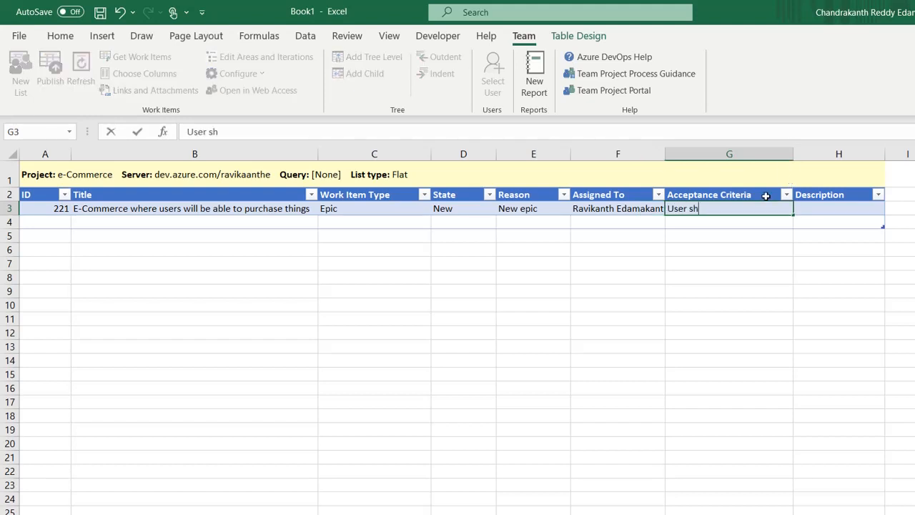
pyautogui.write('ou')
pyautogui.write('ld be able to pe')
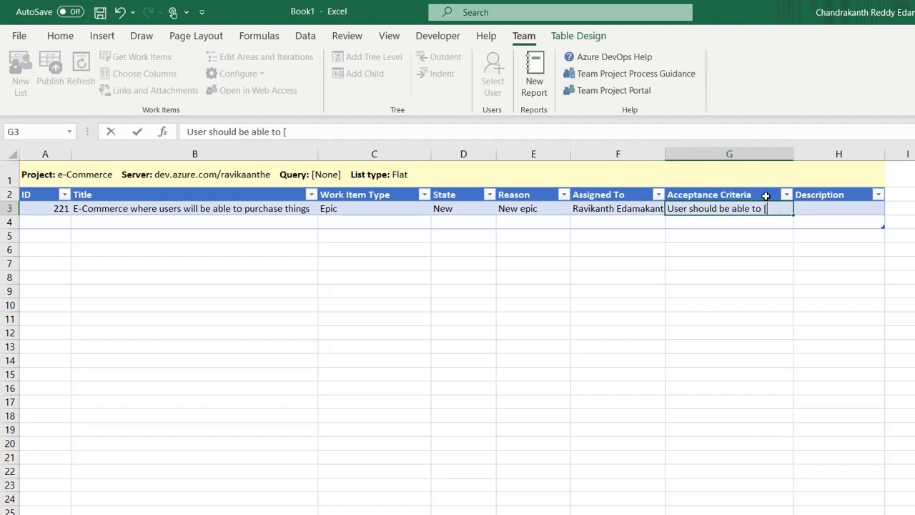
pyautogui.press('BackSpace')
pyautogui.press('BackSpace')
pyautogui.press('BackSpace')
pyautogui.write('purchage')
pyautogui.press('Tab')
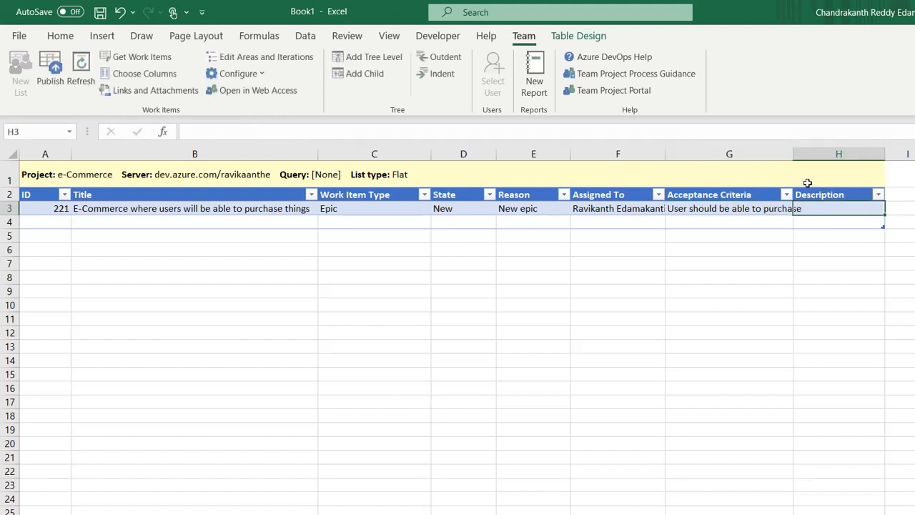
# Step: Widen column G and add a description of users purchasing things on the e-commerce site in H3
pyautogui.moveTo(795, 154); pyautogui.dragTo(808, 154)
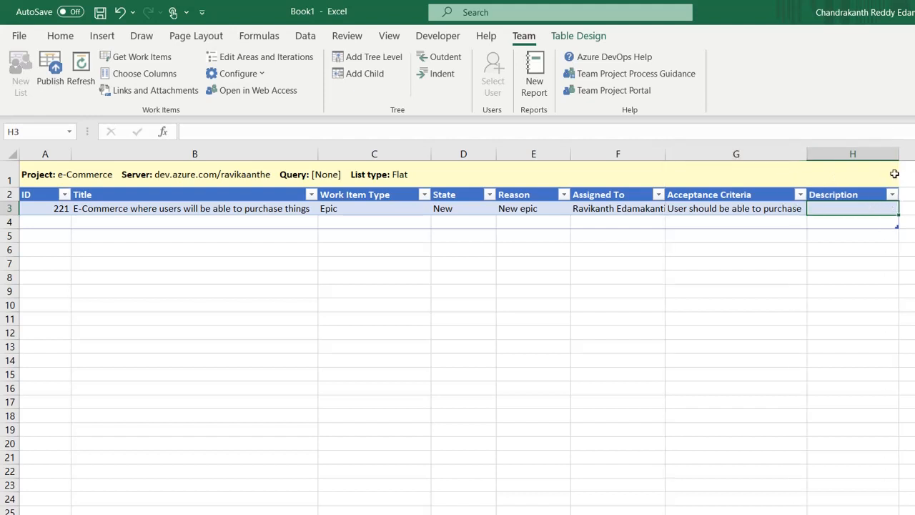
pyautogui.write('Descirpt')
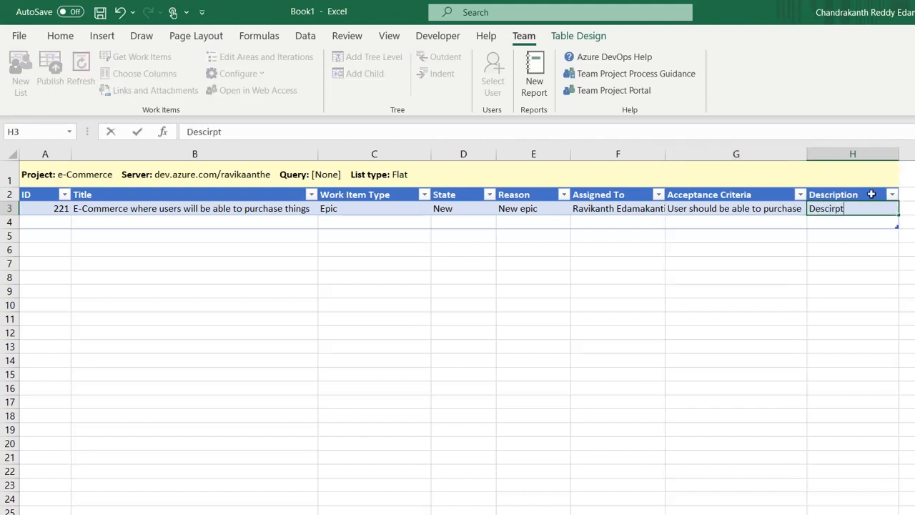
pyautogui.write('ion of epic: User')
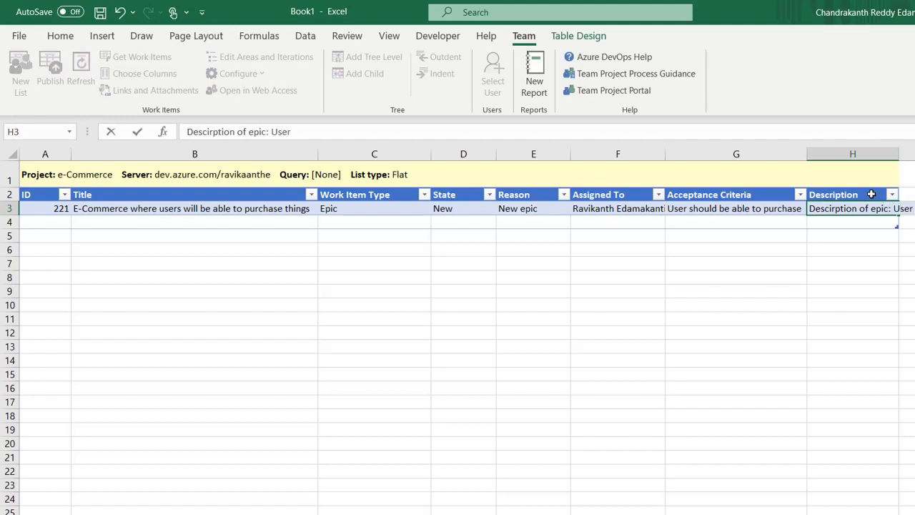
pyautogui.write(' will go to')
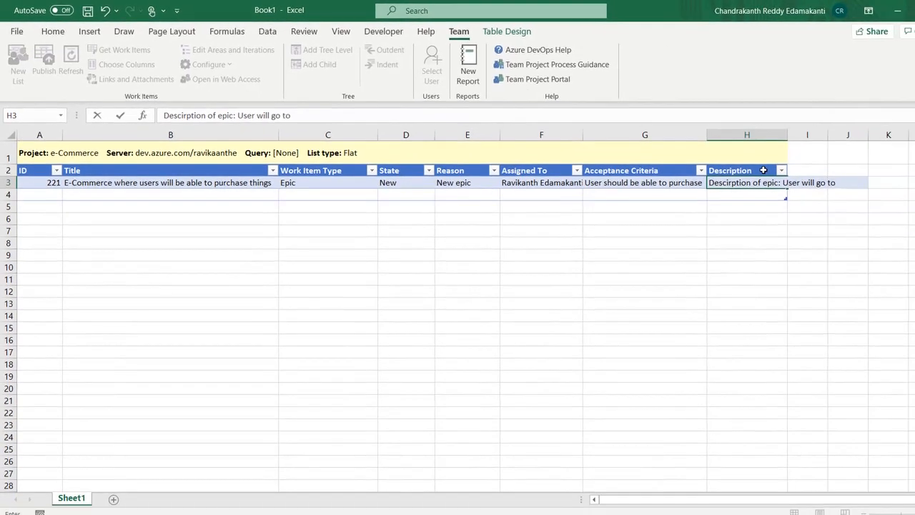
pyautogui.write(' e-comm')
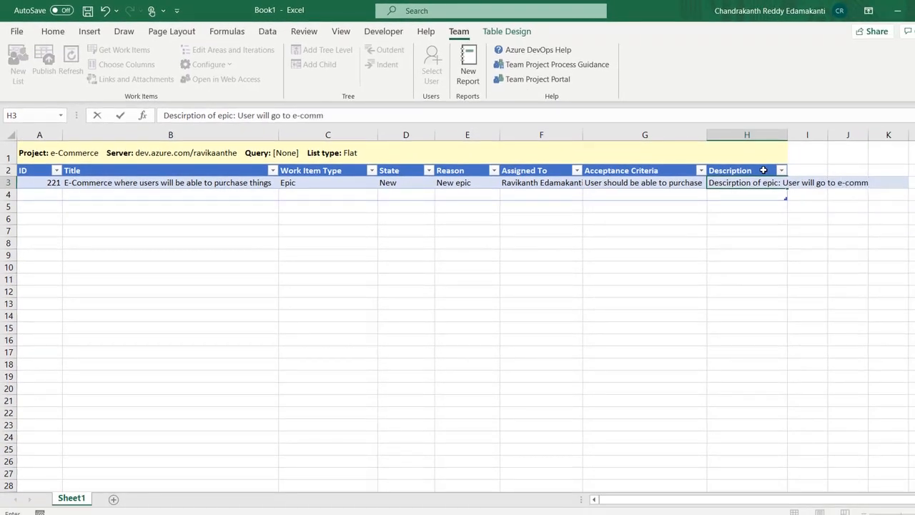
pyautogui.write('erce site and purch')
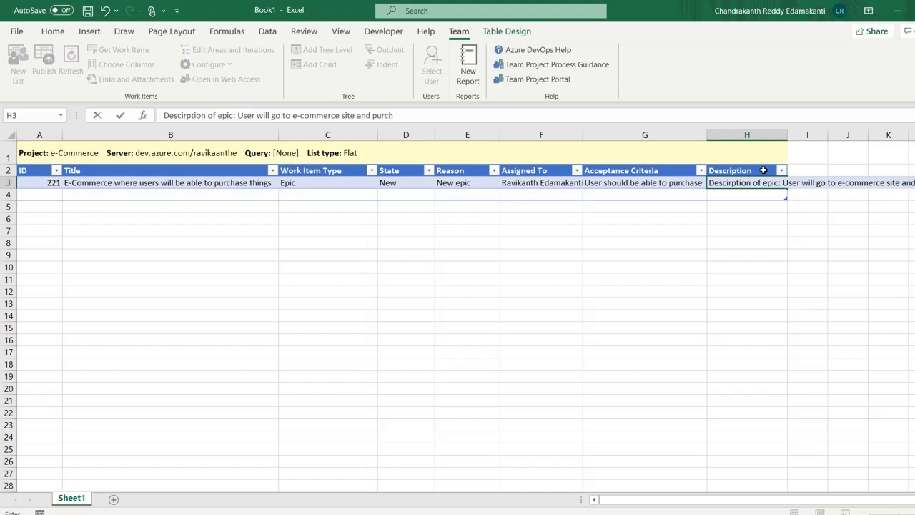
pyautogui.write('ase list of things')
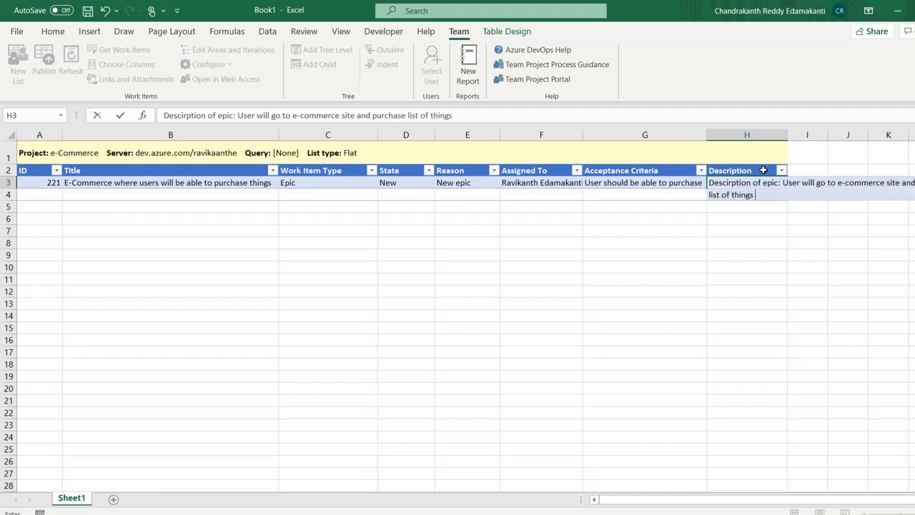
pyautogui.write(' what he would like')
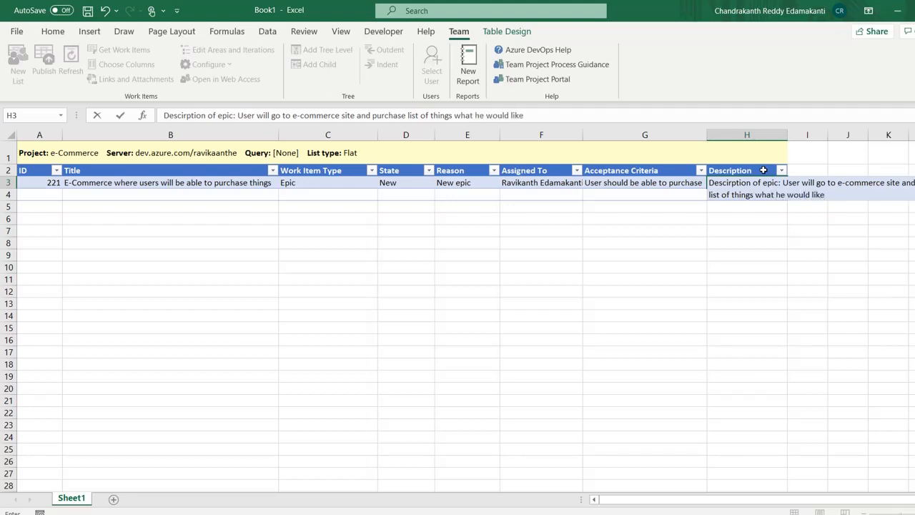
pyautogui.press('Return')
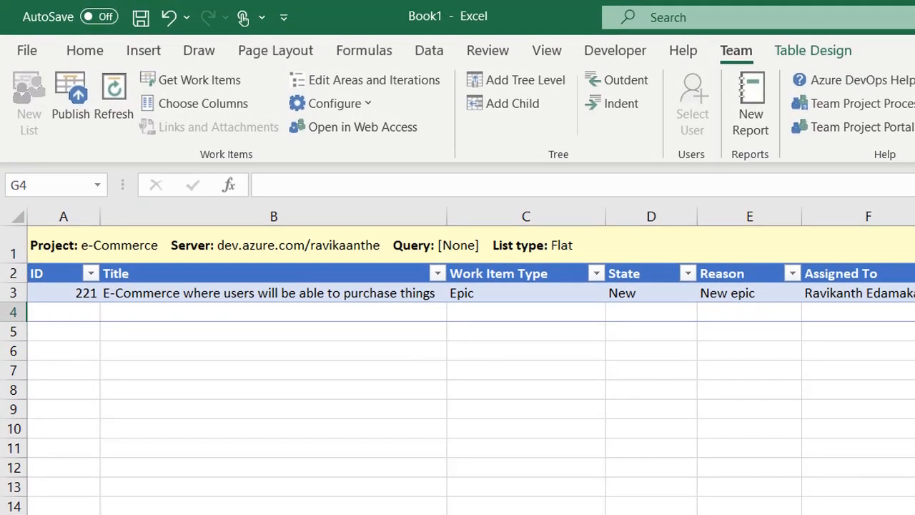
# Step: Select epic 221's row and publish the edits to Azure DevOps
pyautogui.click(914, 293)
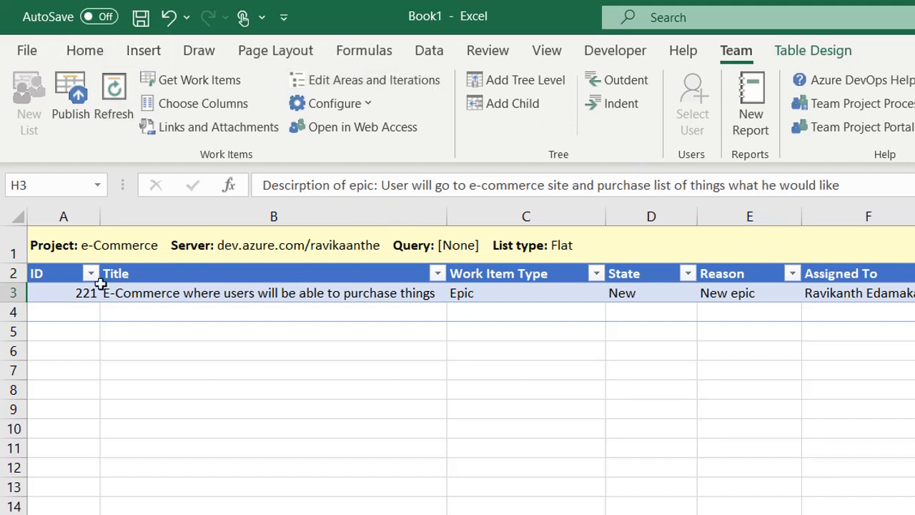
pyautogui.click(53, 294)
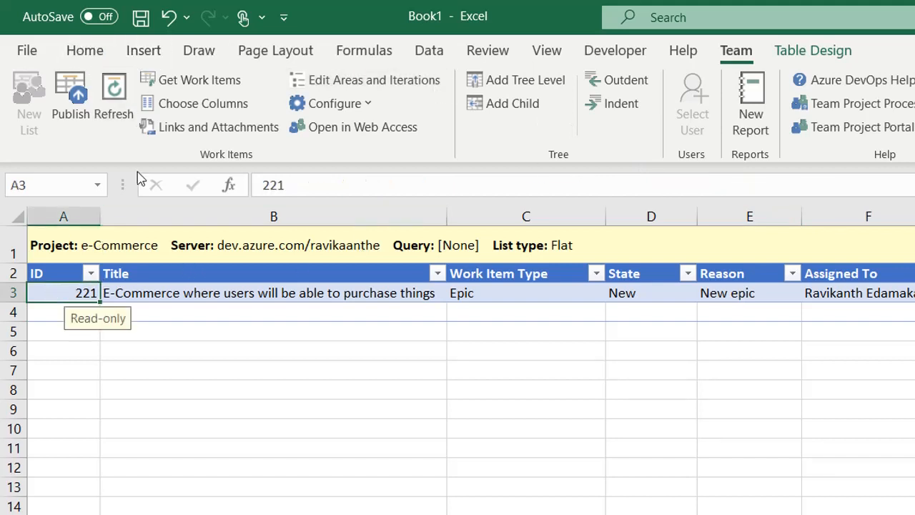
pyautogui.click(81, 114)
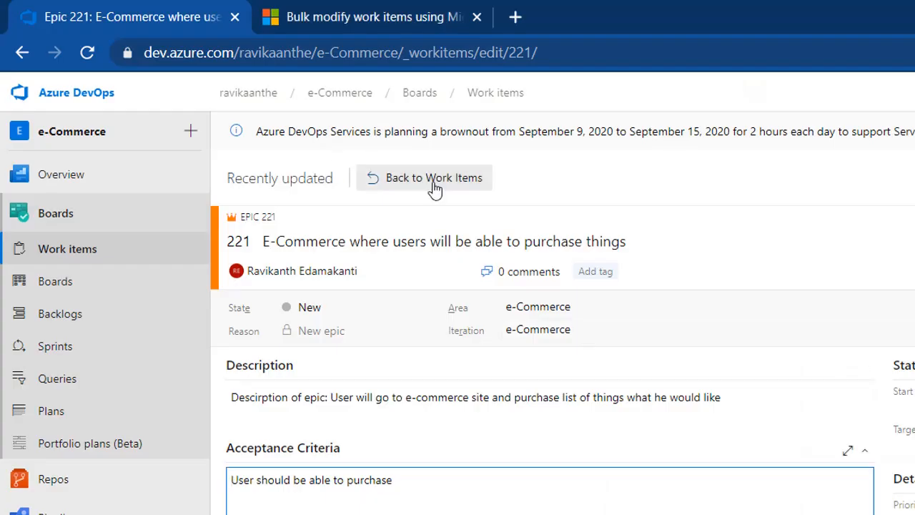
# Step: Open epic 221 in Azure DevOps, check its Description and Acceptance Criteria, then return to Excel
pyautogui.click(435, 183)
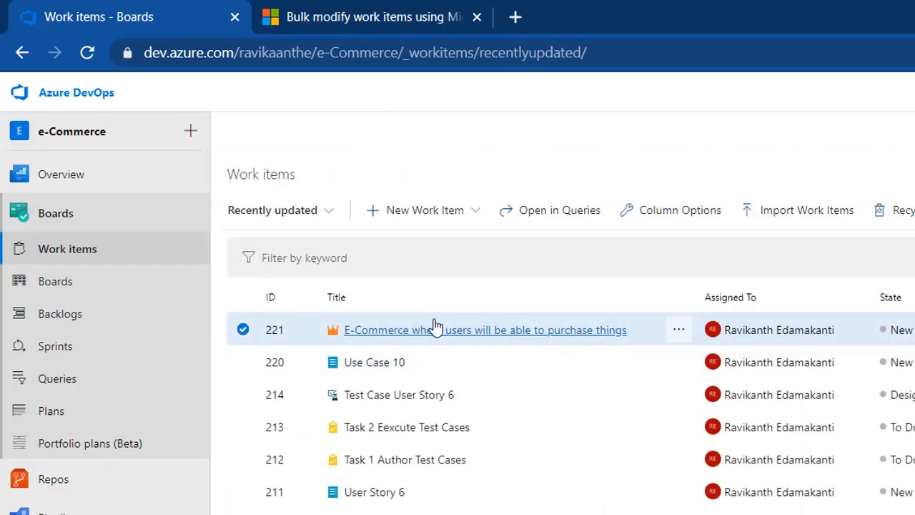
pyautogui.click(444, 332)
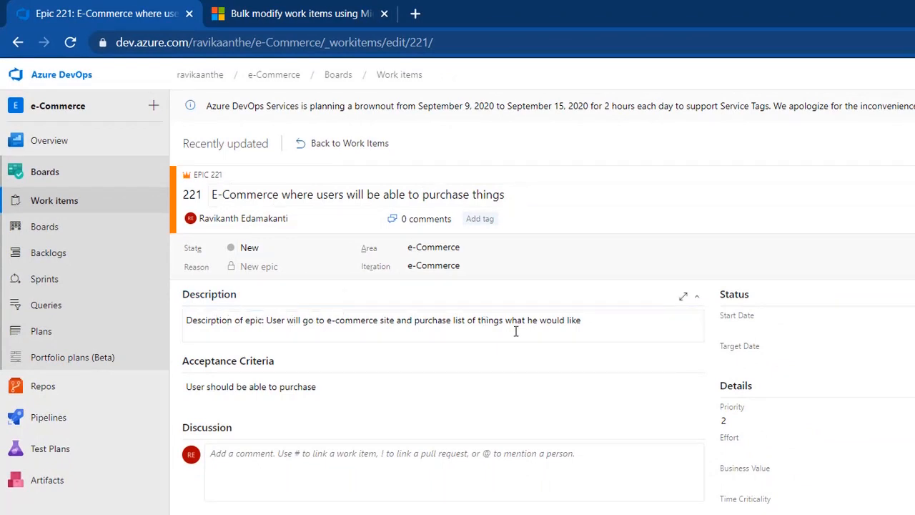
pyautogui.click(315, 391)
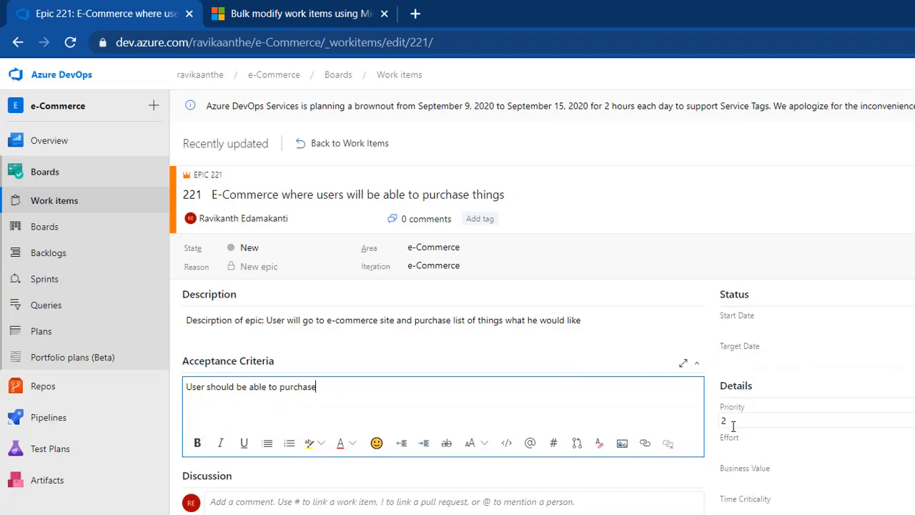
pyautogui.hotkey('alt', 'Tab')
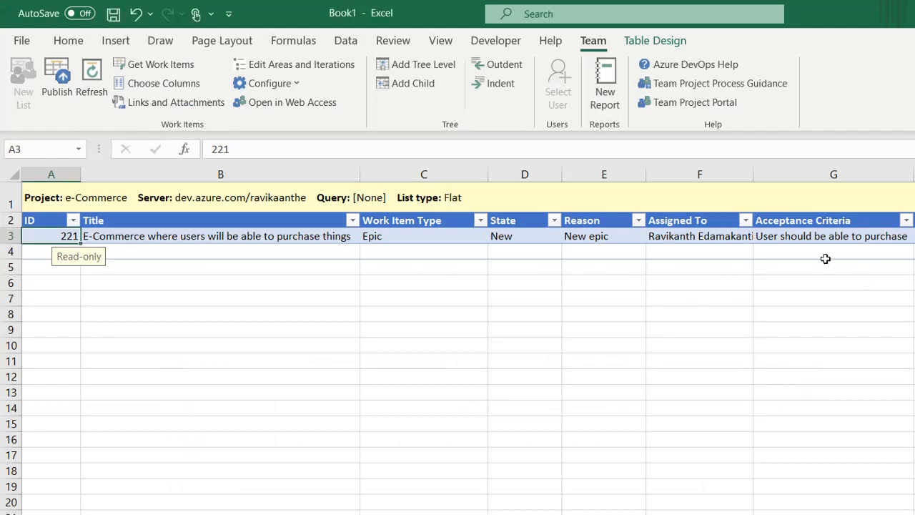
# Step: Add Priority (Required) as the last column of the Epic work-item list
pyautogui.click(171, 87)
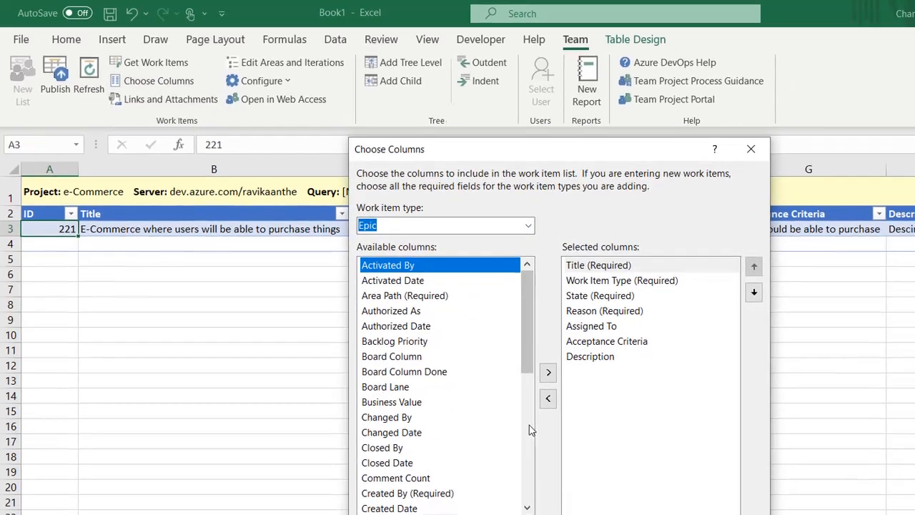
pyautogui.scroll(-5, 549, 441)
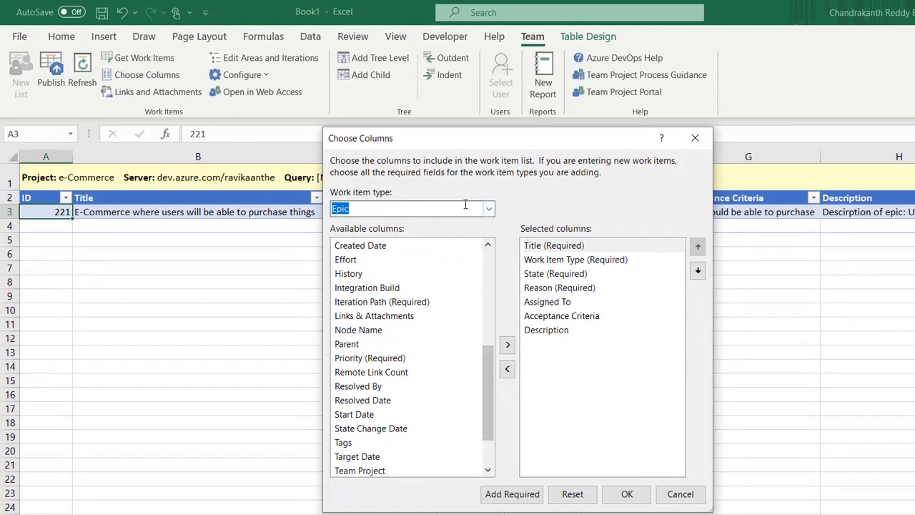
pyautogui.click(492, 209)
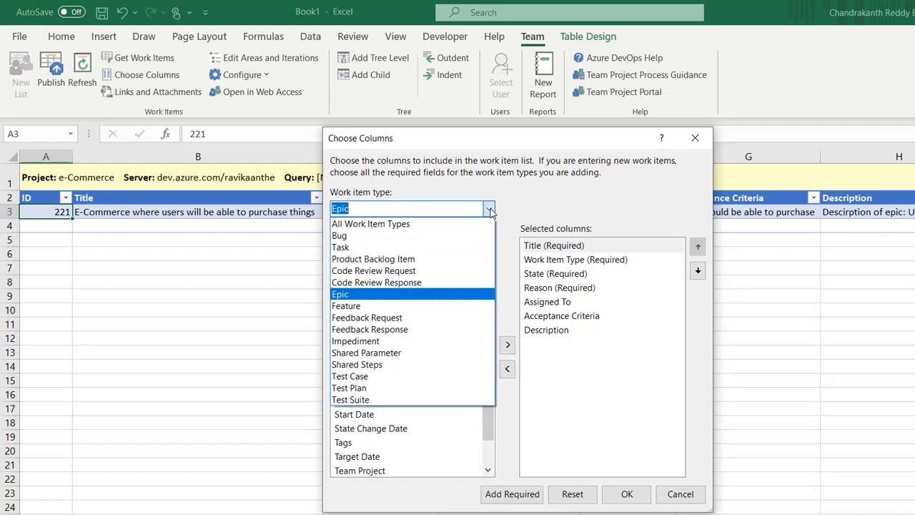
pyautogui.click(513, 214)
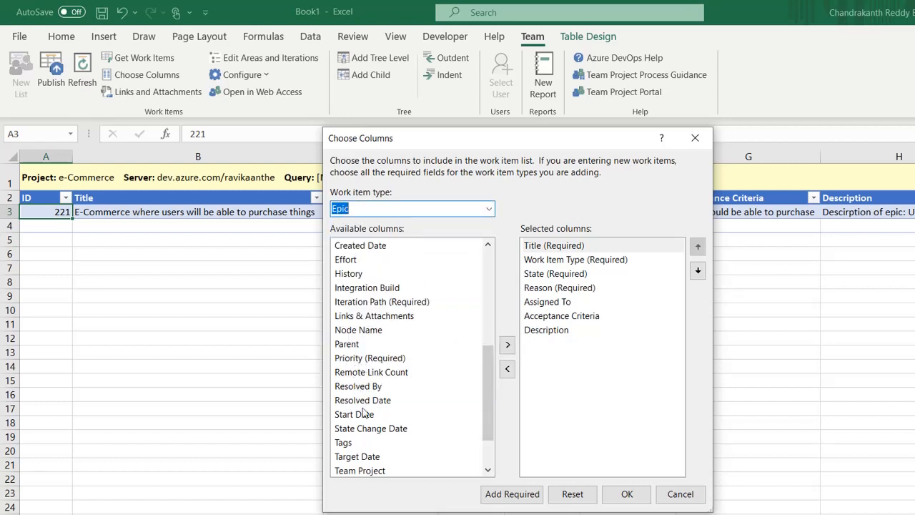
pyautogui.click(401, 361)
pyautogui.click(508, 345)
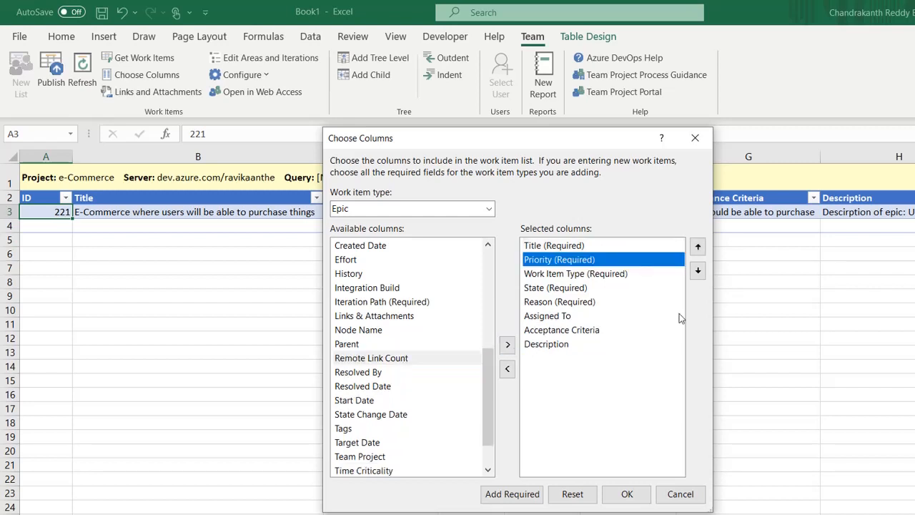
pyautogui.click(698, 270)
pyautogui.click(698, 270)
pyautogui.click(698, 270)
pyautogui.click(698, 270)
pyautogui.click(698, 271)
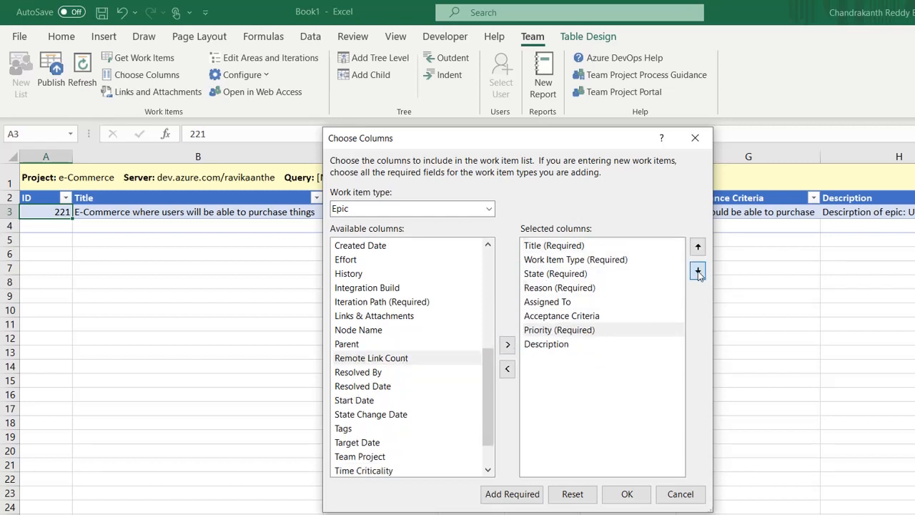
pyautogui.click(698, 270)
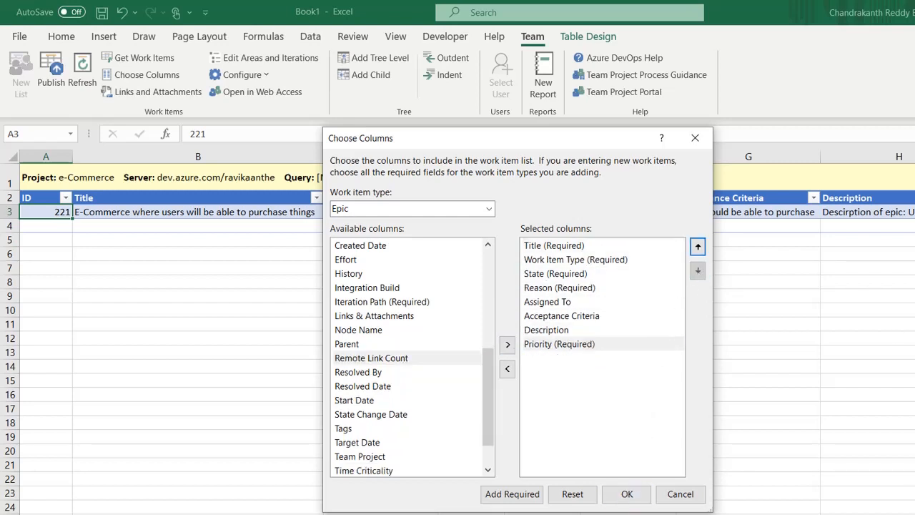
pyautogui.click(633, 494)
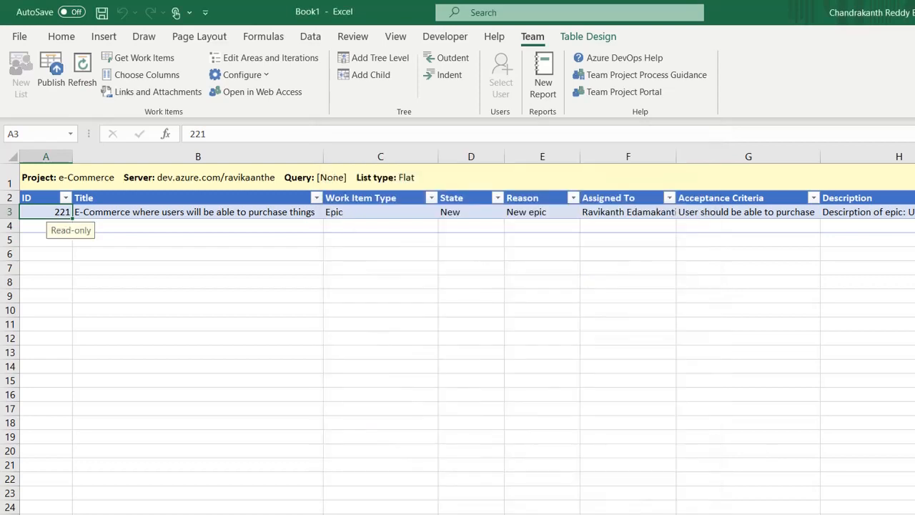
# Step: Set epic 221's priority to 1 in I3 and publish it
pyautogui.click(826, 172)
pyautogui.click(862, 173)
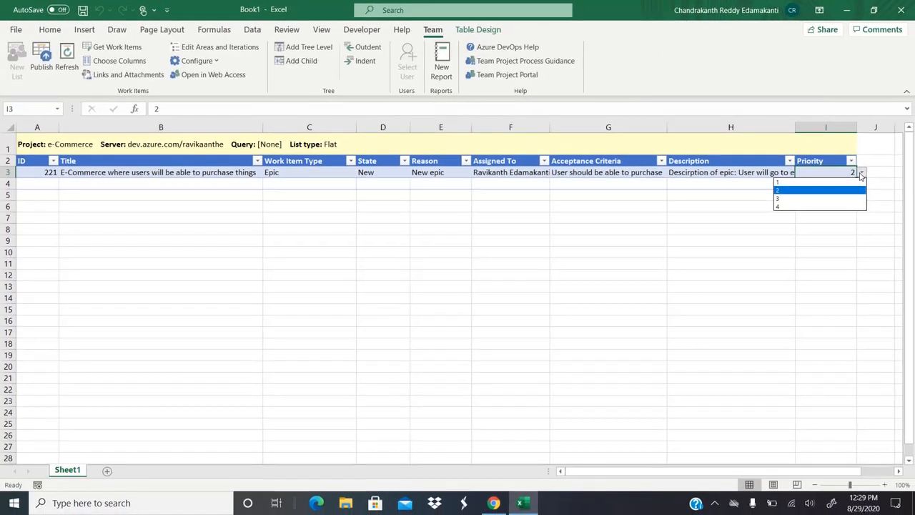
pyautogui.click(804, 183)
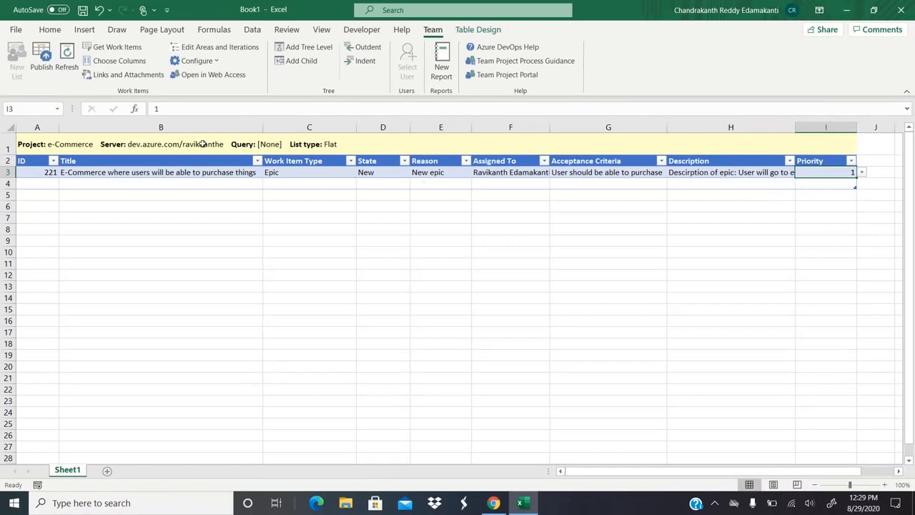
pyautogui.click(42, 58)
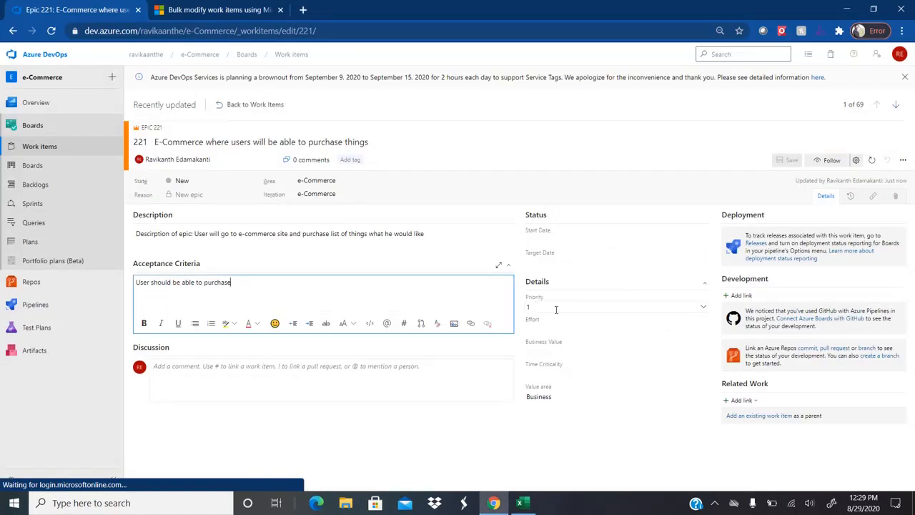
# Step: Reopen Epic 221 in Azure DevOps to verify Priority 1, then return to Excel
pyautogui.click(271, 104)
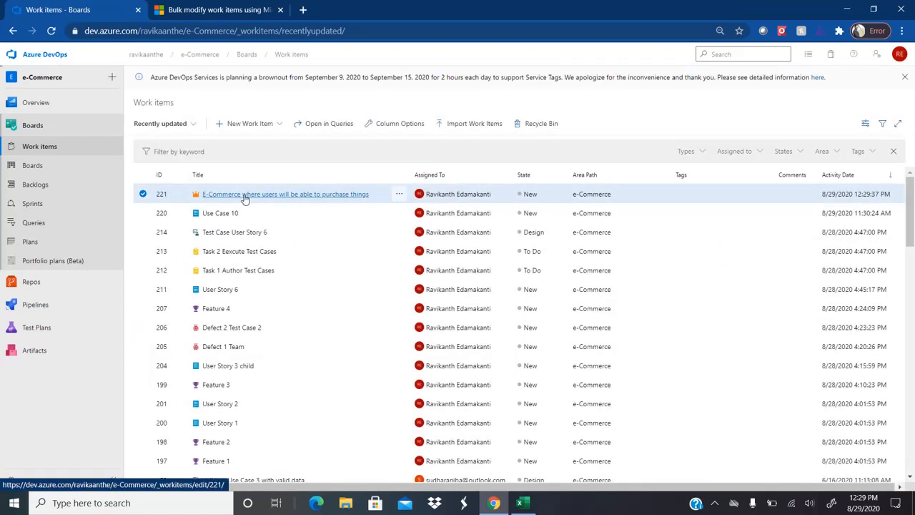
pyautogui.click(244, 196)
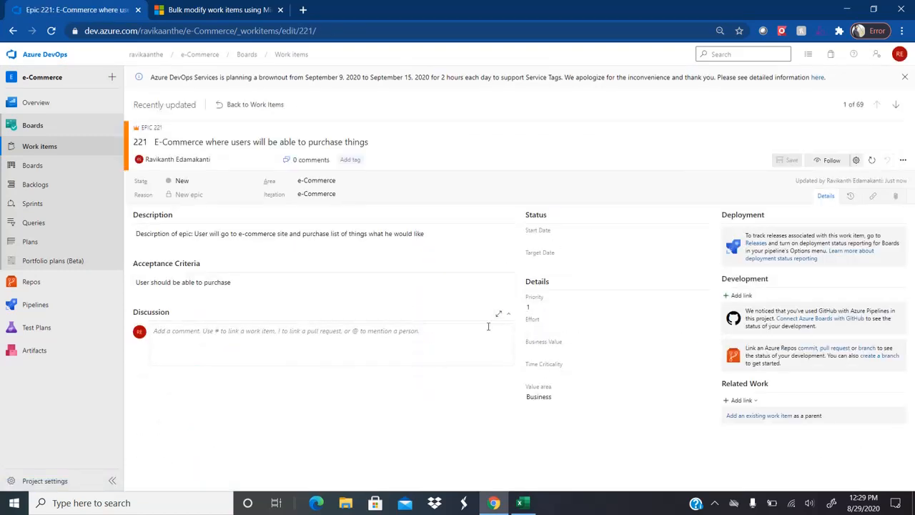
pyautogui.hotkey('alt', 'Tab')
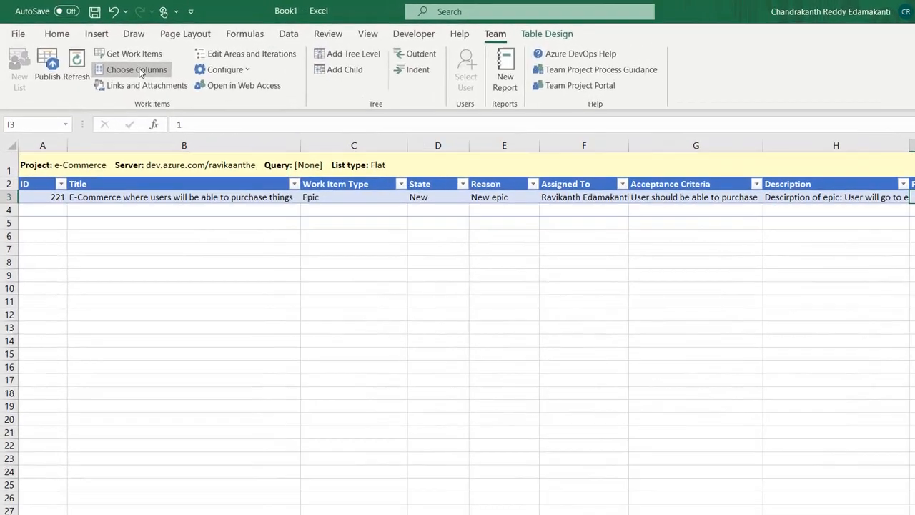
# Step: Add Iteration Path (Required) as the last column and choose \Release 1.0 for epic 221 in J3
pyautogui.click(118, 61)
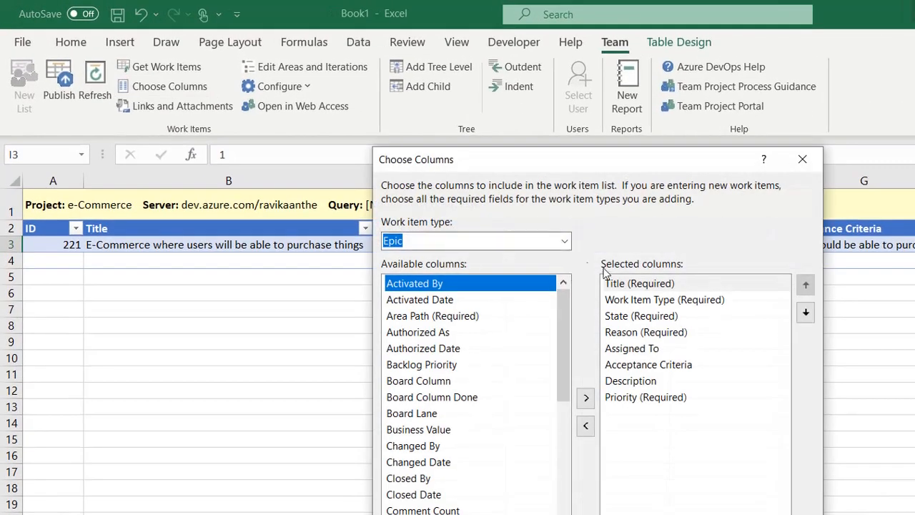
pyautogui.moveTo(565, 309); pyautogui.dragTo(566, 374)
pyautogui.click(443, 447)
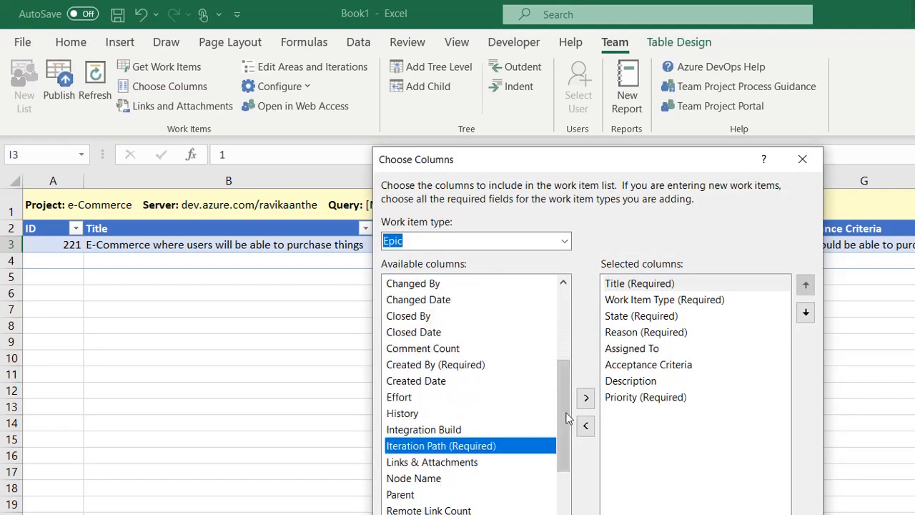
pyautogui.click(586, 397)
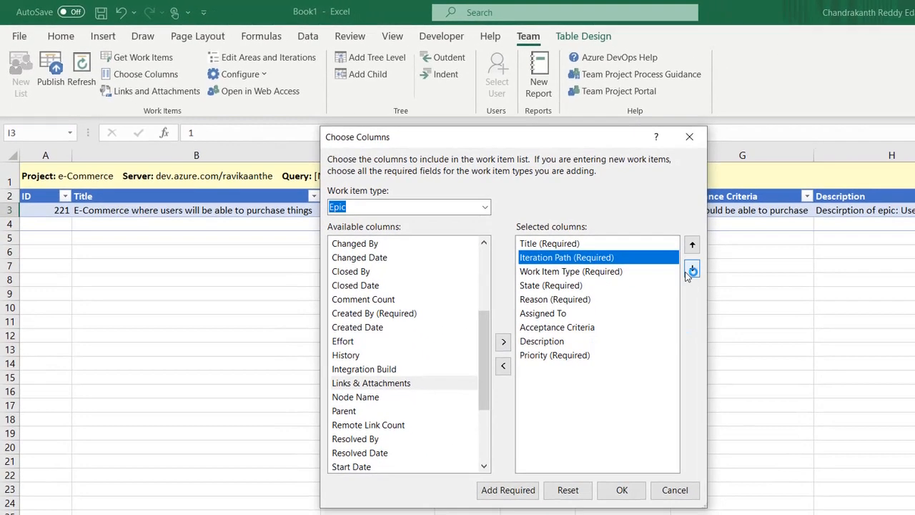
pyautogui.click(691, 270)
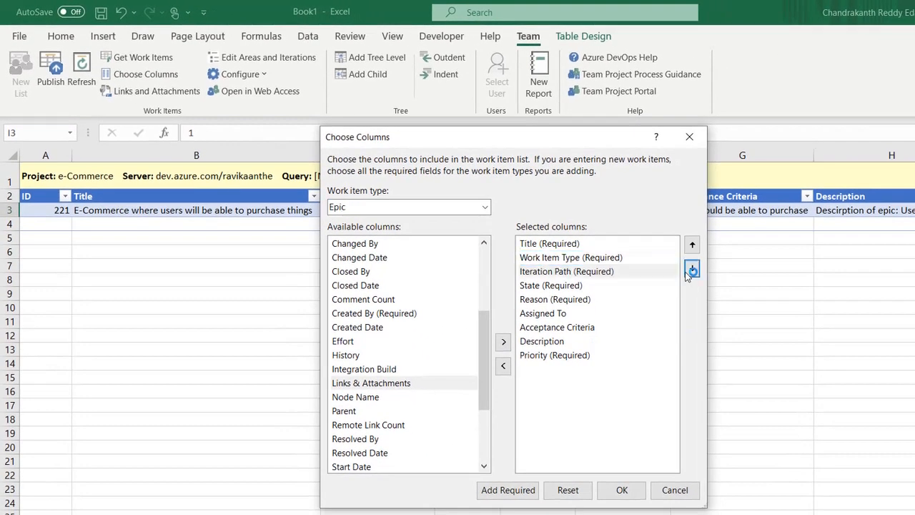
pyautogui.click(691, 270)
pyautogui.click(691, 271)
pyautogui.click(690, 270)
pyautogui.click(691, 270)
pyautogui.click(691, 271)
pyautogui.click(691, 271)
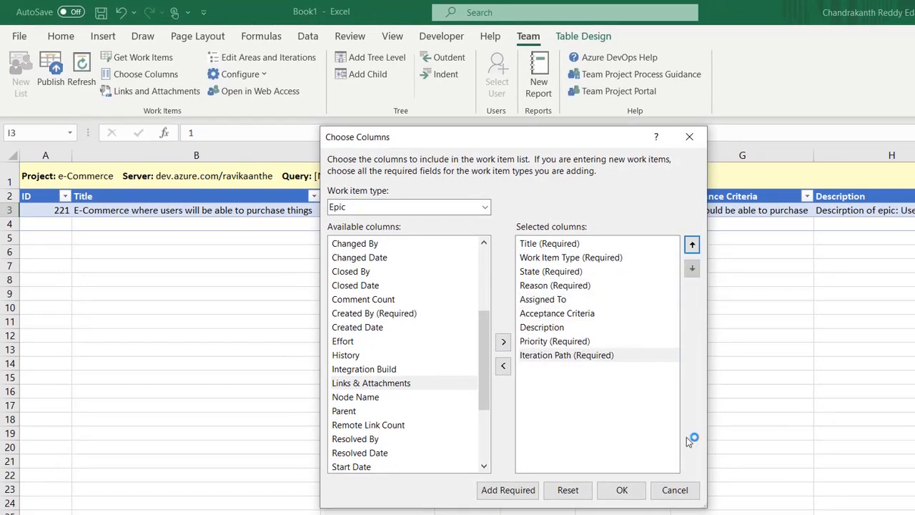
pyautogui.click(622, 490)
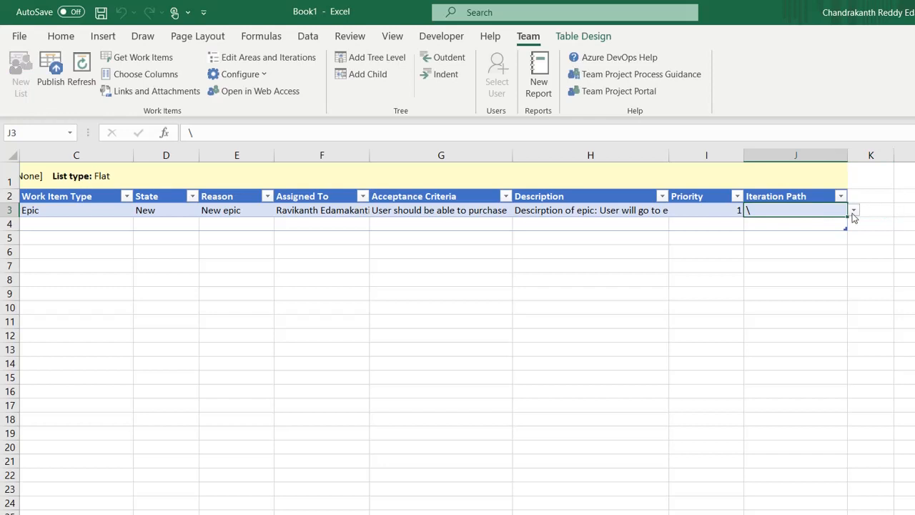
pyautogui.click(852, 213)
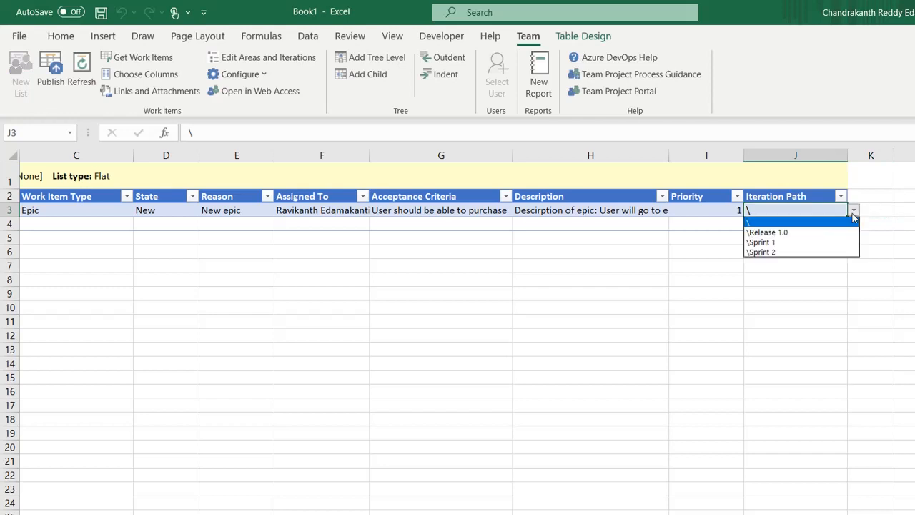
pyautogui.click(799, 233)
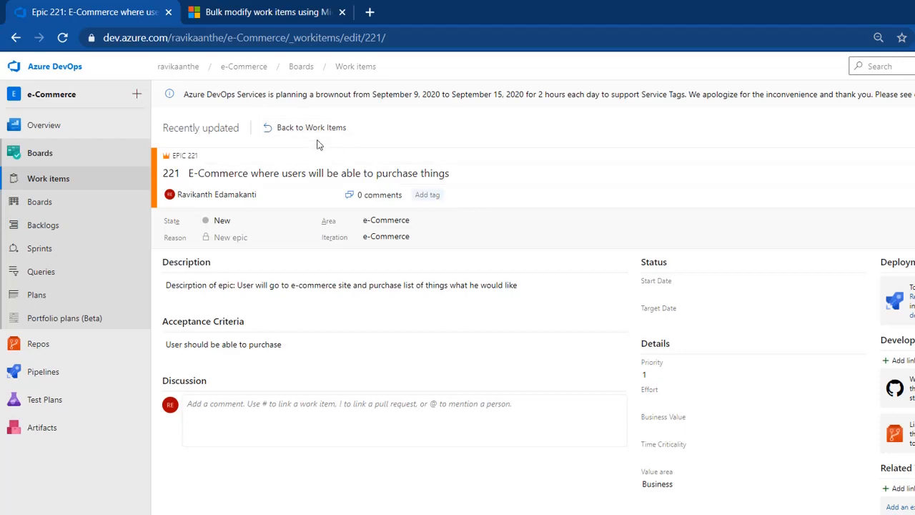
# Step: Publish the iteration change and verify Epic 221 shows e-Commerce\Release 1.0 in Azure DevOps
pyautogui.click(312, 128)
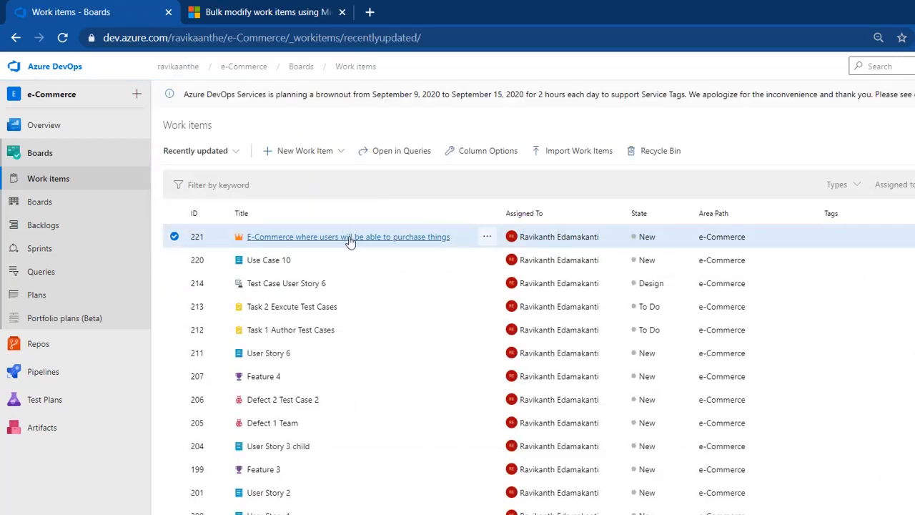
pyautogui.hotkey('alt', 'Tab')
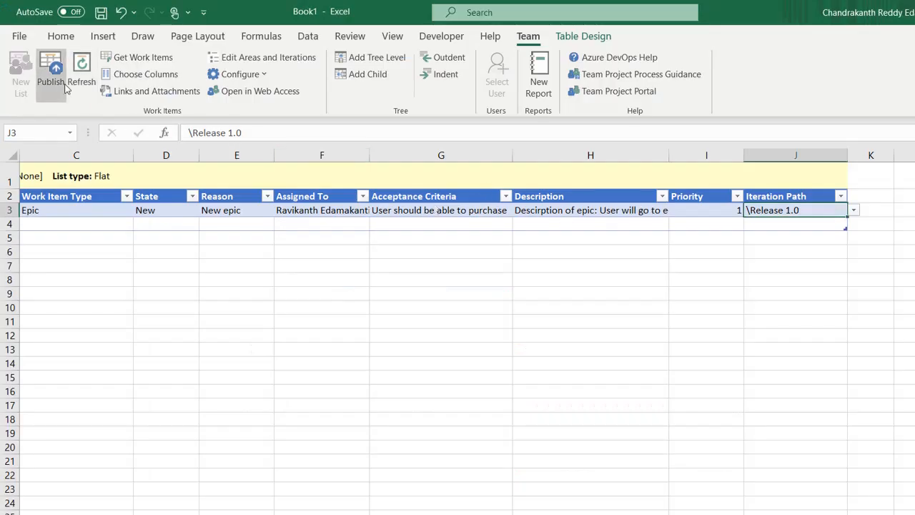
pyautogui.hotkey('alt', 'Tab')
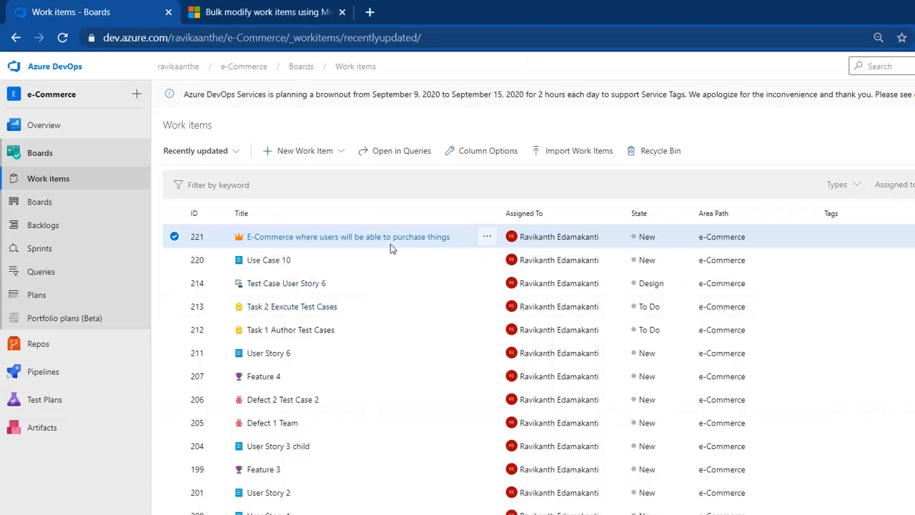
pyautogui.click(358, 246)
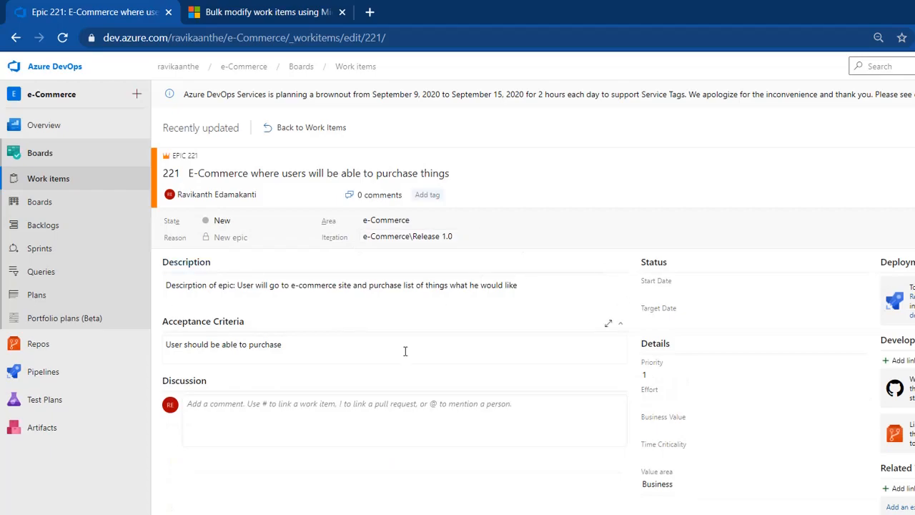
pyautogui.hotkey('alt', 'Tab')
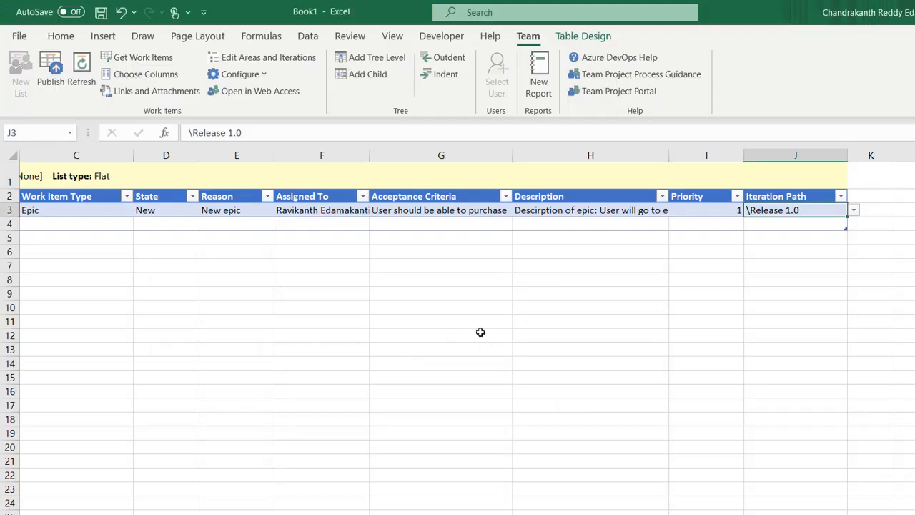
# Step: Enter 'User Story of Login with valid account' as the title in row 4
pyautogui.click(81, 226)
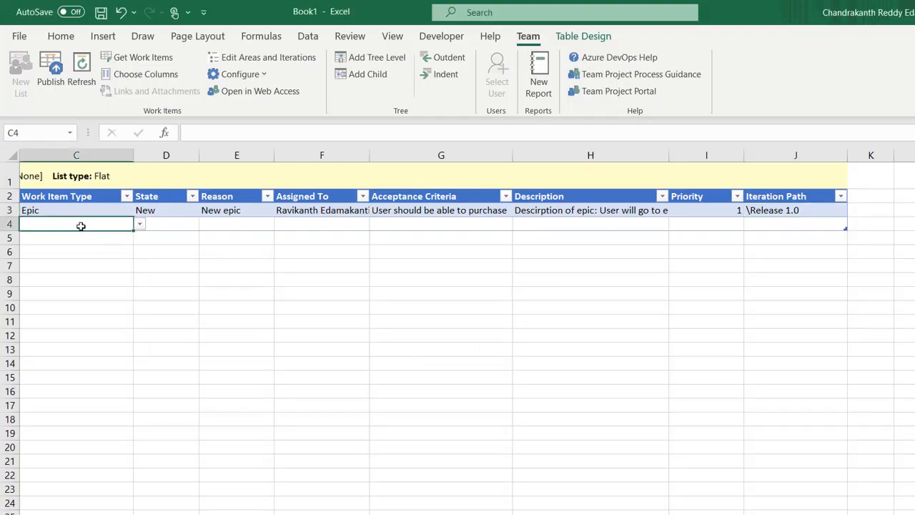
pyautogui.press('Tab')
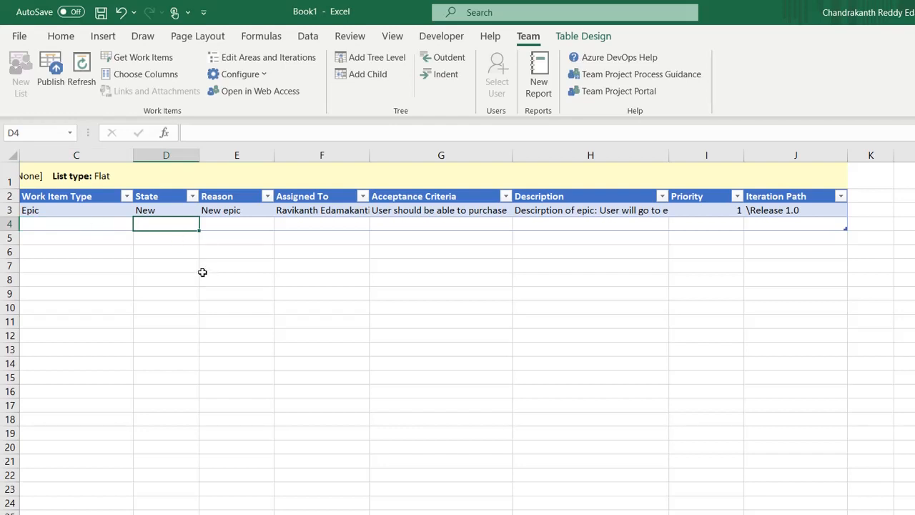
pyautogui.click(114, 232)
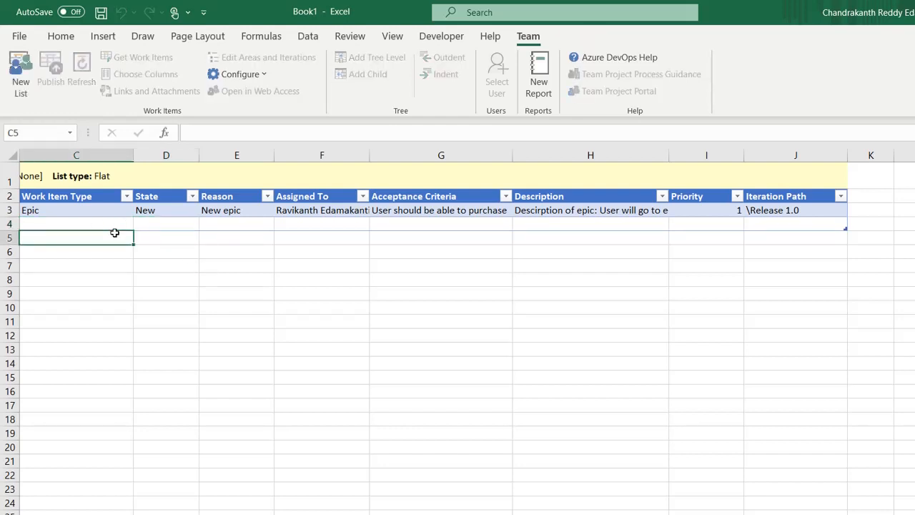
pyautogui.press('Left')
pyautogui.press('Left')
pyautogui.press('Up')
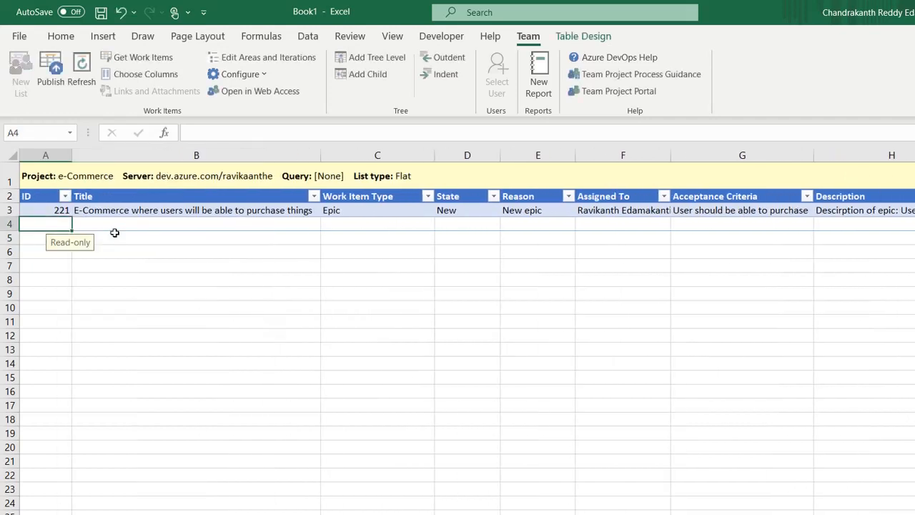
pyautogui.press('Right')
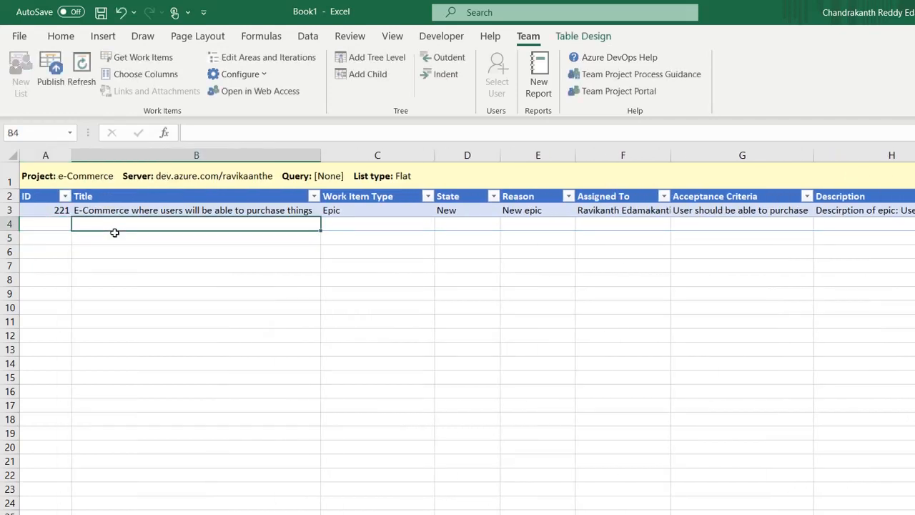
pyautogui.write('User S')
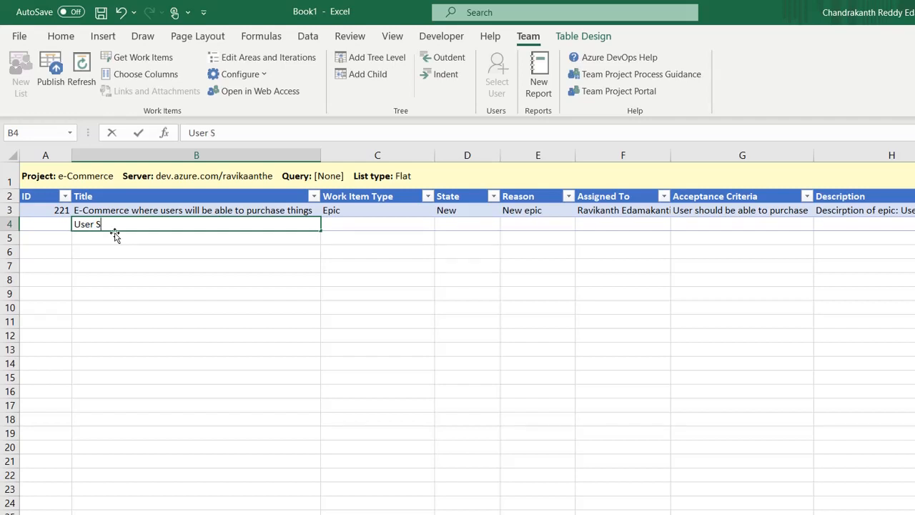
pyautogui.write('tory of Login')
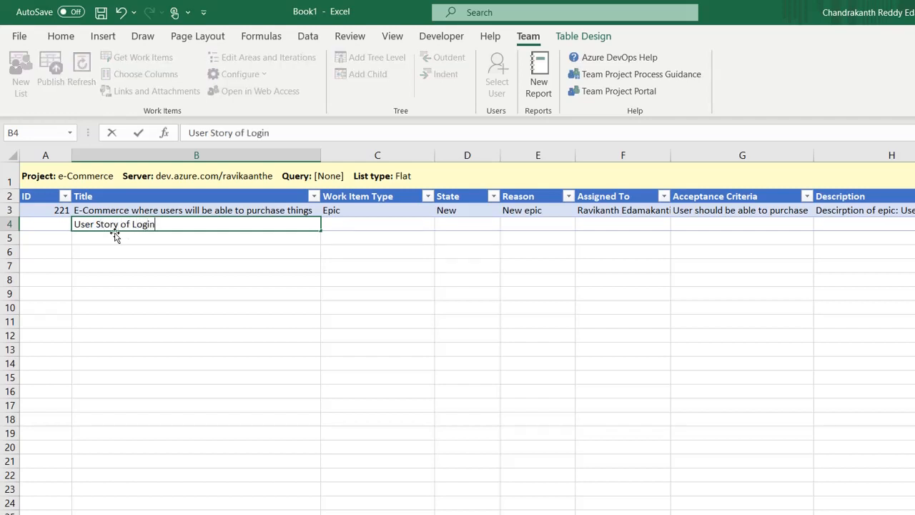
pyautogui.write(' with valid accoun')
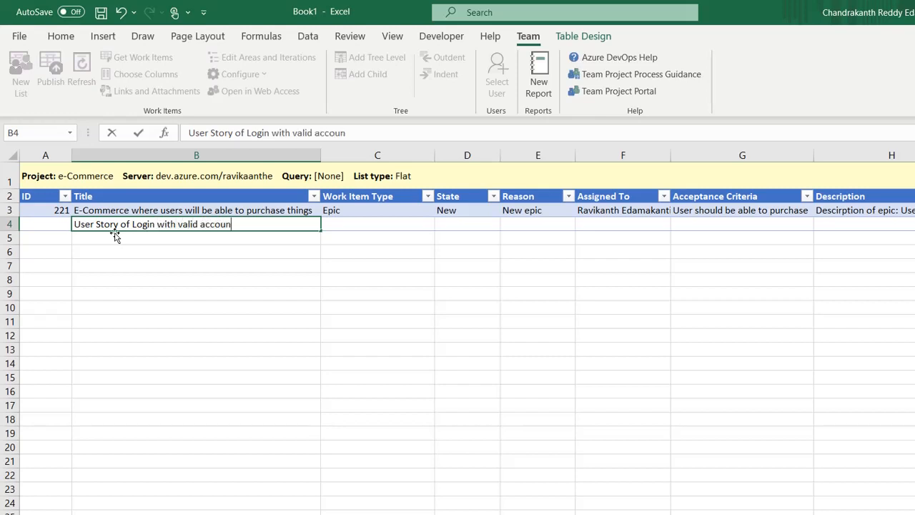
pyautogui.write('t')
pyautogui.press('Tab')
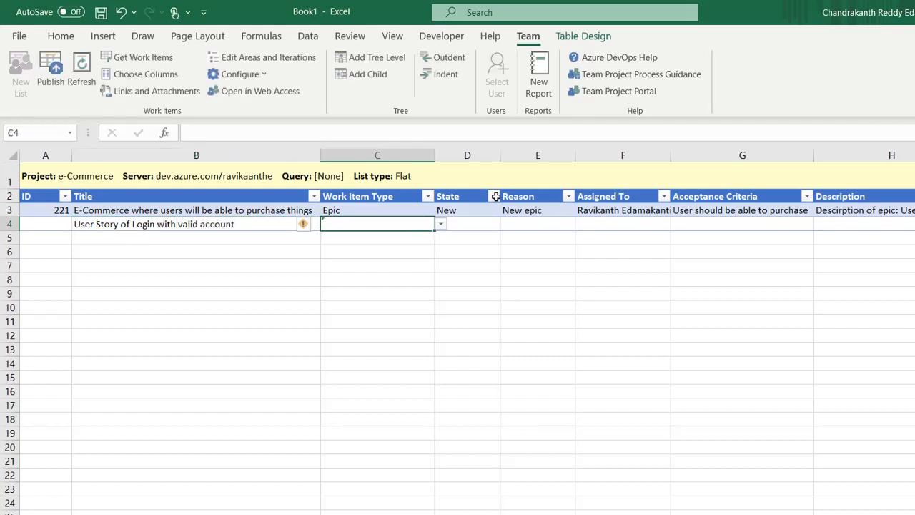
# Step: Make row 4 a Product Backlog Item and assign it to the team member
pyautogui.click(442, 224)
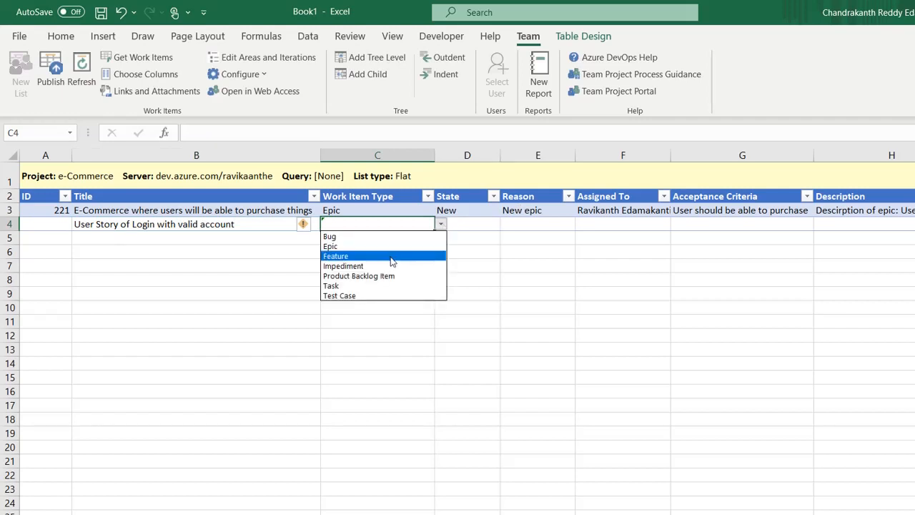
pyautogui.click(369, 276)
pyautogui.click(649, 222)
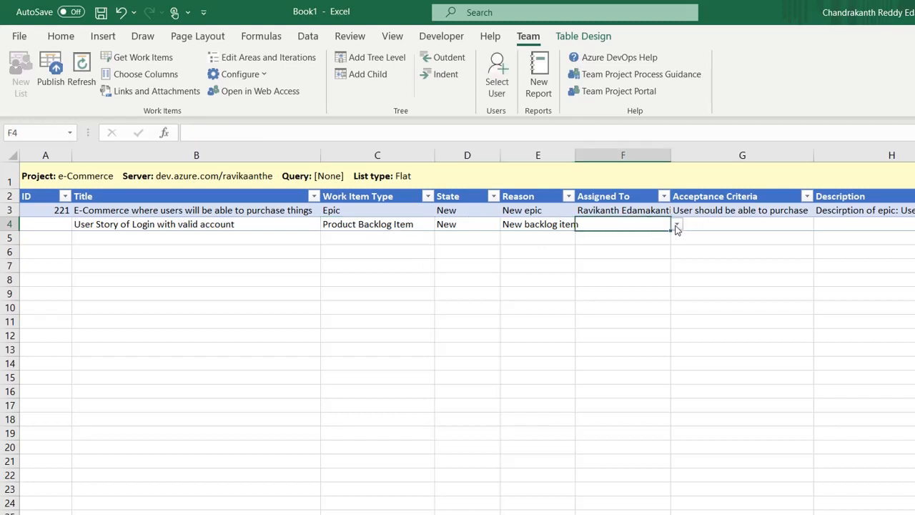
pyautogui.click(676, 224)
pyautogui.click(628, 246)
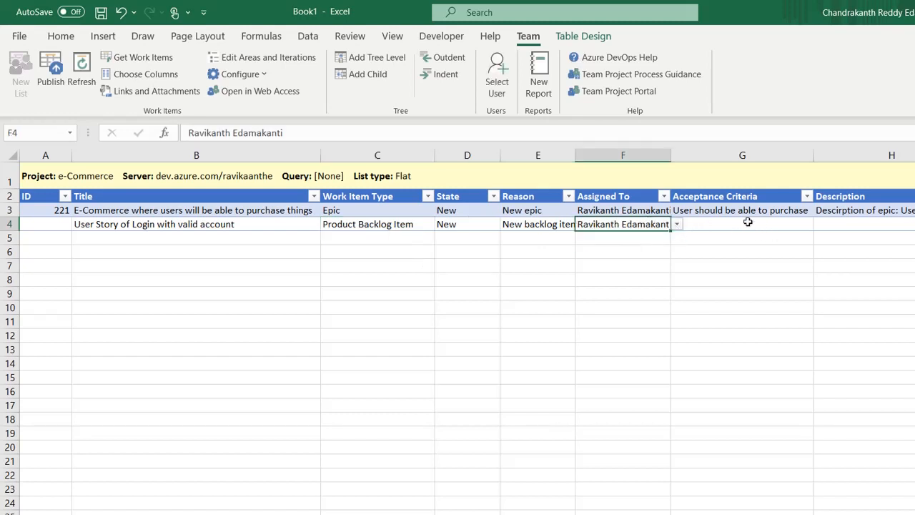
pyautogui.click(748, 222)
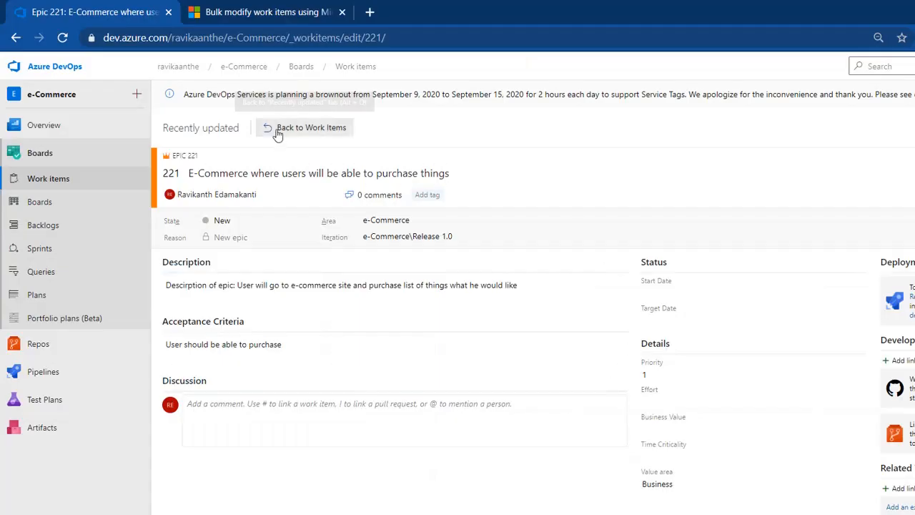
# Step: Open a blank new Product Backlog Item form, then discard it and return to the work items list
pyautogui.click(277, 131)
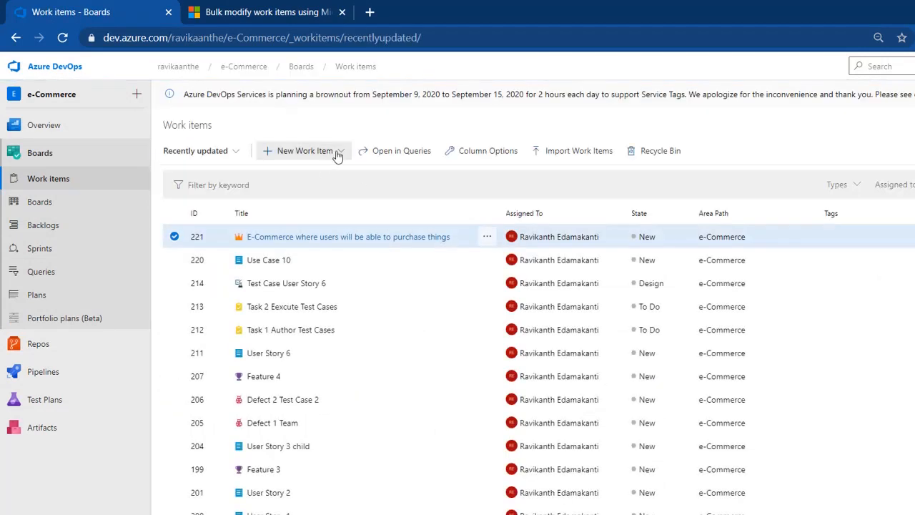
pyautogui.click(338, 153)
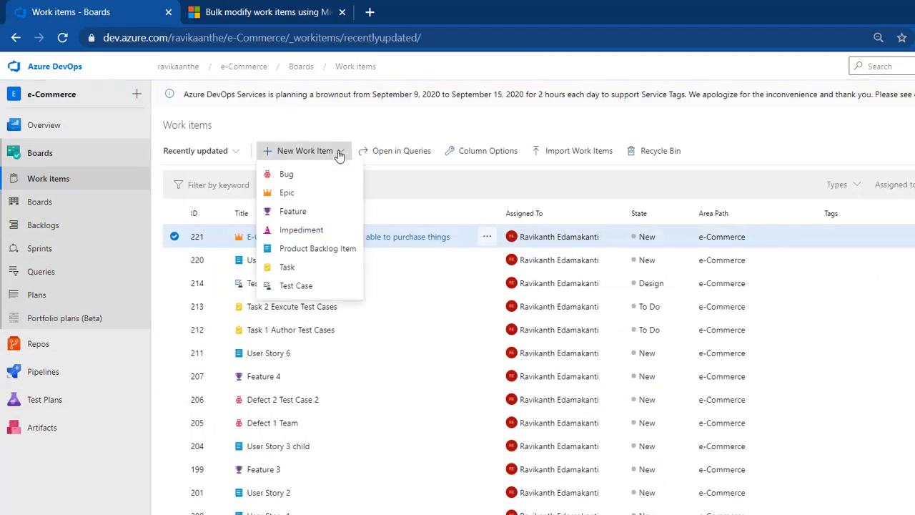
pyautogui.click(325, 250)
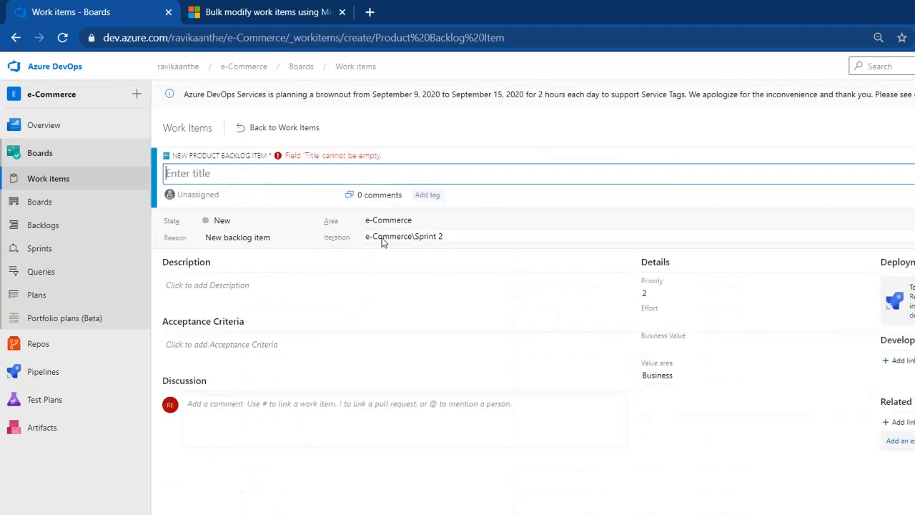
pyautogui.click(240, 285)
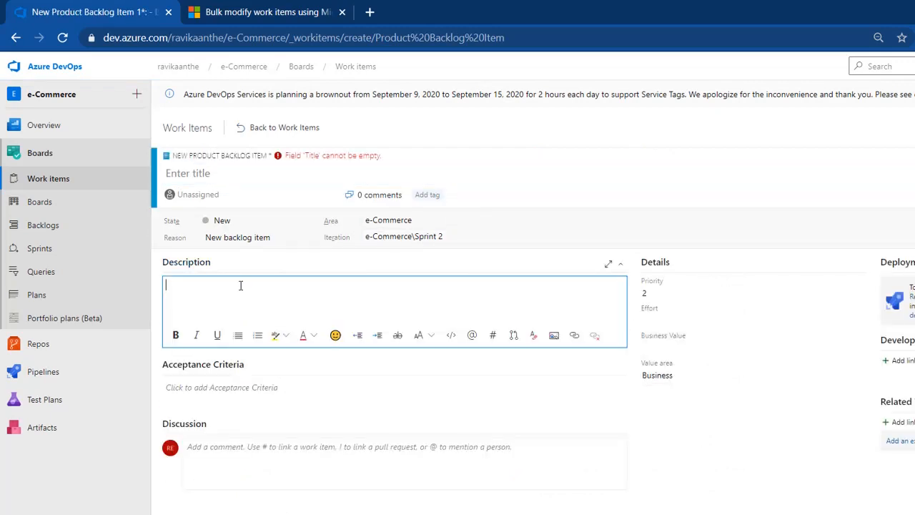
pyautogui.click(266, 386)
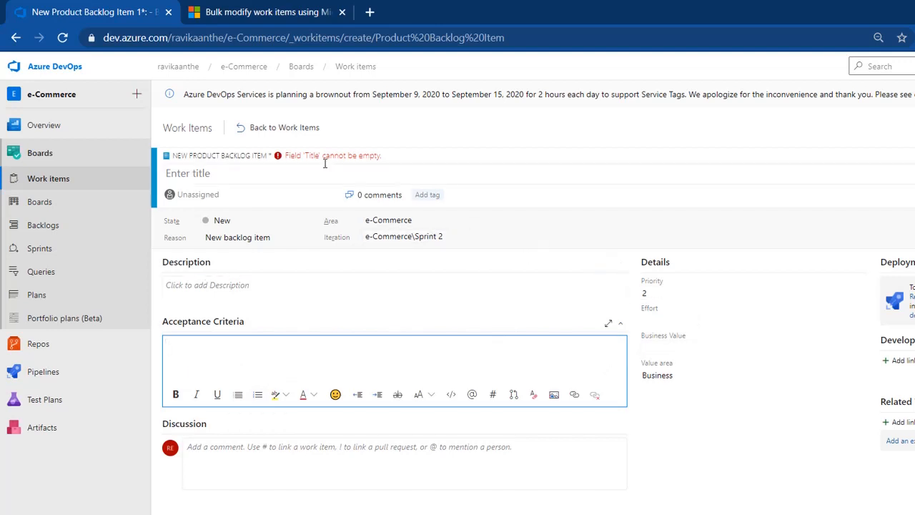
pyautogui.click(282, 129)
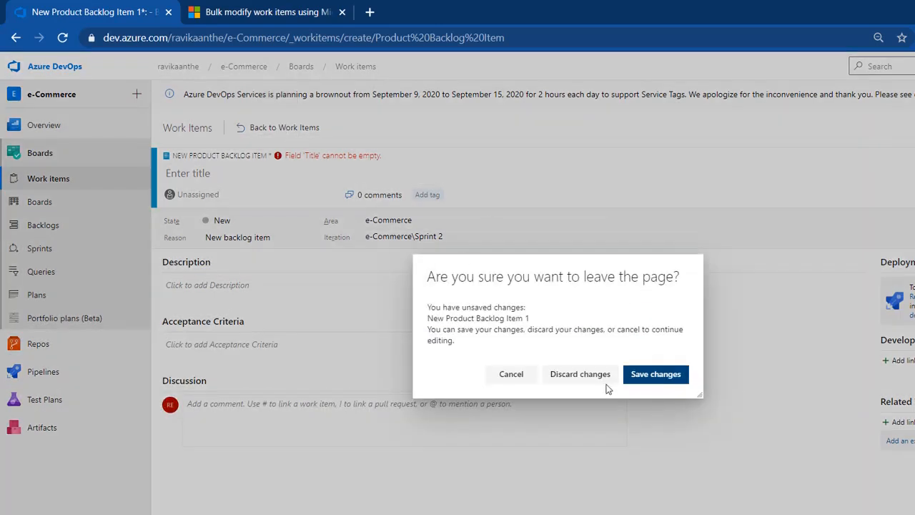
pyautogui.click(588, 378)
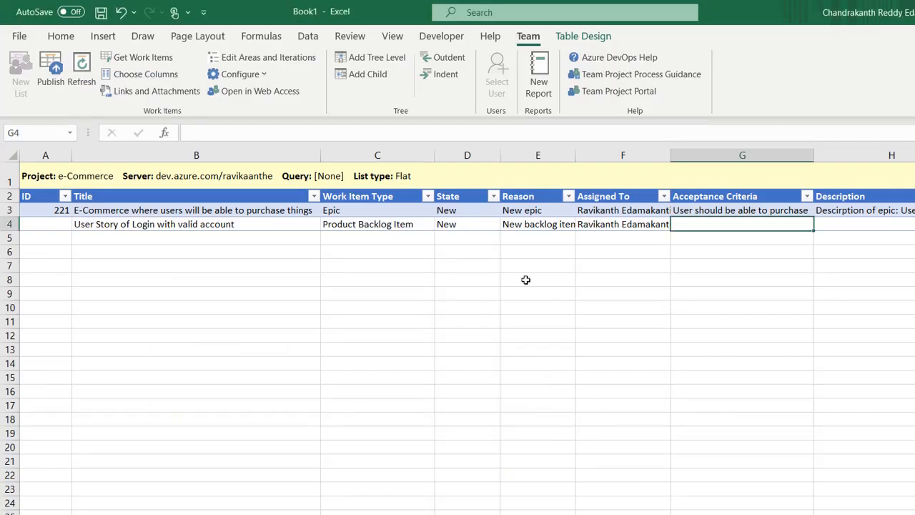
# Step: Enter the login item's acceptance criteria in G4 and its login-steps description in H4
pyautogui.write('User ')
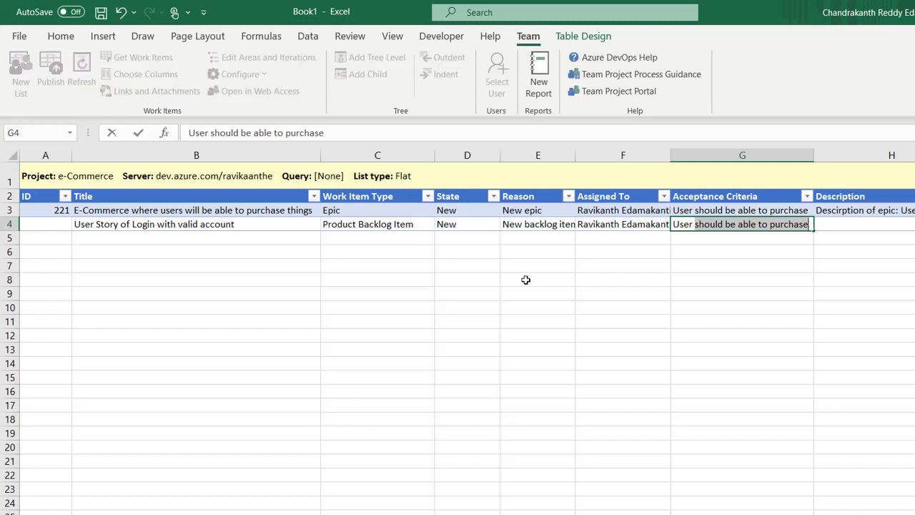
pyautogui.write('should be able to ')
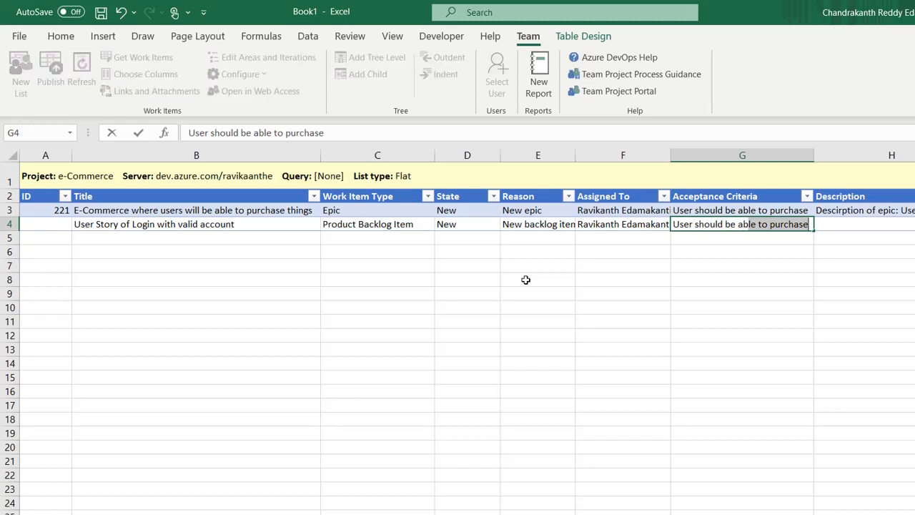
pyautogui.write('login with')
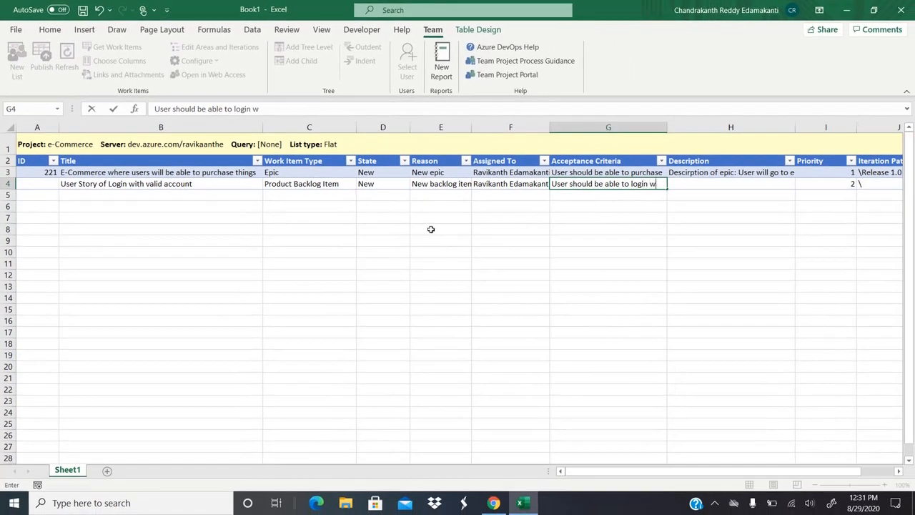
pyautogui.press('BackSpace')
pyautogui.press('BackSpace')
pyautogui.press('Tab')
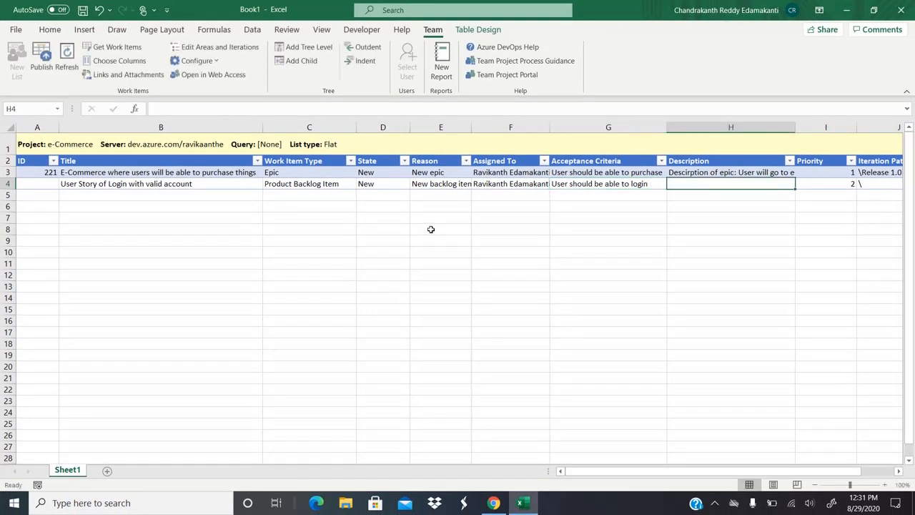
pyautogui.write('User')
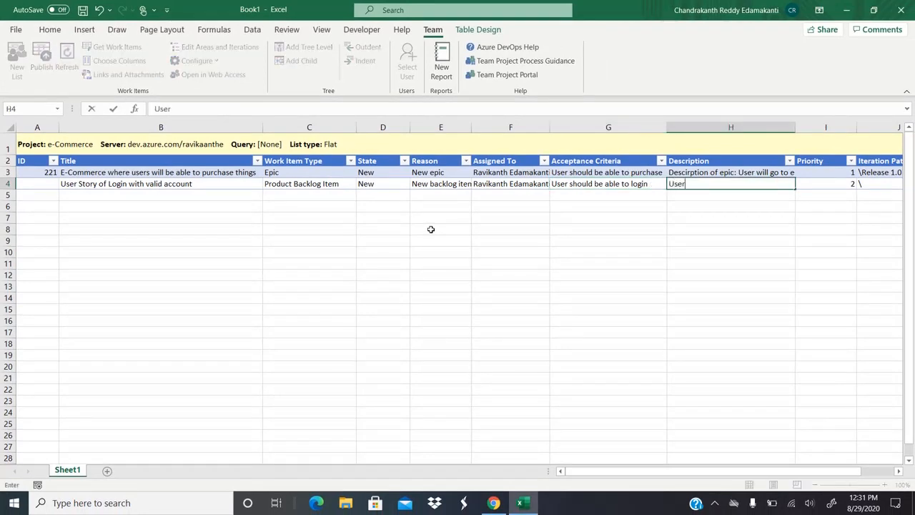
pyautogui.write(' enters the Urla nd ')
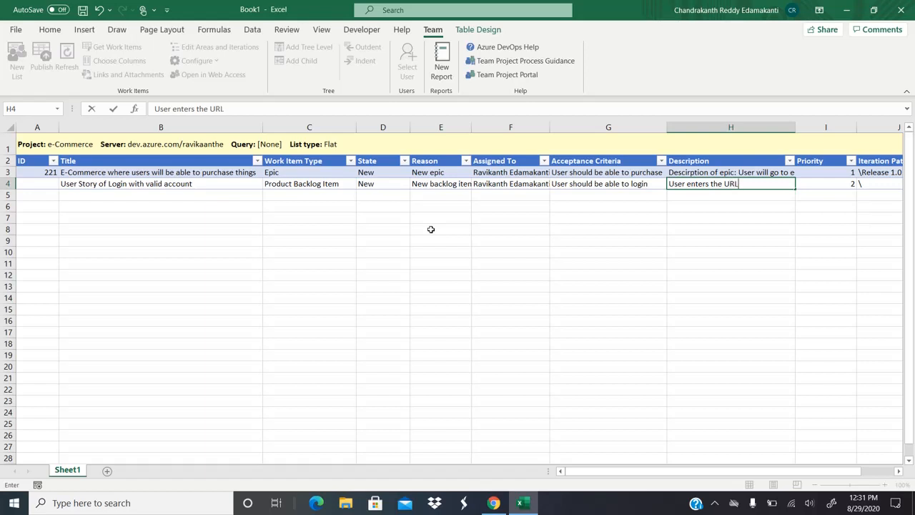
pyautogui.write(' and clicks on L')
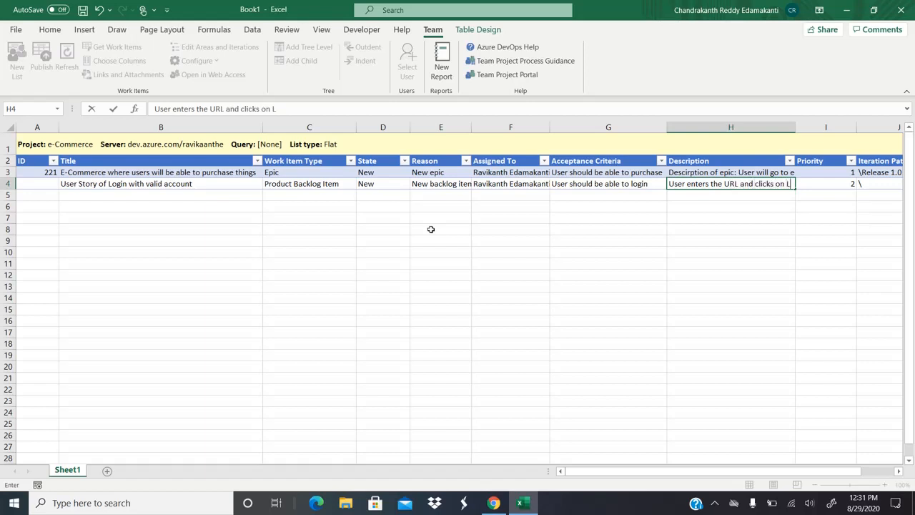
pyautogui.write('ogin link and ptovide')
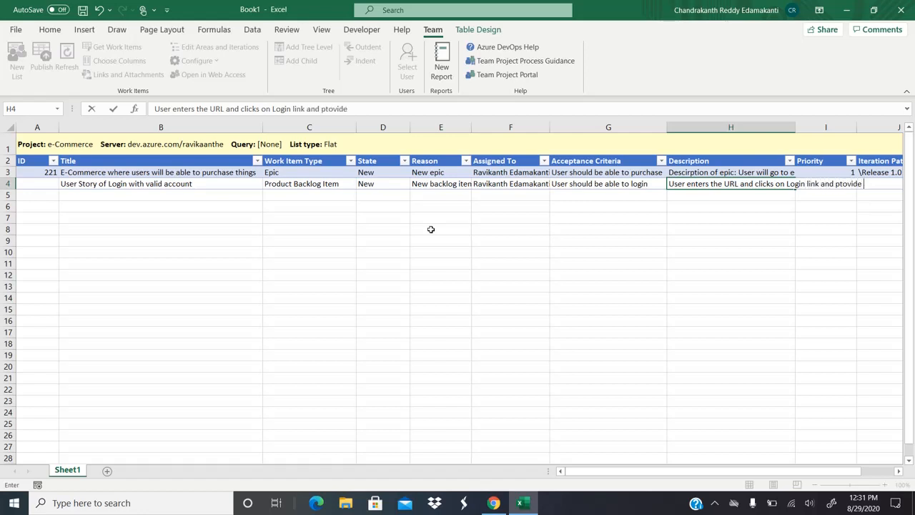
pyautogui.write(' valida user n')
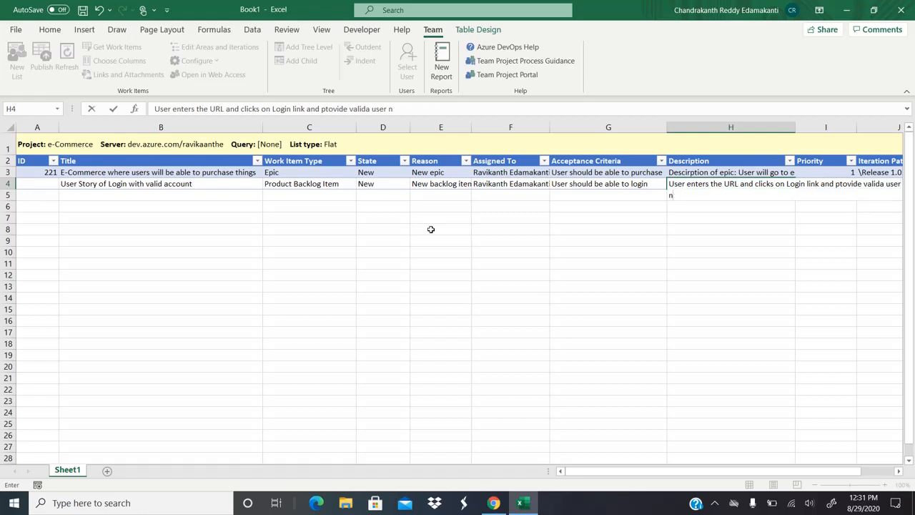
pyautogui.write('aame and passw')
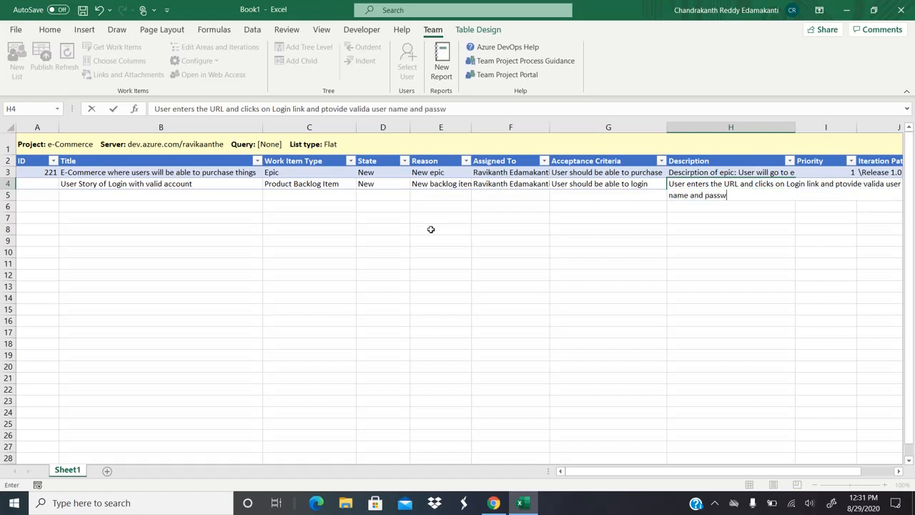
pyautogui.write('ord')
pyautogui.press('Tab')
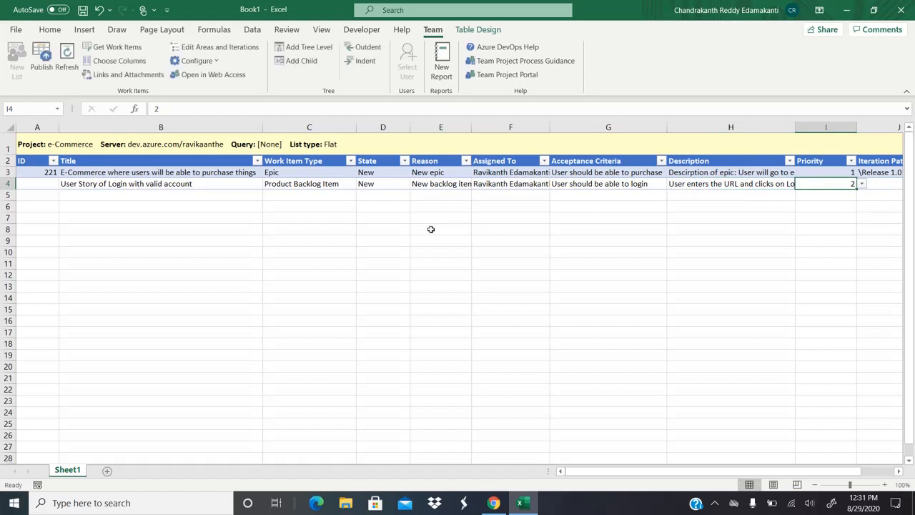
# Step: Set the login item's priority to 1 and iteration path to \Release 1.0
pyautogui.click(863, 184)
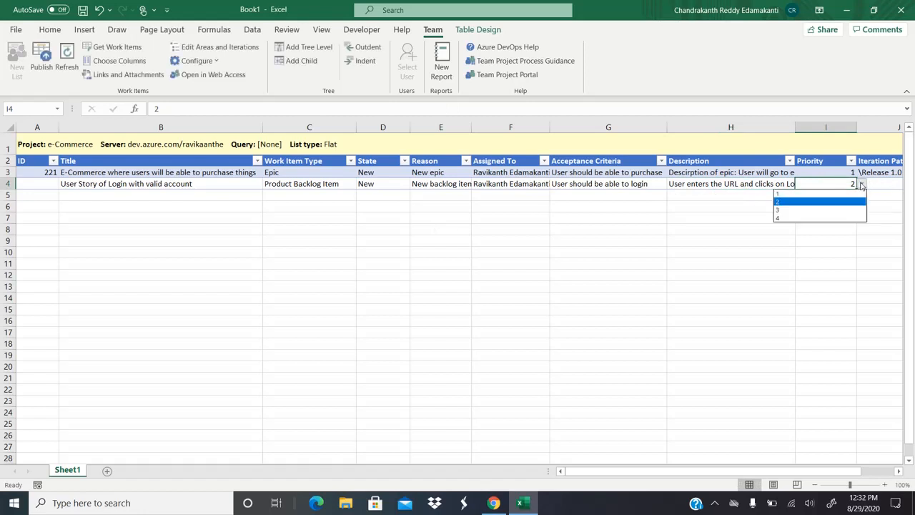
pyautogui.click(812, 195)
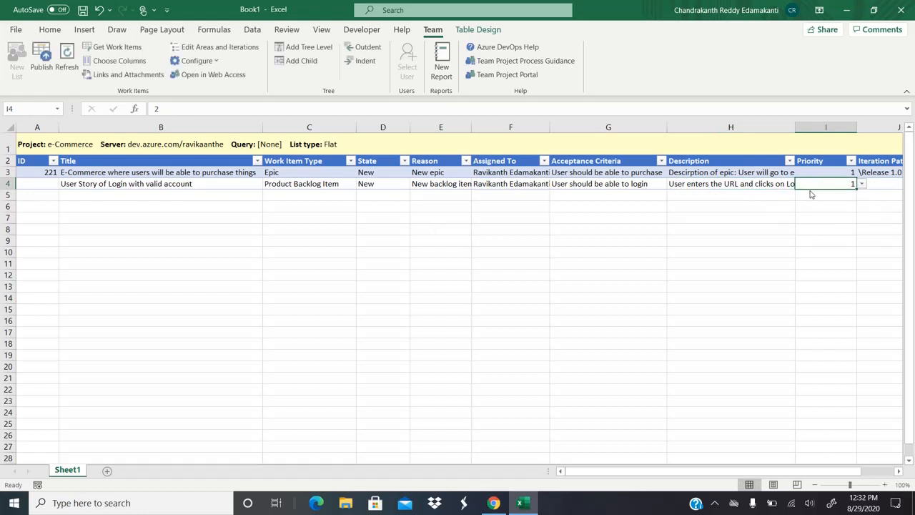
pyautogui.press('Tab')
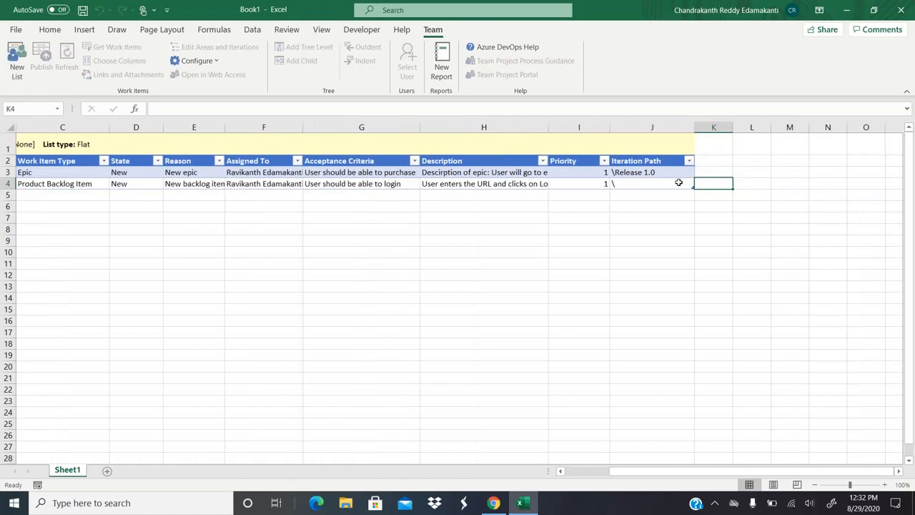
pyautogui.click(700, 183)
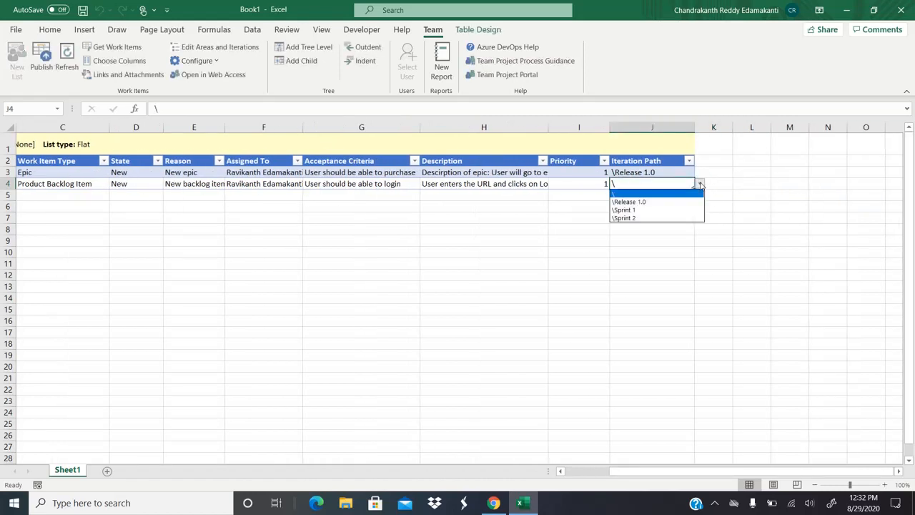
pyautogui.click(655, 201)
pyautogui.press('Left')
pyautogui.press('Left')
pyautogui.press('Left')
pyautogui.press('Left')
pyautogui.press('Left')
pyautogui.press('Left')
pyautogui.press('Left')
pyautogui.press('Left')
pyautogui.press('Left')
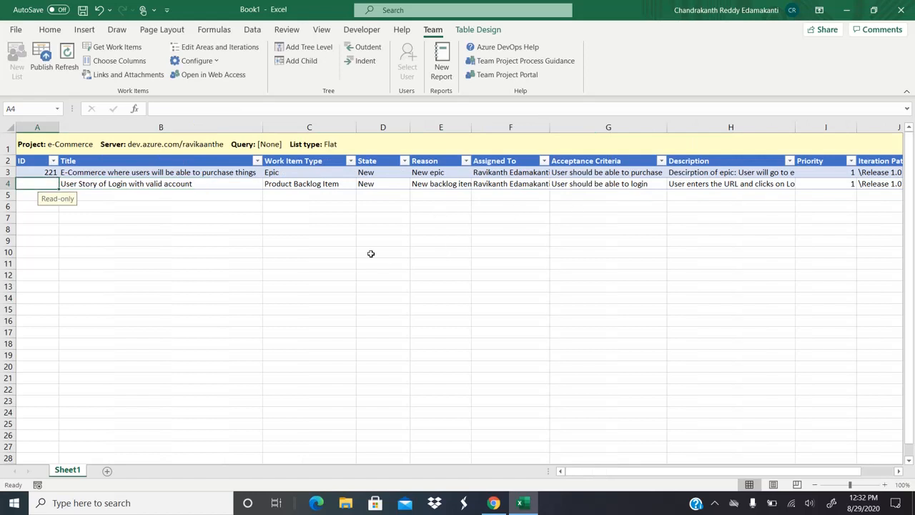
# Step: Publish the login backlog item so it receives ID 222, then switch to the browser
pyautogui.click(43, 68)
pyautogui.click(500, 509)
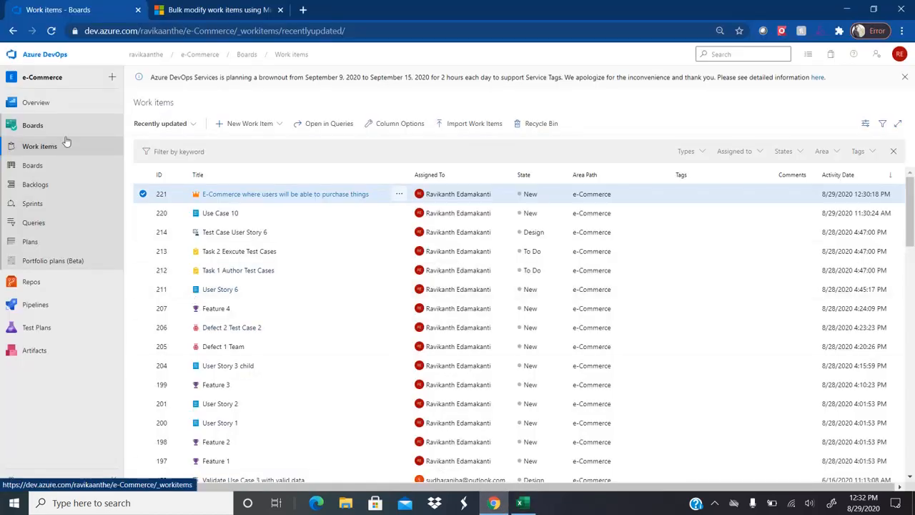
# Step: Reload the Azure DevOps work items and open work item 222's details
pyautogui.click(46, 146)
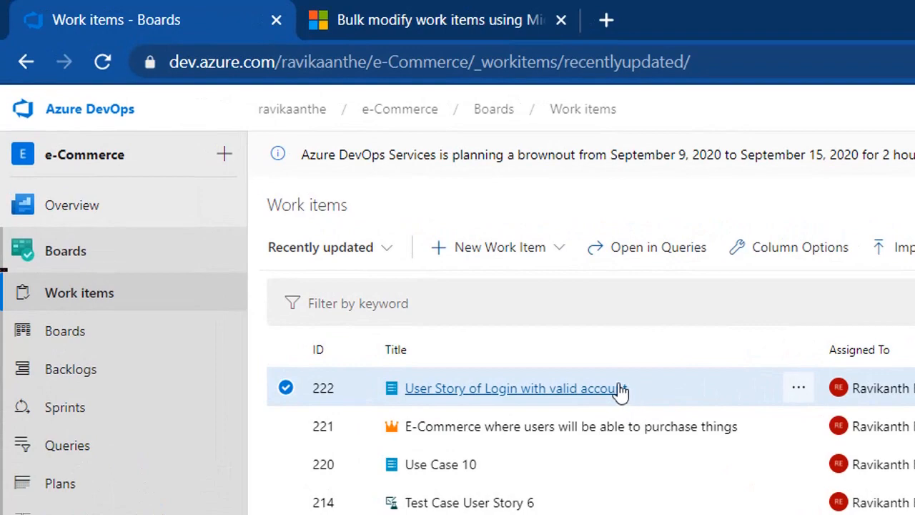
pyautogui.click(603, 394)
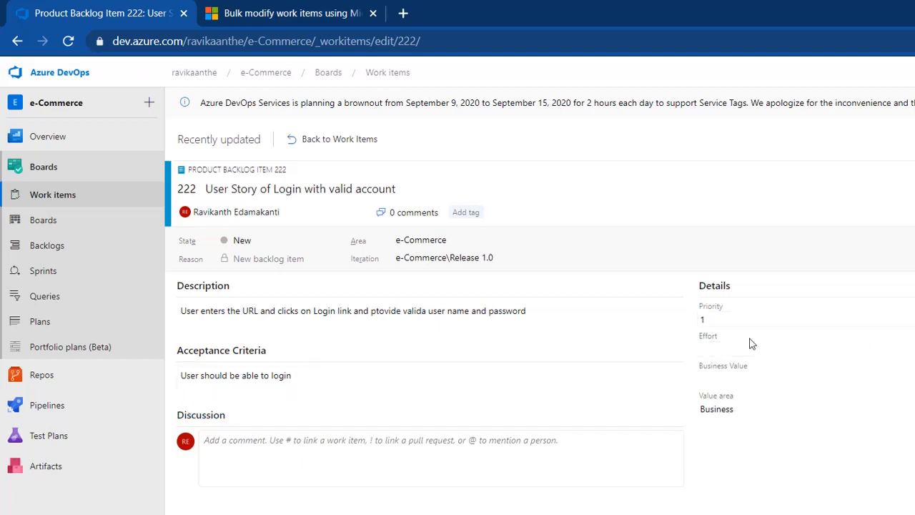
pyautogui.click(722, 345)
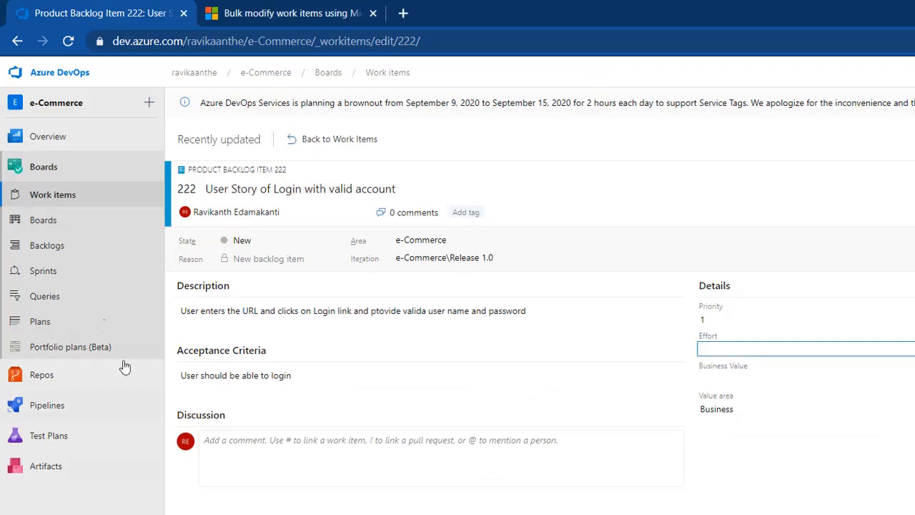
pyautogui.click(54, 221)
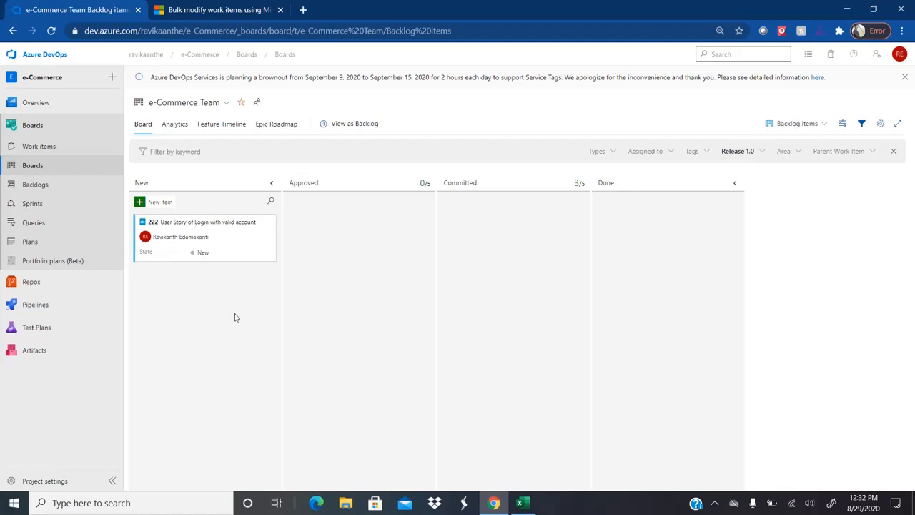
# Step: Check the Release 1.0 sprint taskboard for item 222, then return to the Excel list
pyautogui.hotkey('alt', 'Tab')
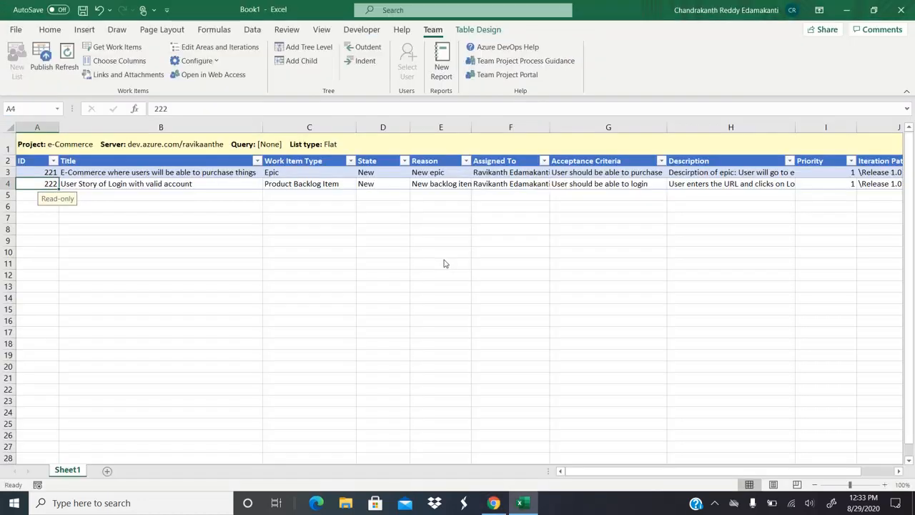
pyautogui.press('Right')
pyautogui.press('Down')
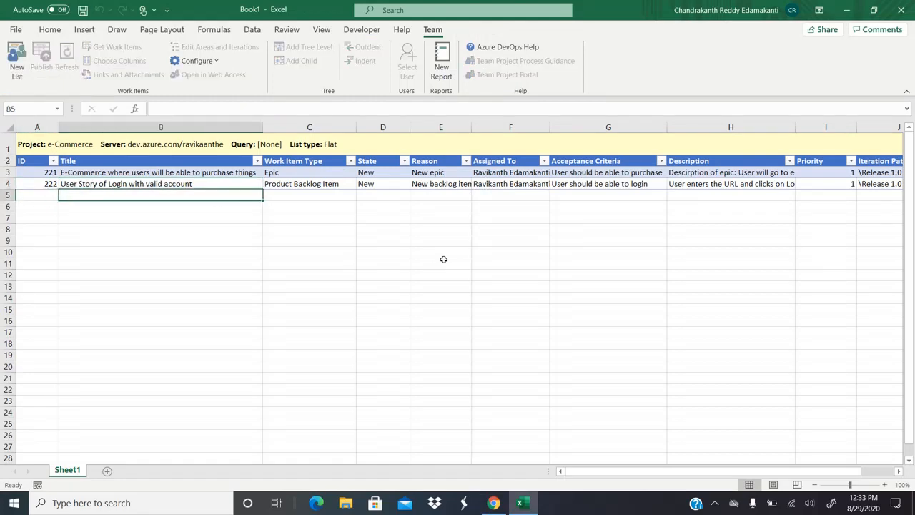
pyautogui.hotkey('alt', 'Tab')
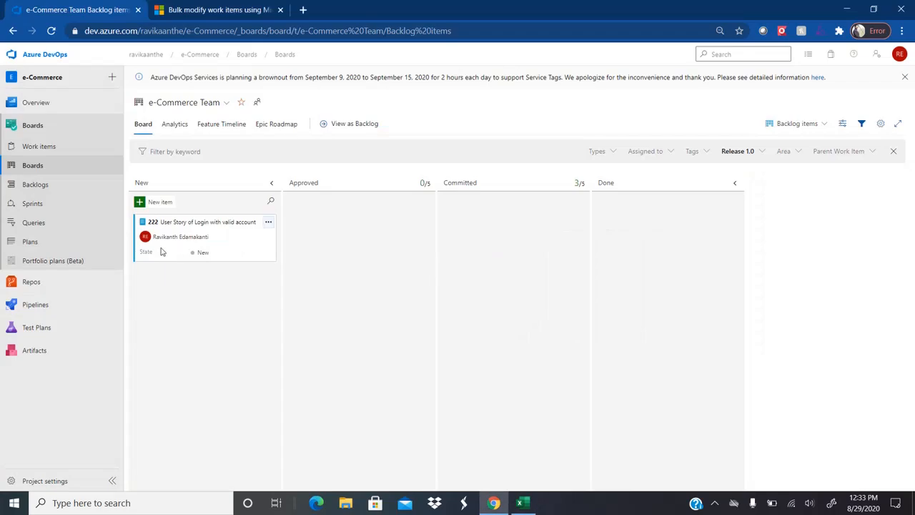
pyautogui.click(47, 210)
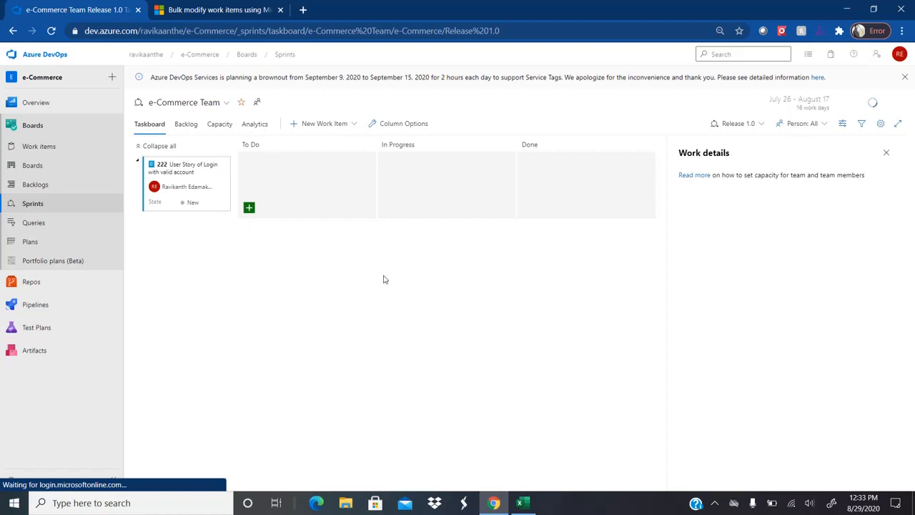
pyautogui.hotkey('alt', 'Tab')
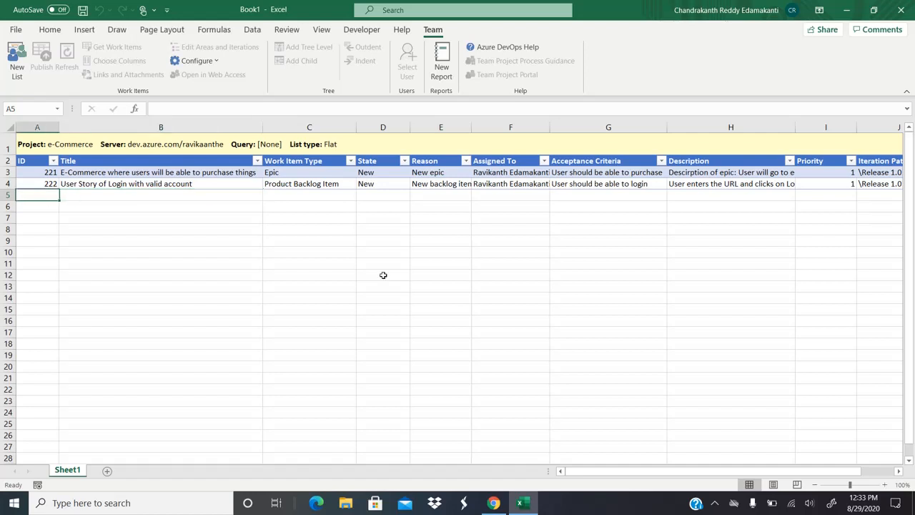
# Step: Add row 5 'User Story Add items to Cart' as a Product Backlog Item assigned to the team member
pyautogui.write('User')
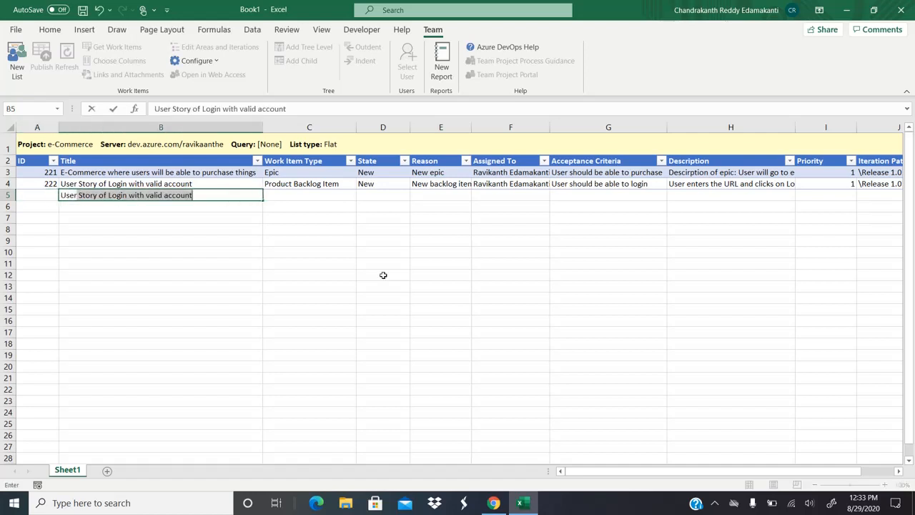
pyautogui.write(' Story ')
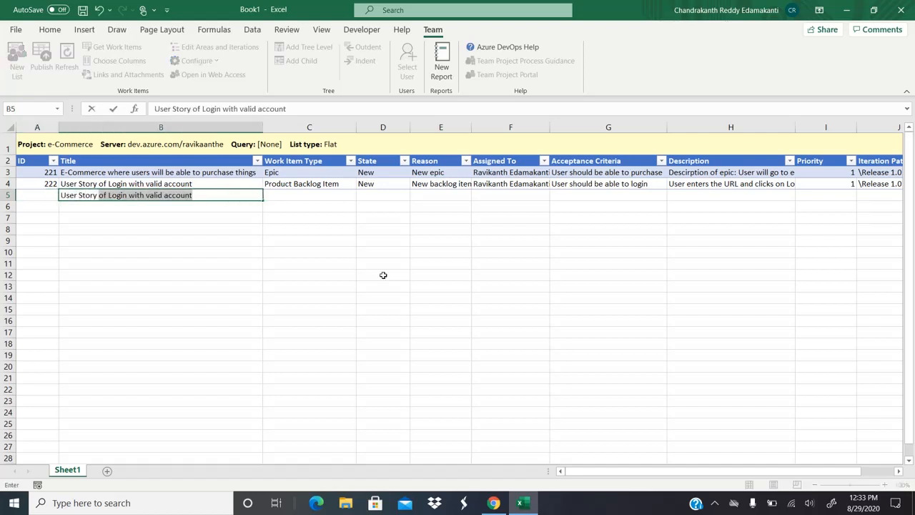
pyautogui.write('Ad')
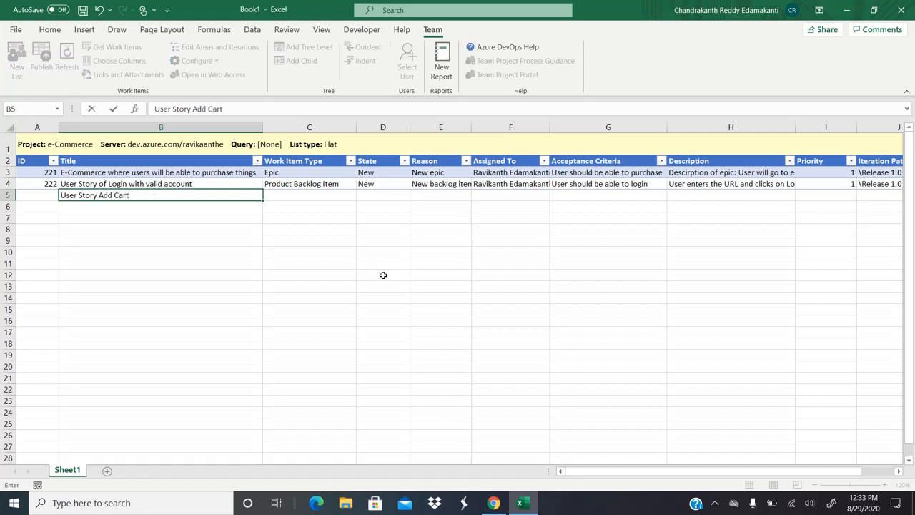
pyautogui.write('d items to Car')
pyautogui.press('Tab')
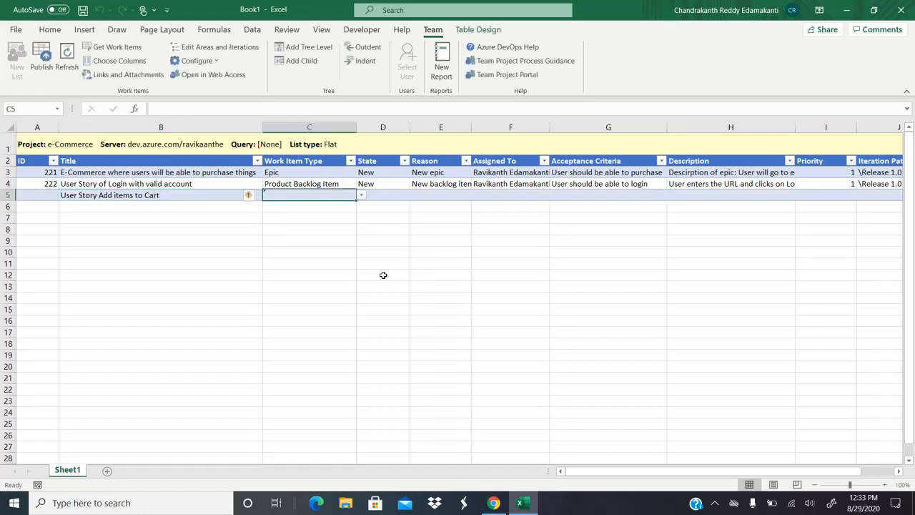
pyautogui.click(362, 196)
pyautogui.click(320, 244)
pyautogui.click(520, 195)
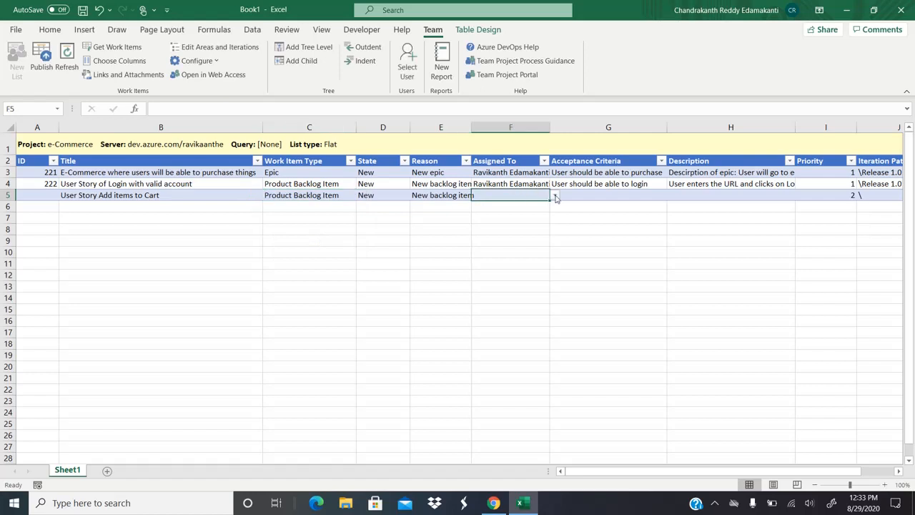
pyautogui.click(555, 195)
pyautogui.click(504, 213)
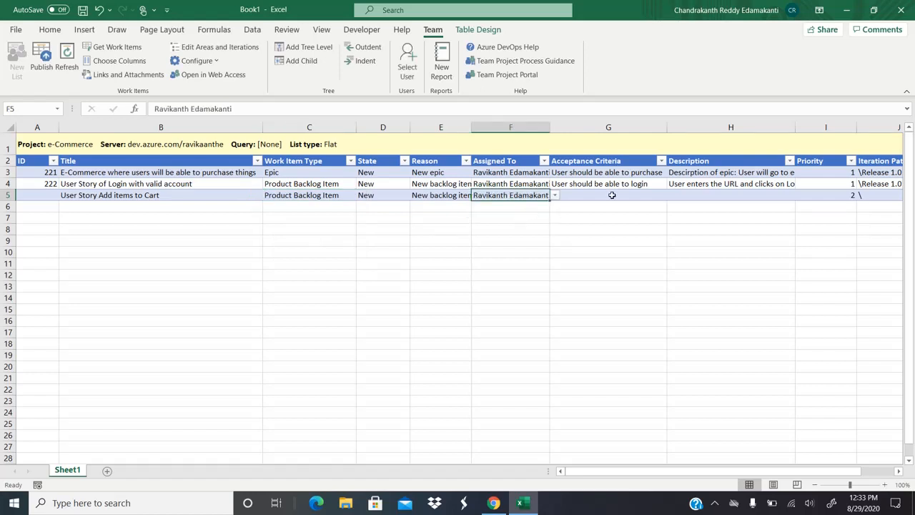
# Step: Fill in acceptance criteria, description 'User serach product and add poroduct to cart', and \Release 1.0 iteration
pyautogui.click(612, 195)
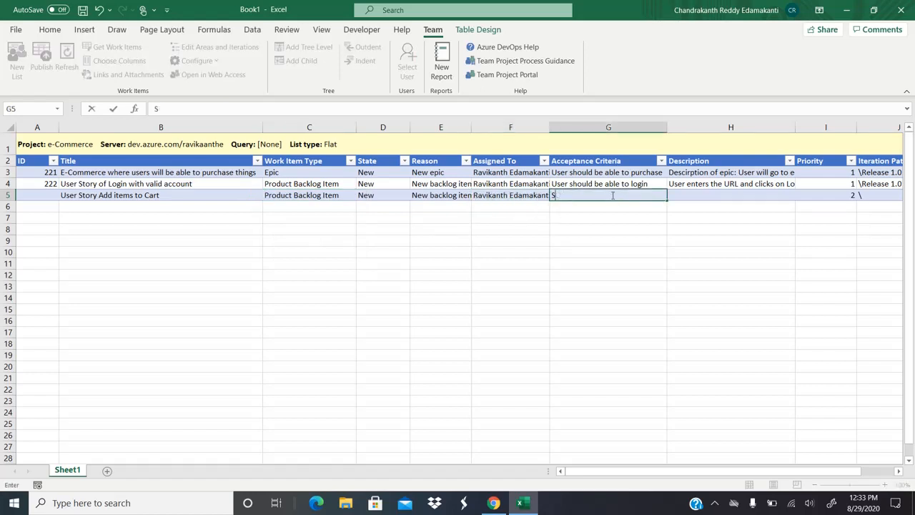
pyautogui.write('User should be able to')
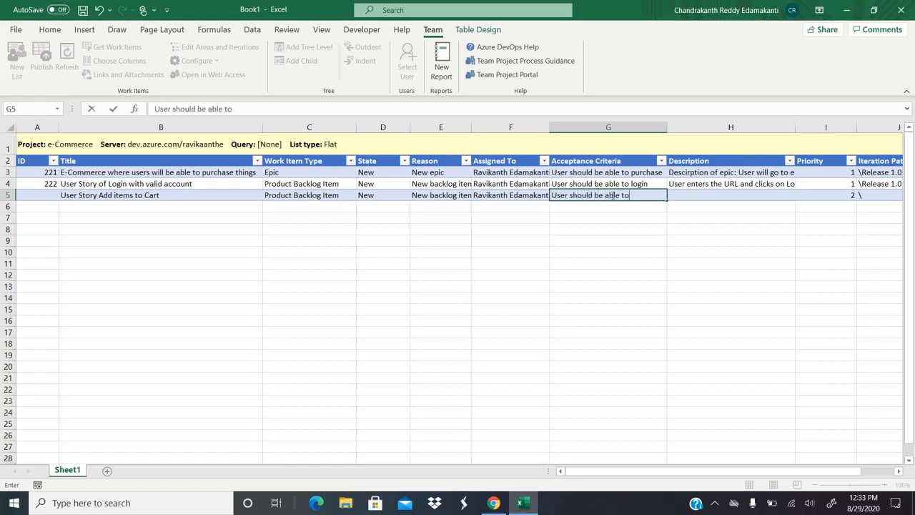
pyautogui.write(' login')
pyautogui.press('BackSpace')
pyautogui.press('BackSpace')
pyautogui.press('BackSpace')
pyautogui.press('BackSpace')
pyautogui.write('add items to cart')
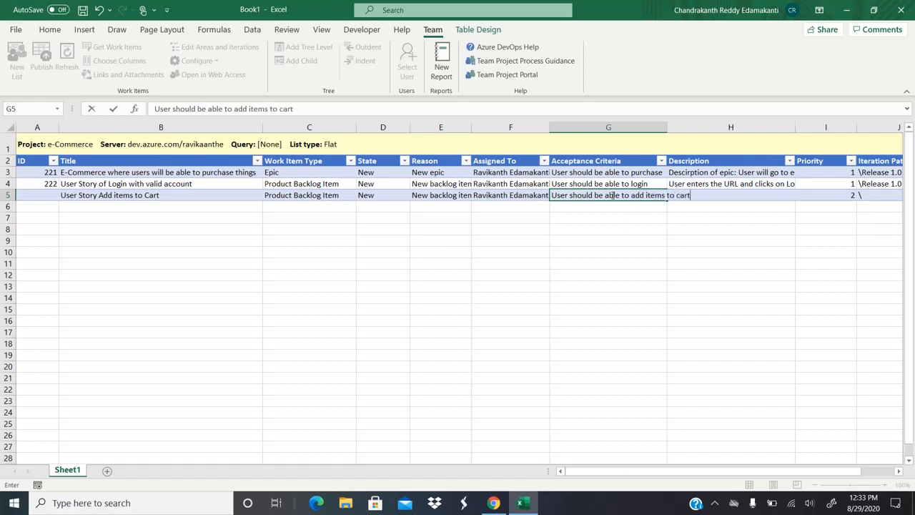
pyautogui.press('Tab')
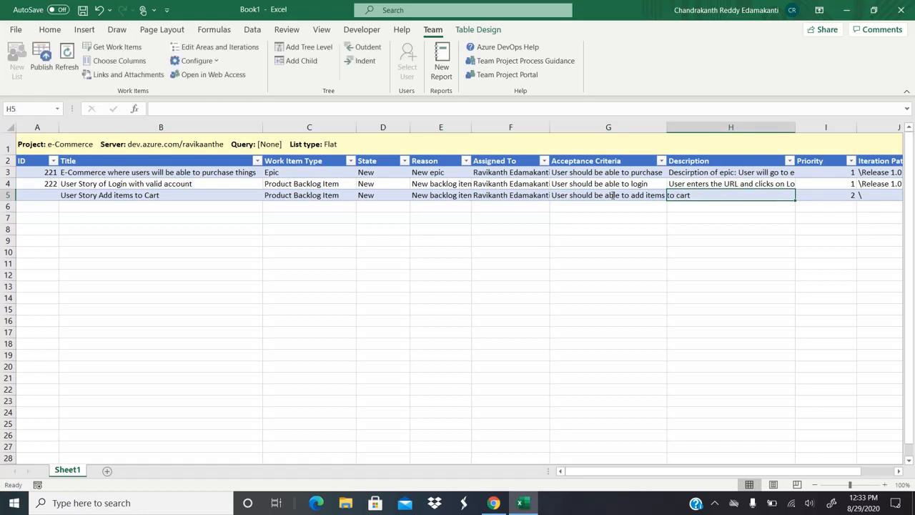
pyautogui.write('User')
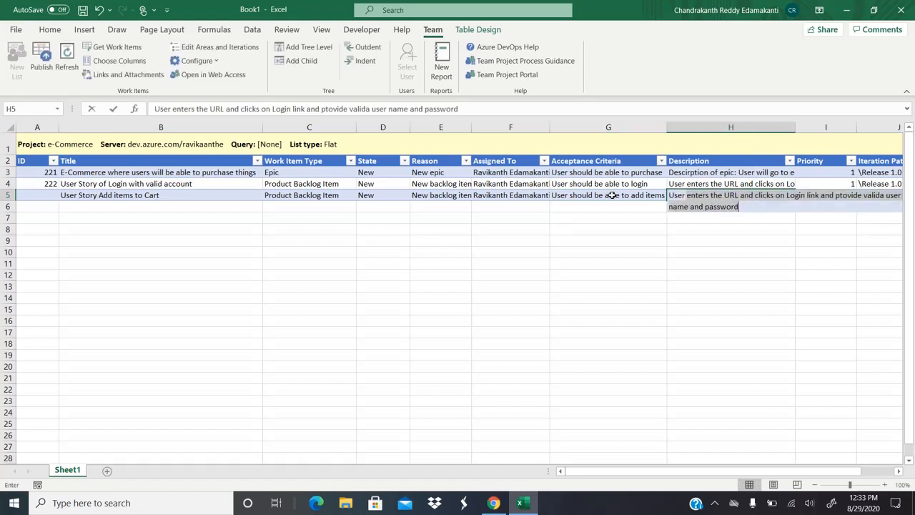
pyautogui.write(' serach')
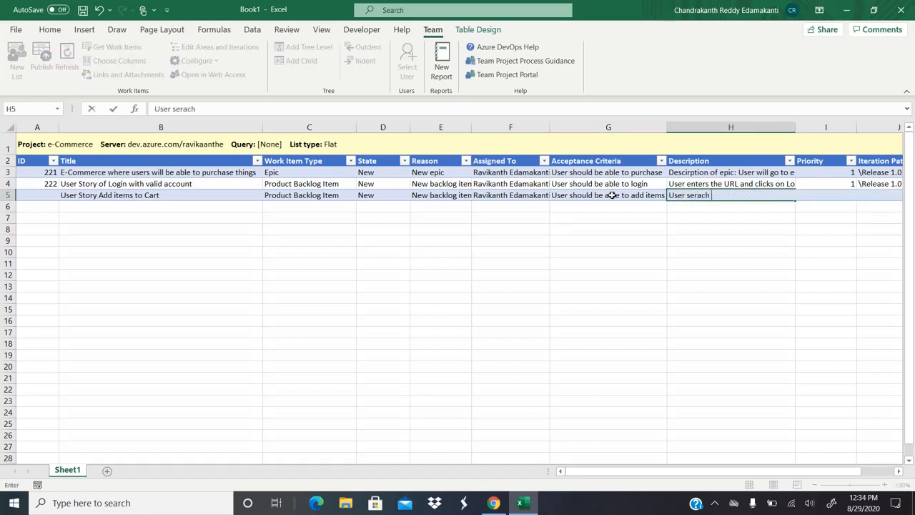
pyautogui.write(' product and add')
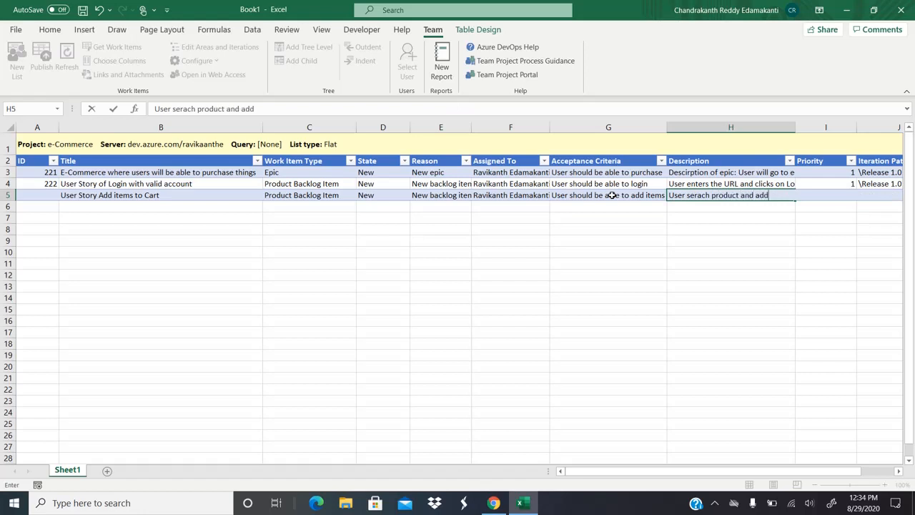
pyautogui.write(' poroduc')
pyautogui.write('t to cart')
pyautogui.press('Tab')
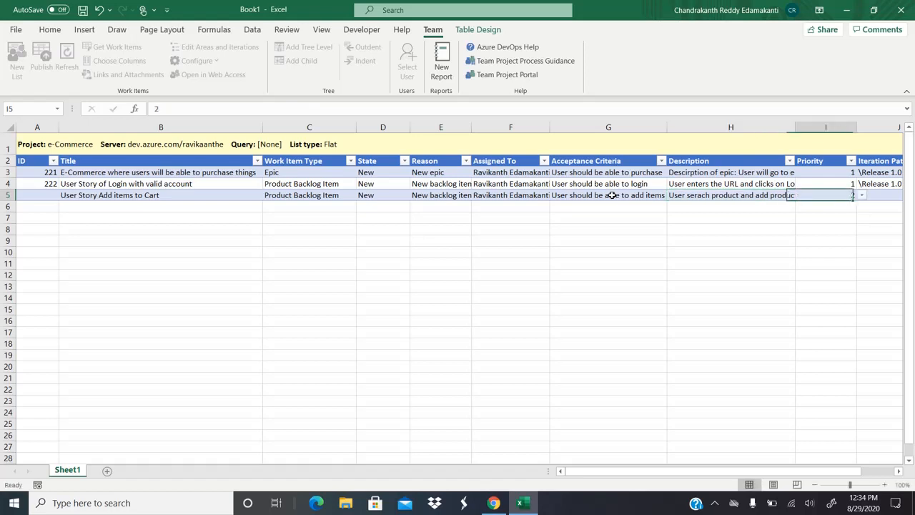
pyautogui.press('Tab')
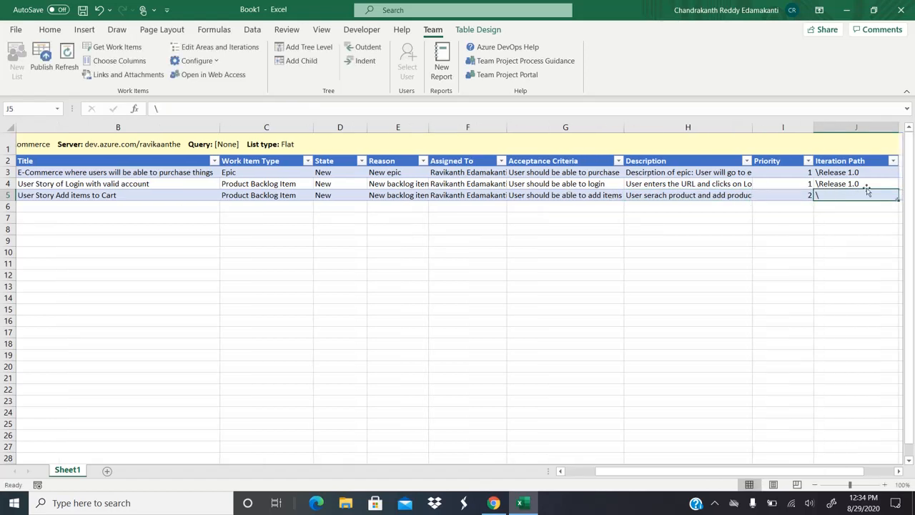
pyautogui.hotkey('ctrl', 'd')
pyautogui.press('Left')
pyautogui.press('Left')
pyautogui.press('Left')
pyautogui.press('Left')
pyautogui.press('Left')
pyautogui.press('Left')
pyautogui.press('Left')
pyautogui.press('Left')
pyautogui.press('Left')
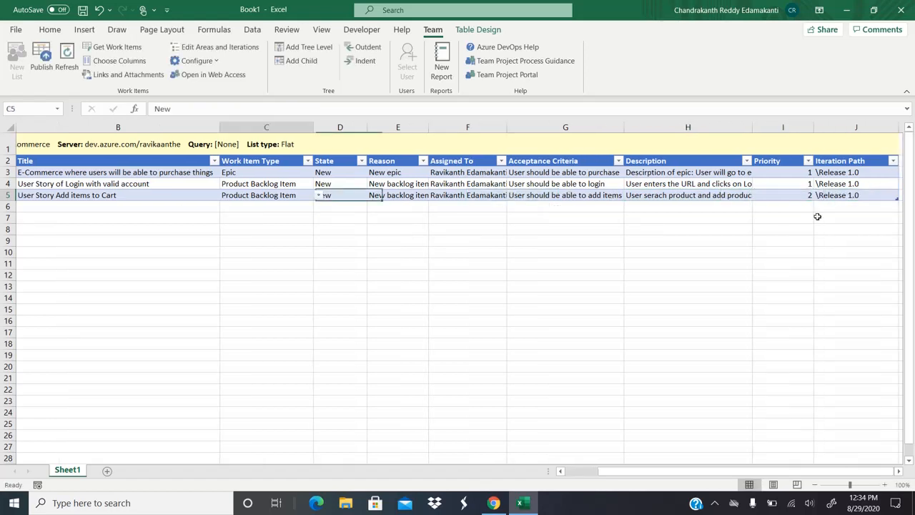
pyautogui.press('Right')
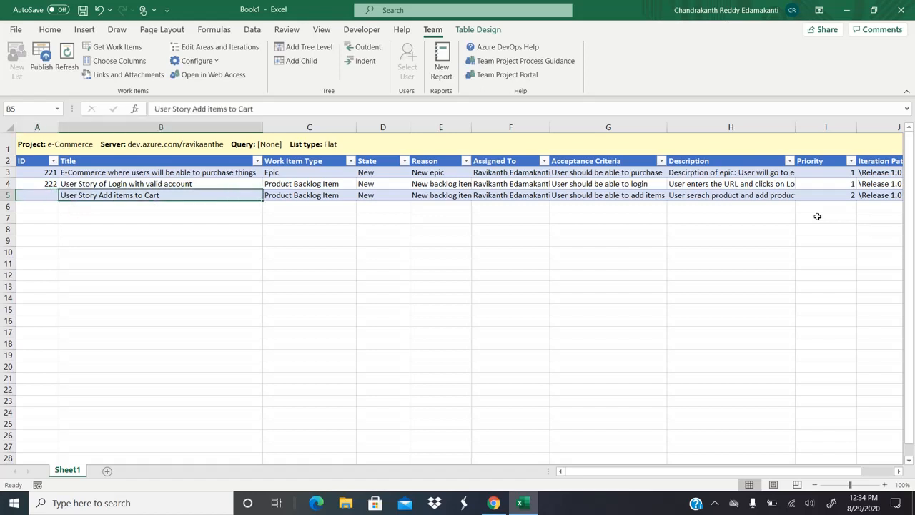
# Step: Title the empty row 6 'Deveop Code'
pyautogui.press('Down')
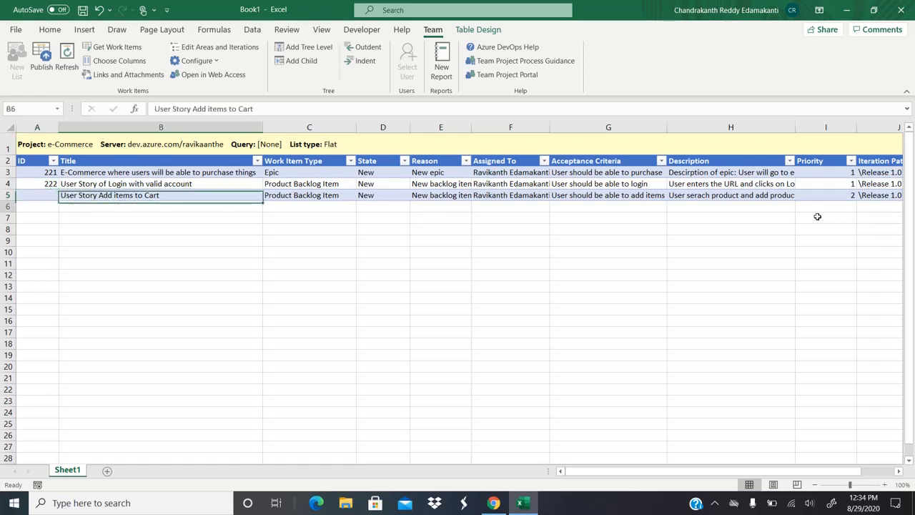
pyautogui.press('Up')
pyautogui.press('Down')
pyautogui.press('Up')
pyautogui.press('Down')
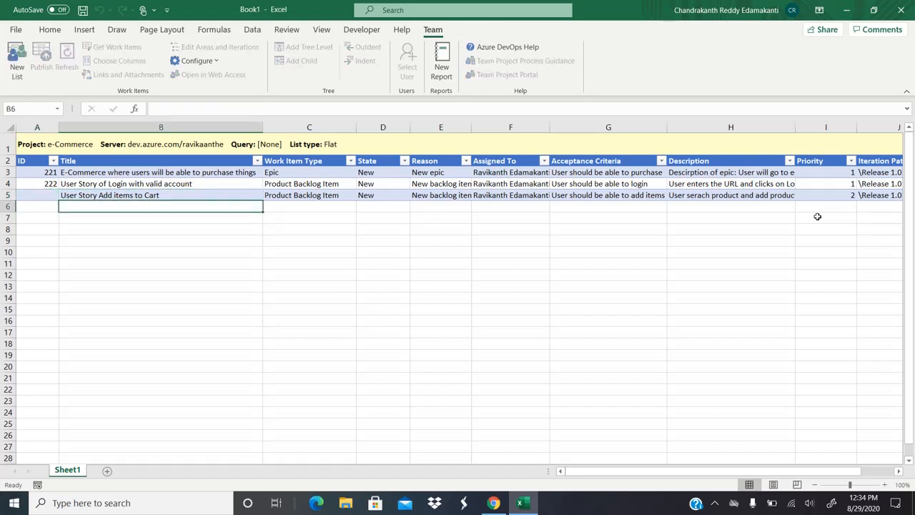
pyautogui.press('Right')
pyautogui.press('Left')
pyautogui.press('Up')
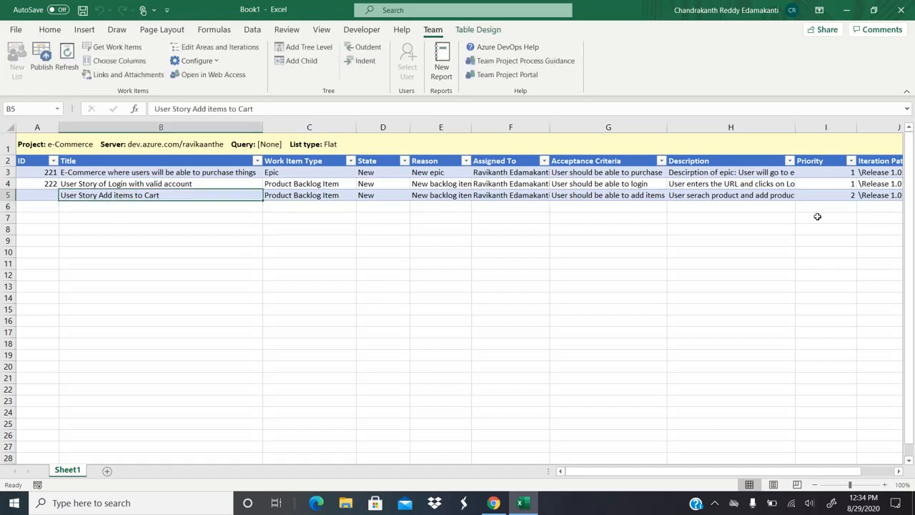
pyautogui.press('Down')
pyautogui.press('Up')
pyautogui.press('Down')
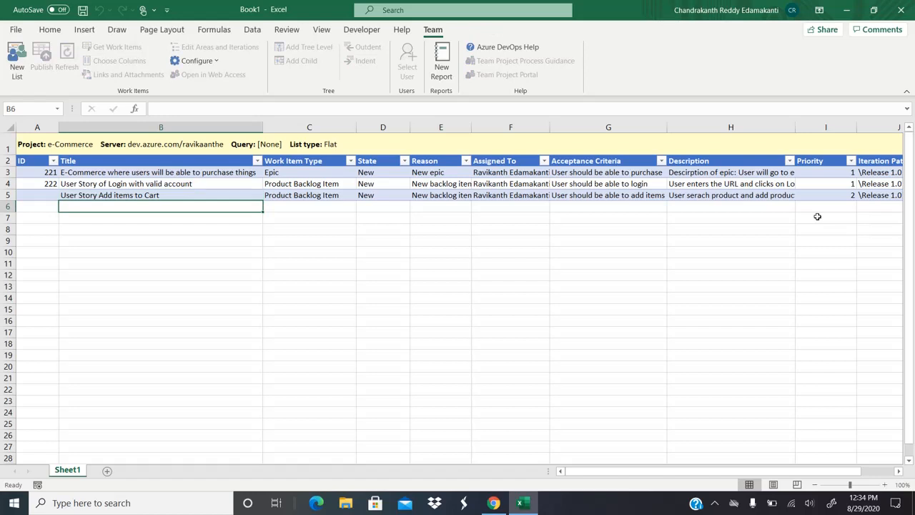
pyautogui.write('Design')
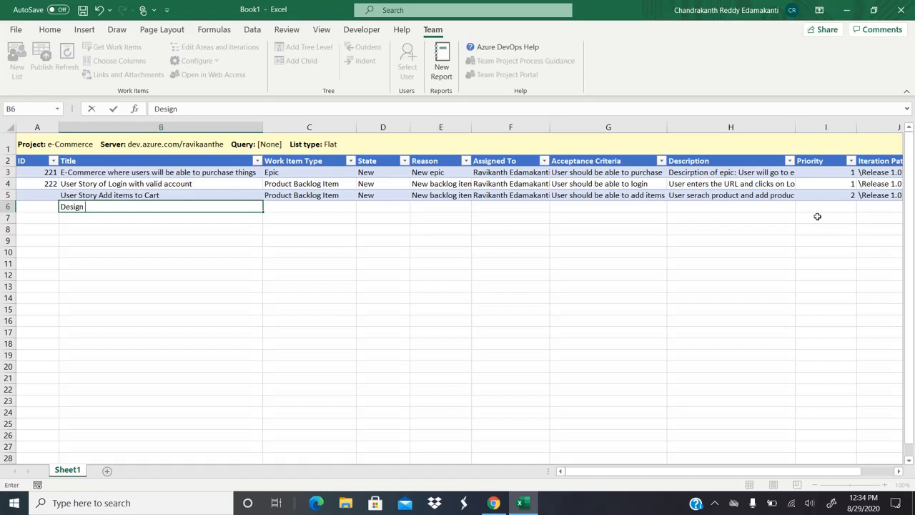
pyautogui.press('BackSpace')
pyautogui.press('BackSpace')
pyautogui.press('BackSpace')
pyautogui.press('BackSpace')
pyautogui.press('BackSpace')
pyautogui.press('BackSpace')
pyautogui.press('BackSpace')
pyautogui.write('Deveop Code')
pyautogui.press('Tab')
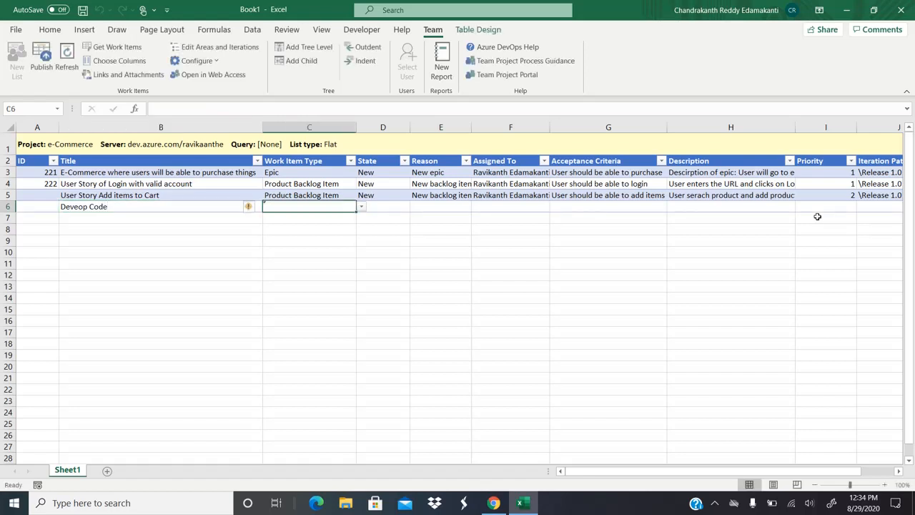
# Step: Title row 7 'Author Test Cases'
pyautogui.press('Left')
pyautogui.press('Down')
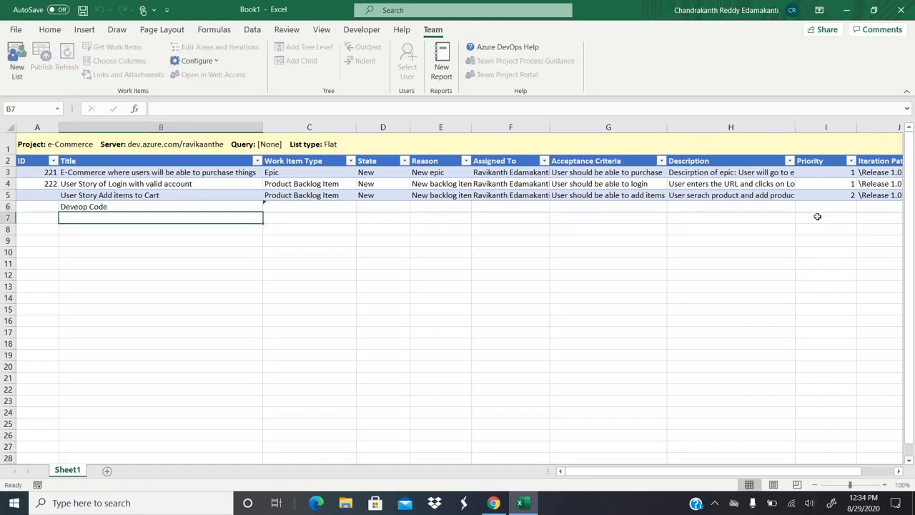
pyautogui.write('Author')
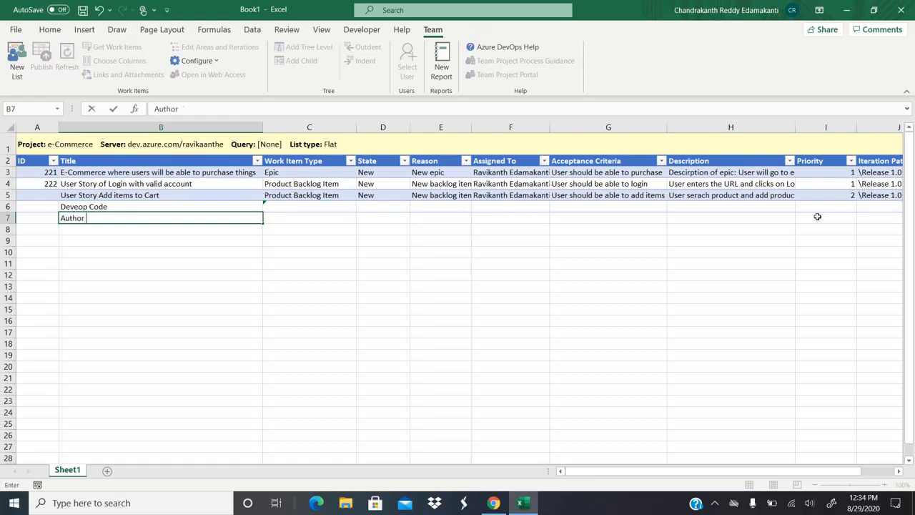
pyautogui.write(' Test Cases')
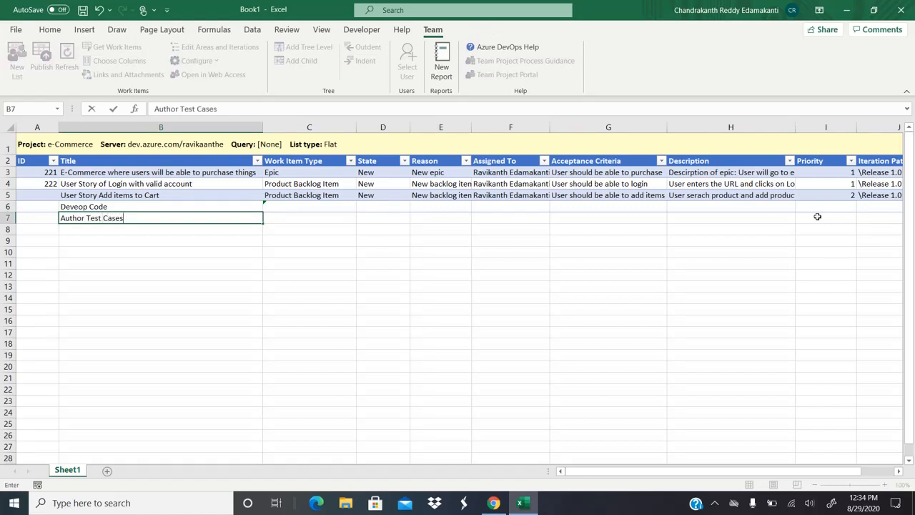
pyautogui.press('Tab')
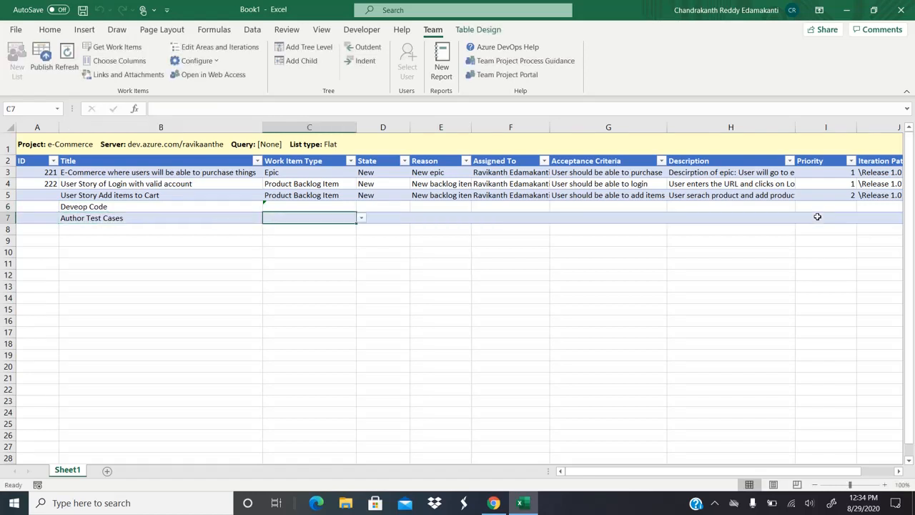
# Step: Add a trial task named 'test' to the To Do column of the taskboard and view its details
pyautogui.click(493, 502)
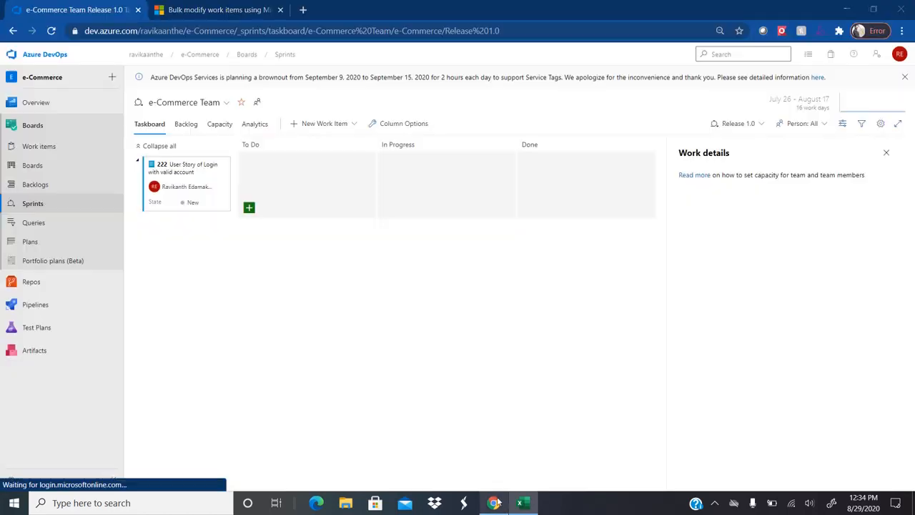
pyautogui.click(249, 207)
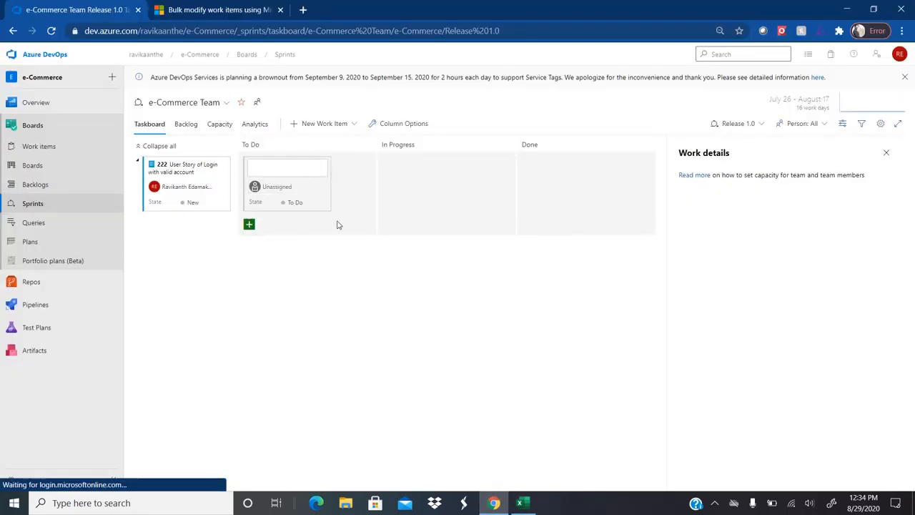
pyautogui.write('test')
pyautogui.press('Return')
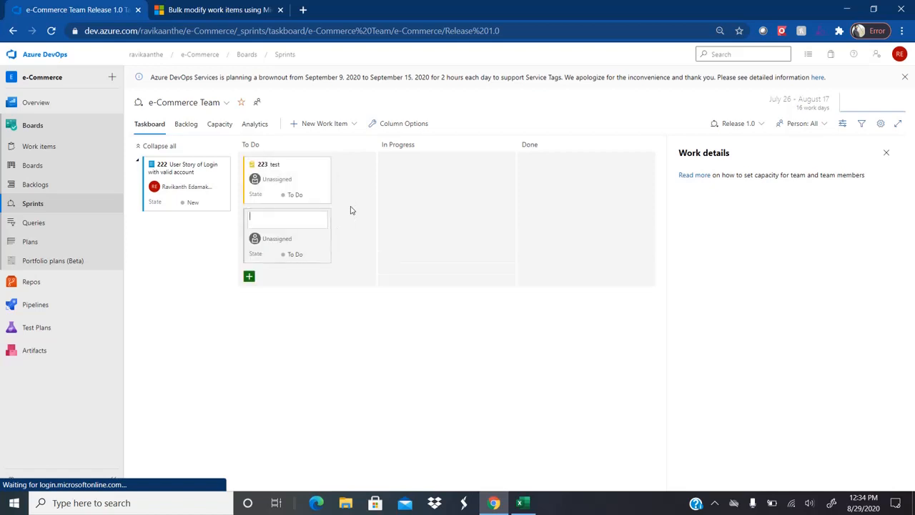
pyautogui.click(265, 166)
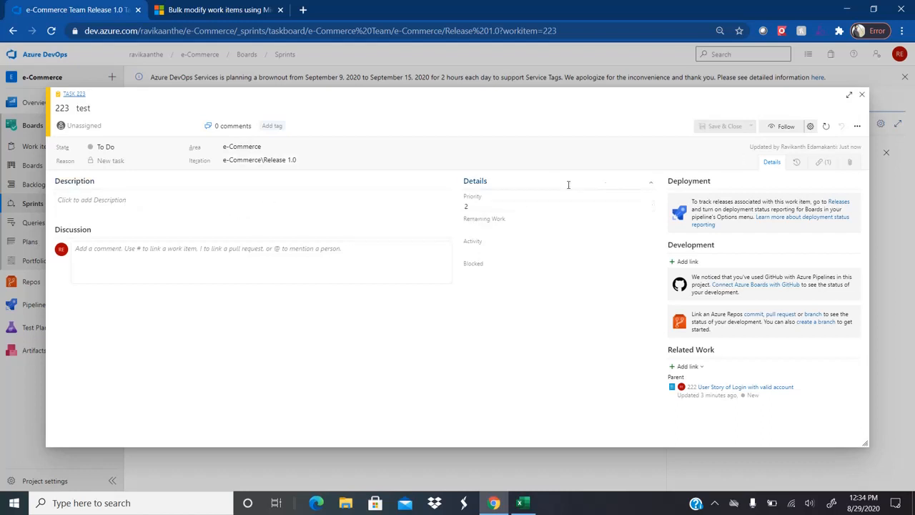
pyautogui.click(506, 229)
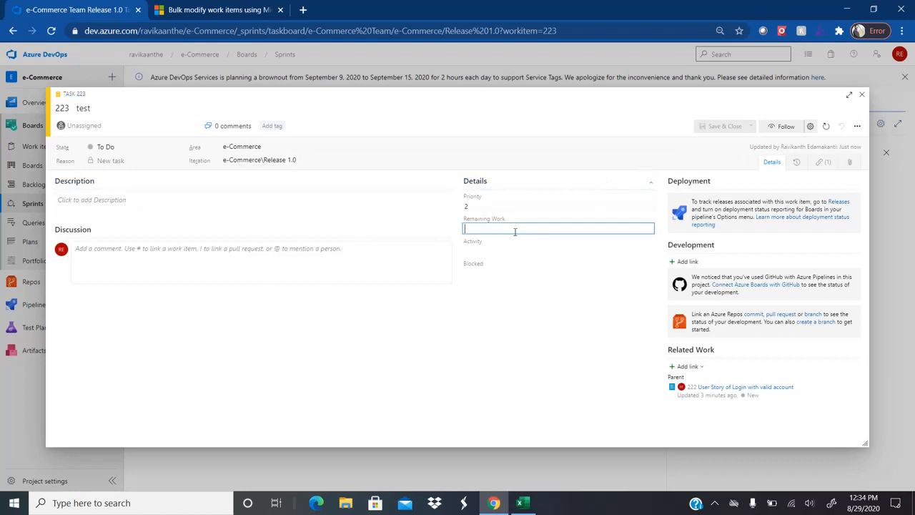
pyautogui.click(862, 97)
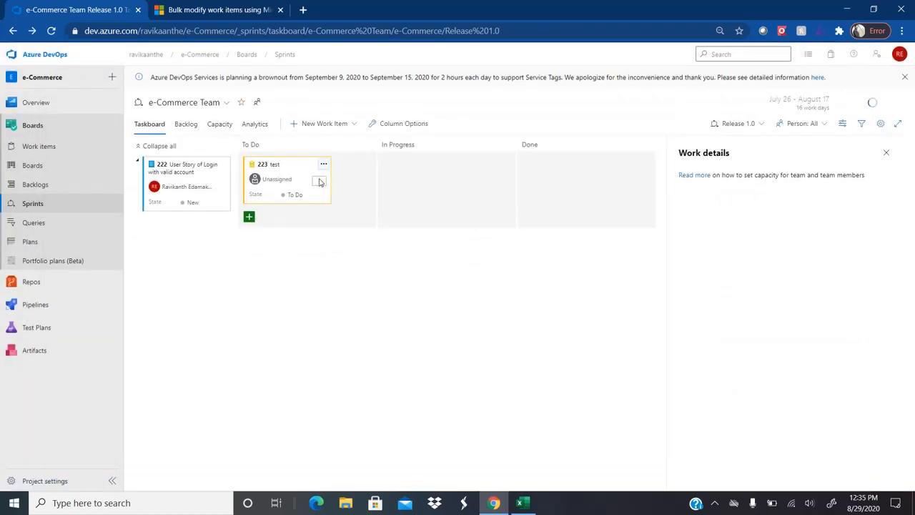
# Step: Delete the 'test' task from the taskboard and go back to Excel
pyautogui.click(323, 166)
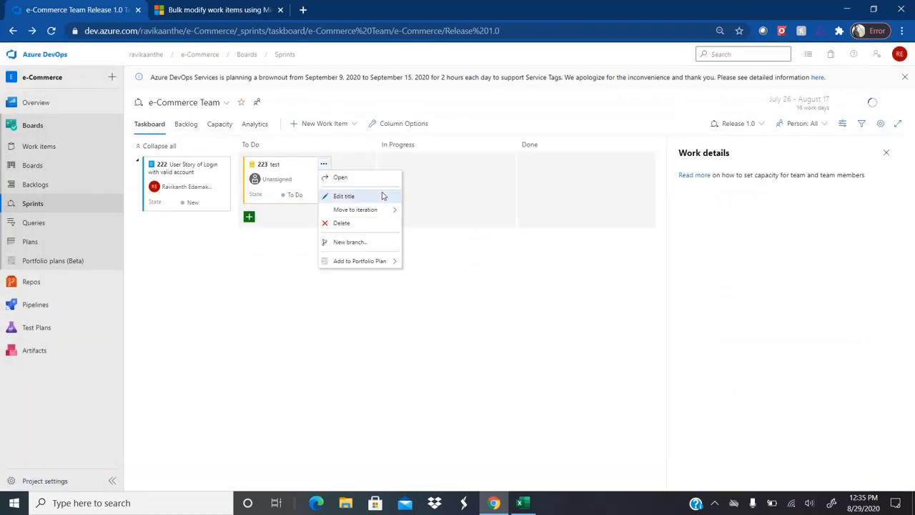
pyautogui.click(356, 225)
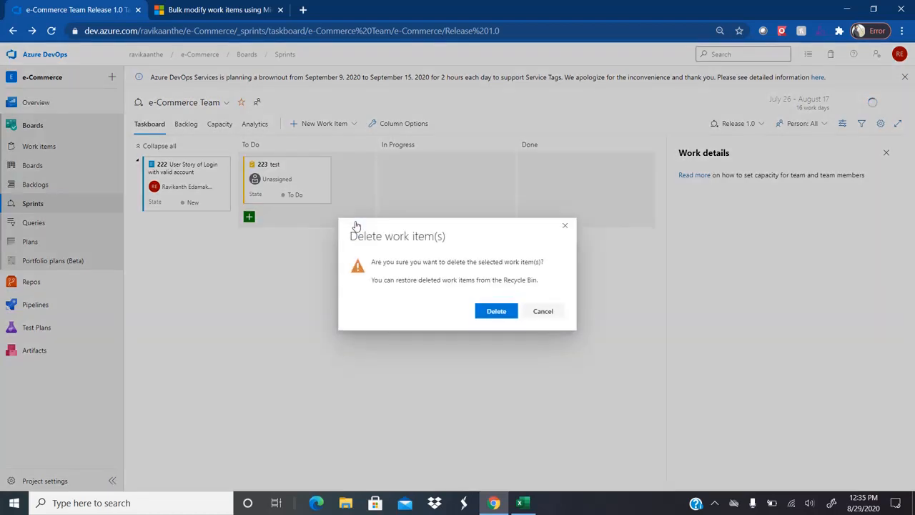
pyautogui.click(497, 311)
pyautogui.click(525, 501)
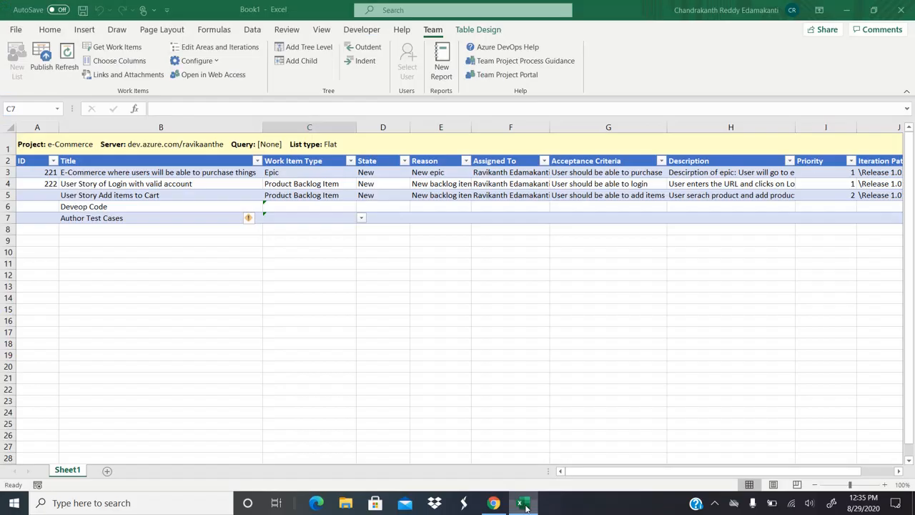
# Step: Set the work item type of Deveop Code and Author Test Cases to Task
pyautogui.click(321, 205)
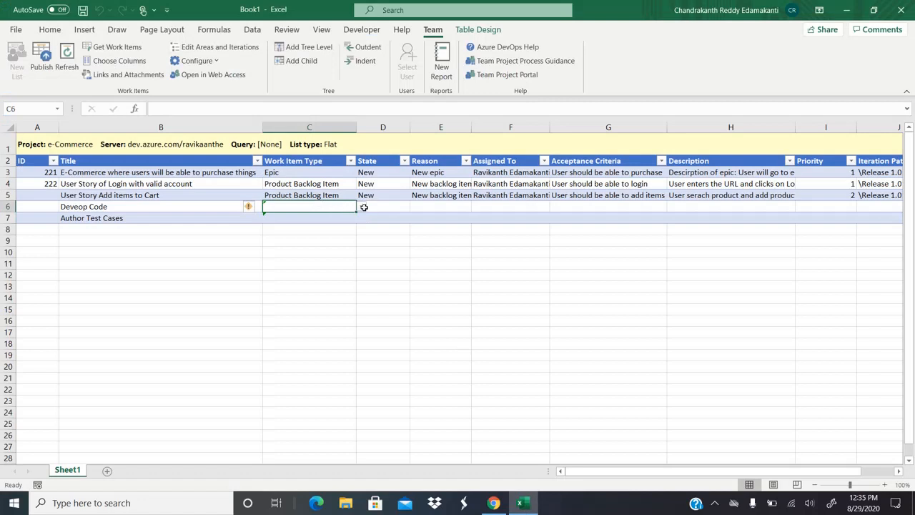
pyautogui.click(362, 207)
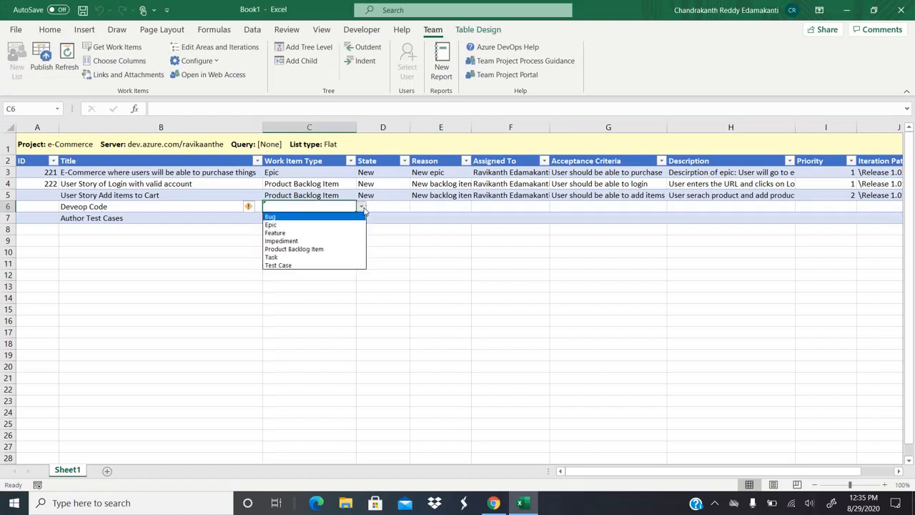
pyautogui.click(289, 258)
pyautogui.click(327, 220)
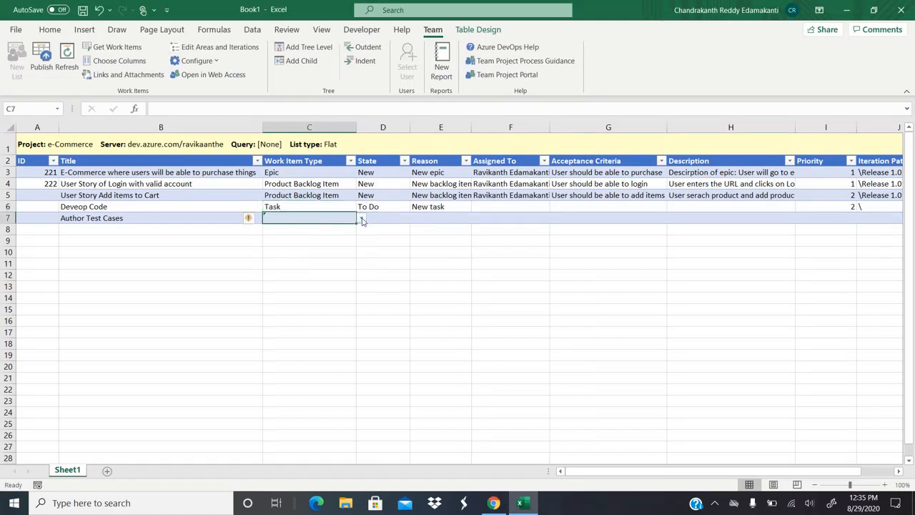
pyautogui.click(362, 221)
pyautogui.click(290, 270)
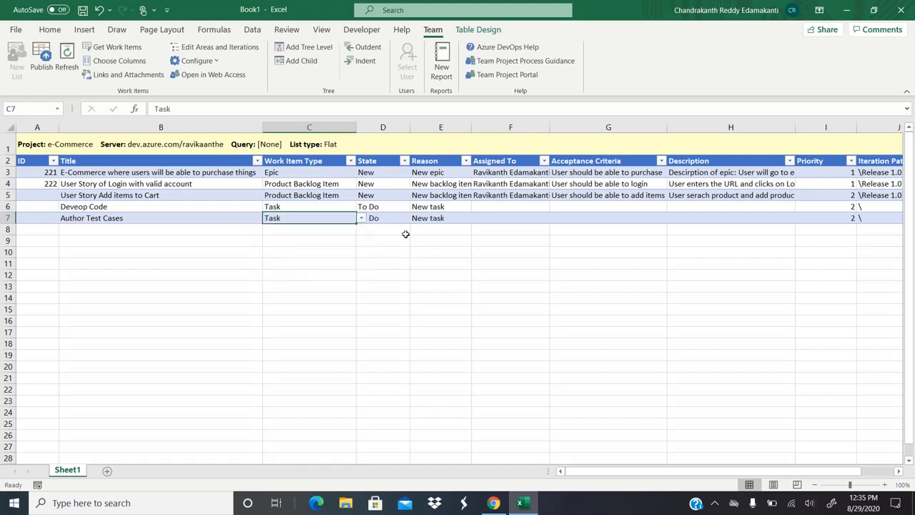
pyautogui.click(441, 208)
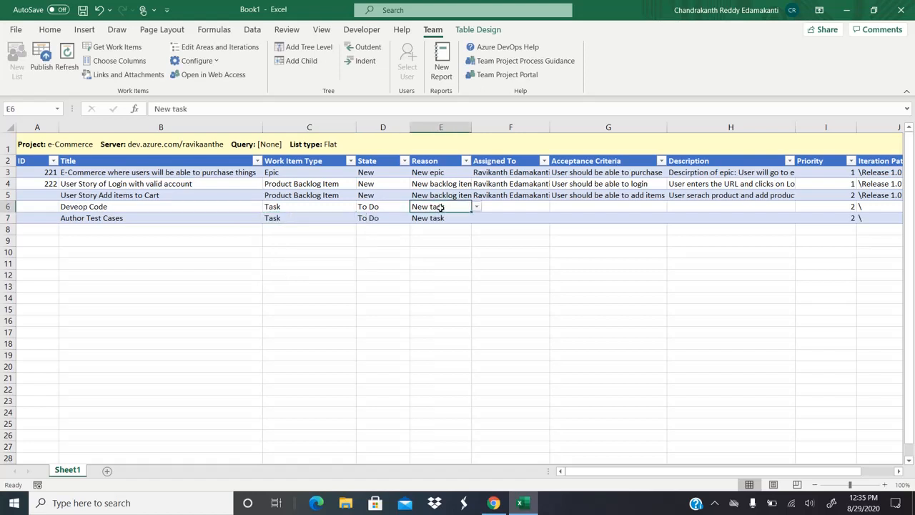
# Step: Assign both Deveop Code and Author Test Cases to the same team member
pyautogui.click(523, 202)
pyautogui.click(555, 206)
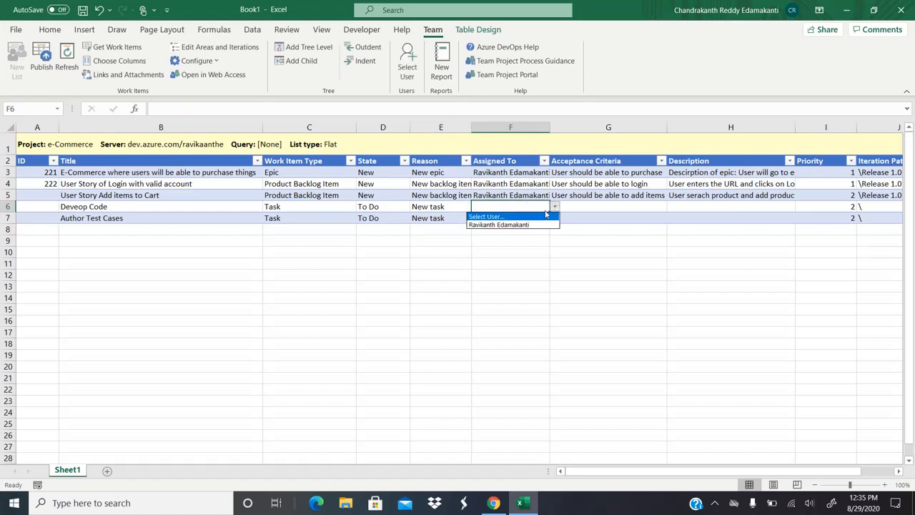
pyautogui.click(514, 225)
pyautogui.click(529, 229)
pyautogui.click(535, 219)
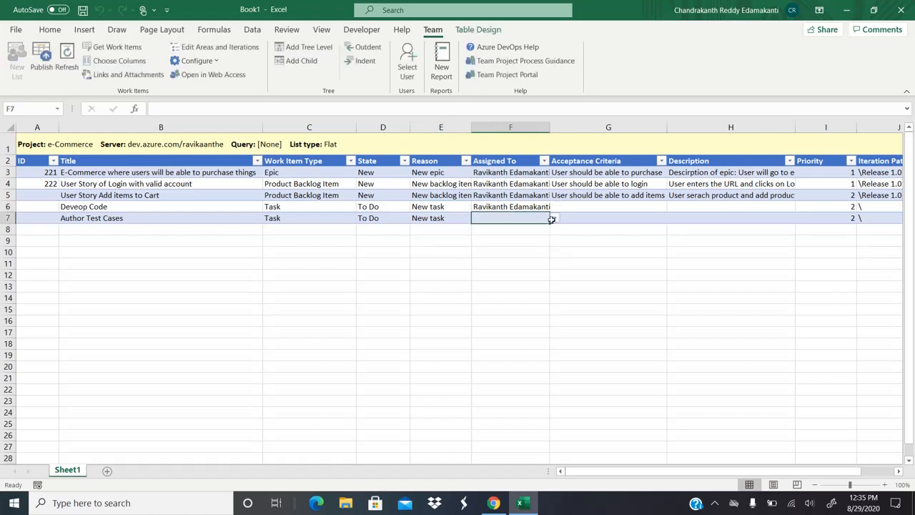
pyautogui.click(555, 218)
pyautogui.click(518, 236)
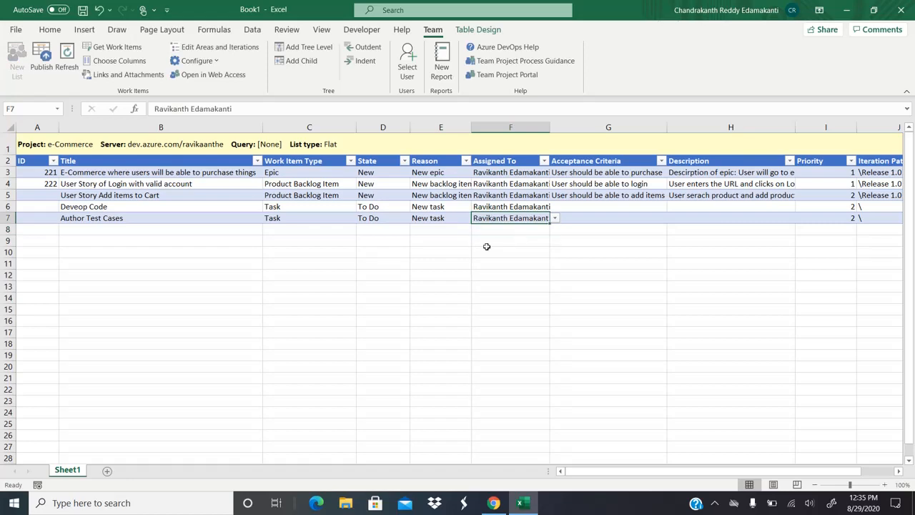
pyautogui.click(114, 63)
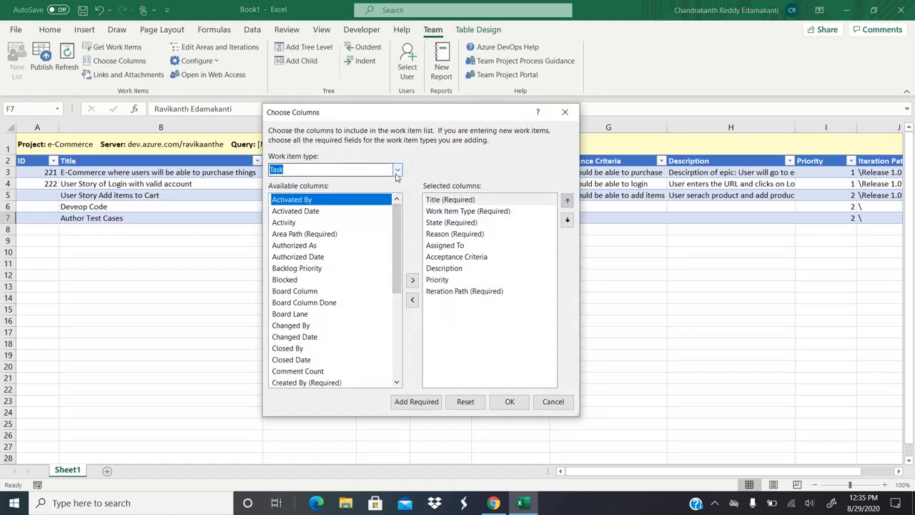
# Step: For Task items, add the Remaining Work column and move it to the end, after Iteration Path
pyautogui.click(397, 172)
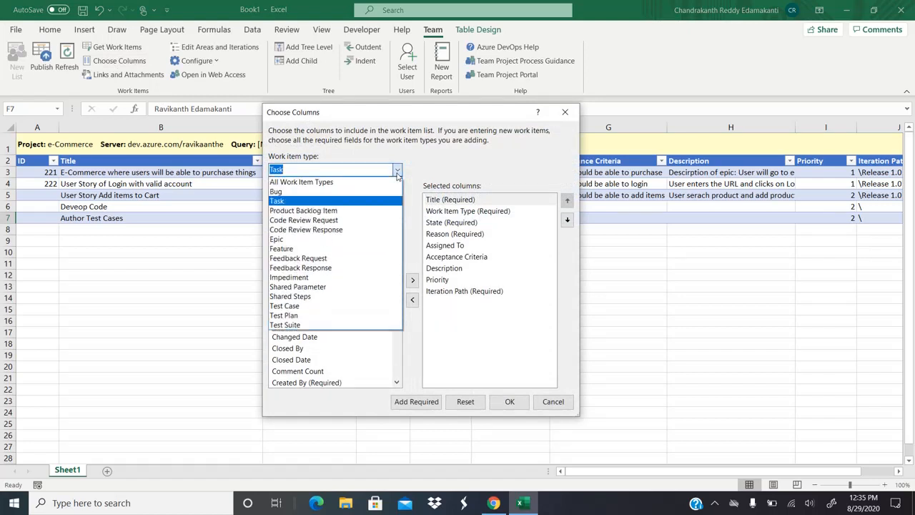
pyautogui.click(287, 201)
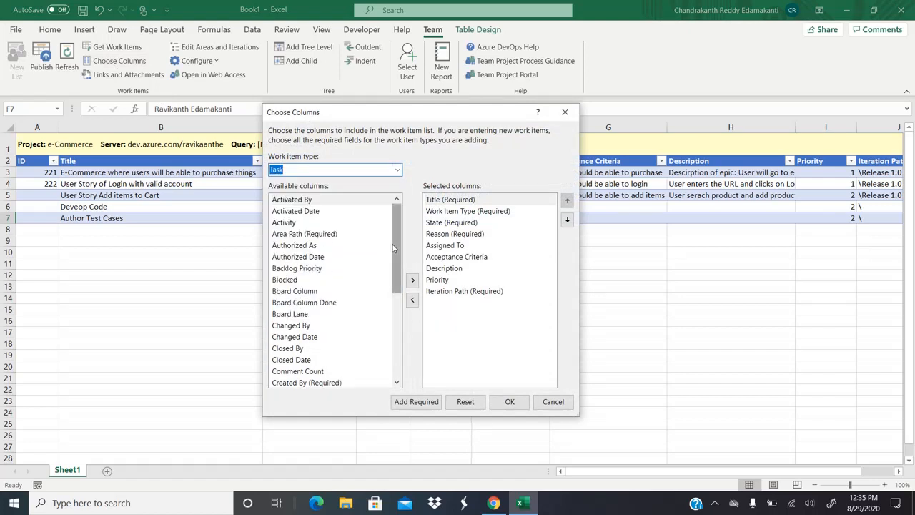
pyautogui.moveTo(392, 244); pyautogui.dragTo(338, 313)
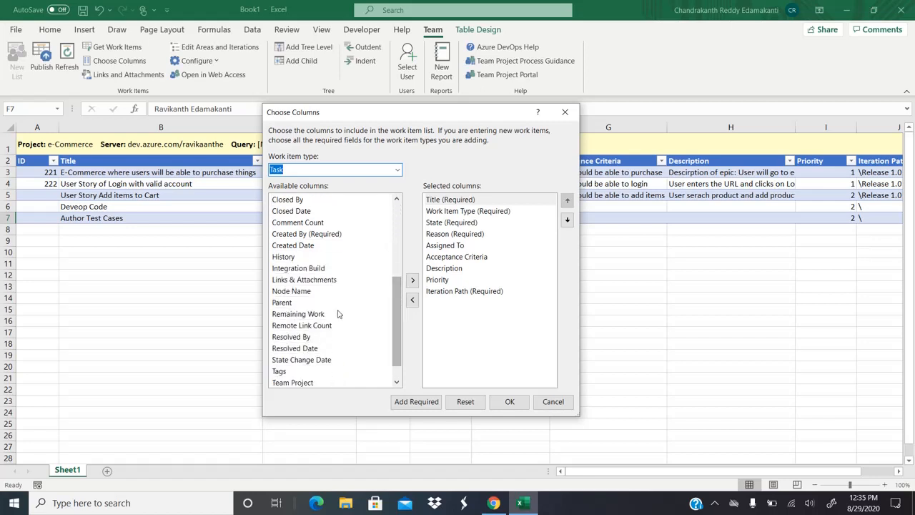
pyautogui.click(336, 314)
pyautogui.click(413, 280)
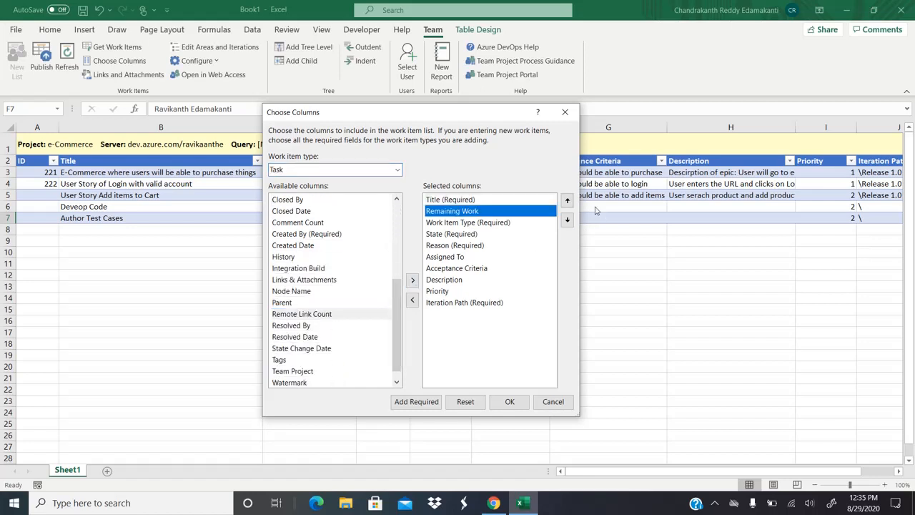
pyautogui.click(567, 220)
pyautogui.click(567, 219)
pyautogui.click(567, 219)
pyautogui.click(567, 219)
pyautogui.click(567, 220)
pyautogui.click(567, 219)
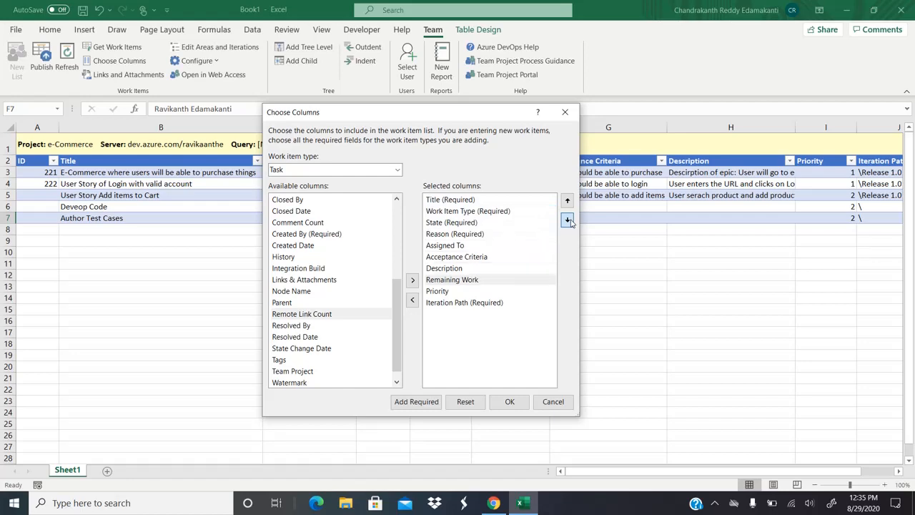
pyautogui.click(569, 220)
pyautogui.click(569, 220)
pyautogui.click(510, 401)
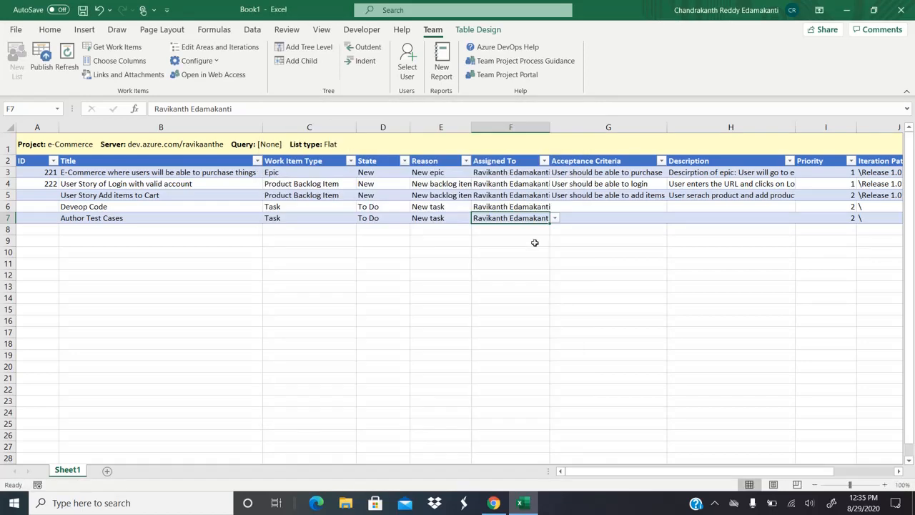
# Step: Fill \Release 1.0 into the iteration path of Deveop Code and Author Test Cases
pyautogui.click(586, 204)
pyautogui.press('Left')
pyautogui.press('Left')
pyautogui.press('Left')
pyautogui.press('Left')
pyautogui.press('Left')
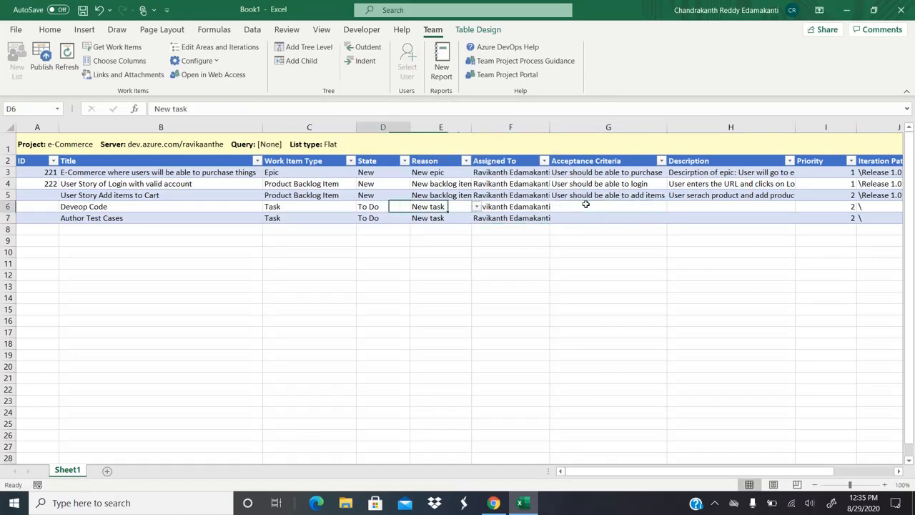
pyautogui.press('Right')
pyautogui.press('Right')
pyautogui.press('Right')
pyautogui.press('Right')
pyautogui.press('Right')
pyautogui.press('Right')
pyautogui.press('Right')
pyautogui.press('Right')
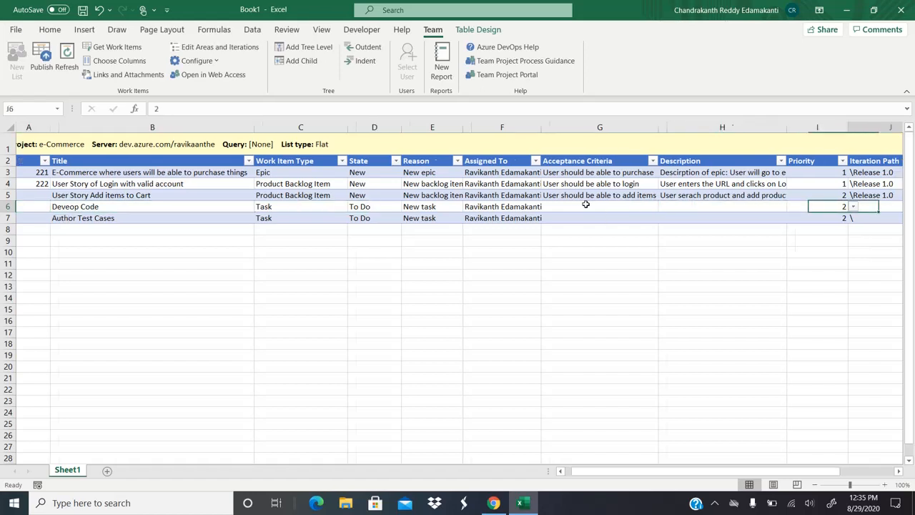
pyautogui.hotkey('ctrl', 'd')
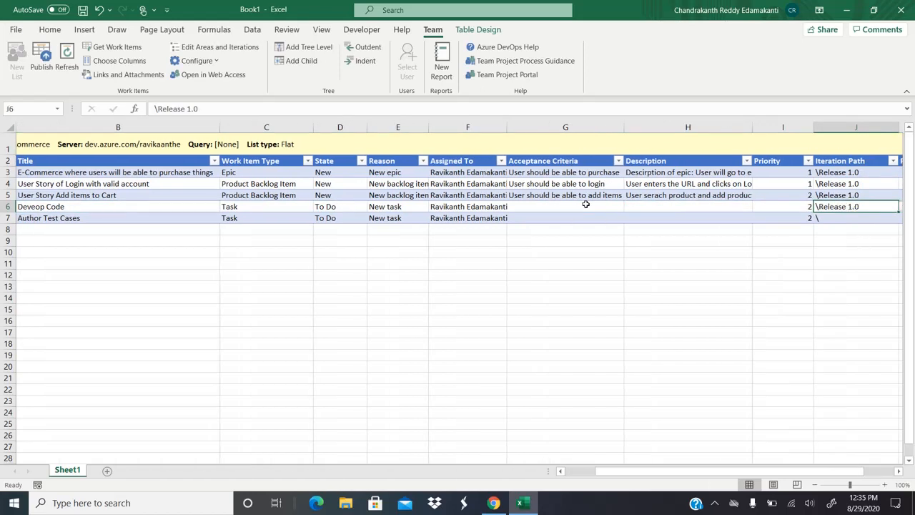
pyautogui.press('Down')
pyautogui.hotkey('ctrl', 'd')
pyautogui.press('Up')
# Step: Enter remaining work of 40 for Deveop Code and 8 for Author Test Cases
pyautogui.press('Left')
pyautogui.press('Right')
pyautogui.press('Right')
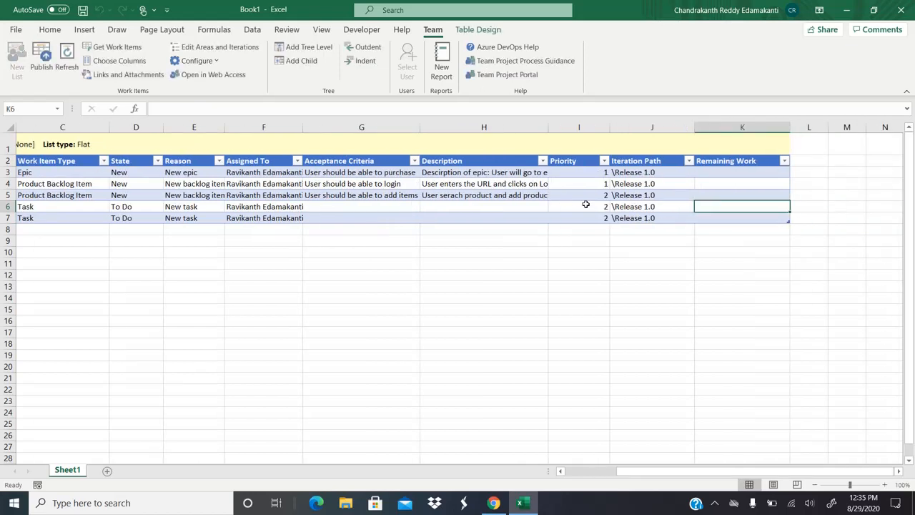
pyautogui.write('40')
pyautogui.press('Return')
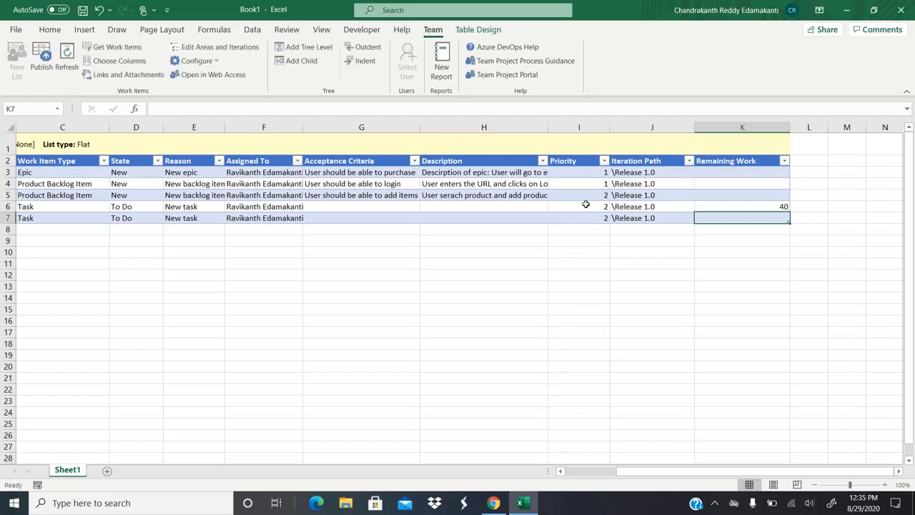
pyautogui.write('8')
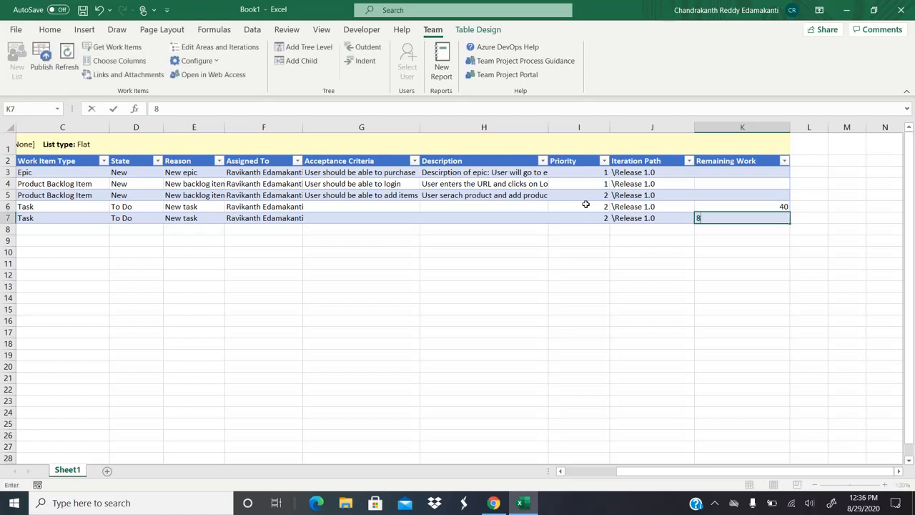
pyautogui.press('Return')
pyautogui.press('Up')
pyautogui.press('Left')
pyautogui.press('Left')
pyautogui.press('Left')
pyautogui.press('Left')
pyautogui.press('Left')
pyautogui.press('Left')
pyautogui.press('Left')
pyautogui.press('Left')
pyautogui.press('Left')
pyautogui.press('Left')
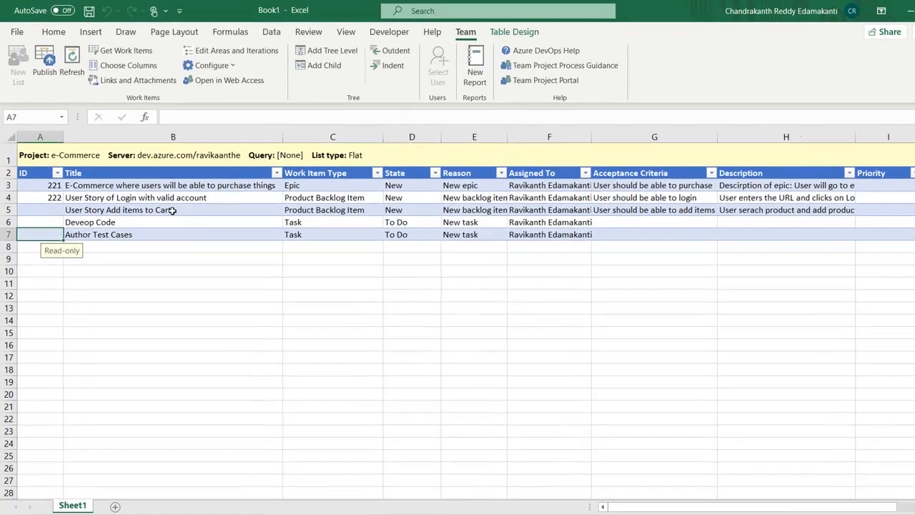
pyautogui.click(160, 196)
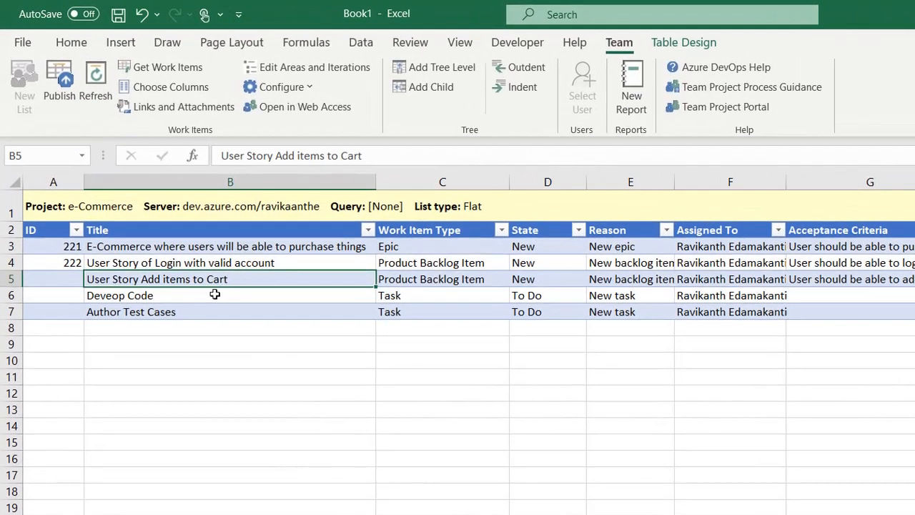
# Step: Publish the list and check the new IDs 224, 225 and 226 in column A
pyautogui.click(146, 207)
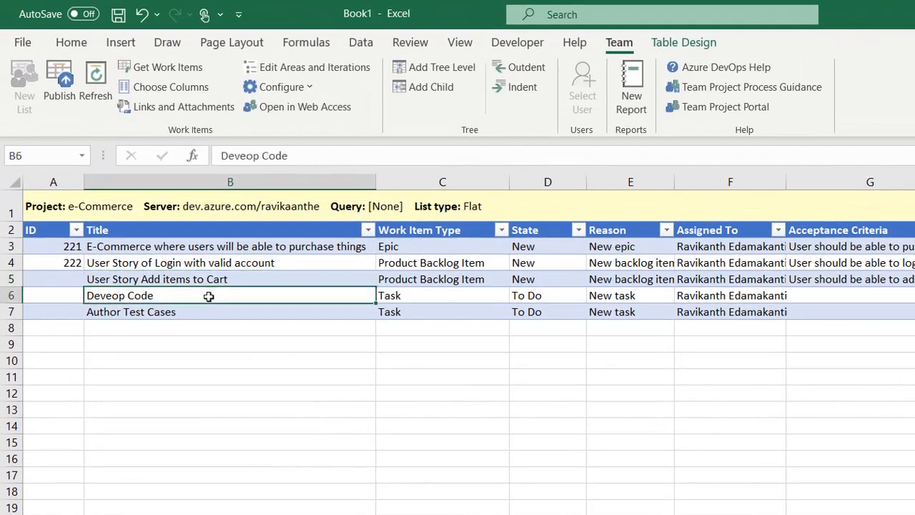
pyautogui.click(63, 105)
pyautogui.click(55, 277)
pyautogui.press('Down')
pyautogui.press('Down')
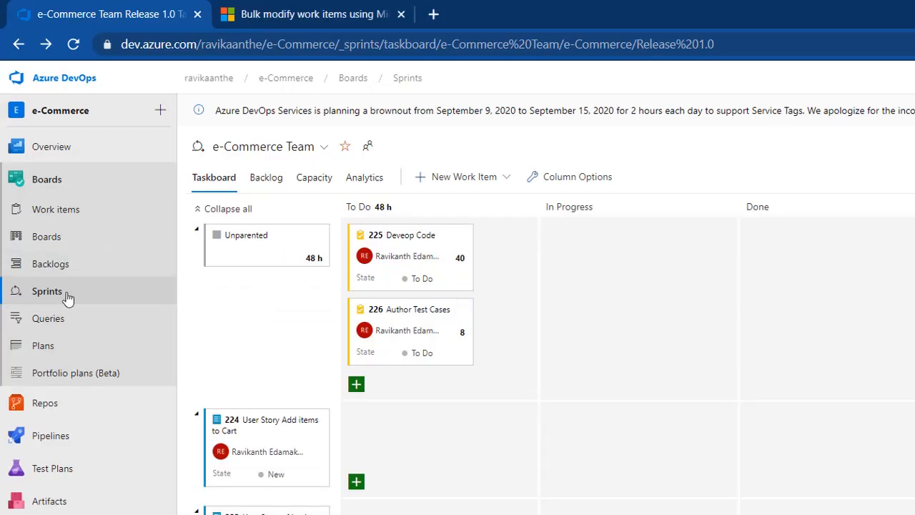
# Step: Open the Azure DevOps work items list and filter it to Task type only
pyautogui.click(55, 235)
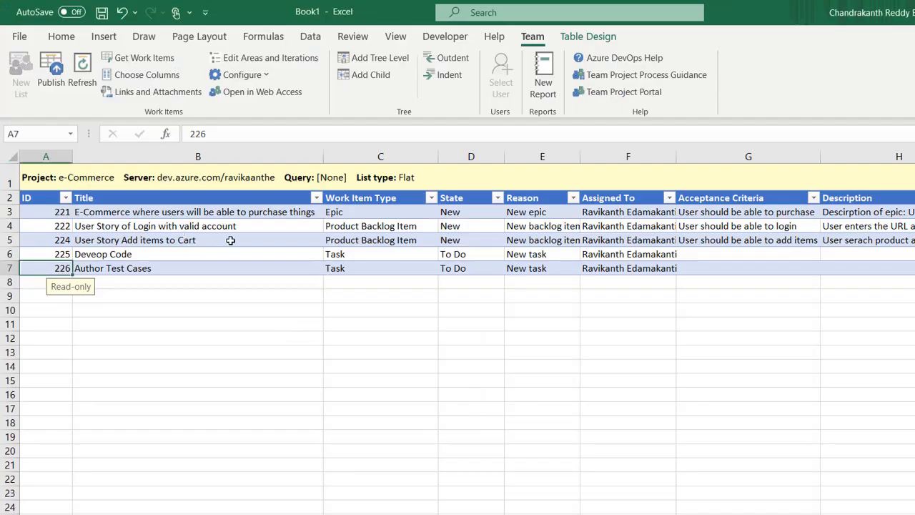
pyautogui.click(230, 241)
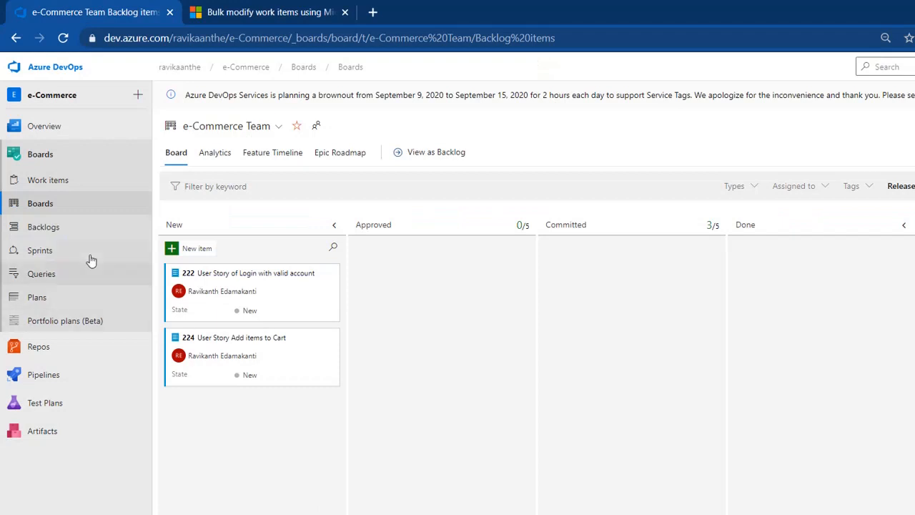
pyautogui.click(61, 191)
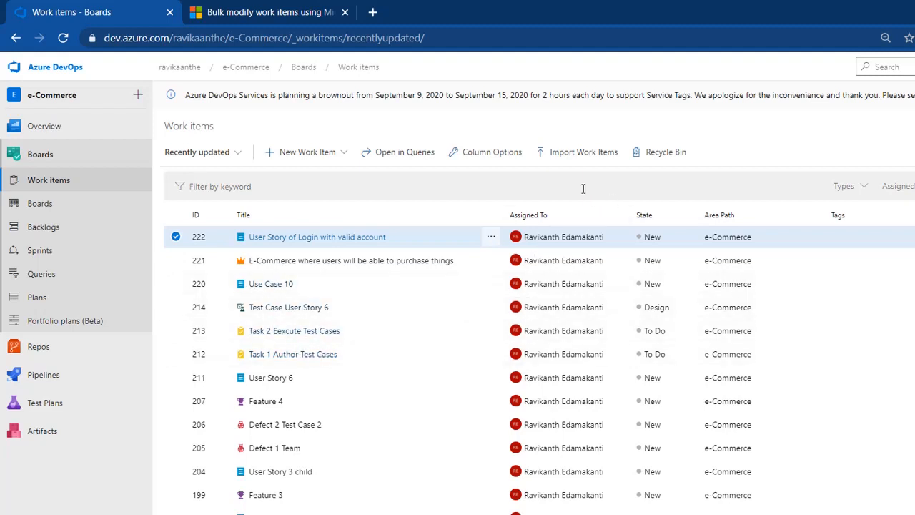
pyautogui.click(865, 187)
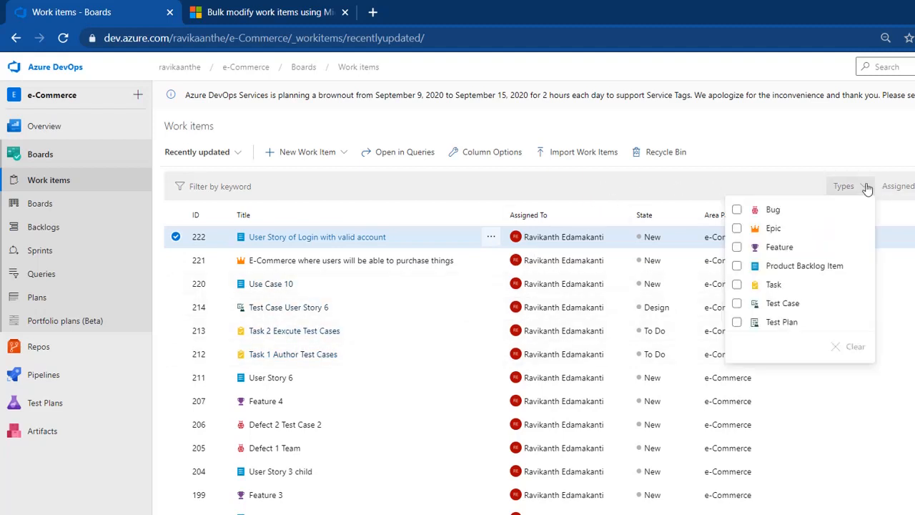
pyautogui.click(736, 285)
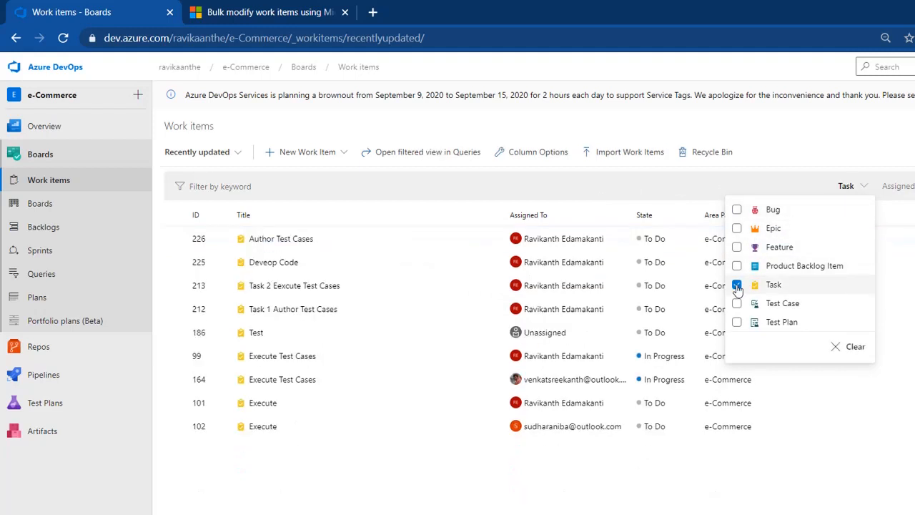
# Step: Inspect tasks 225 and 226, confirming remaining work 40 and 8 and empty descriptions
pyautogui.click(264, 264)
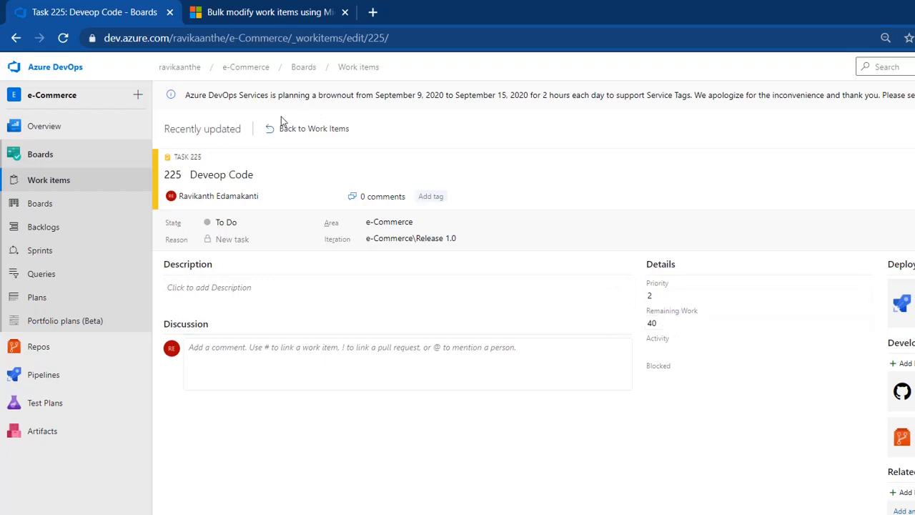
pyautogui.click(333, 129)
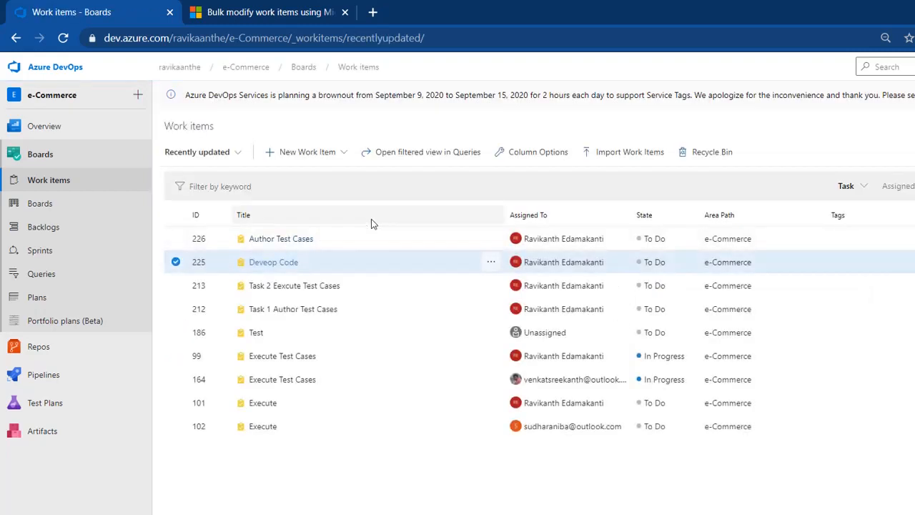
pyautogui.click(270, 242)
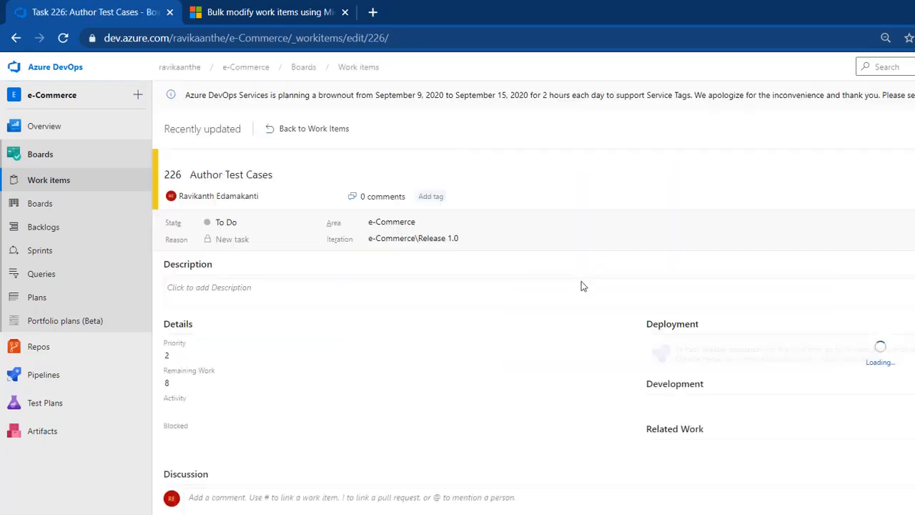
pyautogui.click(324, 297)
pyautogui.click(297, 140)
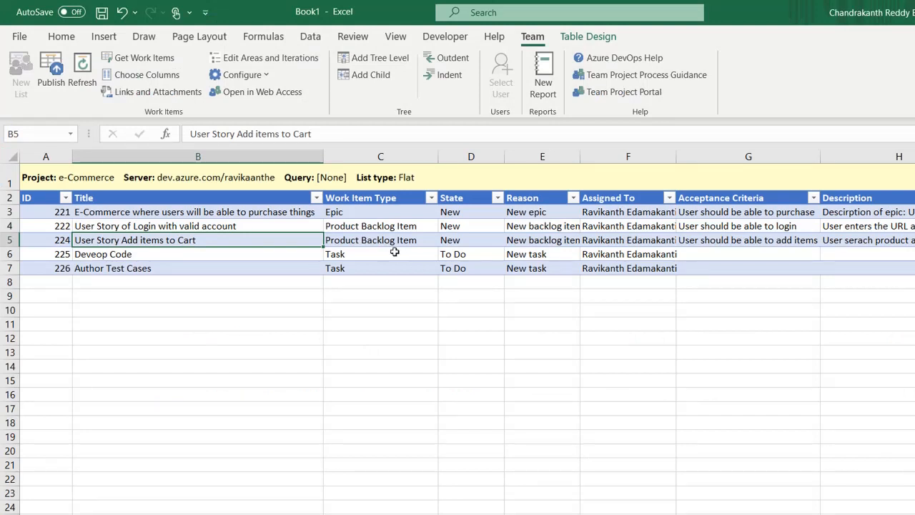
# Step: Give task 225 the description 'Deveoper will code'
pyautogui.press('Down')
pyautogui.press('Right')
pyautogui.press('Right')
pyautogui.press('Right')
pyautogui.press('Right')
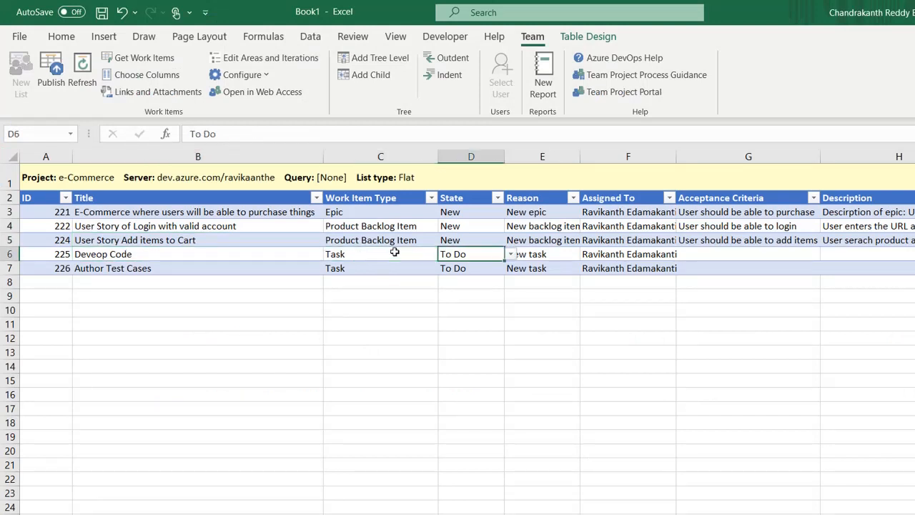
pyautogui.press('Right')
pyautogui.press('Right')
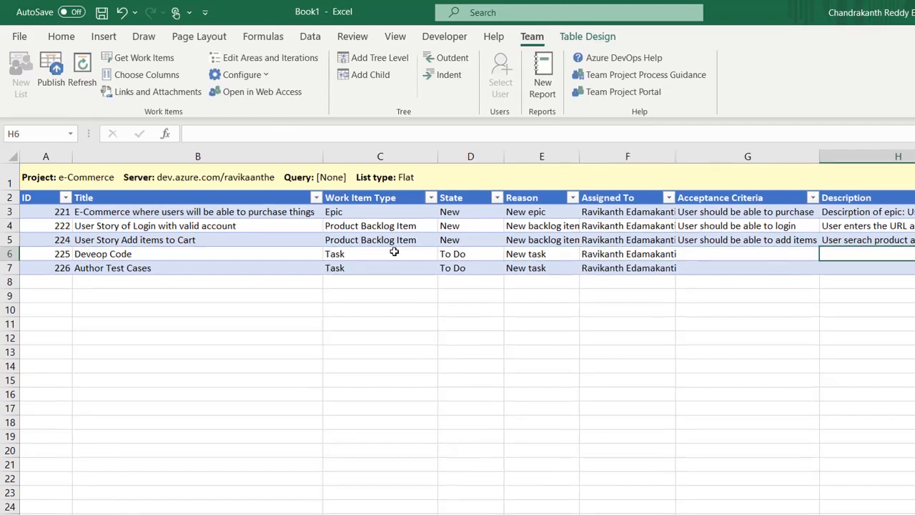
pyautogui.write('Deveo')
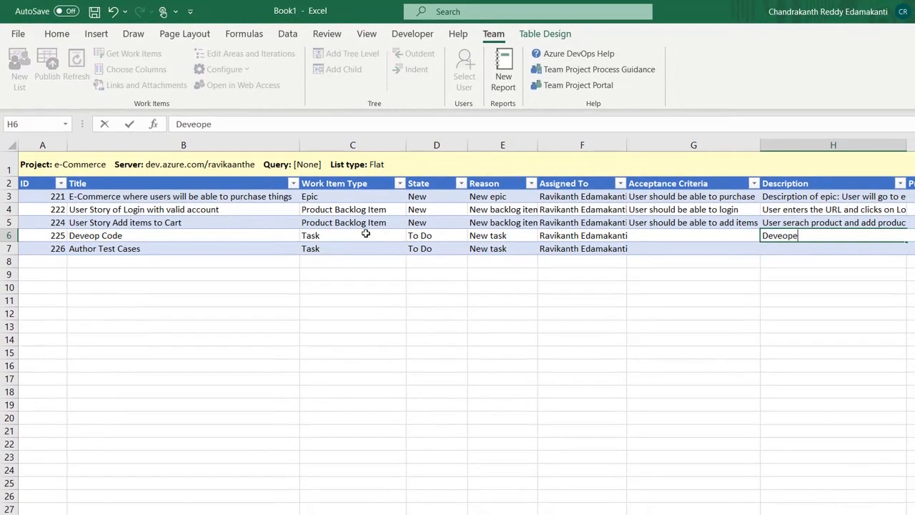
pyautogui.write('r will auth')
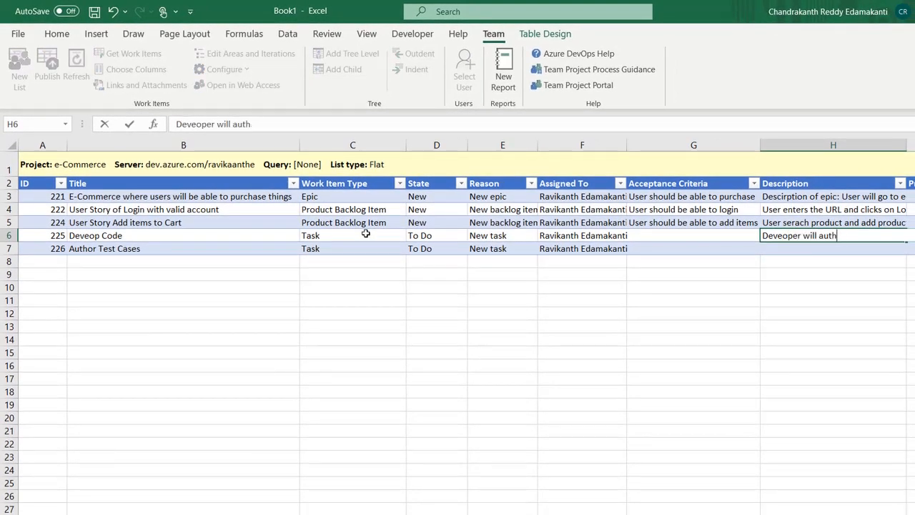
pyautogui.press('BackSpace')
pyautogui.press('BackSpace')
pyautogui.press('BackSpace')
pyautogui.press('BackSpace')
pyautogui.write('code')
pyautogui.press('Return')
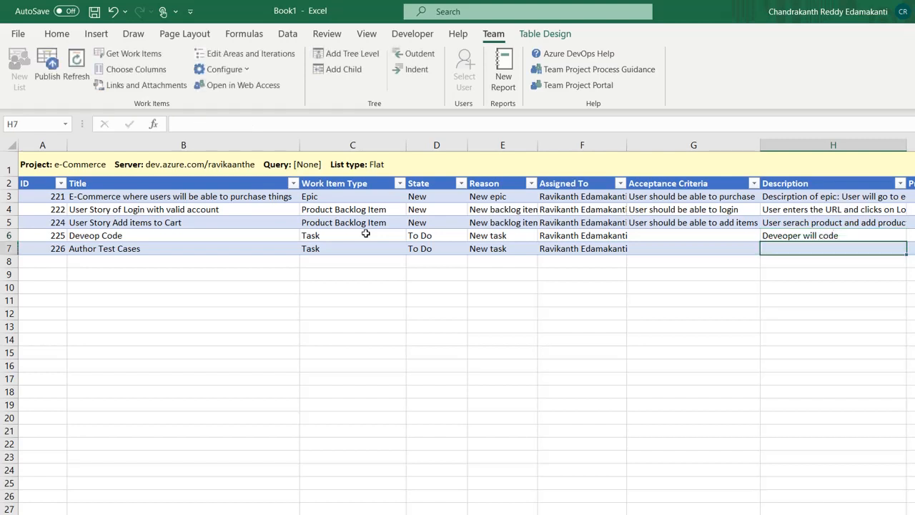
# Step: Give task 226 the description 'Tester need to author test cases', then switch to Azure DevOps
pyautogui.write('Testes')
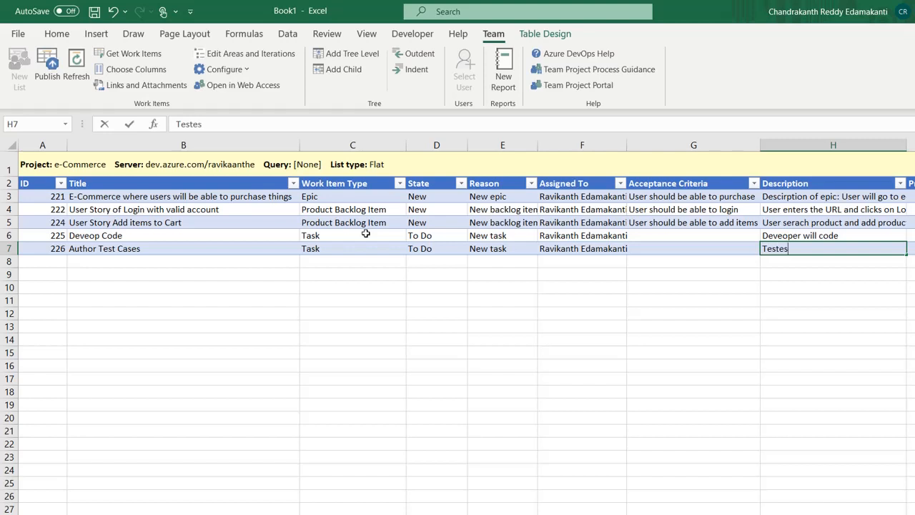
pyautogui.press('BackSpace')
pyautogui.write('r ne')
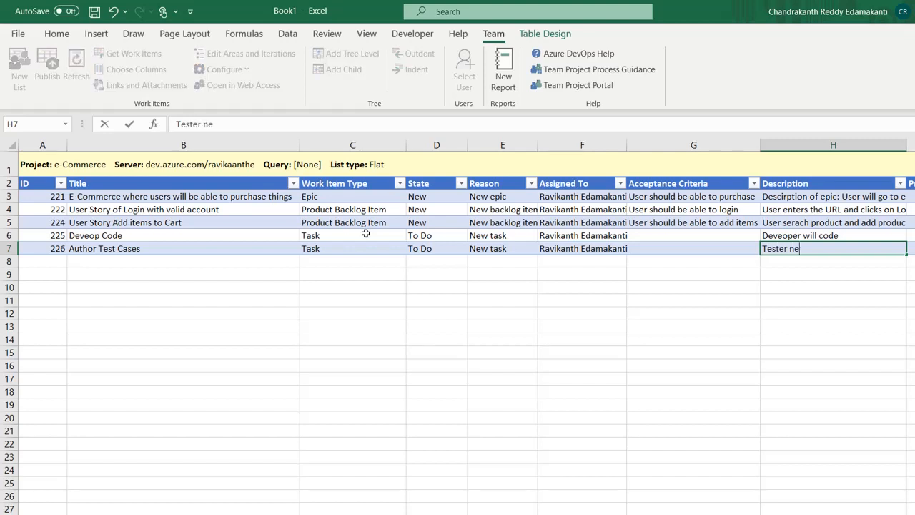
pyautogui.write('ed to author')
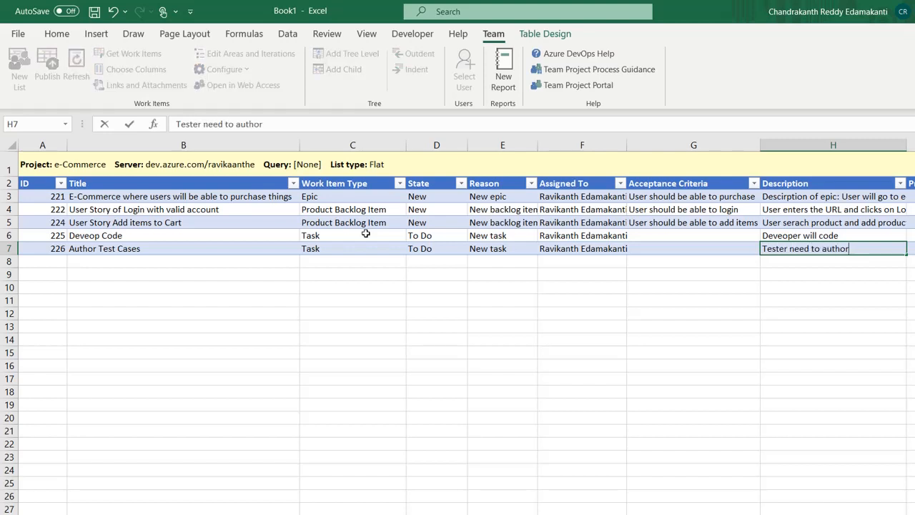
pyautogui.write(' test cases')
pyautogui.press('Return')
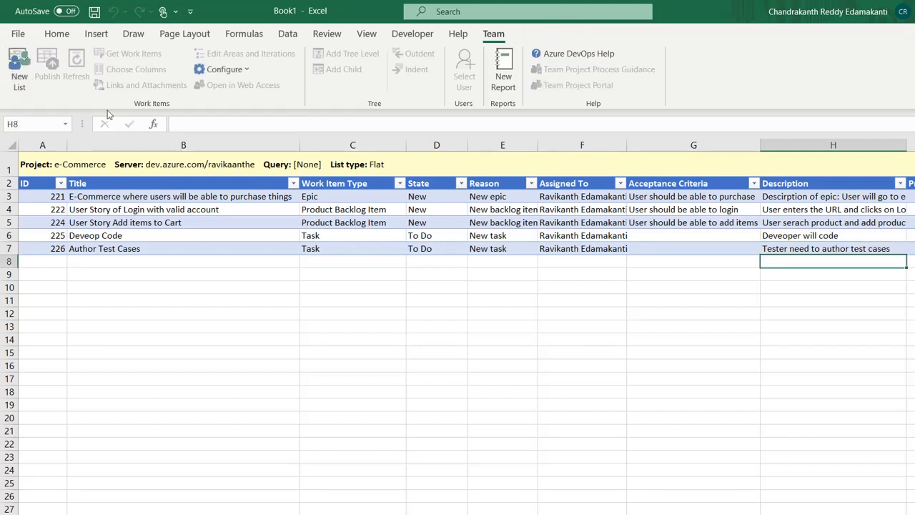
pyautogui.click(186, 211)
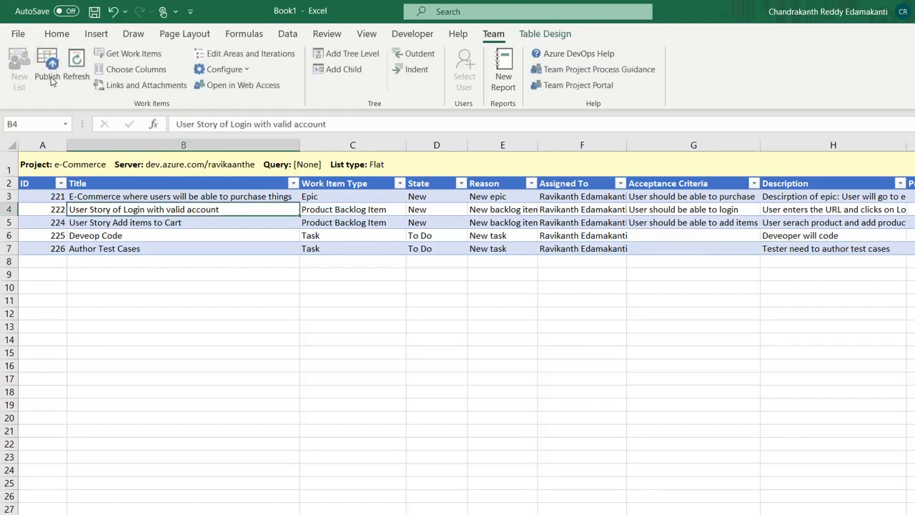
pyautogui.hotkey('alt', 'Tab')
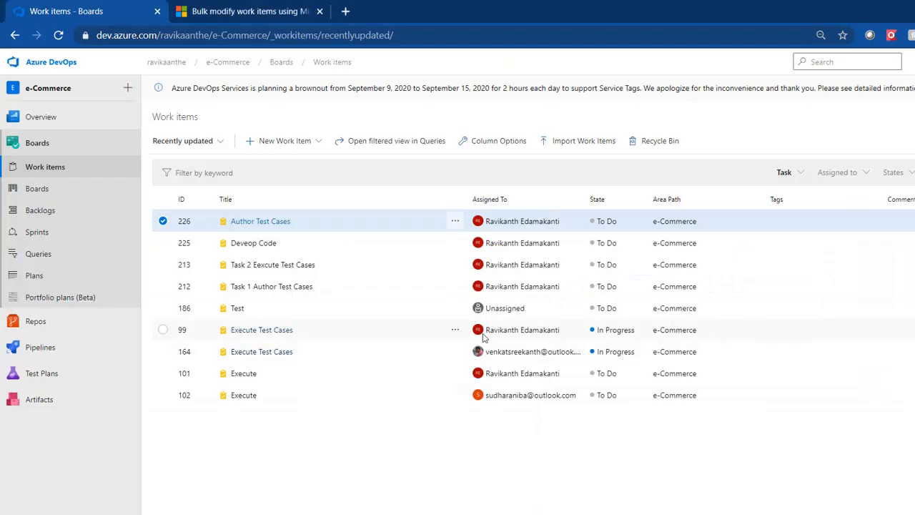
# Step: Verify task 226's description 'Tester need to author test cases', then view the Release 1.0 sprint taskboard
pyautogui.click(272, 222)
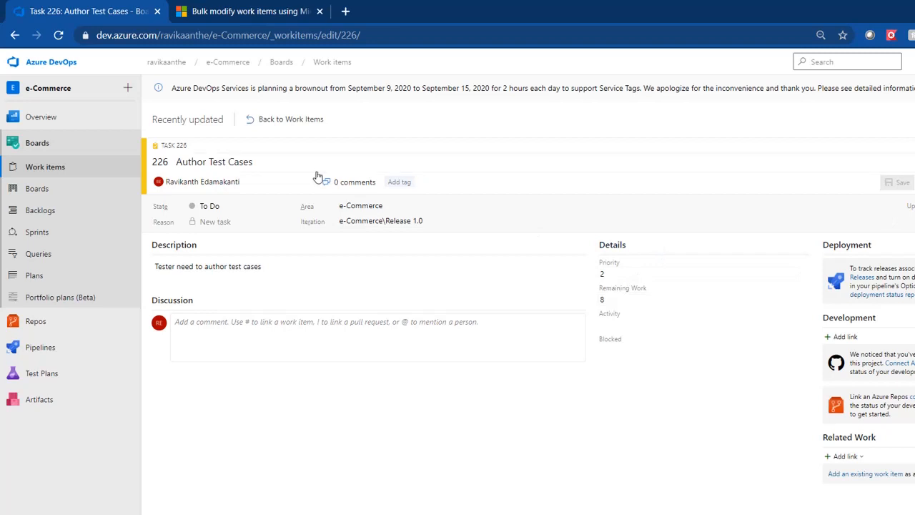
pyautogui.click(273, 121)
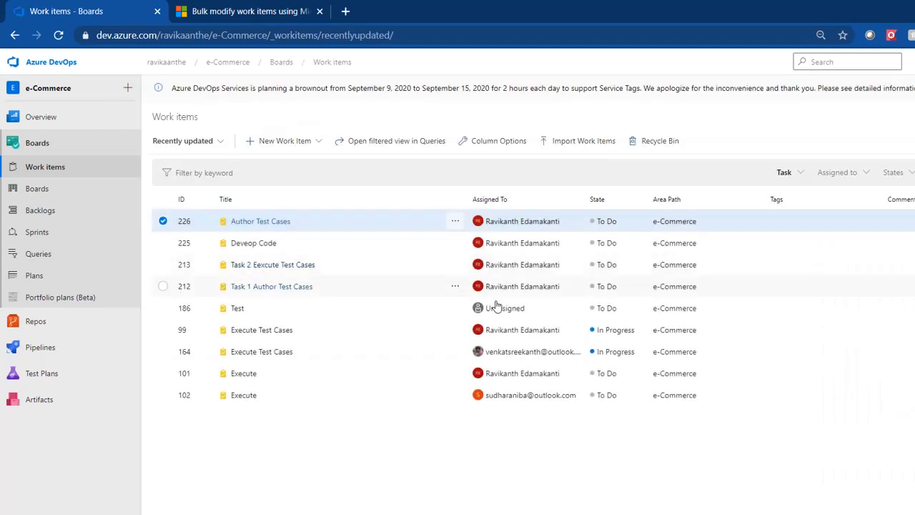
pyautogui.click(54, 195)
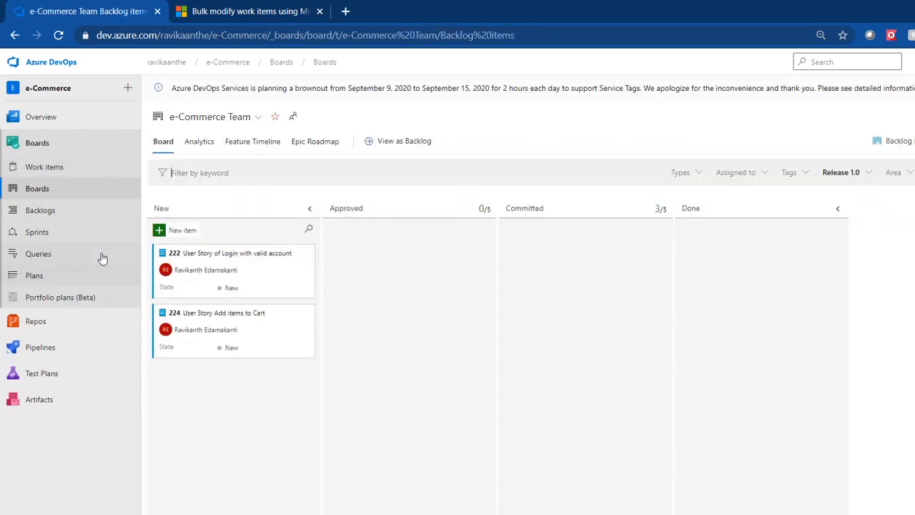
pyautogui.click(73, 241)
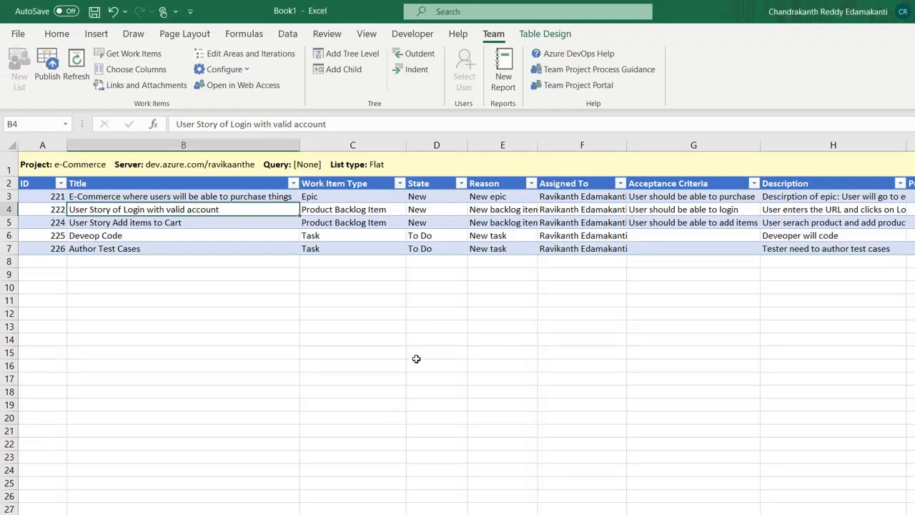
pyautogui.press('Down')
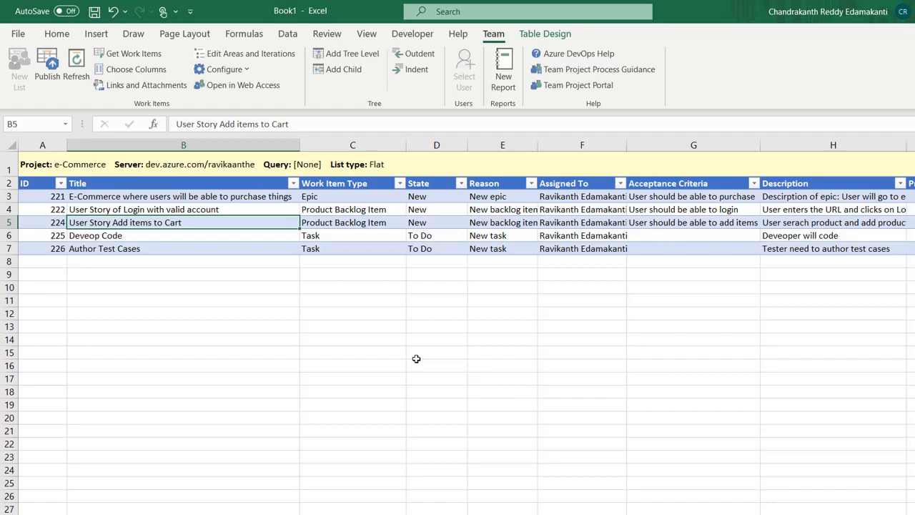
pyautogui.press('Down')
pyautogui.press('Down')
pyautogui.press('Down')
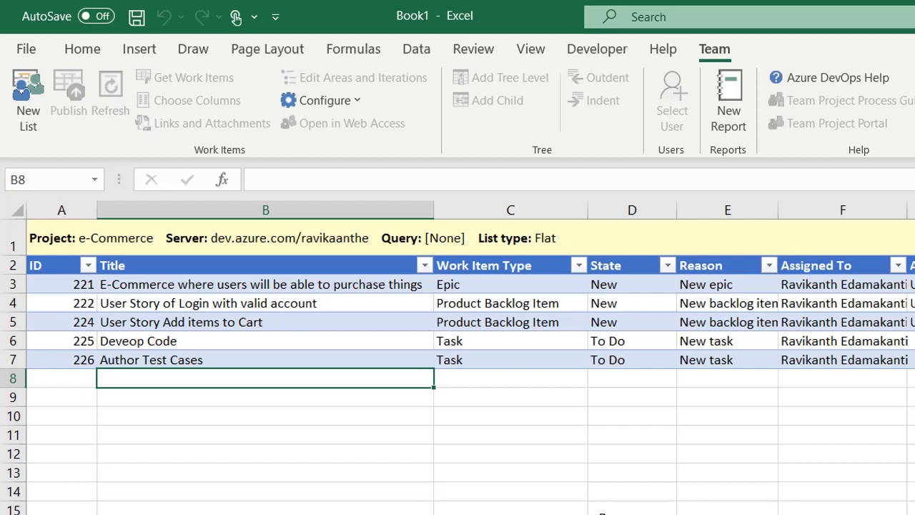
pyautogui.press('Left')
pyautogui.press('Down')
pyautogui.press('Right')
pyautogui.press('Up')
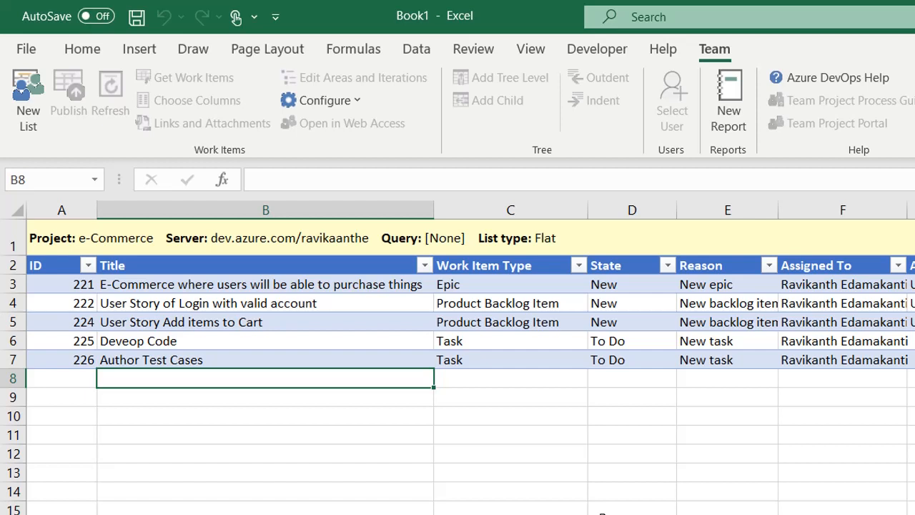
# Step: Enter the row 8 title 'User Story search functionality' and set its type to Product Backlog Item
pyautogui.write('Suer')
pyautogui.press('BackSpace')
pyautogui.press('BackSpace')
pyautogui.press('BackSpace')
pyautogui.press('BackSpace')
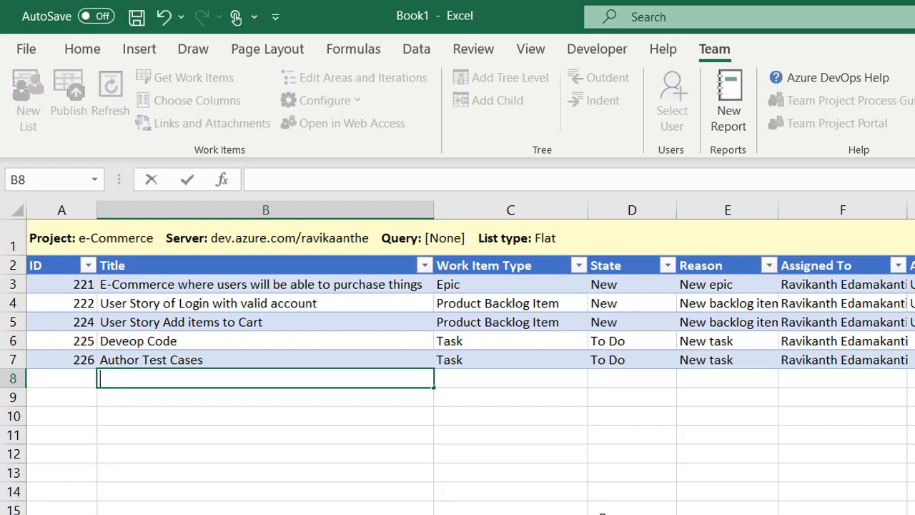
pyautogui.write('UserS')
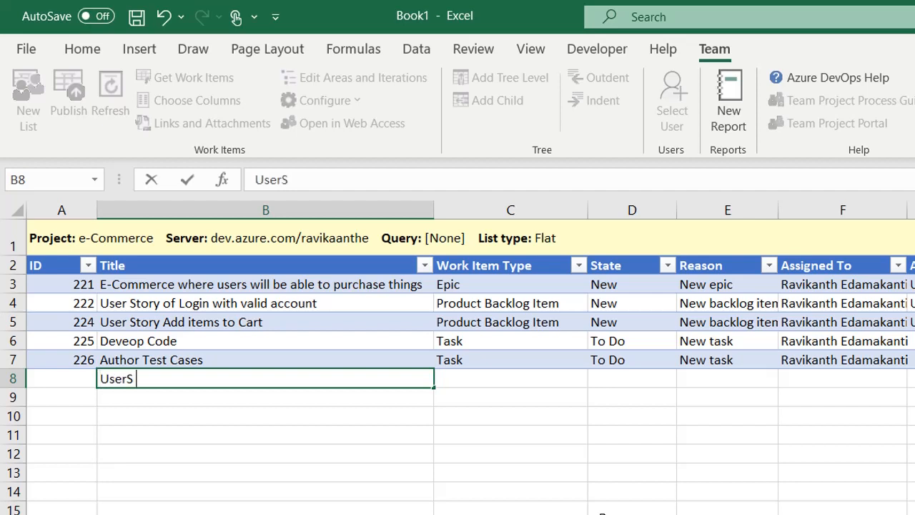
pyautogui.press('BackSpace')
pyautogui.write('Story')
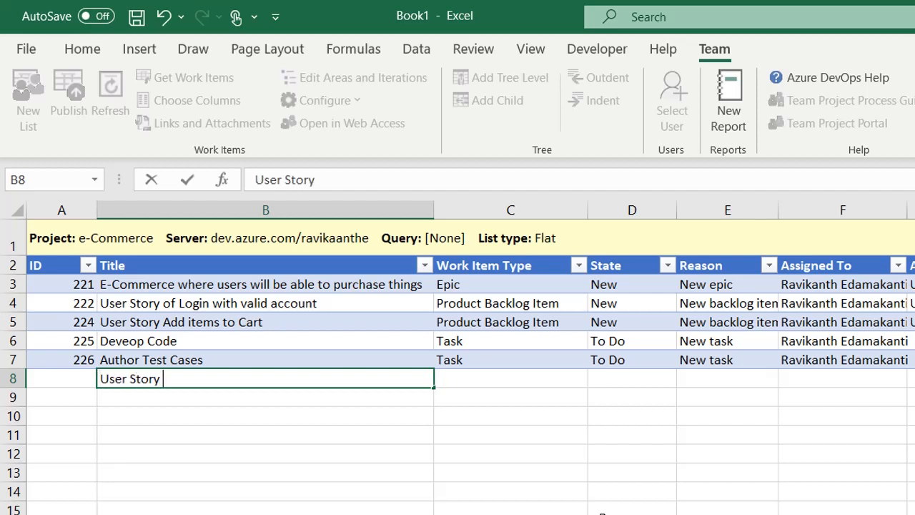
pyautogui.write(' search functio')
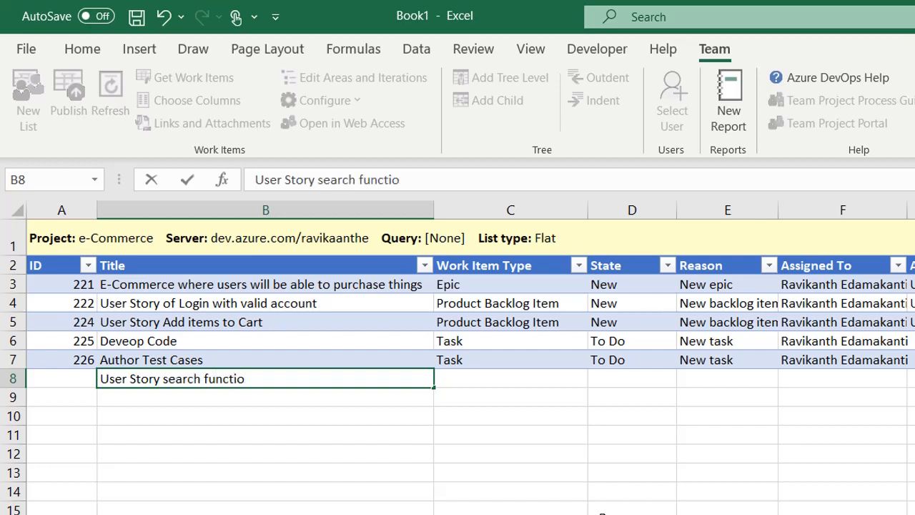
pyautogui.write('nality')
pyautogui.press('Tab')
pyautogui.click(596, 379)
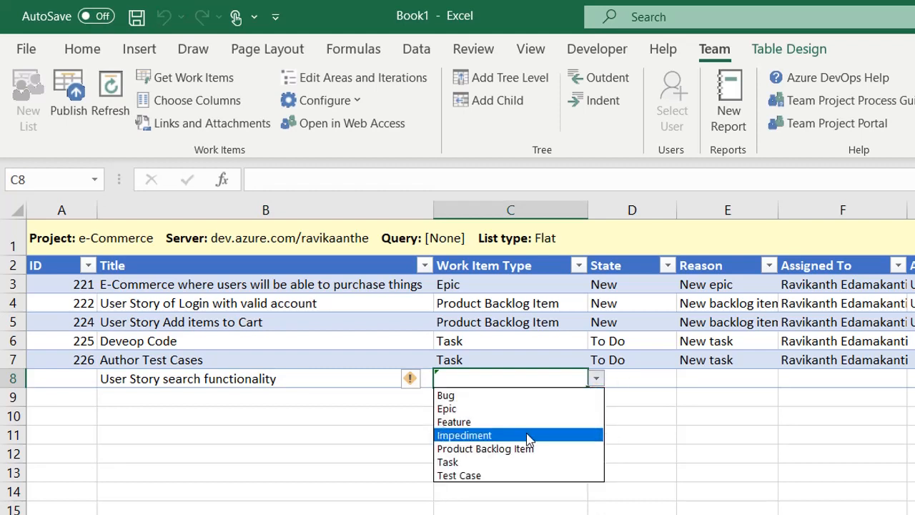
pyautogui.click(512, 449)
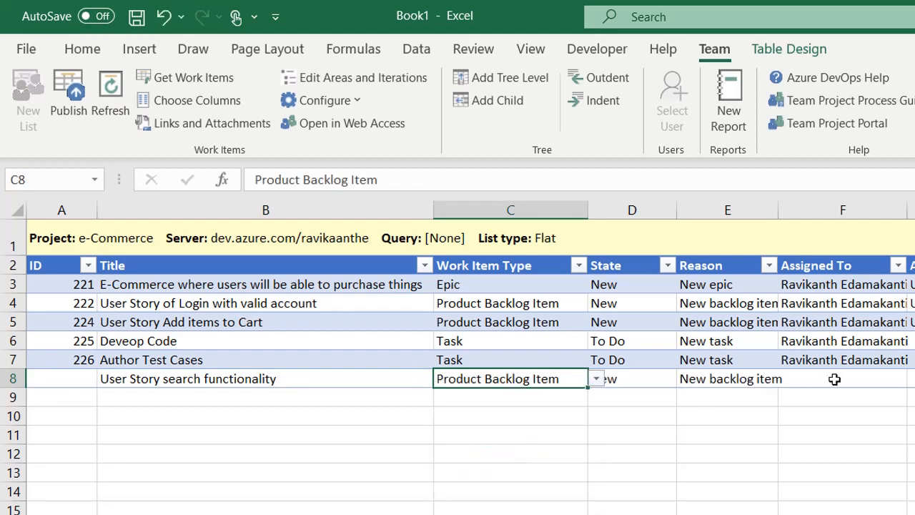
# Step: Fill the assignee from the row above and add acceptance criteria that the user can perform search
pyautogui.click(835, 379)
pyautogui.hotkey('ctrl', 'd')
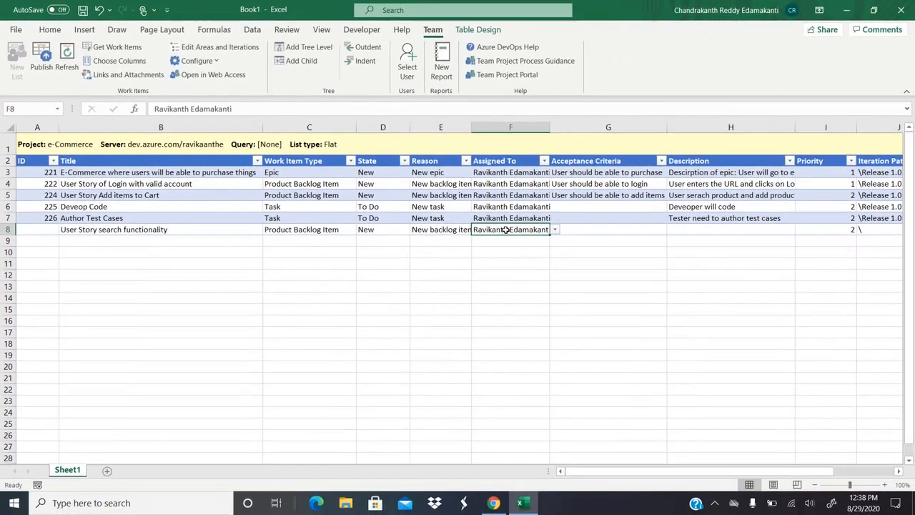
pyautogui.click(604, 229)
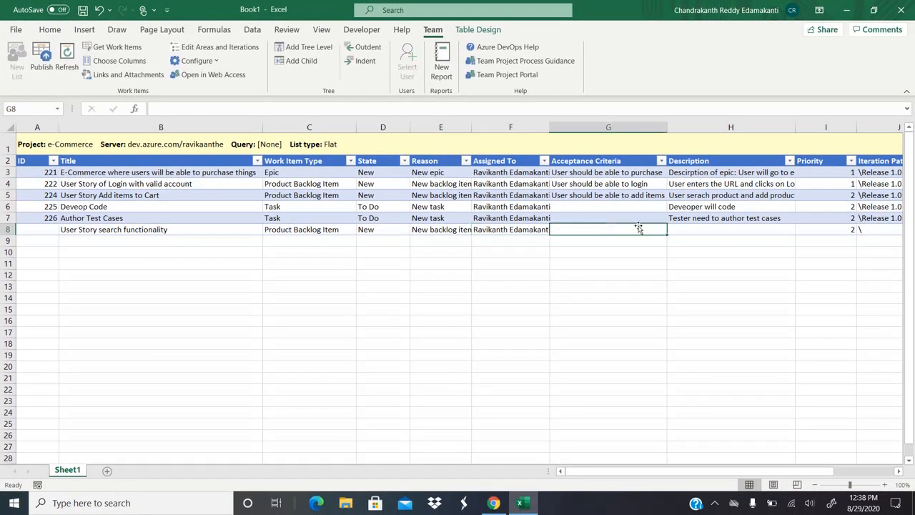
pyautogui.write('User should a')
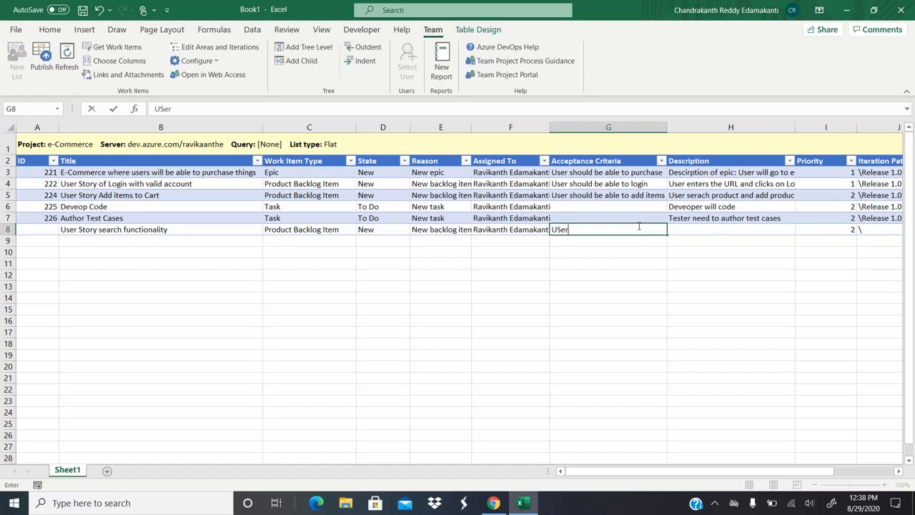
pyautogui.press('BackSpace')
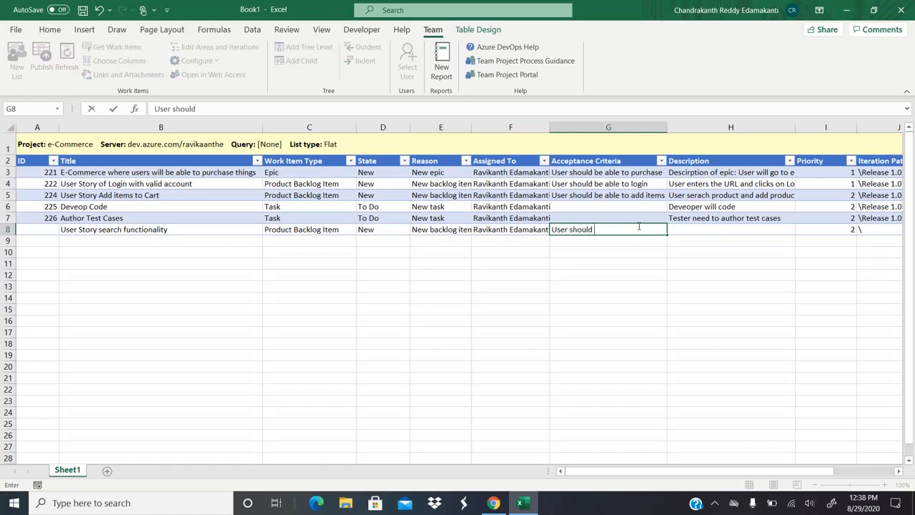
pyautogui.write('be able to per')
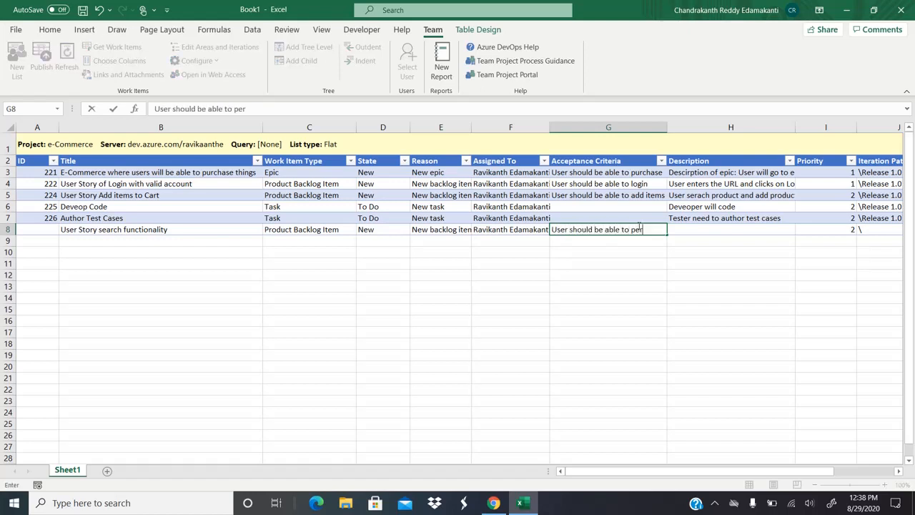
pyautogui.write('fomr ser')
pyautogui.press('BackSpace')
pyautogui.press('BackSpace')
pyautogui.write('a')
pyautogui.write('earch')
pyautogui.press('Tab')
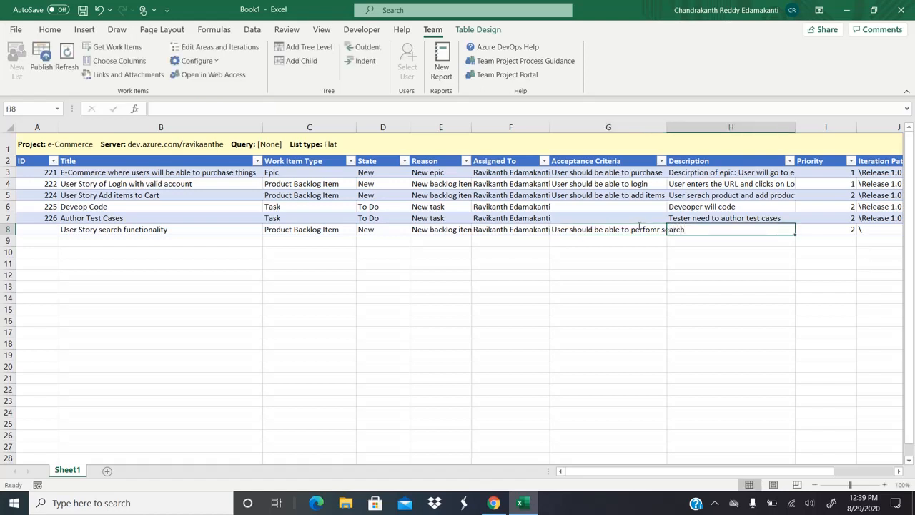
# Step: Set description 'User clicks serach button to search items', priority 2 and iteration \Release 1.0
pyautogui.write('Suer')
pyautogui.press('BackSpace')
pyautogui.press('BackSpace')
pyautogui.press('BackSpace')
pyautogui.press('BackSpace')
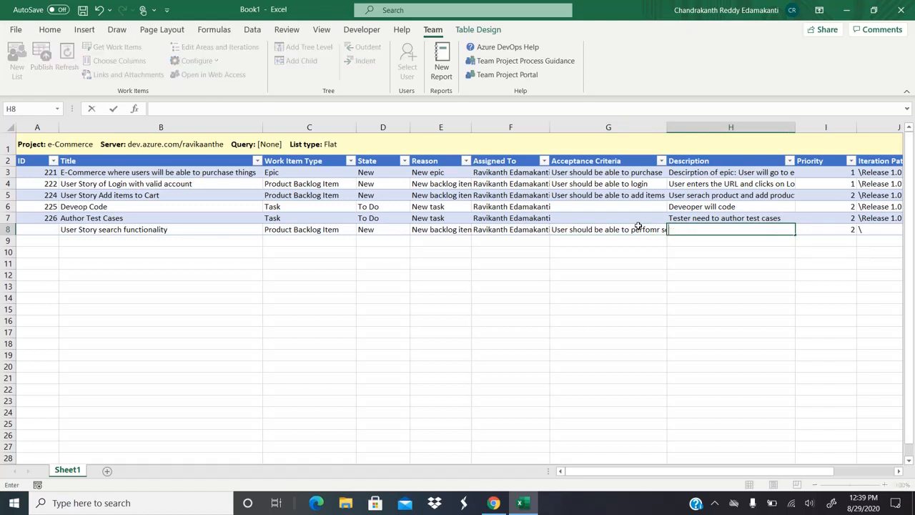
pyautogui.write('User clicks serach ')
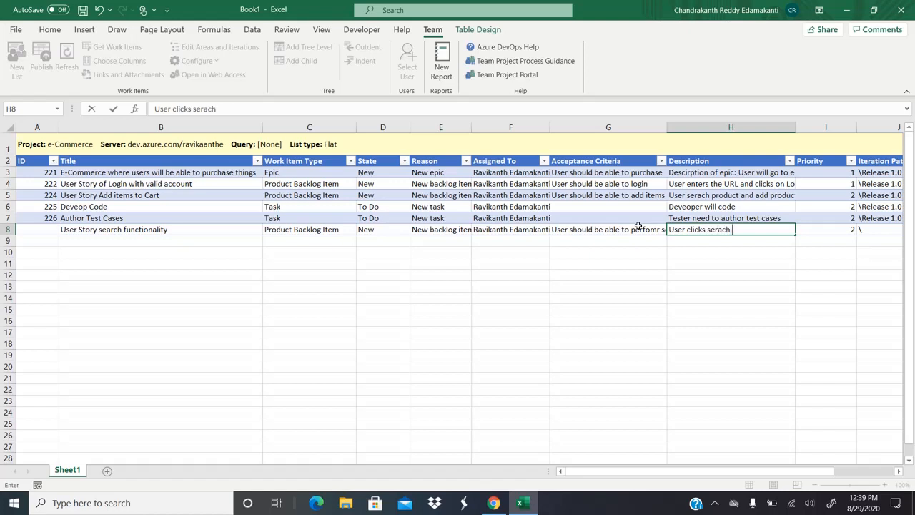
pyautogui.write('button to search ite')
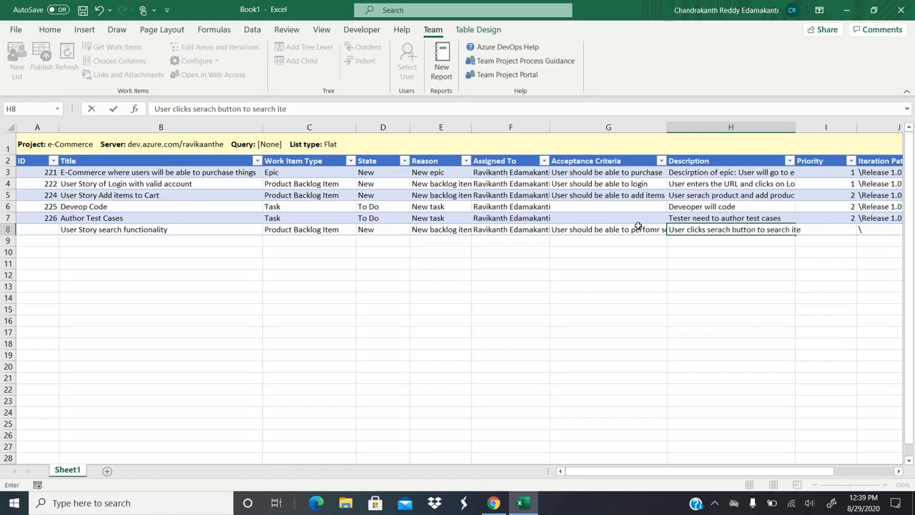
pyautogui.write('ms')
pyautogui.press('Tab')
pyautogui.write('2')
pyautogui.press('Tab')
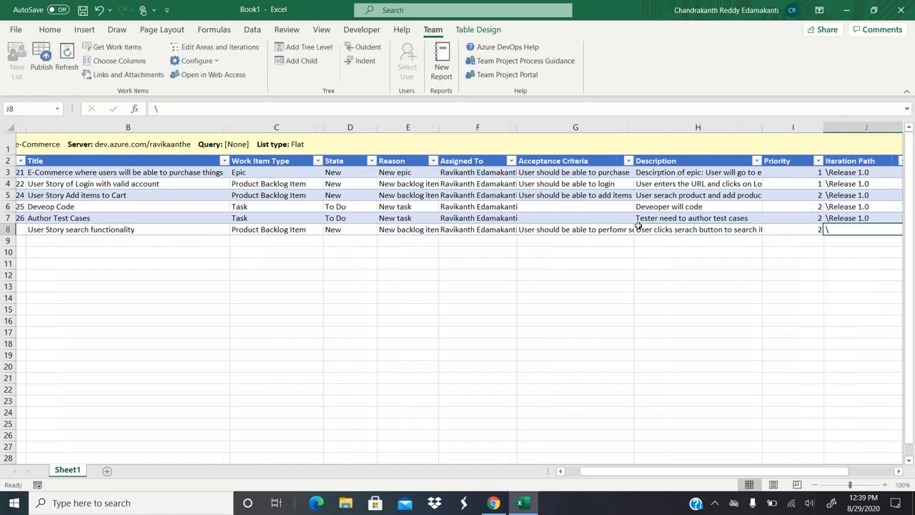
pyautogui.write('\\Release 1.0')
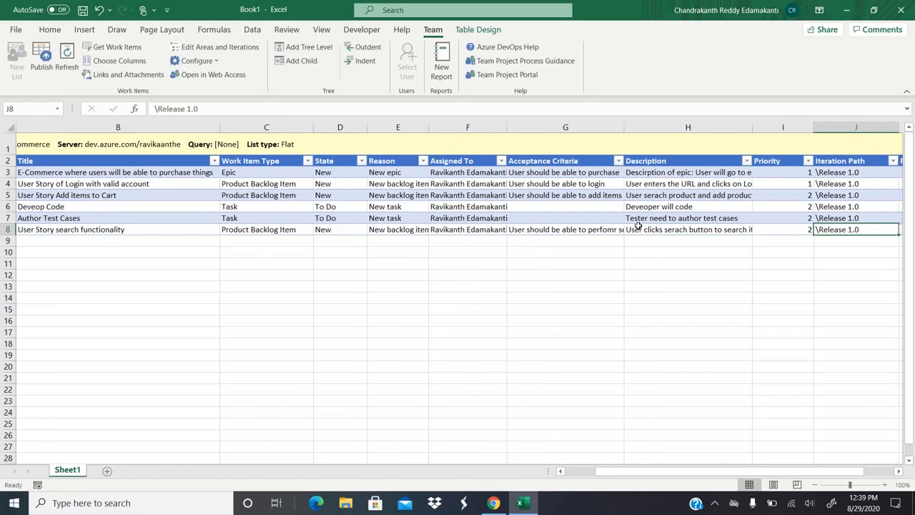
pyautogui.press('Tab')
pyautogui.press('Left')
pyautogui.press('Left')
pyautogui.press('Left')
pyautogui.press('Left')
pyautogui.press('Left')
pyautogui.press('Left')
pyautogui.press('Left')
pyautogui.press('Left')
pyautogui.press('Left')
pyautogui.press('Left')
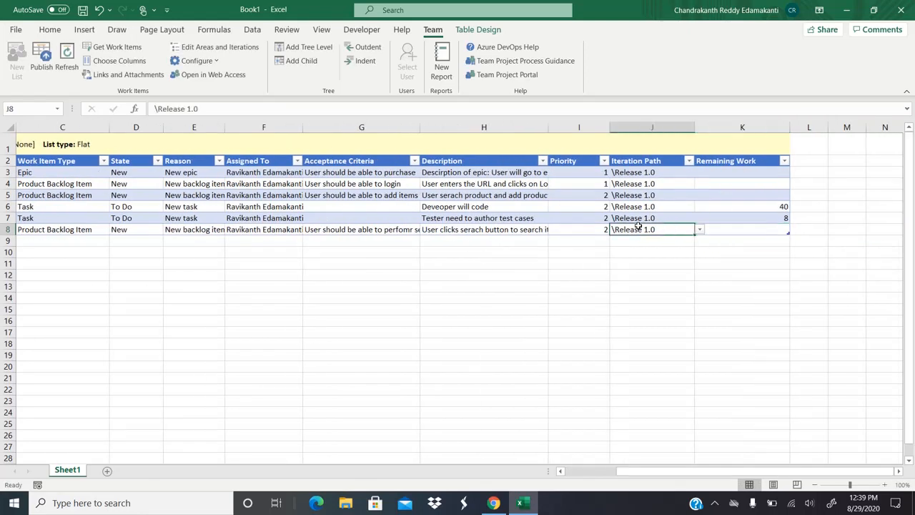
pyautogui.press('Right')
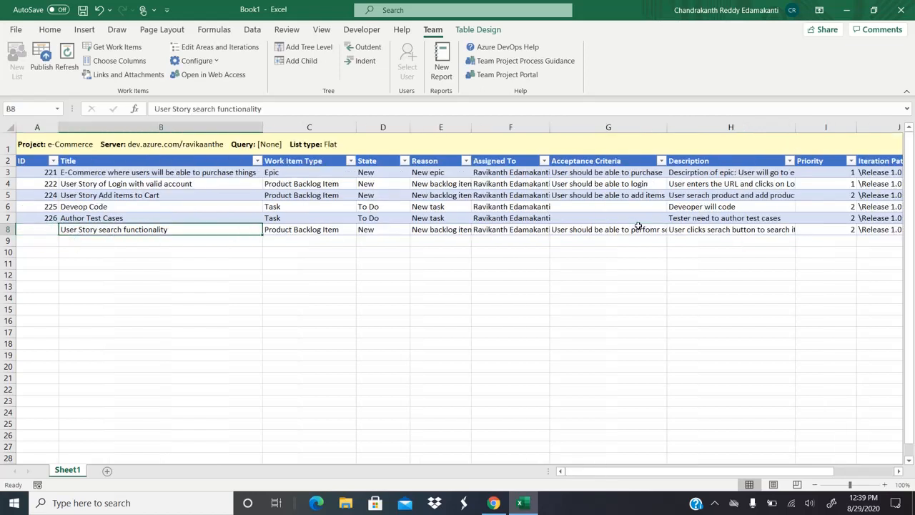
pyautogui.press('Down')
pyautogui.press('Up')
pyautogui.press('Up')
pyautogui.press('Down')
pyautogui.press('Down')
pyautogui.press('Right')
pyautogui.press('Up')
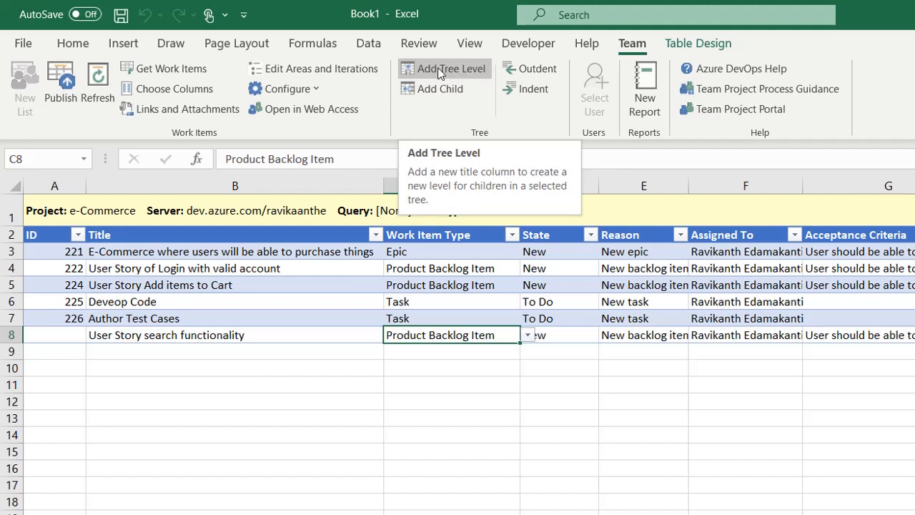
pyautogui.click(217, 334)
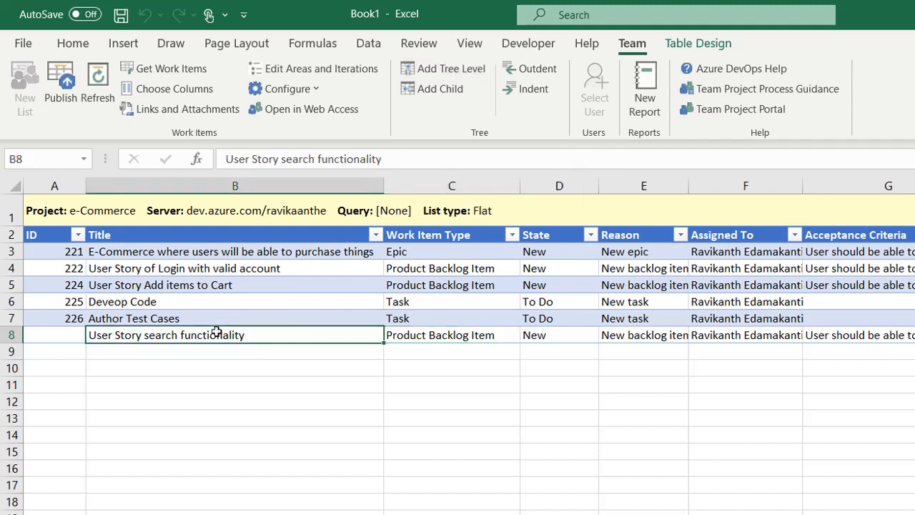
pyautogui.click(447, 72)
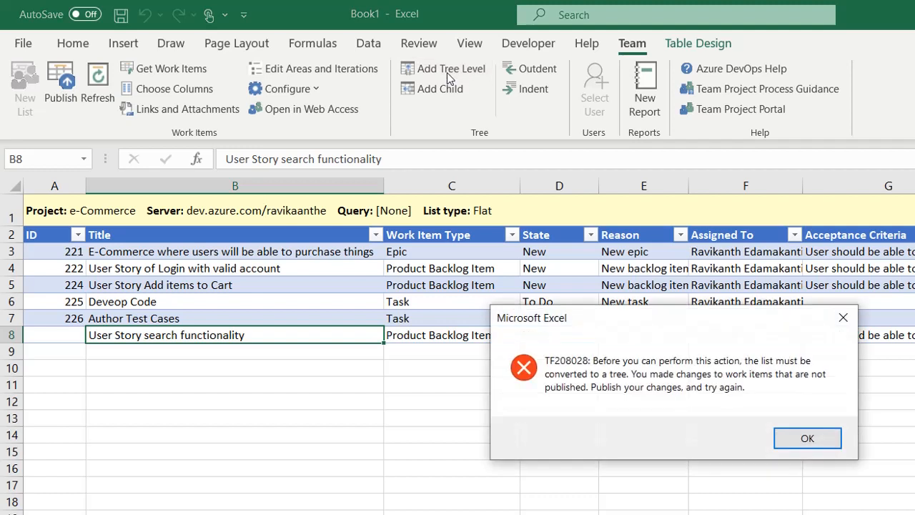
pyautogui.click(810, 439)
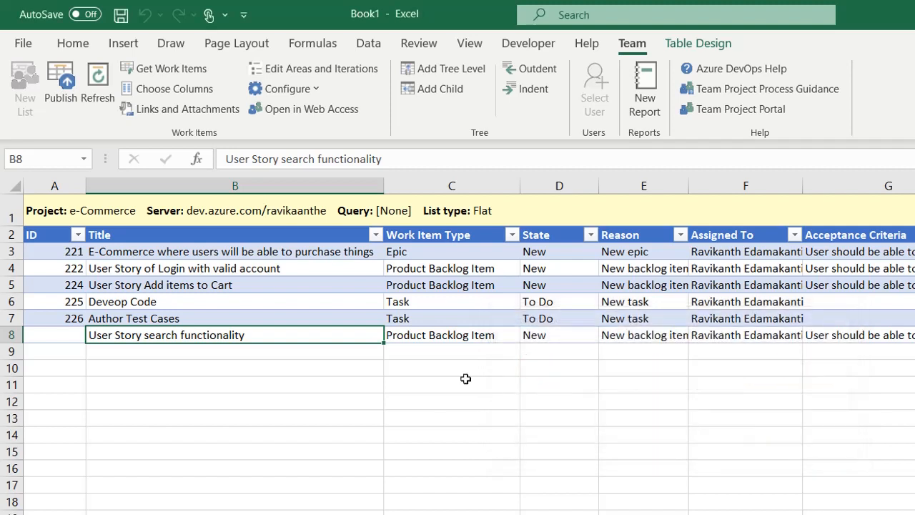
# Step: Publish the new Product Backlog Item to Azure DevOps
pyautogui.click(58, 103)
pyautogui.press('Left')
pyautogui.press('Right')
# Step: Convert the list into a Parent-Child tree and autofit Title 1 to show item 227
pyautogui.click(447, 72)
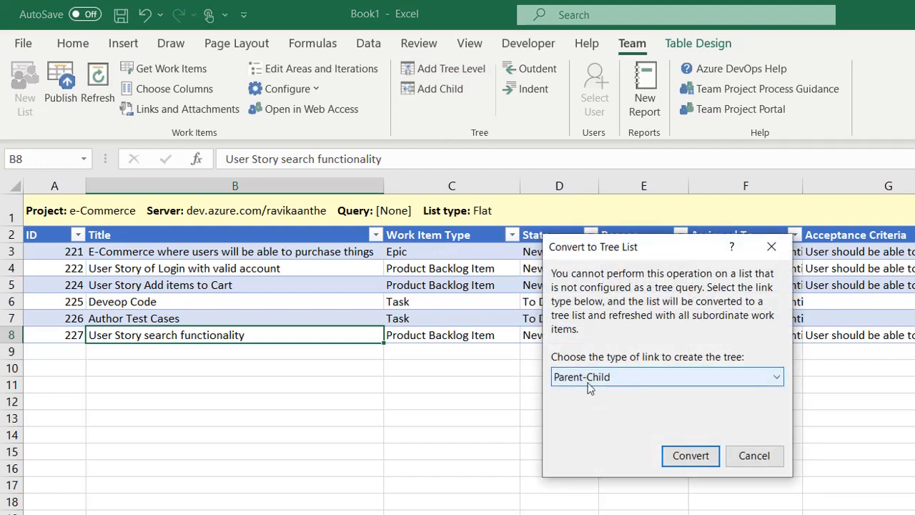
pyautogui.click(685, 461)
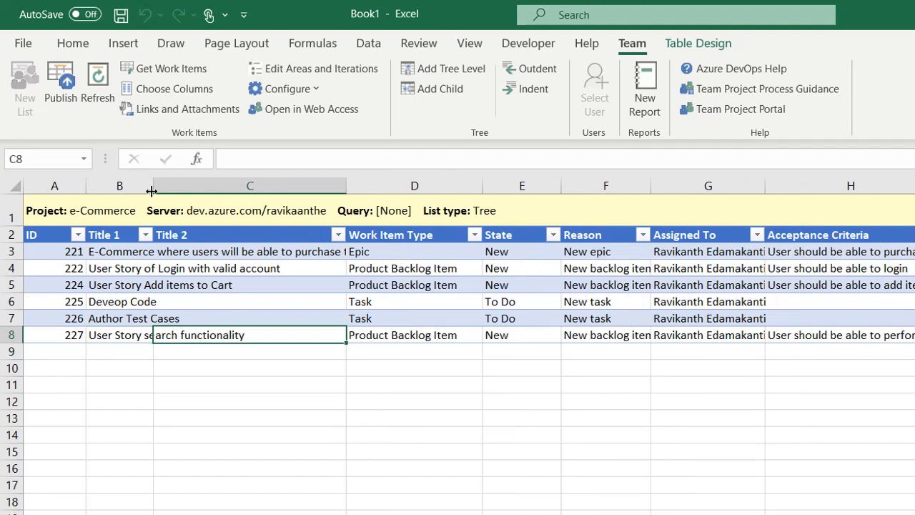
pyautogui.doubleClick(152, 190)
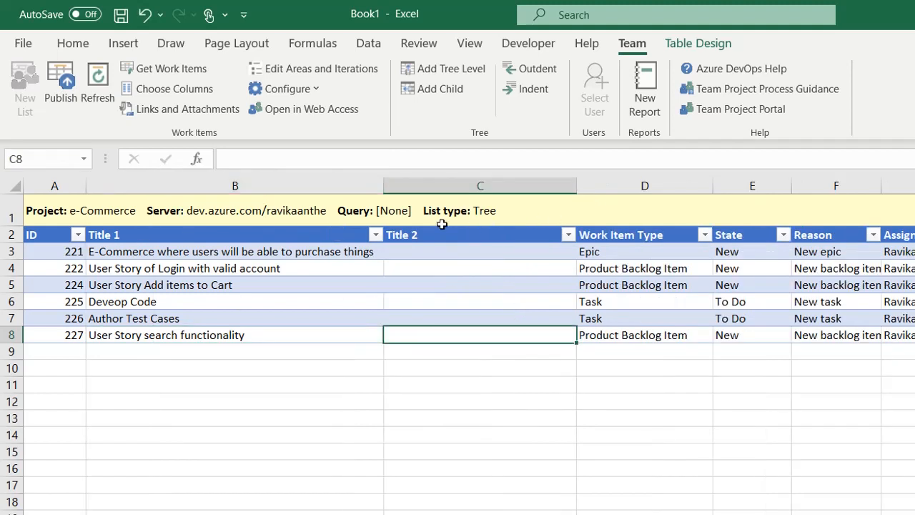
pyautogui.press('Left')
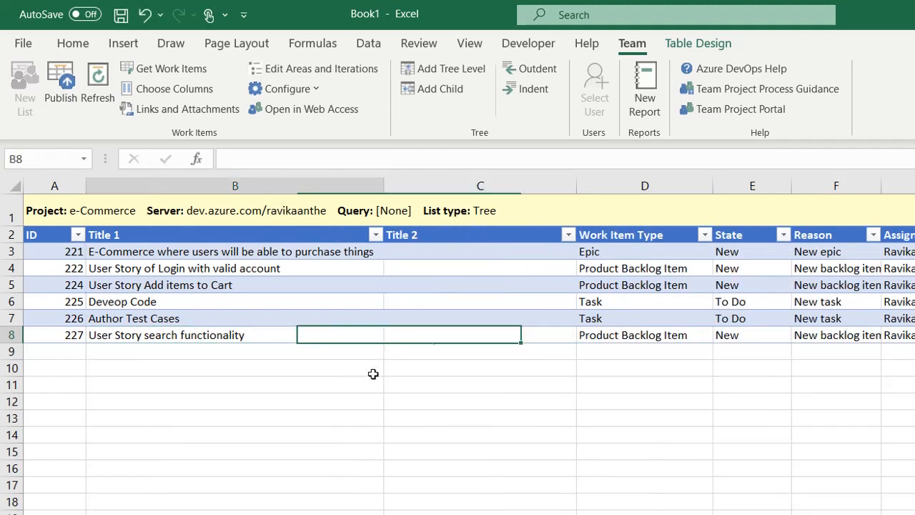
pyautogui.press('Left')
pyautogui.press('Right')
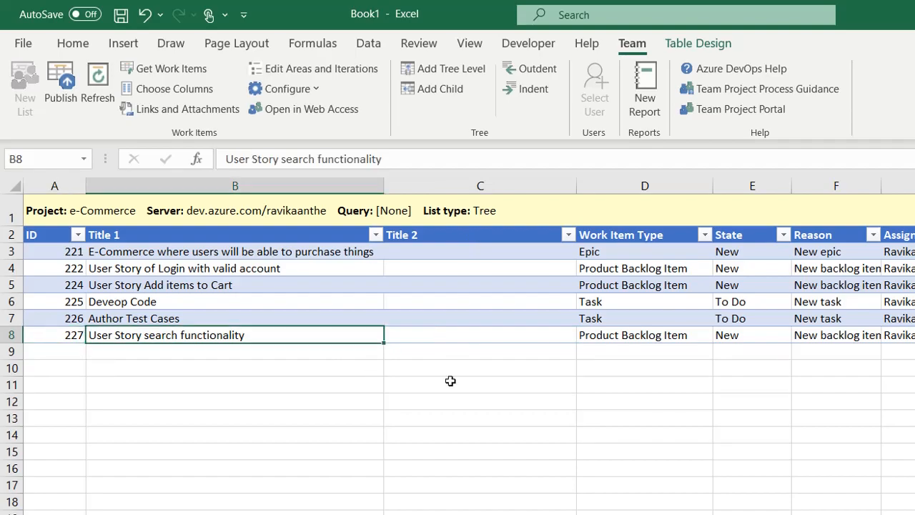
pyautogui.hotkey('alt', 'Tab')
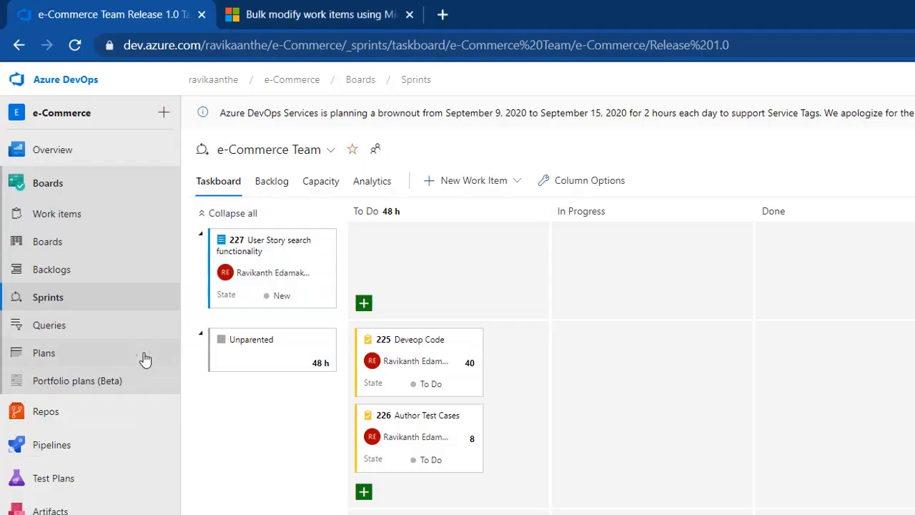
# Step: Review the e-Commerce Team Boards page, then return to Excel below story 227 in Title 2
pyautogui.click(61, 255)
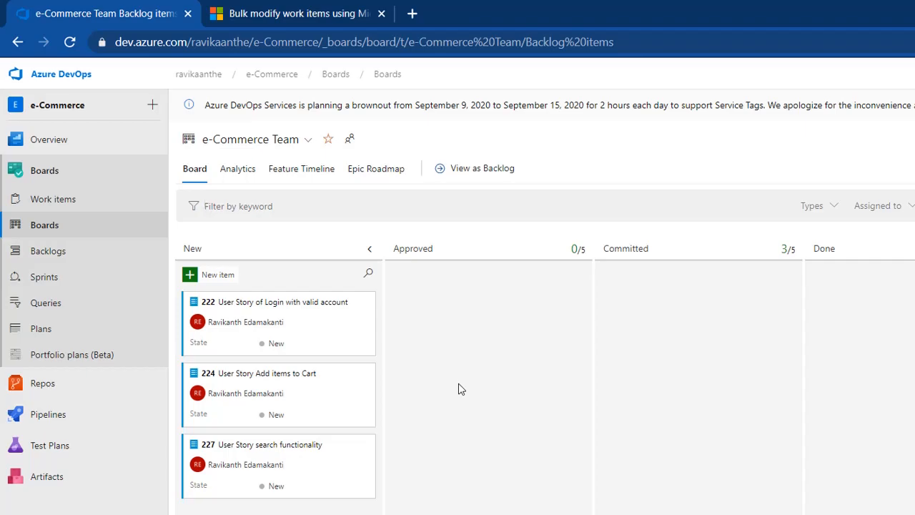
pyautogui.hotkey('alt', 'Tab')
pyautogui.press('Right')
pyautogui.press('Down')
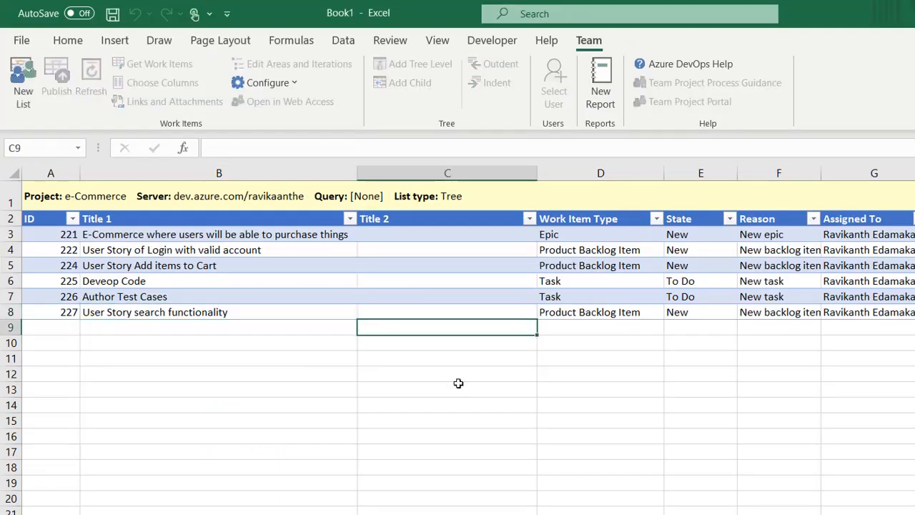
# Step: Add the child row 'Develp Code for search functionality' under story 227 as a Task
pyautogui.write('Devlop')
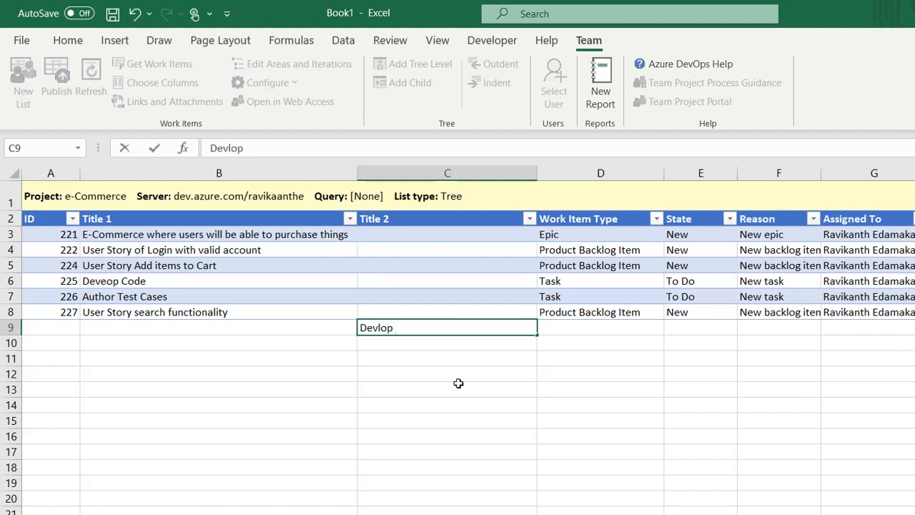
pyautogui.press('BackSpace')
pyautogui.press('BackSpace')
pyautogui.press('BackSpace')
pyautogui.write('elp Code f')
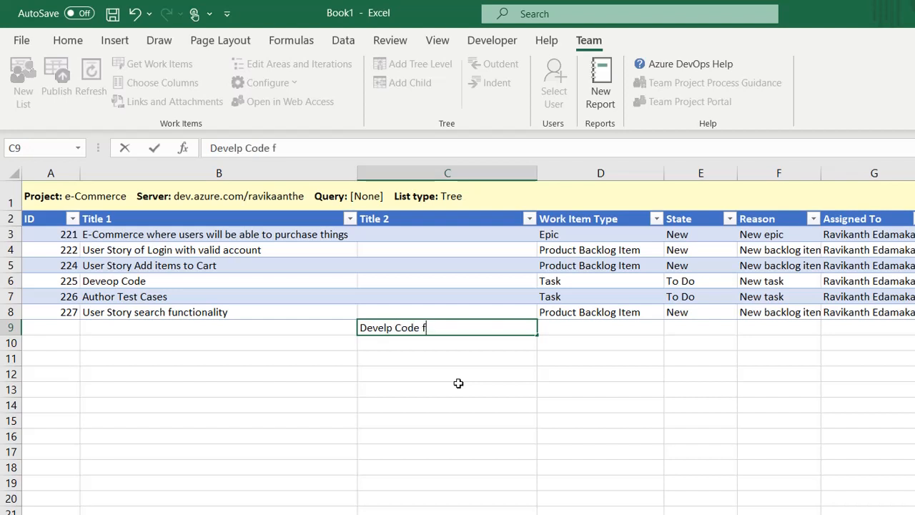
pyautogui.write('or search fun')
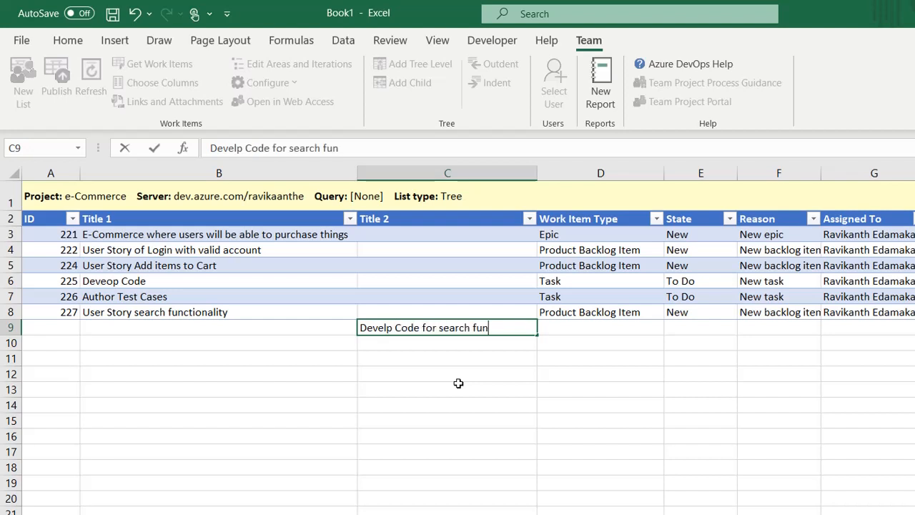
pyautogui.write('ctionality')
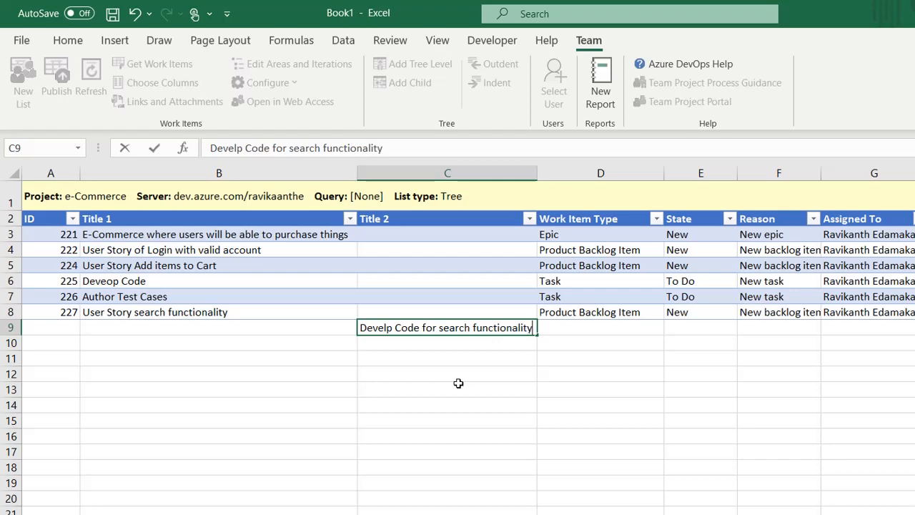
pyautogui.press('Tab')
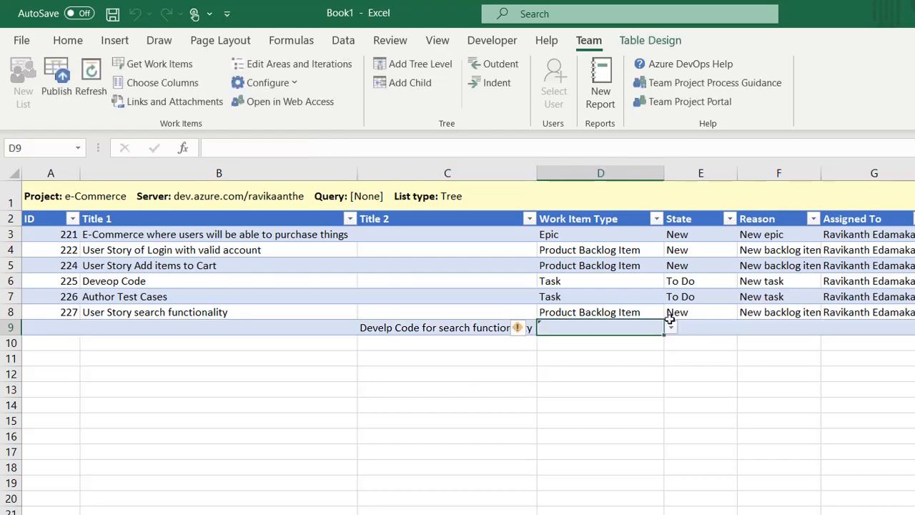
pyautogui.click(673, 328)
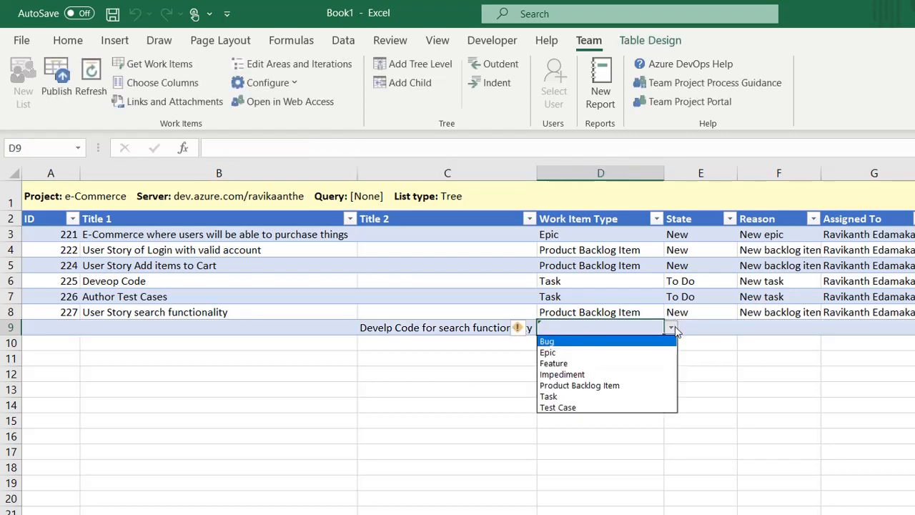
pyautogui.click(572, 401)
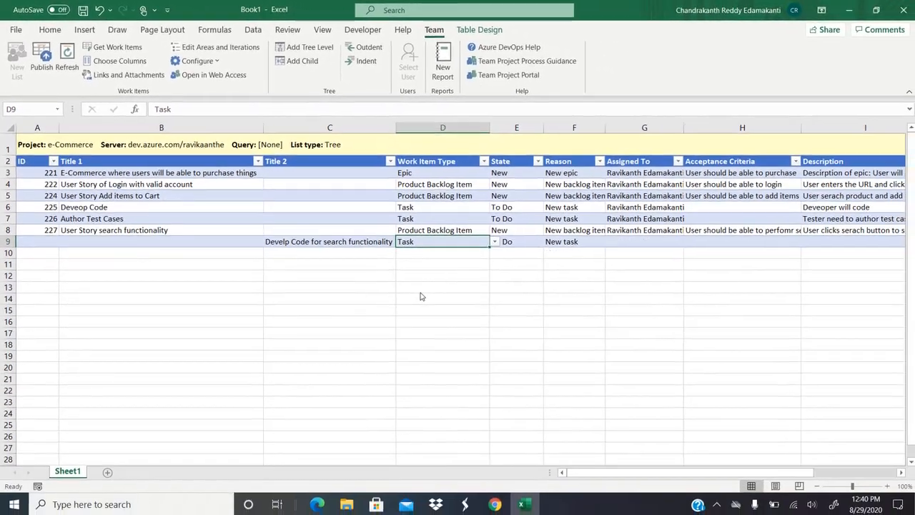
# Step: Give the task description 'Developer use eava code to perform coding', iteration \Release 1.0, 45 hours remaining
pyautogui.press('Tab')
pyautogui.press('Tab')
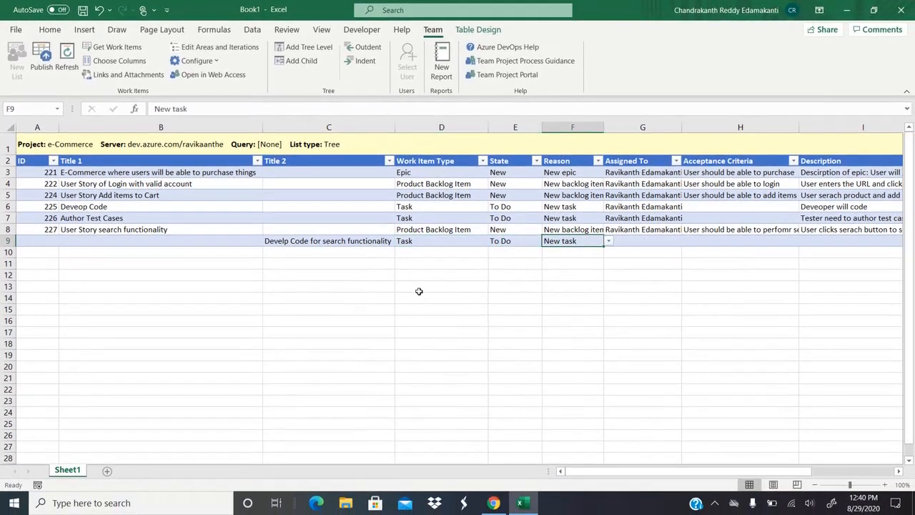
pyautogui.press('Tab')
pyautogui.press('Tab')
pyautogui.press('Tab')
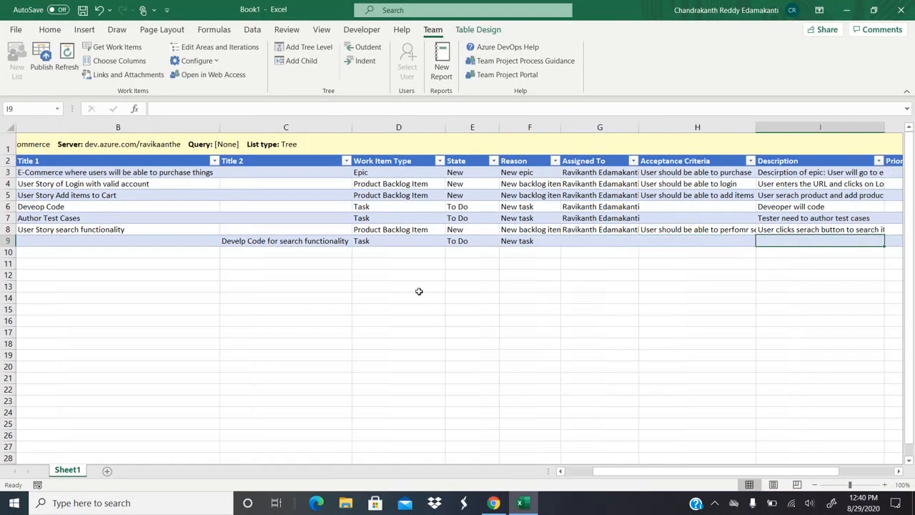
pyautogui.write('Develope')
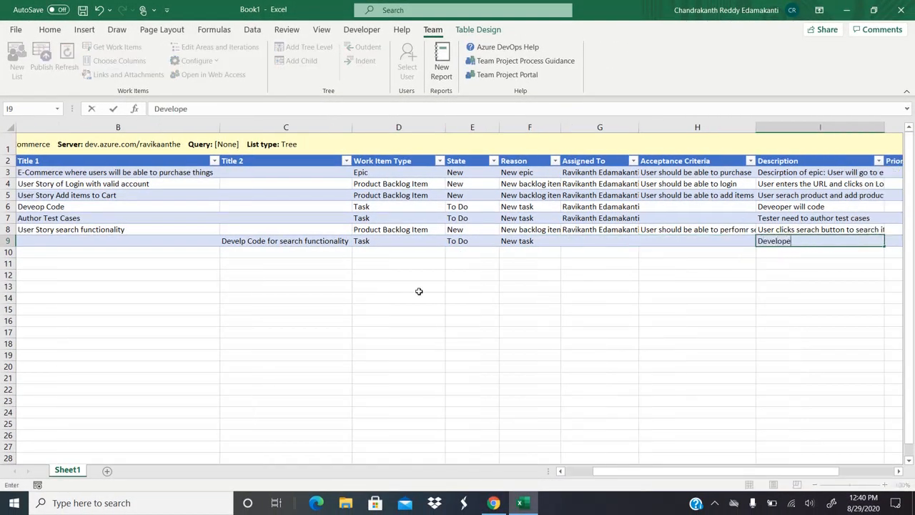
pyautogui.write('r use')
pyautogui.write(' e')
pyautogui.write('ava code to ')
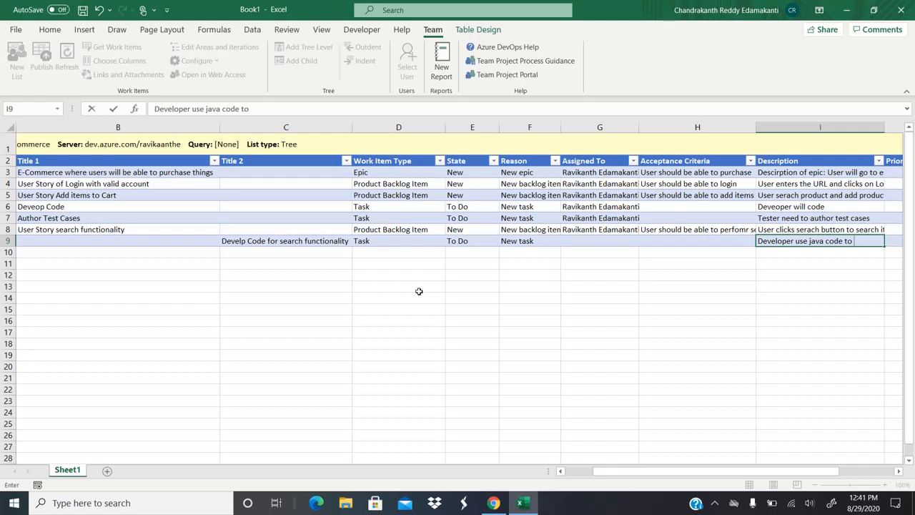
pyautogui.write('perform coding')
pyautogui.press('Tab')
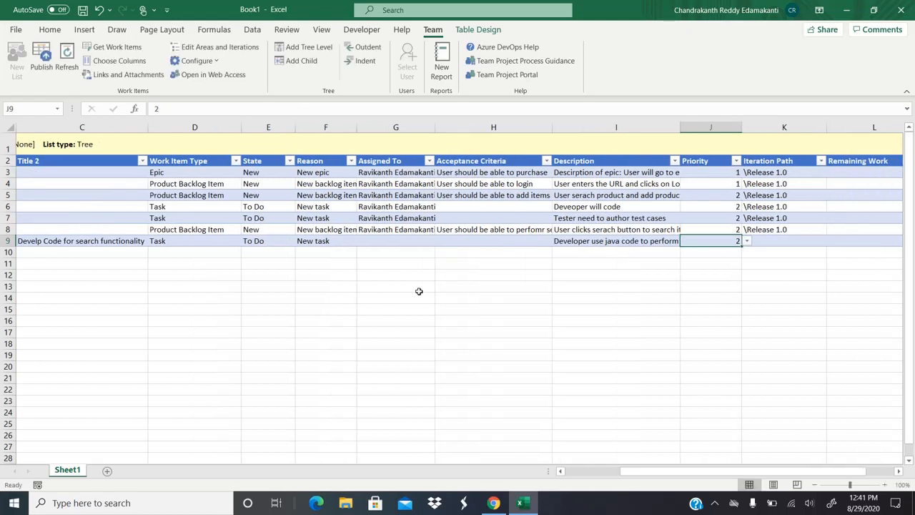
pyautogui.press('Tab')
pyautogui.write('\\Release 1.0')
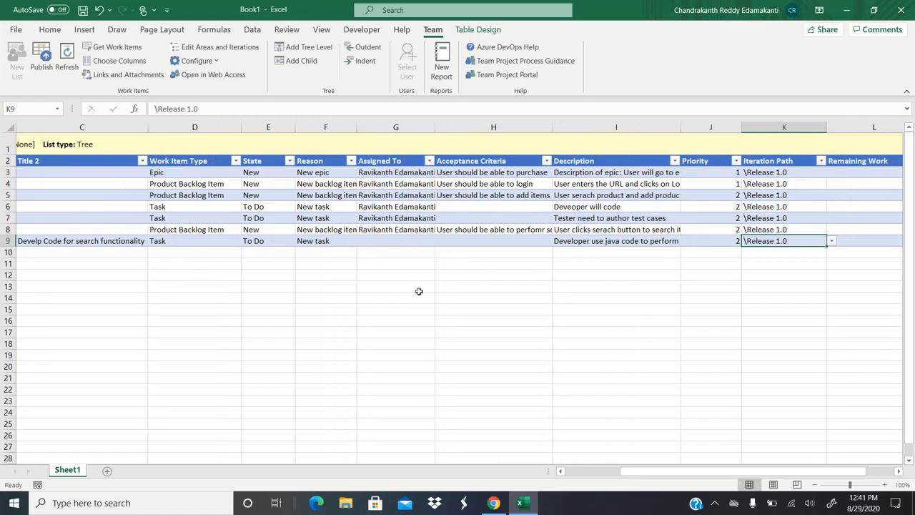
pyautogui.press('Tab')
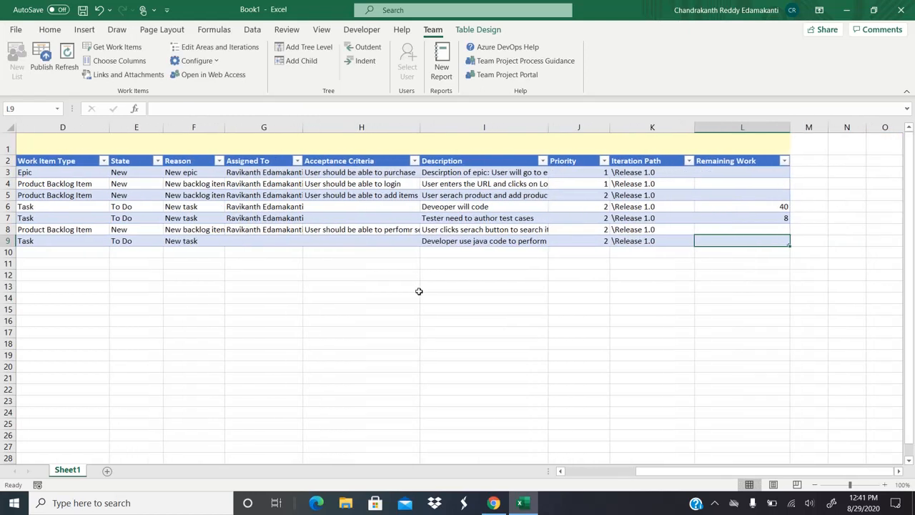
pyautogui.write('45')
pyautogui.press('Return')
pyautogui.press('Up')
pyautogui.press('Left')
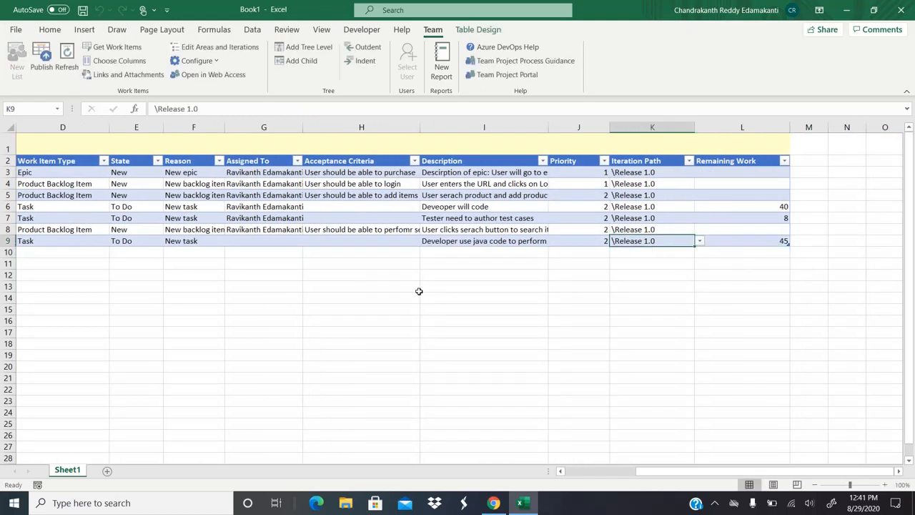
pyautogui.press('Home')
pyautogui.press('Right')
pyautogui.press('Right')
pyautogui.press('Down')
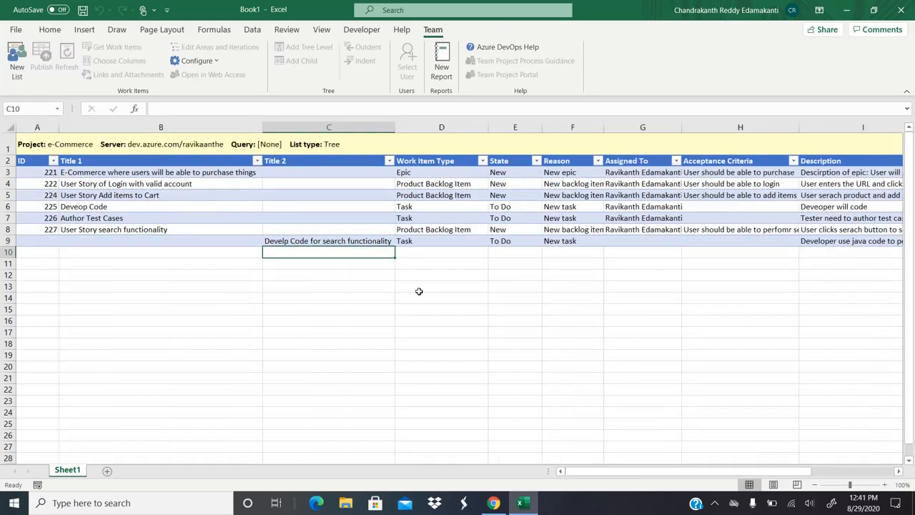
# Step: Add Task 'Test Csase Design' in row 10 and assign both new tasks to the team member
pyautogui.write('Test Cs')
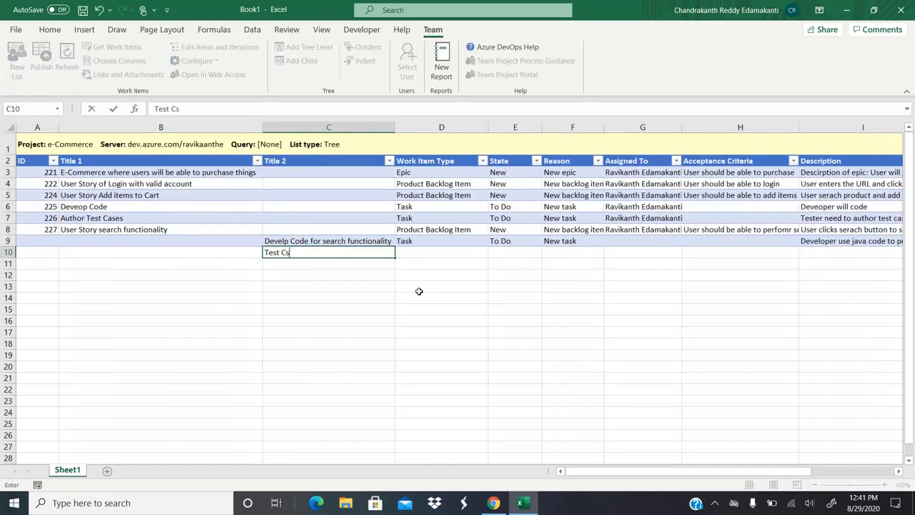
pyautogui.press('BackSpace')
pyautogui.write('ase Design')
pyautogui.hotkey('ctrl', 'Return')
pyautogui.press('Right')
pyautogui.hotkey('ctrl', 'd')
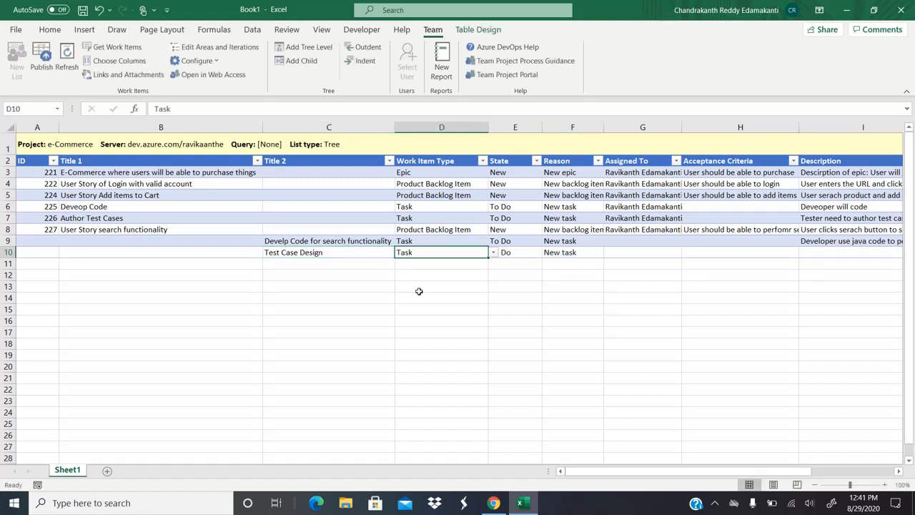
pyautogui.press('Right')
pyautogui.press('Right')
pyautogui.press('Right')
pyautogui.press('Up')
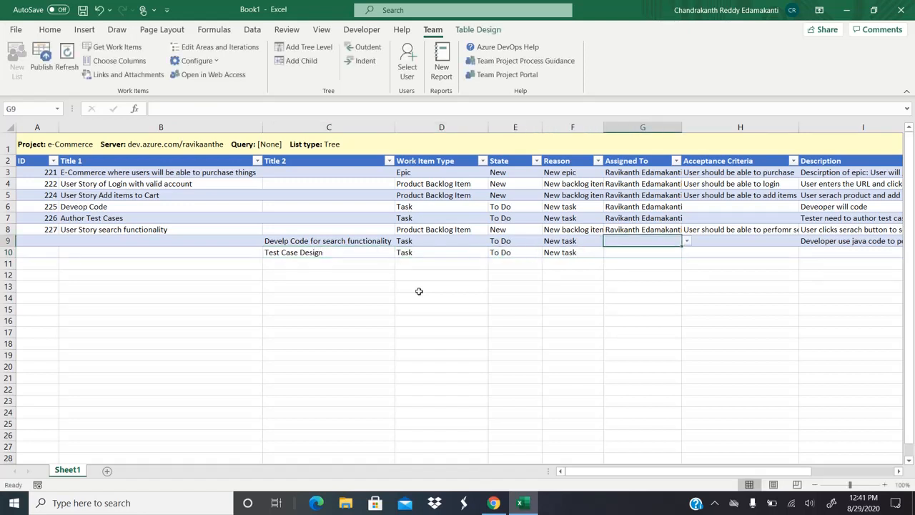
pyautogui.press('Down')
pyautogui.hotkey('ctrl', 'd')
# Step: Give Test Case Design the suggested tester description, priority 2, \Release 1.0 and 8 hours remaining
pyautogui.press('Right')
pyautogui.press('Up')
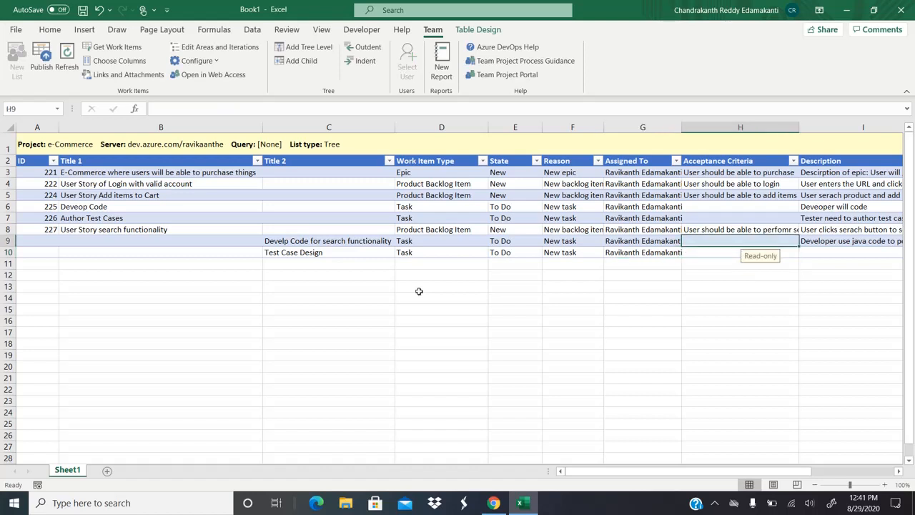
pyautogui.press('Right')
pyautogui.press('Down')
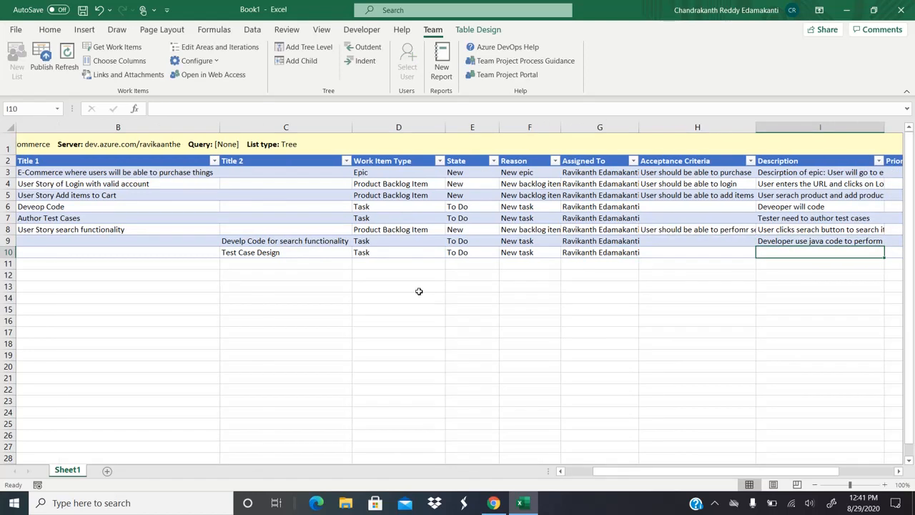
pyautogui.write('T')
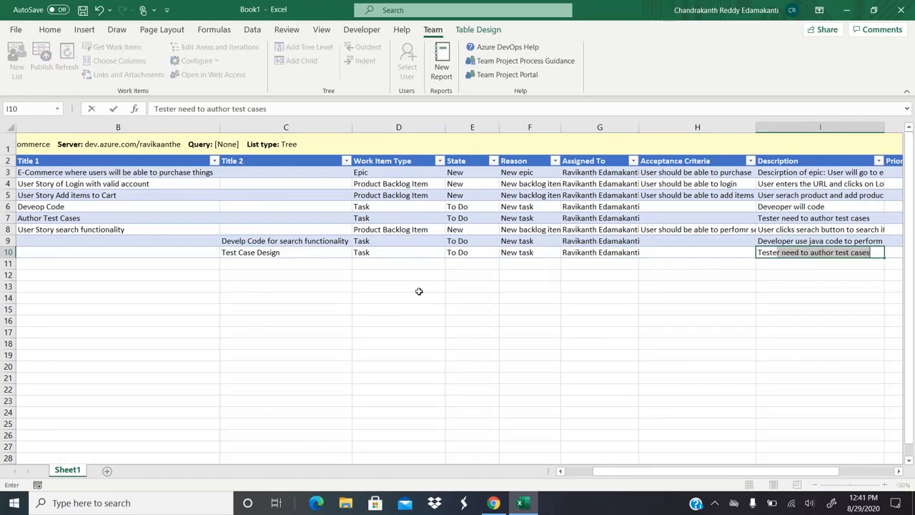
pyautogui.press('Tab')
pyautogui.write('2')
pyautogui.press('Tab')
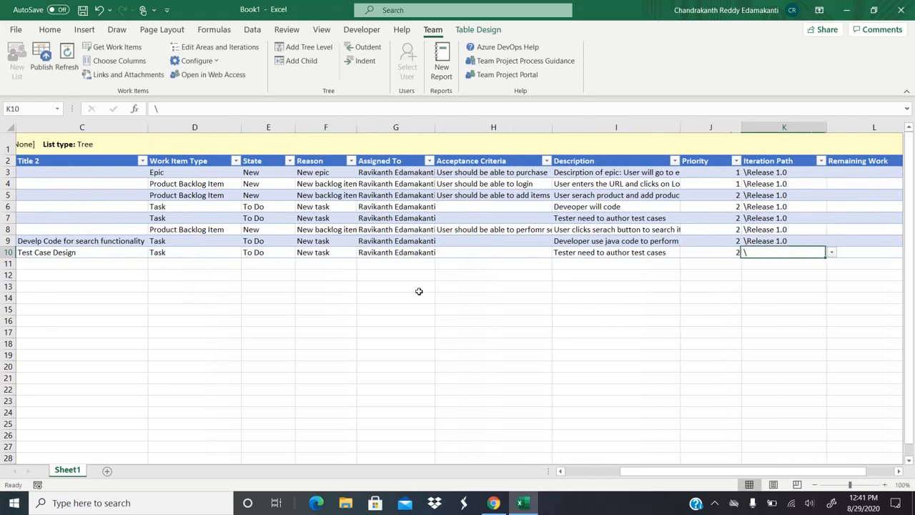
pyautogui.write('\\')
pyautogui.press('Tab')
pyautogui.write('8')
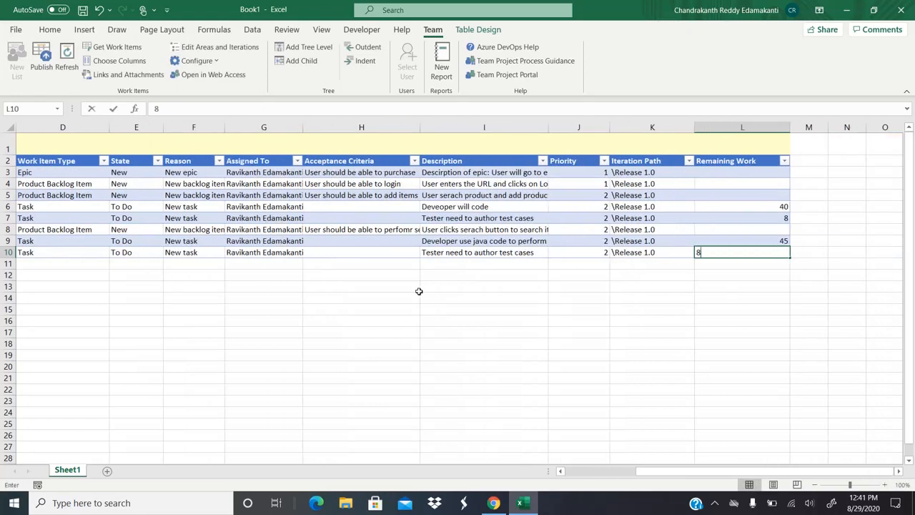
pyautogui.press('Return')
pyautogui.press('Left')
pyautogui.press('Left')
pyautogui.press('Left')
pyautogui.press('Left')
pyautogui.press('Left')
pyautogui.press('Left')
pyautogui.press('Left')
pyautogui.press('Left')
pyautogui.press('Left')
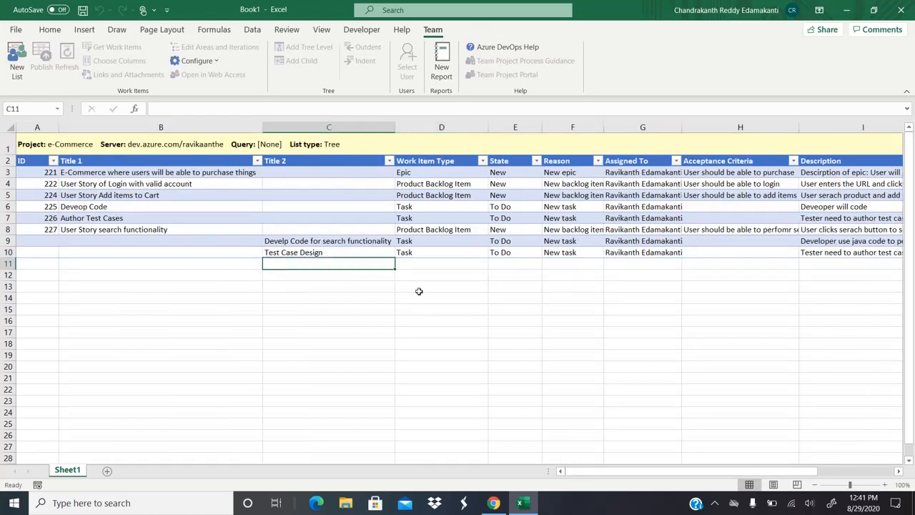
# Step: Add Task 'Test Case Execution' in row 11 assigned to the team member
pyautogui.write('Test Case ')
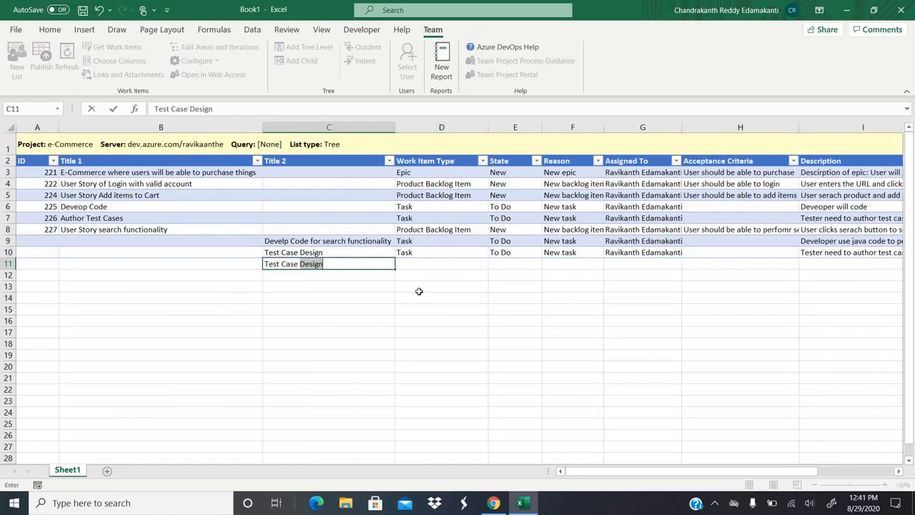
pyautogui.write('Execution')
pyautogui.press('Tab')
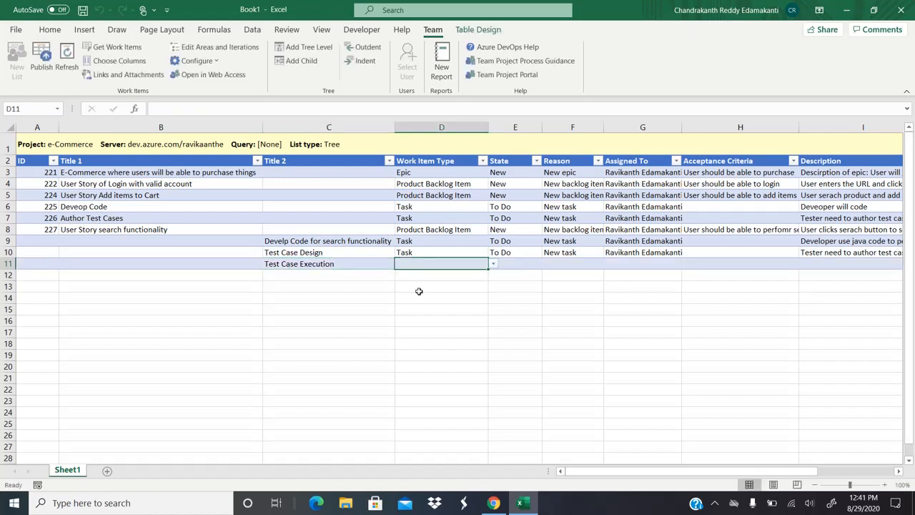
pyautogui.write('Task')
pyautogui.press('Tab')
pyautogui.press('Tab')
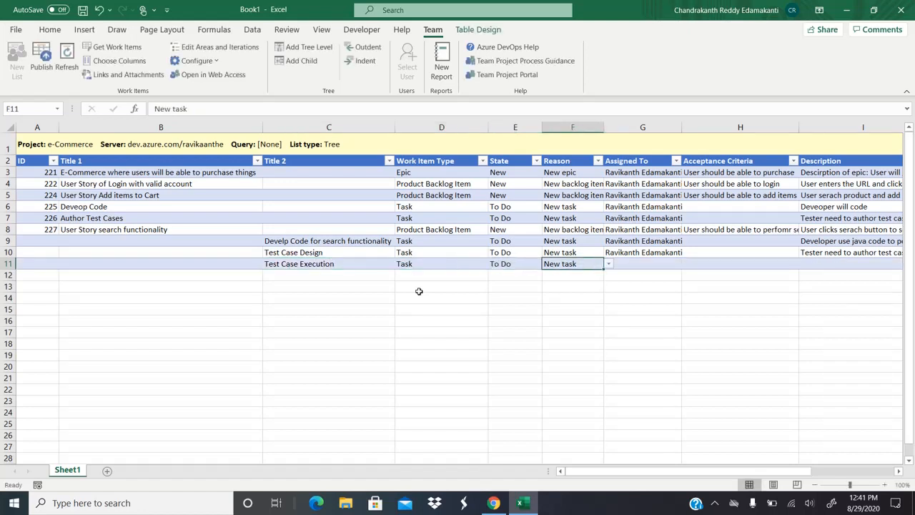
pyautogui.press('Tab')
pyautogui.press('Tab')
pyautogui.press('Tab')
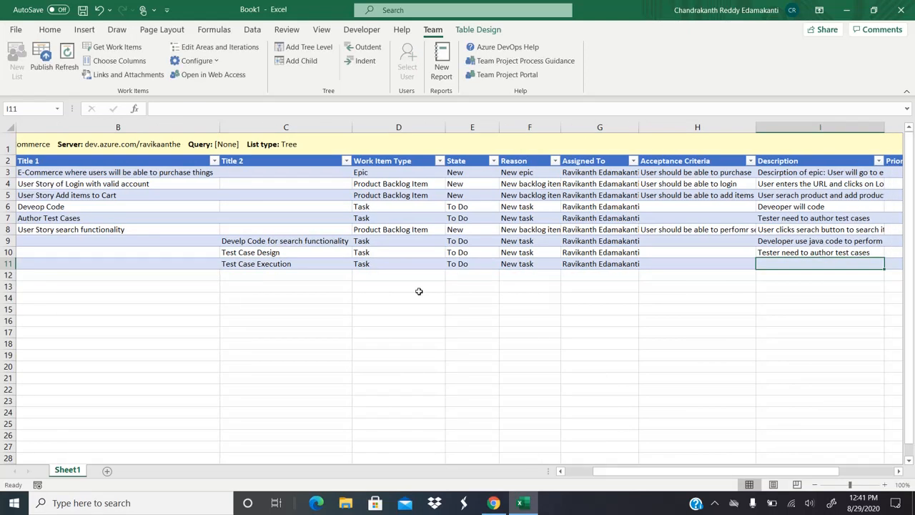
pyautogui.hotkey('ctrl', 'd')
# Step: Set its description to 'exectue test cases report defects', priority 2, \Release 1.0, 24 hours remaining
pyautogui.press('Left')
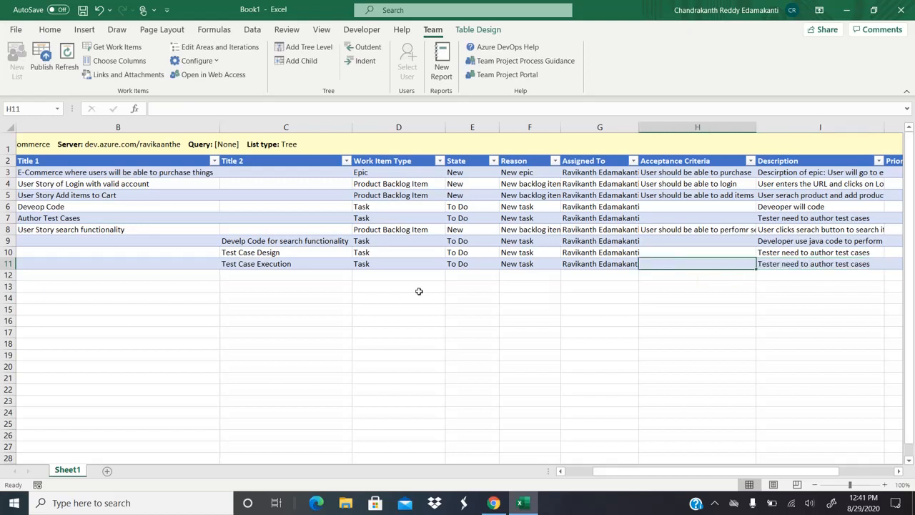
pyautogui.press('Left')
pyautogui.press('Right')
pyautogui.press('Right')
pyautogui.press('F2')
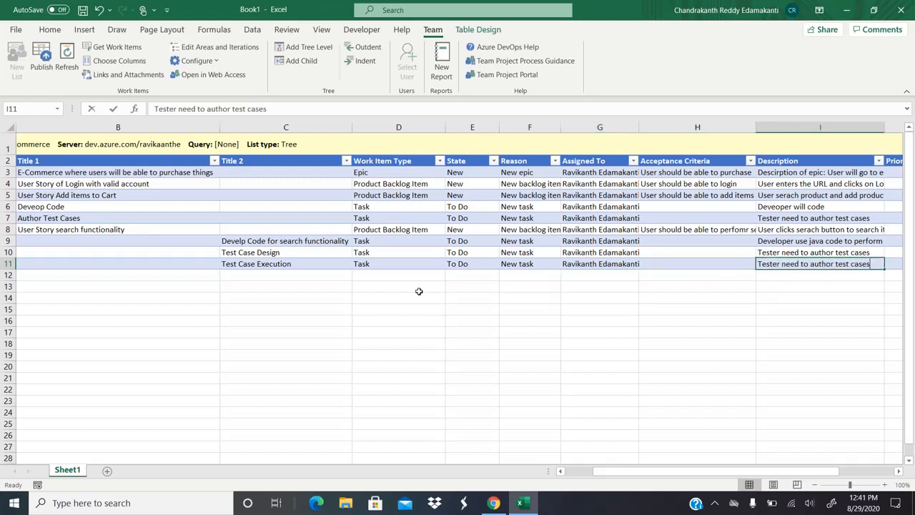
pyautogui.hotkey('shift', 'Home')
pyautogui.hotkey('shift', 'Right')
pyautogui.hotkey('shift', 'Right')
pyautogui.hotkey('shift', 'Right')
pyautogui.hotkey('shift', 'Right')
pyautogui.hotkey('shift', 'Right')
pyautogui.hotkey('shift', 'Right')
pyautogui.hotkey('shift', 'Right')
pyautogui.hotkey('shift', 'Right')
pyautogui.hotkey('shift', 'Right')
pyautogui.hotkey('shift', 'Right')
pyautogui.hotkey('shift', 'Right')
pyautogui.hotkey('shift', 'Right')
pyautogui.hotkey('shift', 'Right')
pyautogui.hotkey('shift', 'Right')
pyautogui.hotkey('shift', 'Right')
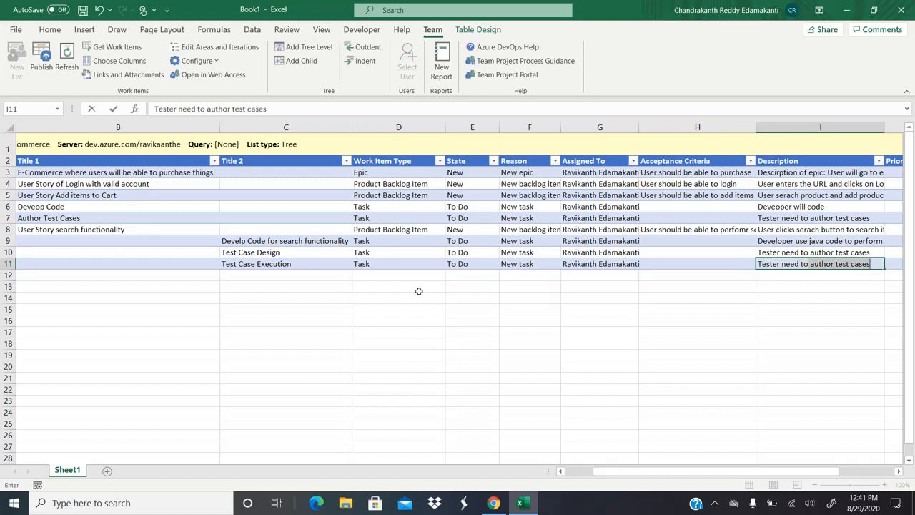
pyautogui.write('exectue test cas')
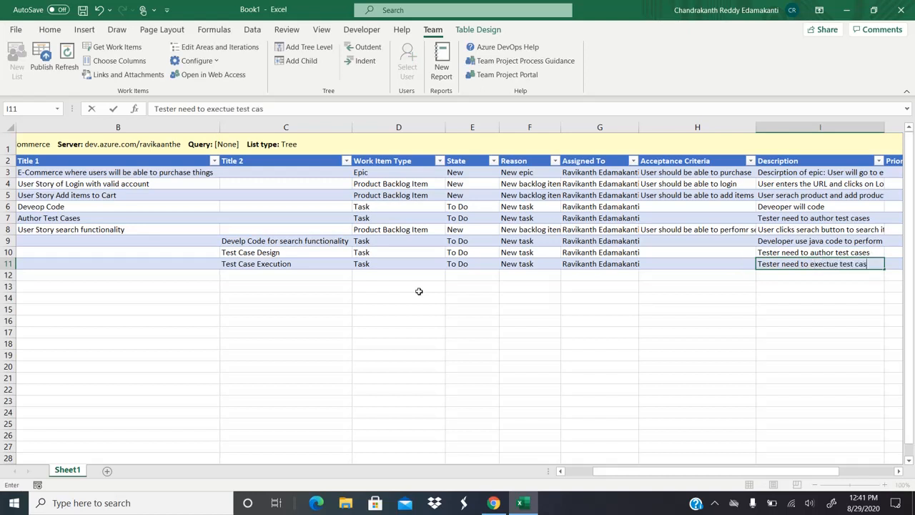
pyautogui.write('es report')
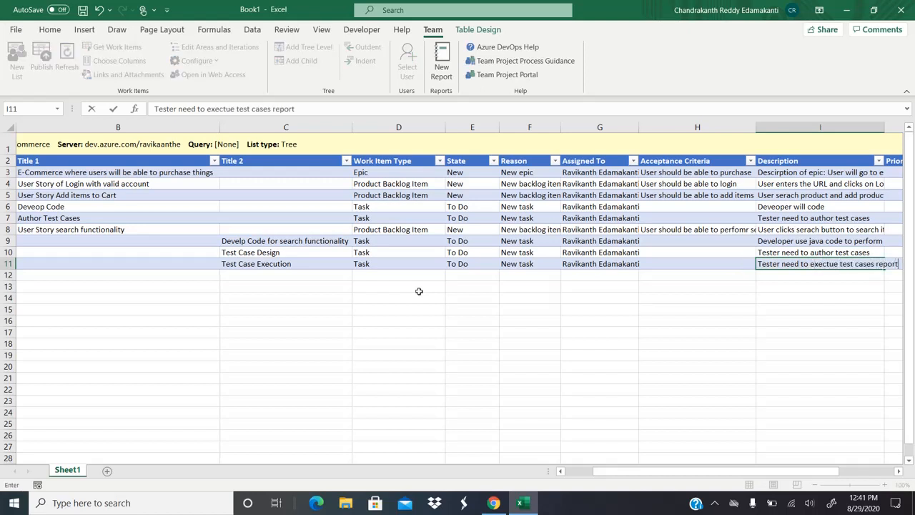
pyautogui.write(' defects')
pyautogui.press('Tab')
pyautogui.write('2')
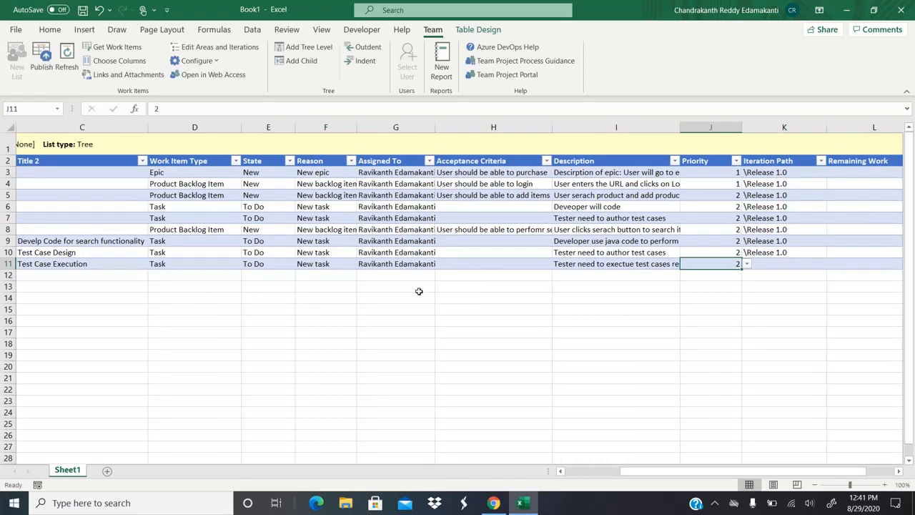
pyautogui.press('Tab')
pyautogui.write('\\')
pyautogui.press('Tab')
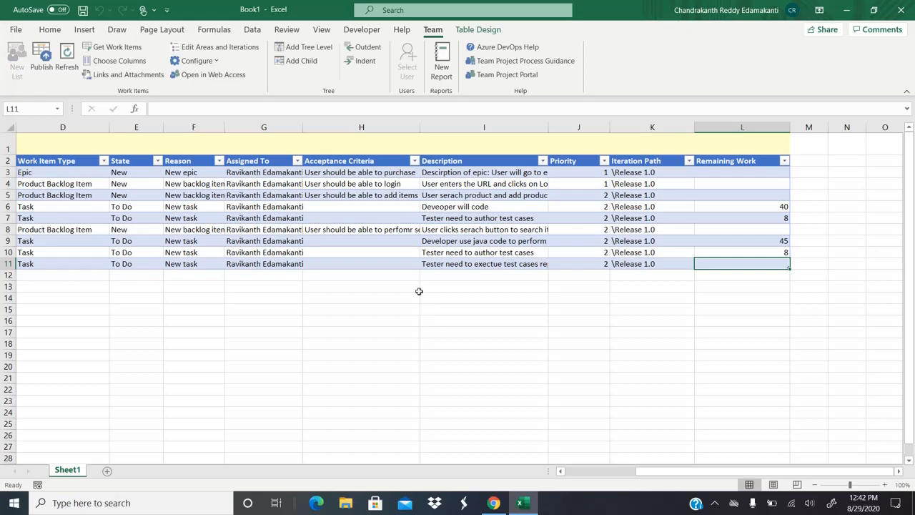
pyautogui.write('24')
pyautogui.press('Return')
# Step: Publish the three new tasks to Azure DevOps
pyautogui.press('Up')
pyautogui.press('Left')
pyautogui.press('Left')
pyautogui.press('Left')
pyautogui.press('Left')
pyautogui.press('Left')
pyautogui.press('Left')
pyautogui.press('Left')
pyautogui.press('Left')
pyautogui.press('Left')
pyautogui.press('Left')
pyautogui.press('Left')
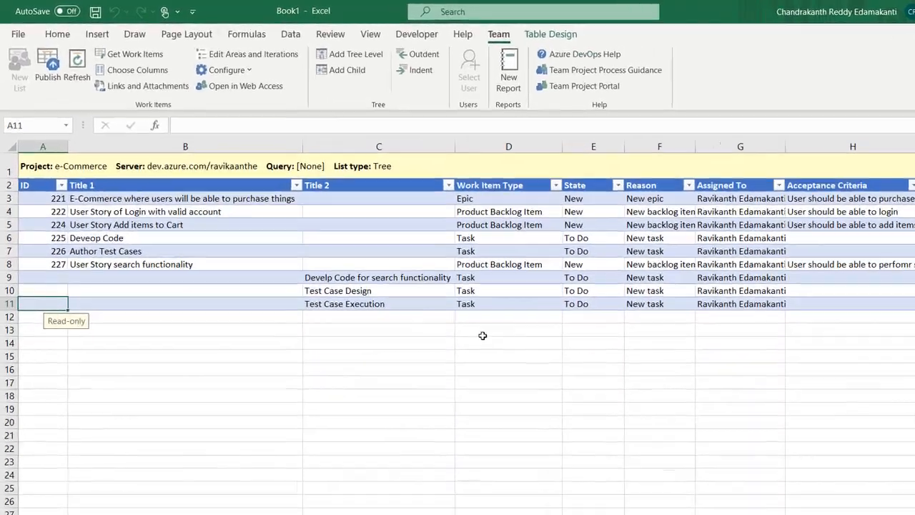
pyautogui.press('Up')
pyautogui.press('Up')
pyautogui.press('Right')
pyautogui.press('Right')
pyautogui.press('Right')
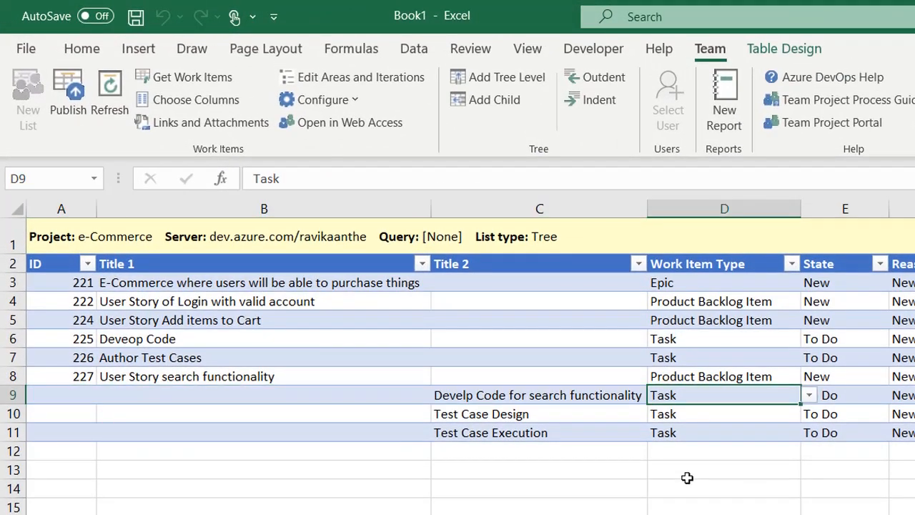
pyautogui.click(64, 116)
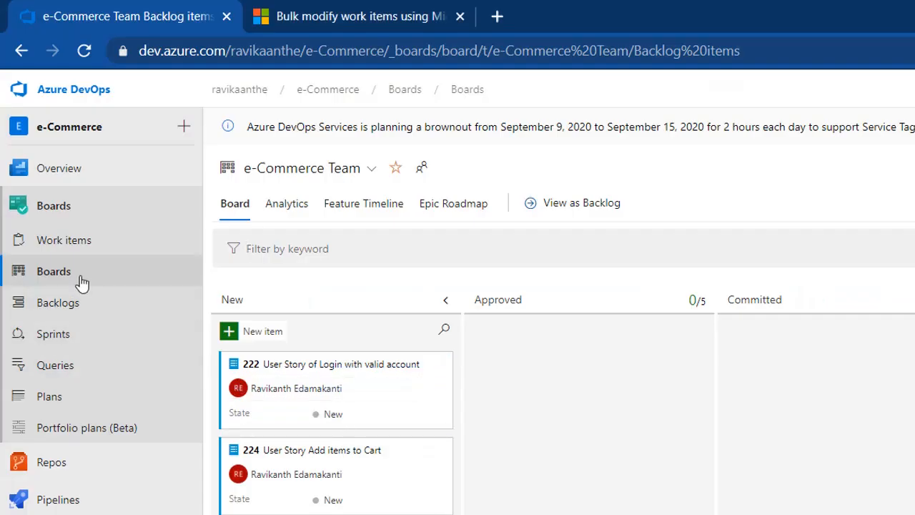
# Step: Check story 227's three child tasks on the e-Commerce Team board and Release 1.0 taskboard
pyautogui.click(81, 283)
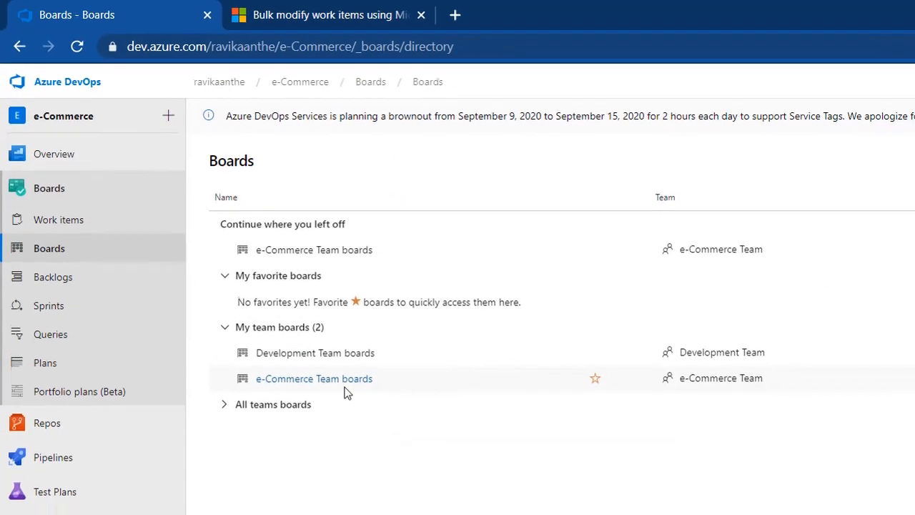
pyautogui.click(346, 389)
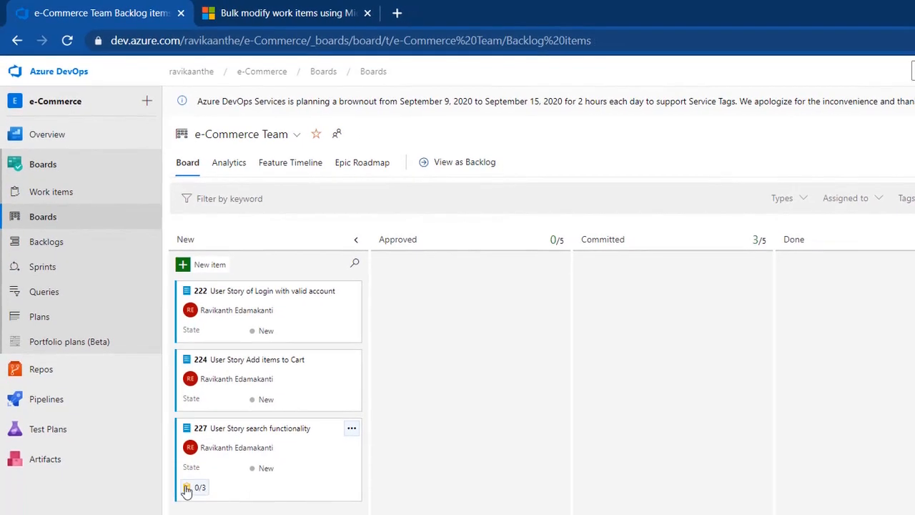
pyautogui.click(197, 489)
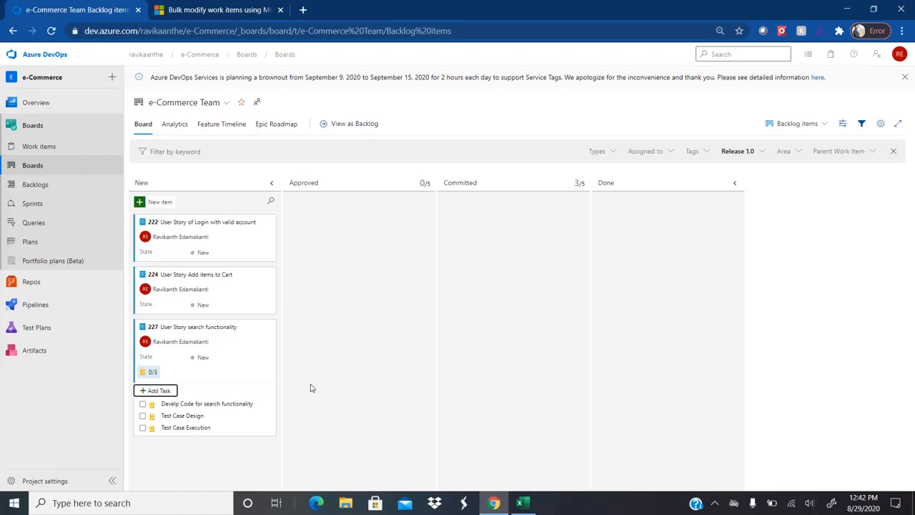
pyautogui.click(42, 205)
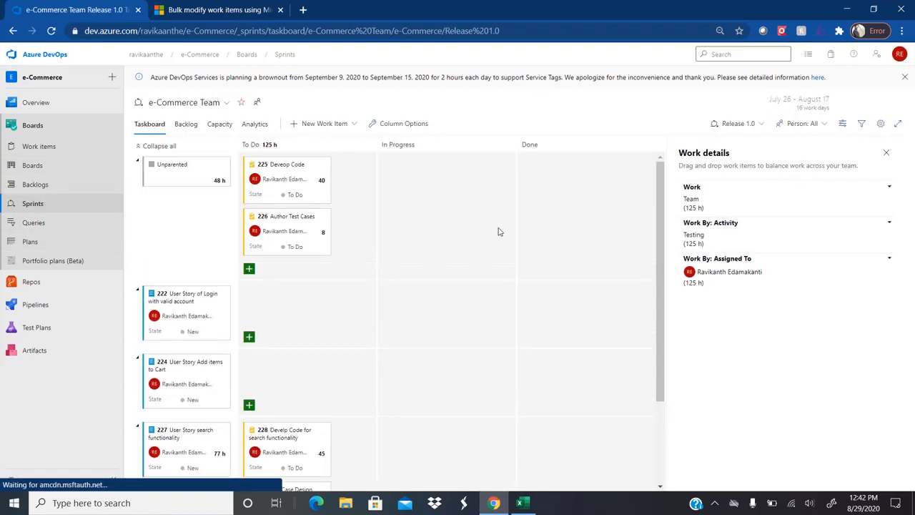
pyautogui.moveTo(660, 236); pyautogui.dragTo(655, 372)
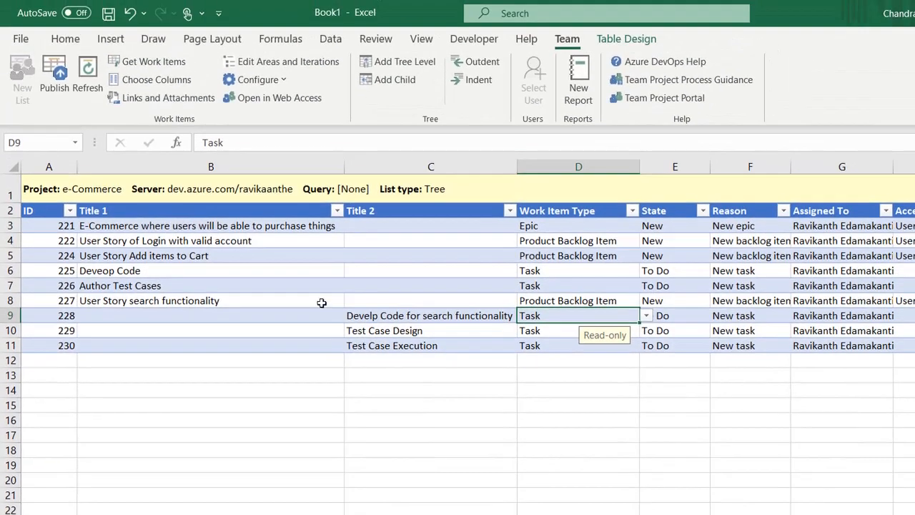
pyautogui.click(322, 303)
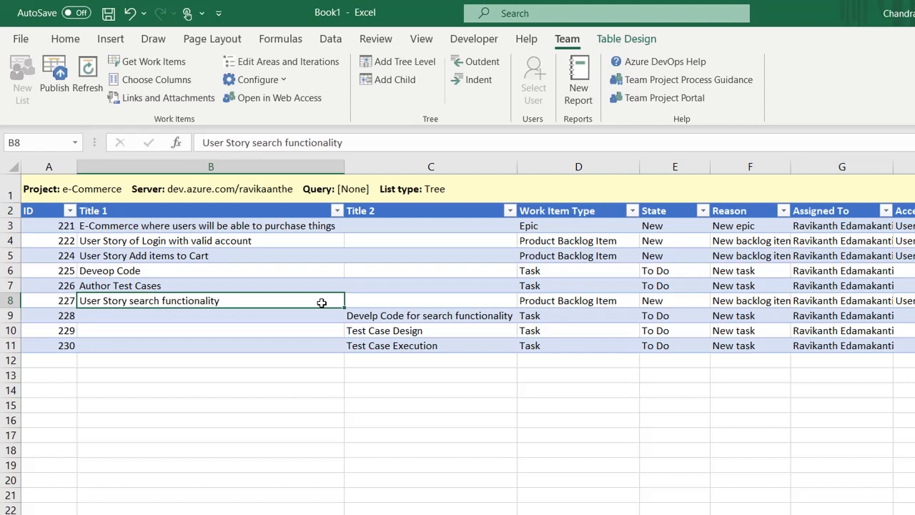
pyautogui.press('Right')
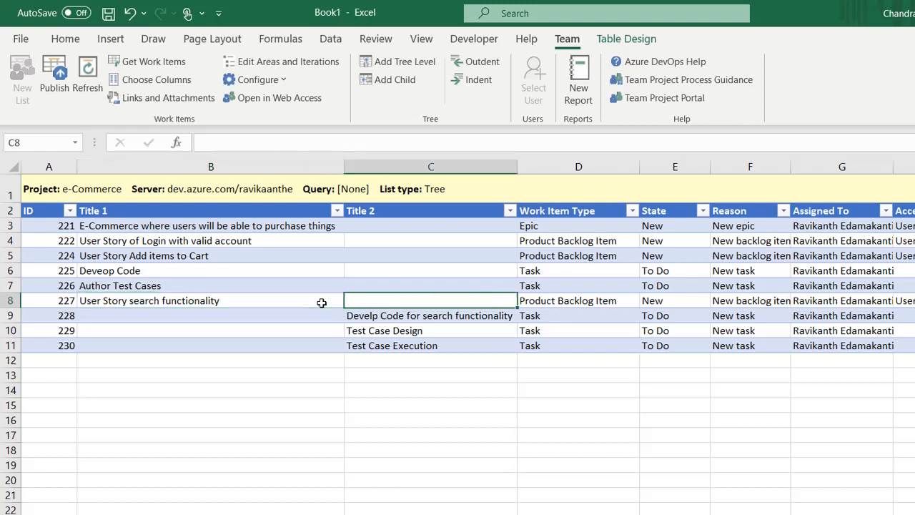
pyautogui.press('Down')
pyautogui.press('Down')
pyautogui.press('Down')
pyautogui.press('Down')
pyautogui.press('Left')
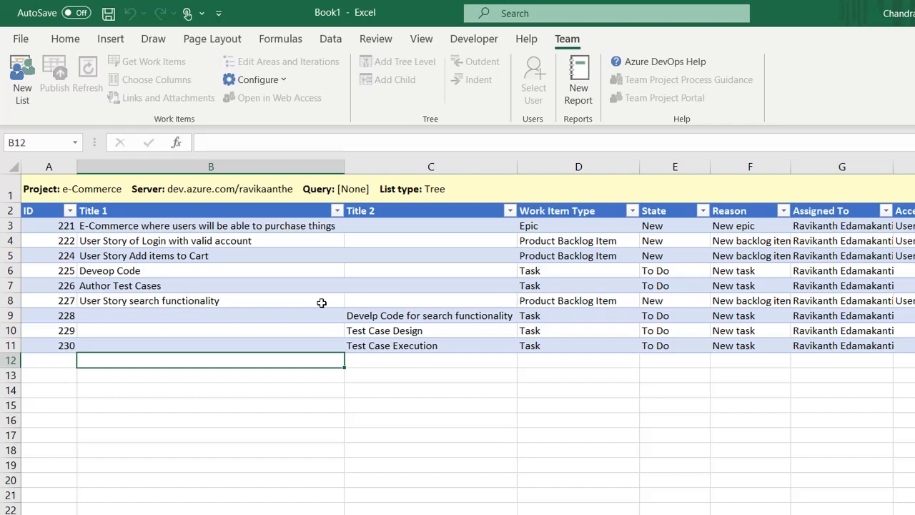
pyautogui.click(322, 303)
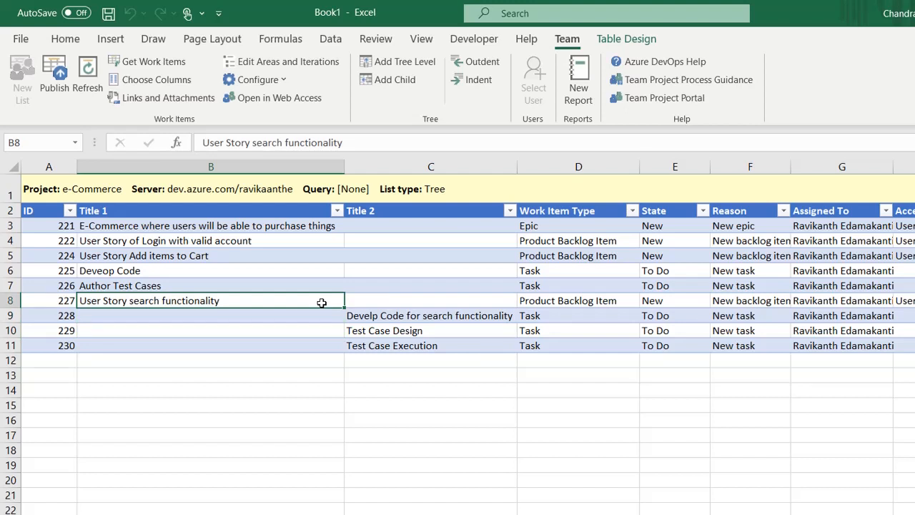
pyautogui.press('Down')
pyautogui.press('Down')
pyautogui.press('Down')
pyautogui.press('Down')
pyautogui.press('Up')
pyautogui.press('Up')
pyautogui.press('Up')
pyautogui.press('Up')
pyautogui.press('Down')
pyautogui.press('Down')
pyautogui.press('Down')
pyautogui.press('Down')
pyautogui.press('Up')
pyautogui.press('Up')
pyautogui.press('Up')
pyautogui.press('Up')
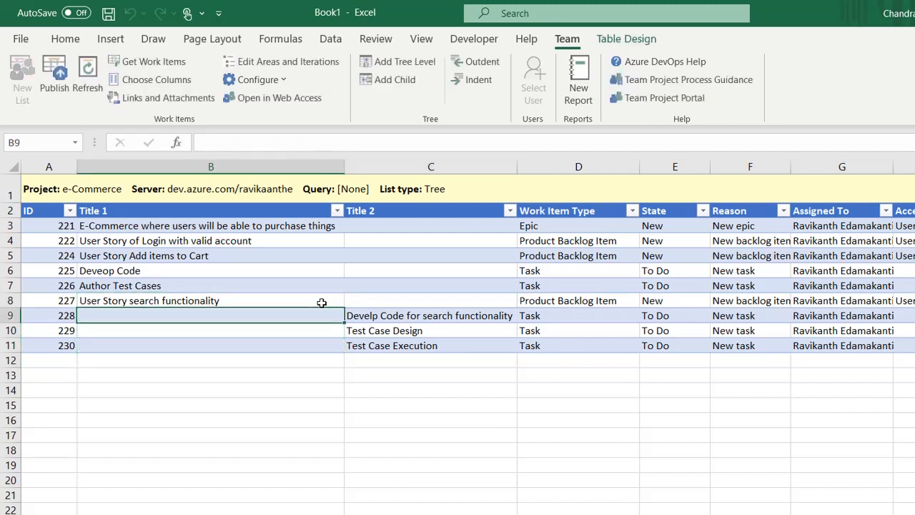
pyautogui.press('Right')
pyautogui.press('Down')
pyautogui.press('Down')
pyautogui.press('Down')
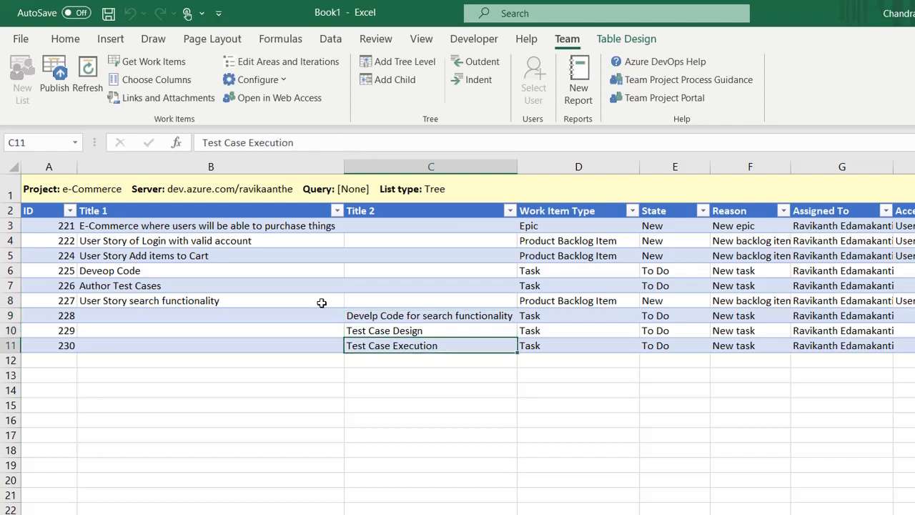
pyautogui.press('Left')
pyautogui.press('Down')
pyautogui.press('Right')
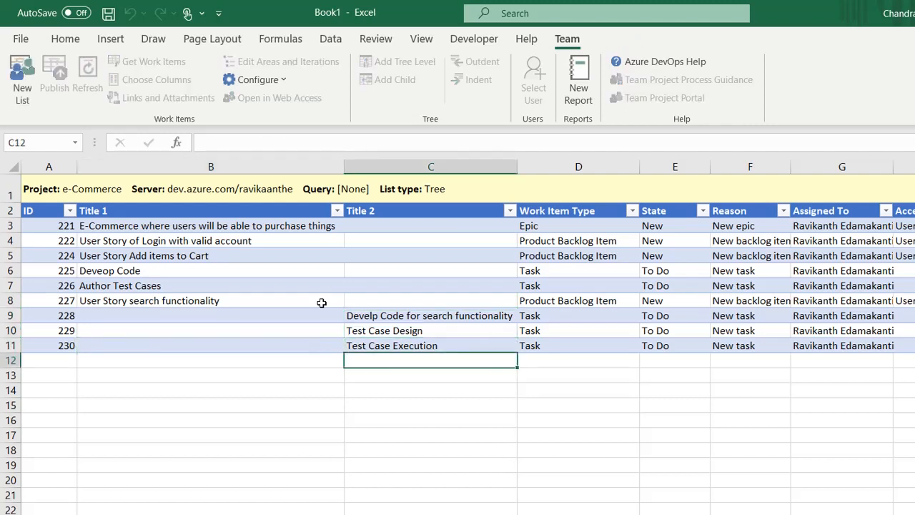
pyautogui.press('Up')
pyautogui.press('Up')
pyautogui.press('Up')
pyautogui.press('Up')
pyautogui.press('Up')
pyautogui.press('Up')
pyautogui.press('Up')
pyautogui.press('Up')
pyautogui.press('Up')
pyautogui.press('Up')
pyautogui.press('Down')
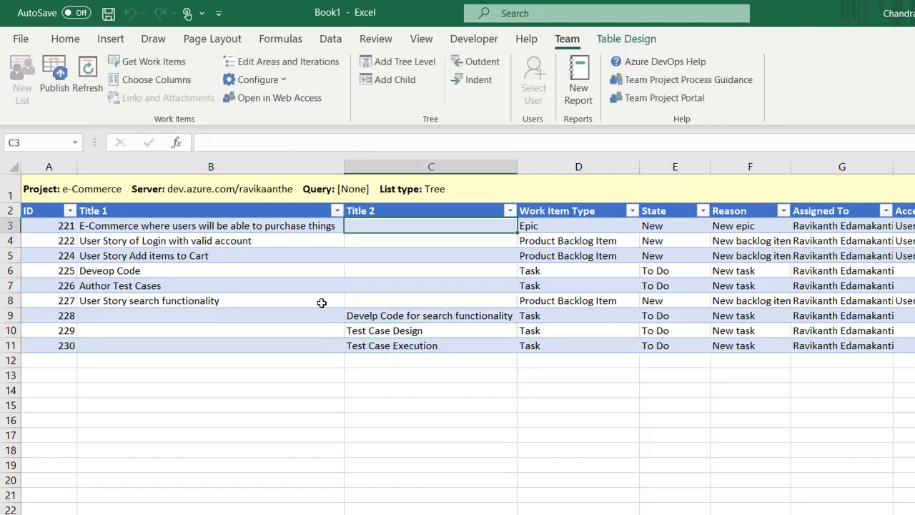
pyautogui.press('Down')
pyautogui.press('Down')
pyautogui.press('Down')
pyautogui.press('Down')
pyautogui.press('Down')
pyautogui.press('Down')
pyautogui.press('Down')
pyautogui.press('Down')
pyautogui.press('Down')
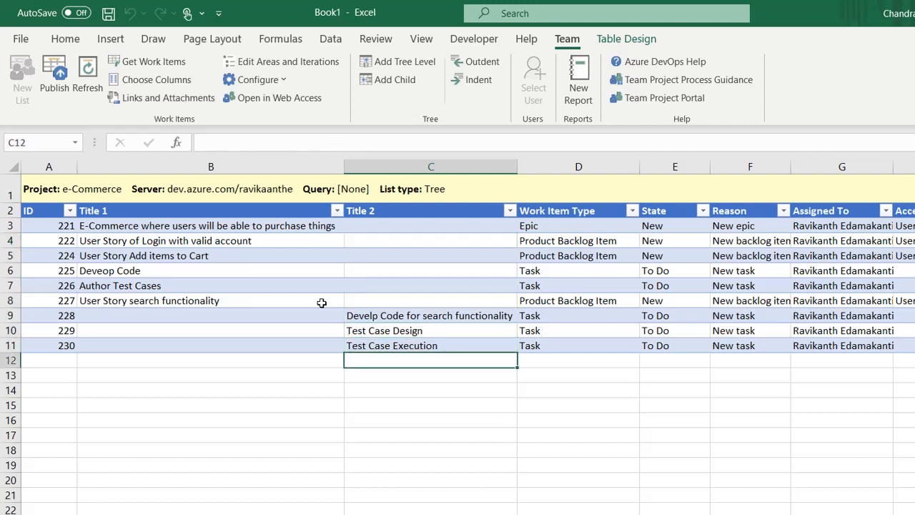
# Step: Enter a row 12 bug title about the user not seeing searched products and autofit column C
pyautogui.write('Bug')
pyautogui.write('w')
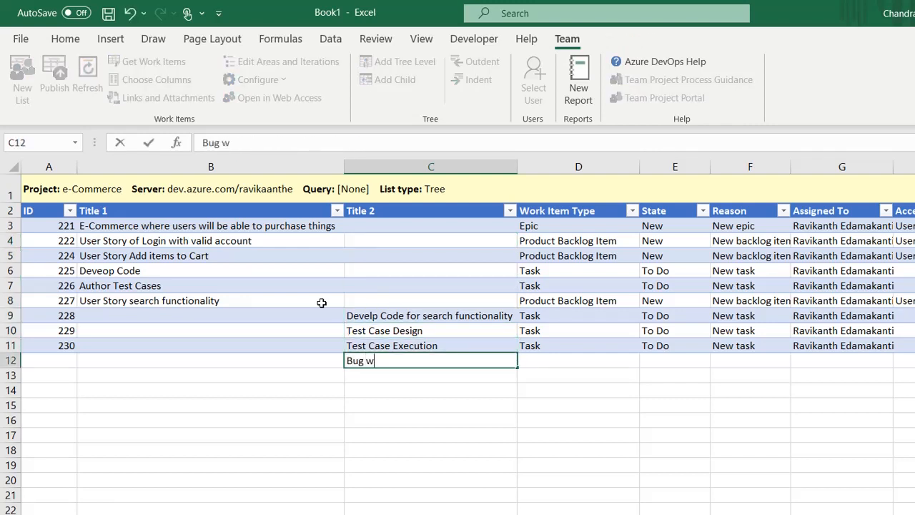
pyautogui.write('here user')
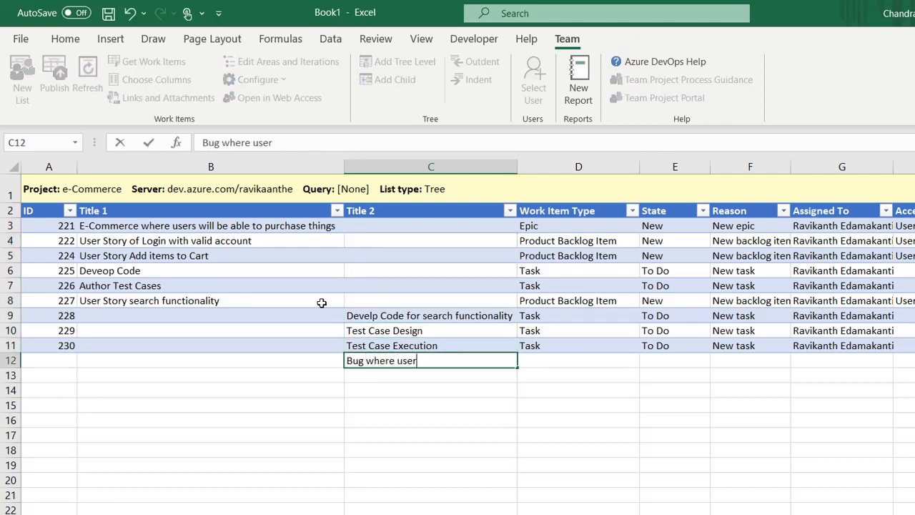
pyautogui.write(' is not able to se')
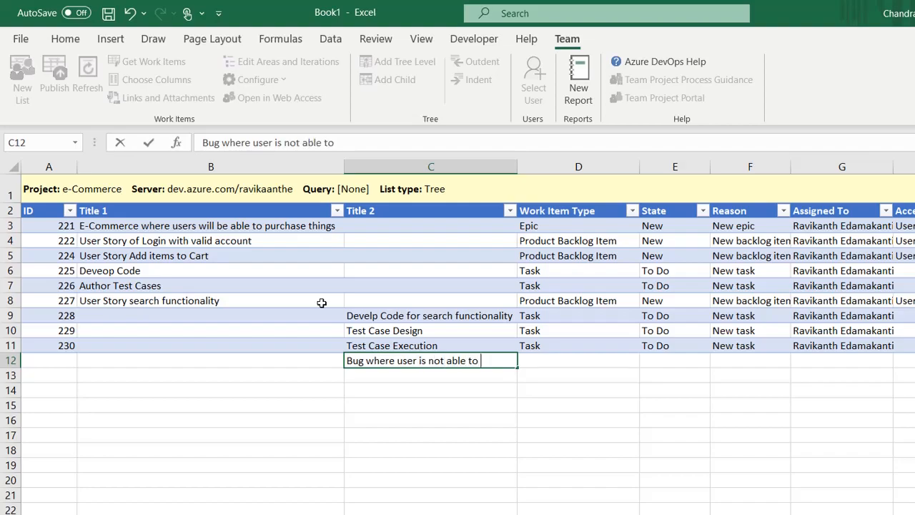
pyautogui.write('e the')
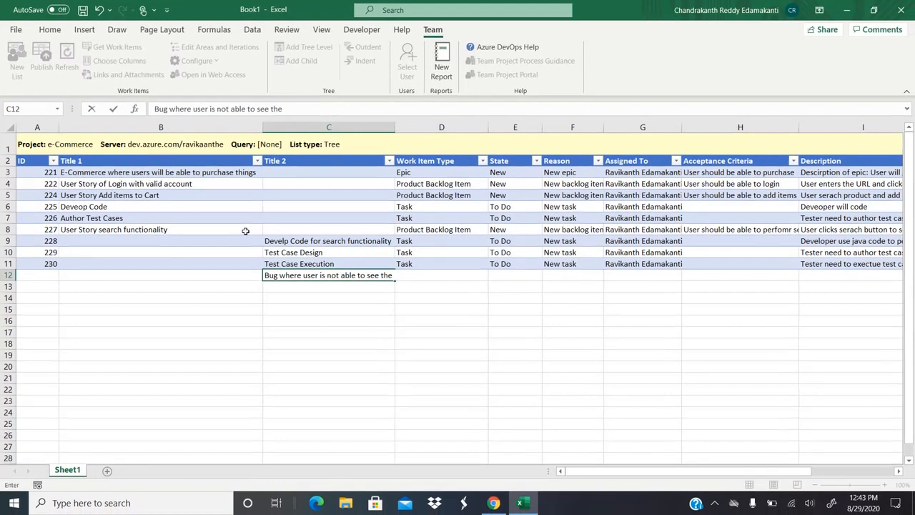
pyautogui.write(' produc')
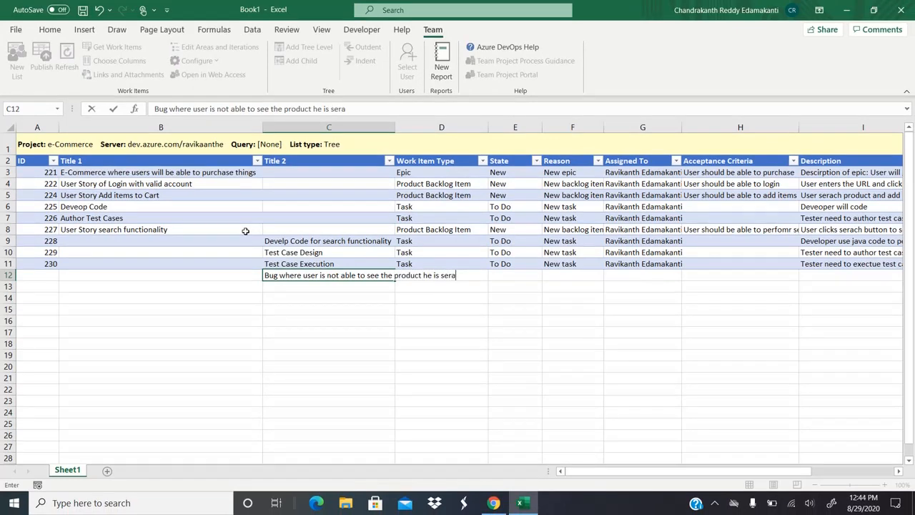
pyautogui.write('t he is searching for')
pyautogui.press('Tab')
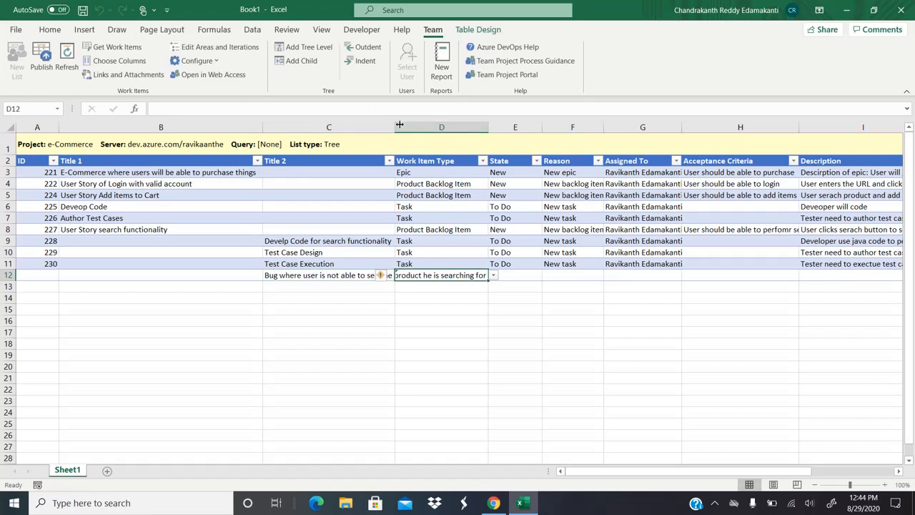
pyautogui.doubleClick(397, 127)
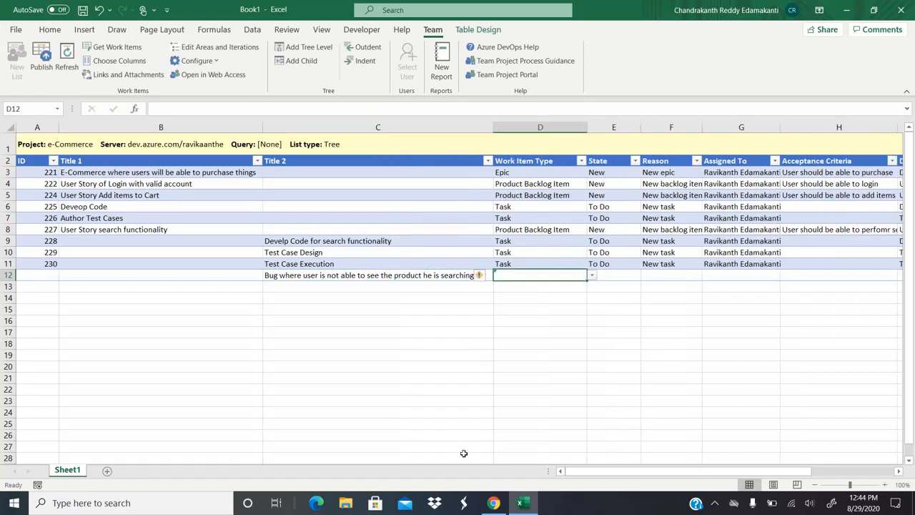
pyautogui.click(494, 502)
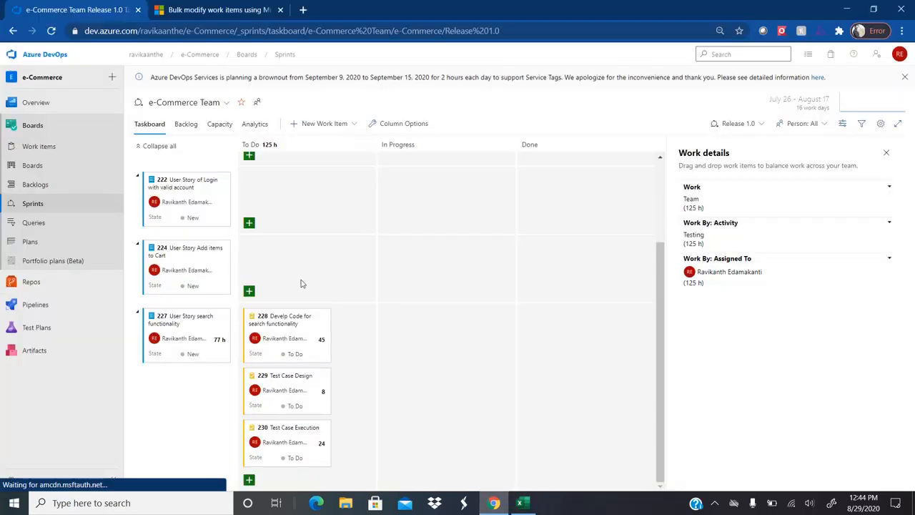
# Step: Include Bugs in the work items filter and open bug 206 'Defect 2 Test Case 2'
pyautogui.click(43, 146)
pyautogui.click(387, 254)
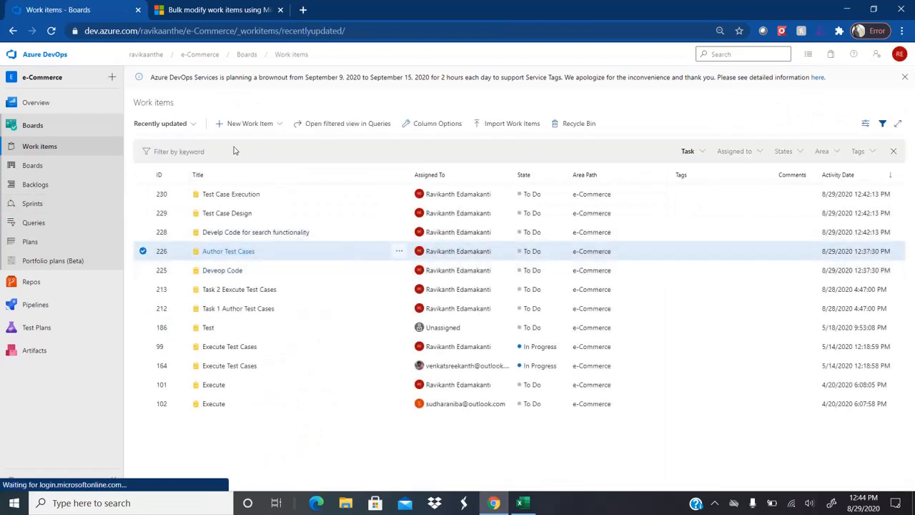
pyautogui.click(688, 151)
pyautogui.click(600, 171)
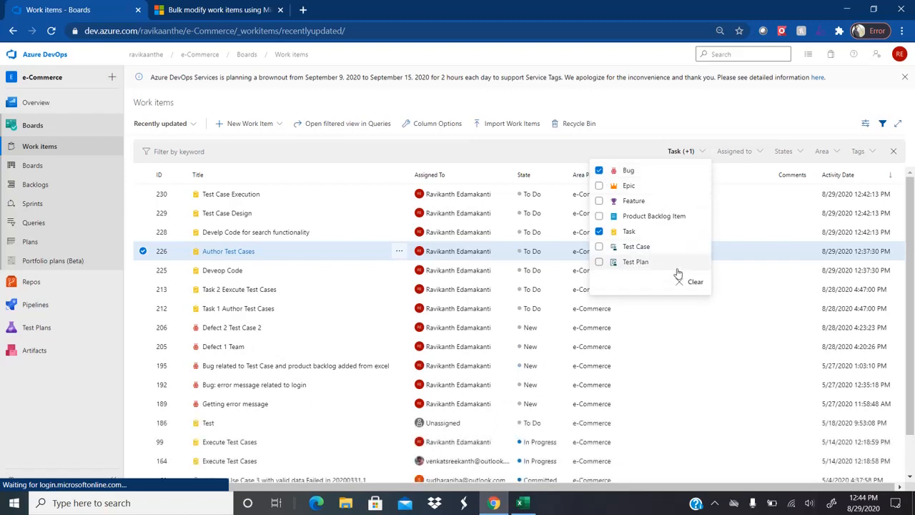
pyautogui.click(236, 330)
pyautogui.click(235, 329)
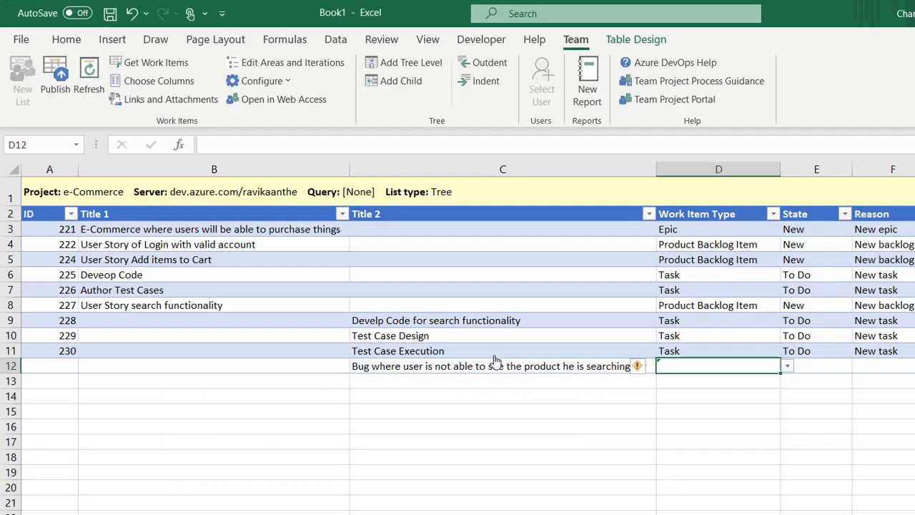
# Step: Set row 12's work item type to Bug
pyautogui.click(789, 369)
pyautogui.click(721, 385)
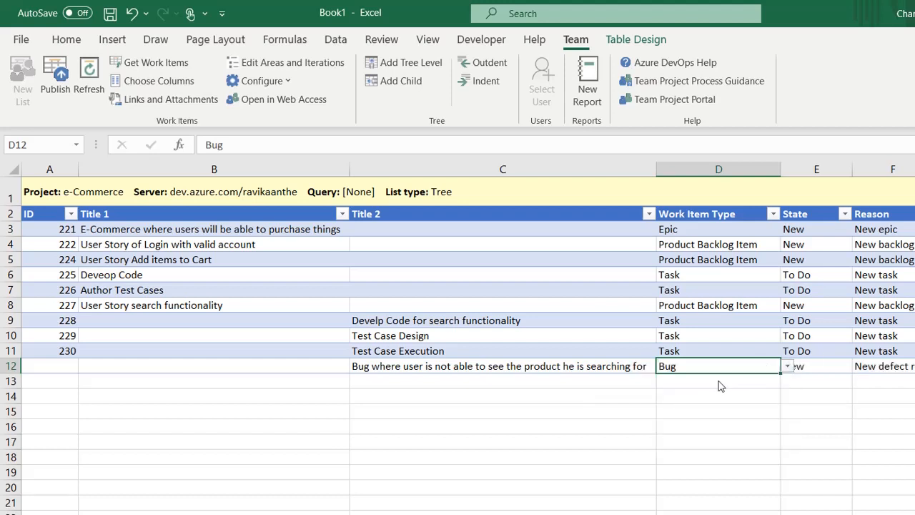
pyautogui.press('Tab')
pyautogui.press('Tab')
pyautogui.press('Tab')
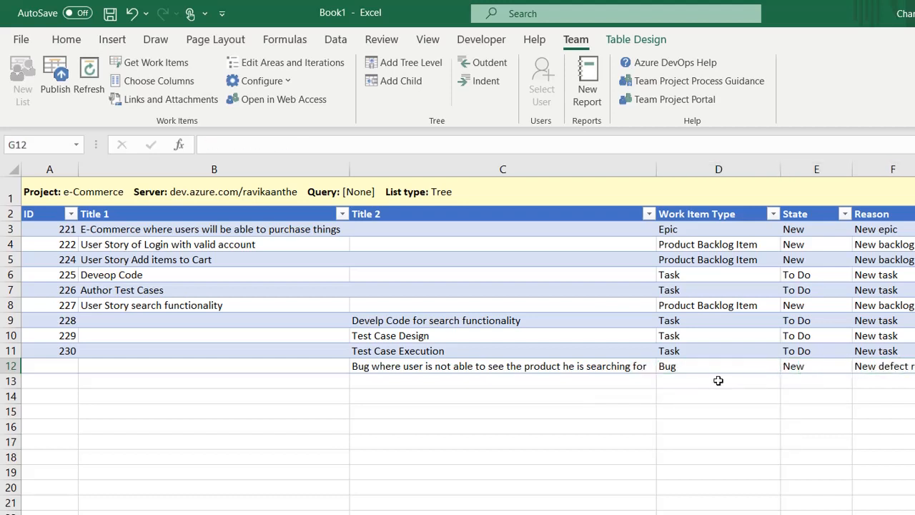
pyautogui.press('Tab')
# Step: In Choose Columns for the Bug type, add the Repro Steps field to the selected columns
pyautogui.click(158, 80)
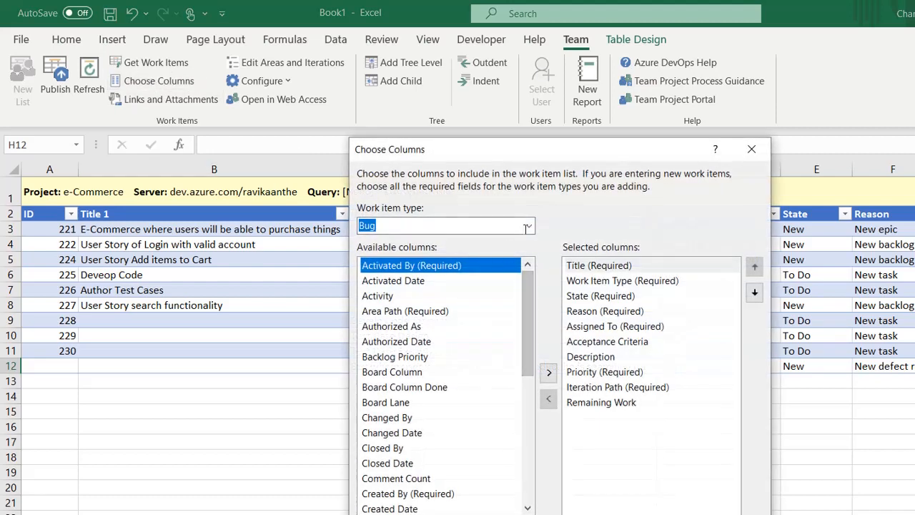
pyautogui.click(529, 226)
pyautogui.click(413, 268)
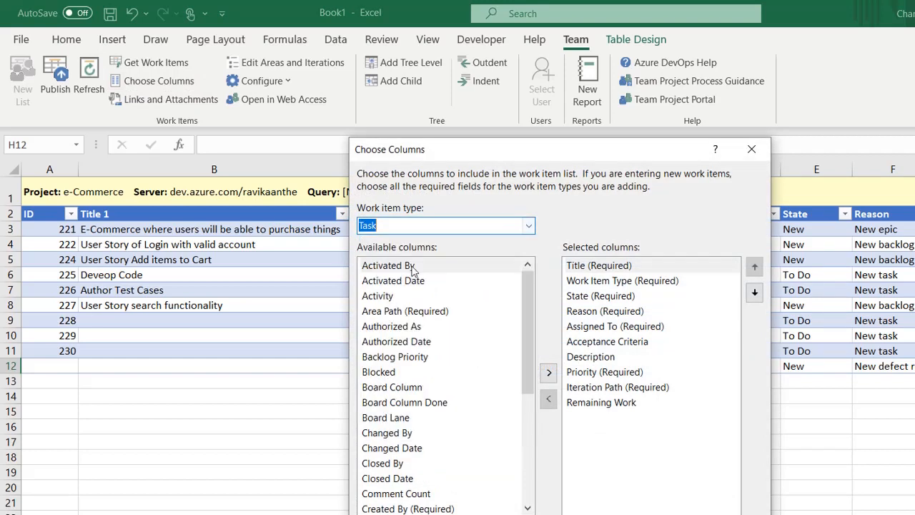
pyautogui.click(528, 226)
pyautogui.click(415, 256)
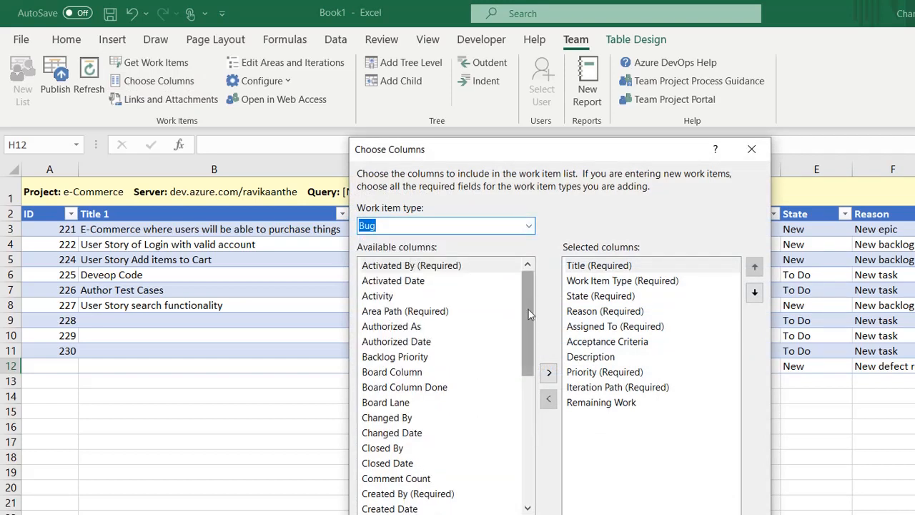
pyautogui.moveTo(529, 315); pyautogui.dragTo(530, 326)
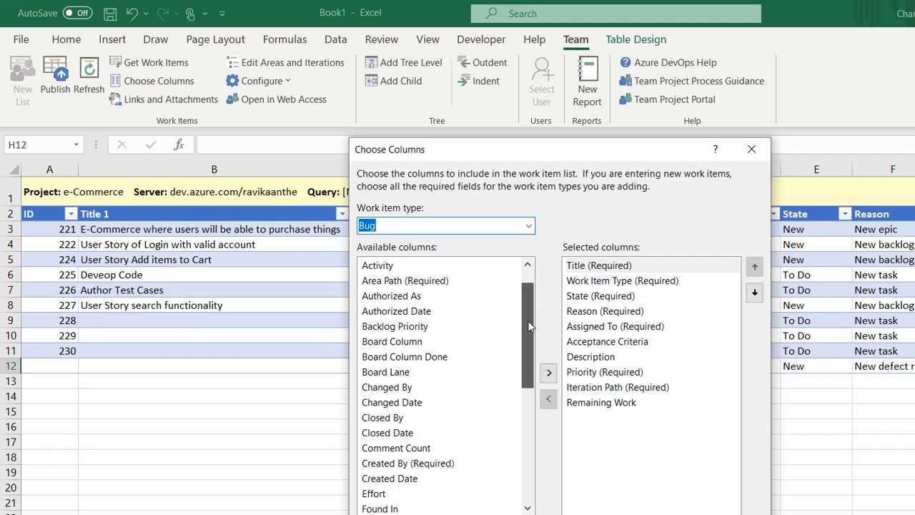
pyautogui.moveTo(529, 326); pyautogui.dragTo(530, 404)
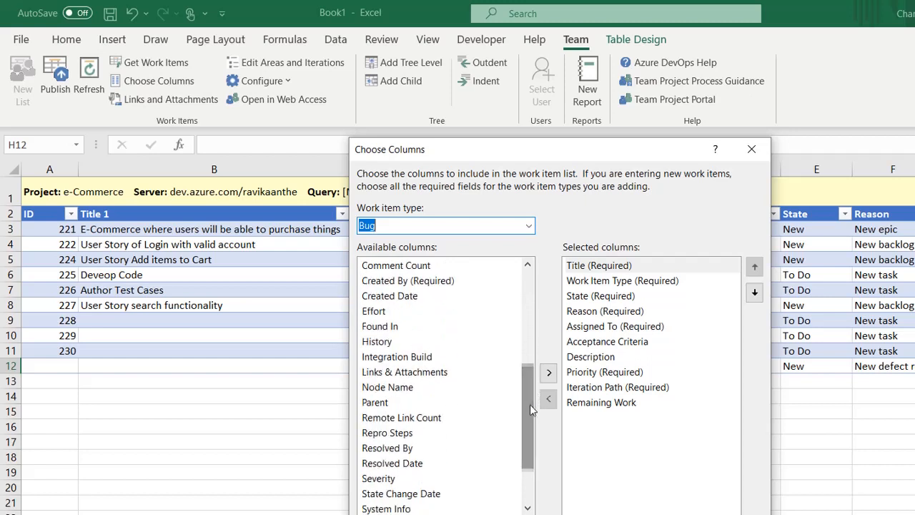
pyautogui.click(403, 436)
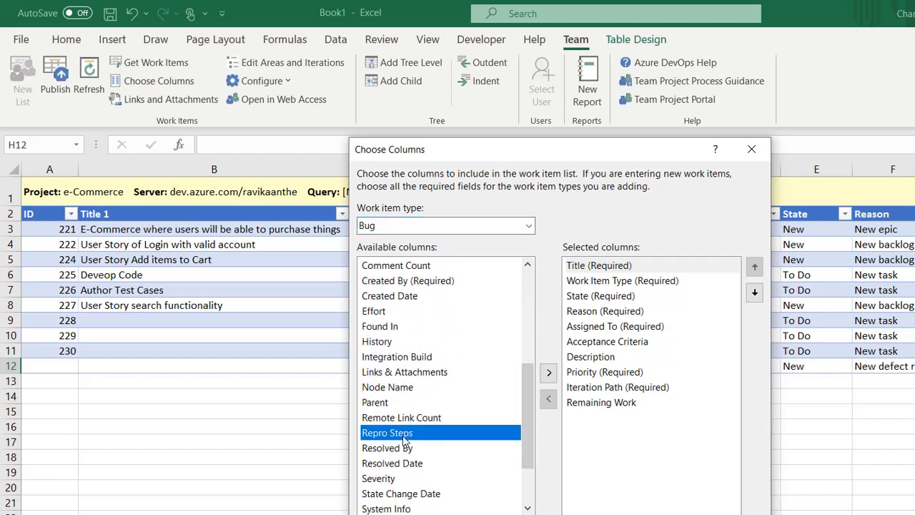
pyautogui.click(549, 374)
# Step: Move Repro Steps to the bottom of the column order and apply the column choices
pyautogui.click(756, 297)
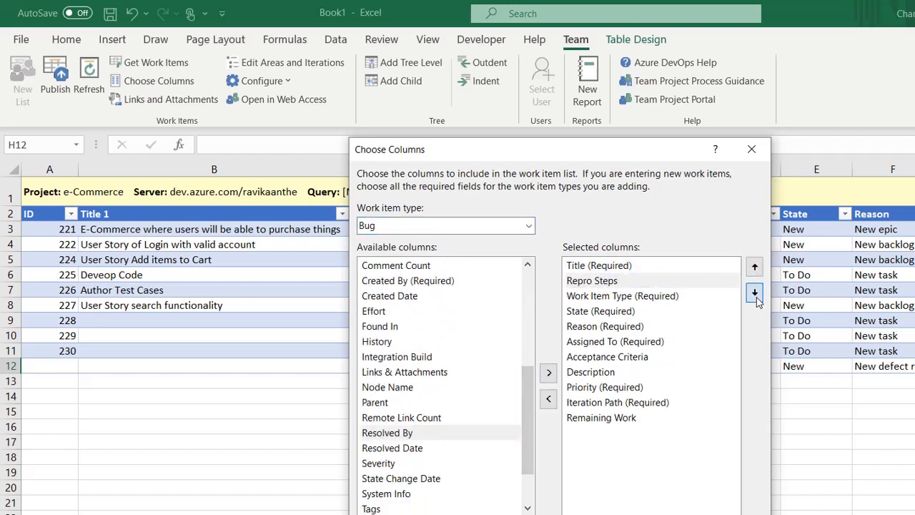
pyautogui.doubleClick(755, 294)
pyautogui.click(755, 294)
pyautogui.doubleClick(755, 294)
pyautogui.doubleClick(755, 294)
pyautogui.click(755, 294)
pyautogui.click(755, 294)
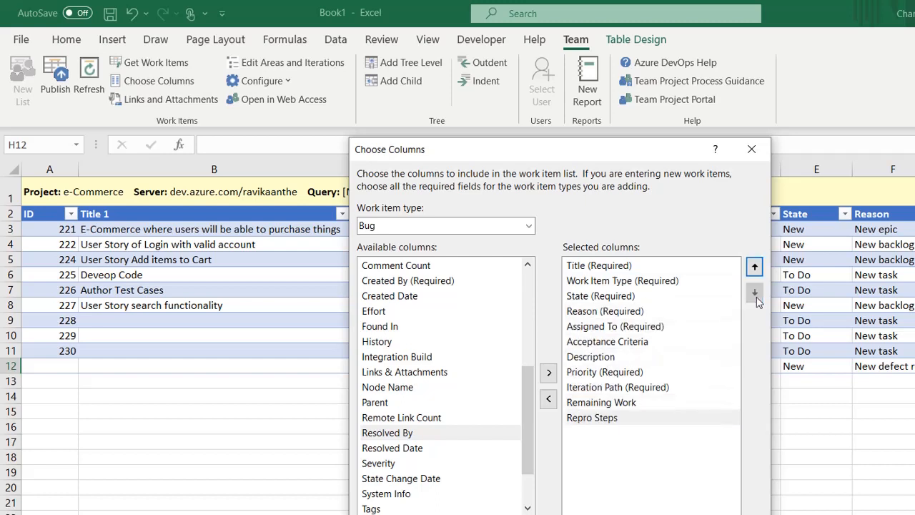
pyautogui.click(526, 406)
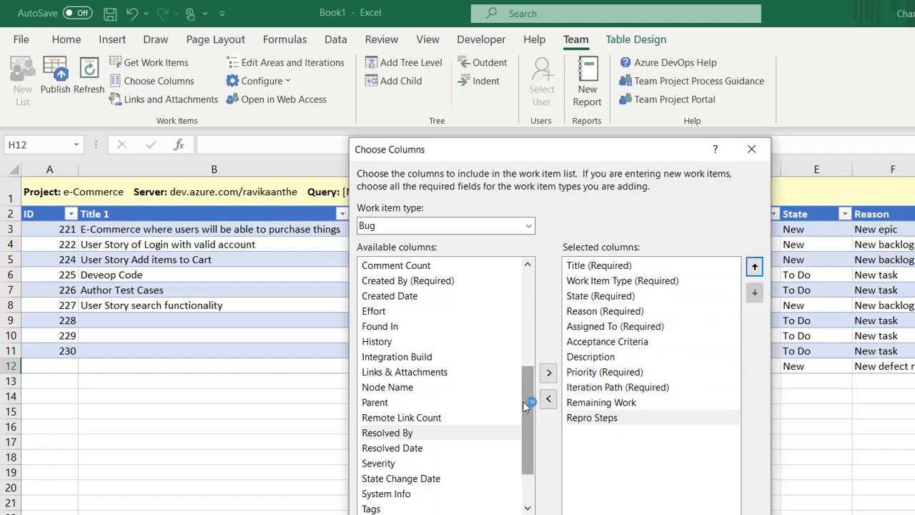
pyautogui.moveTo(524, 407)
pyautogui.mouseDown()
pyautogui.moveTo(527, 360)
pyautogui.moveTo(536, 419)
pyautogui.mouseUp()
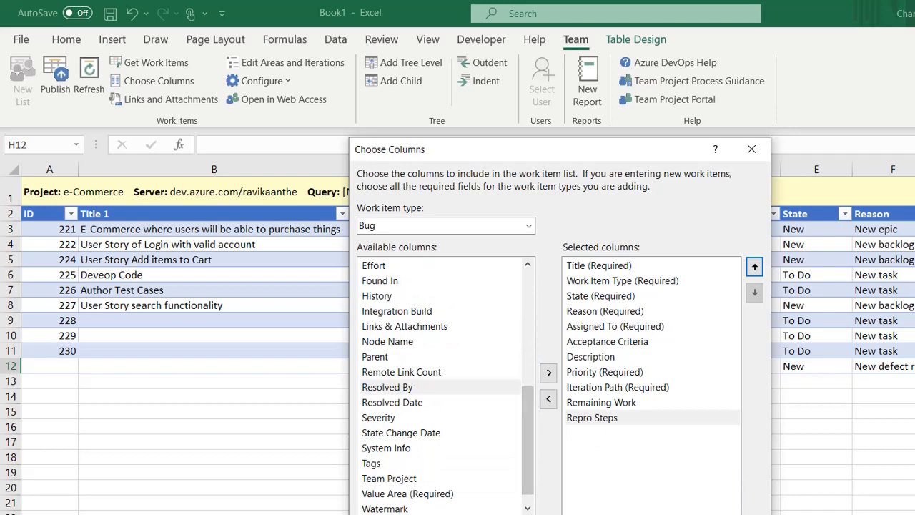
pyautogui.click(661, 513)
pyautogui.press('Right')
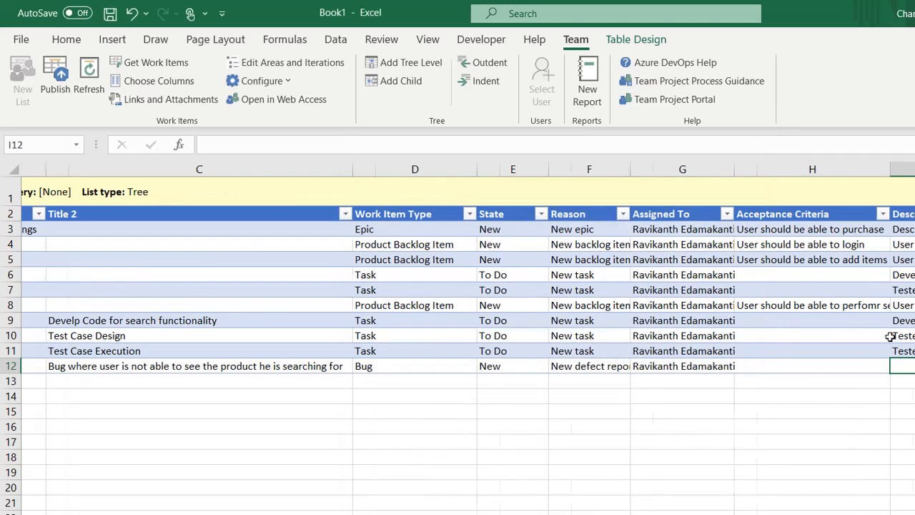
# Step: Review row 12's auto-filled values and the new Repro Steps column
pyautogui.press('Left')
pyautogui.press('Left')
pyautogui.press('Left')
pyautogui.press('Left')
pyautogui.press('Left')
pyautogui.press('Right')
pyautogui.press('Right')
pyautogui.press('Right')
pyautogui.press('Right')
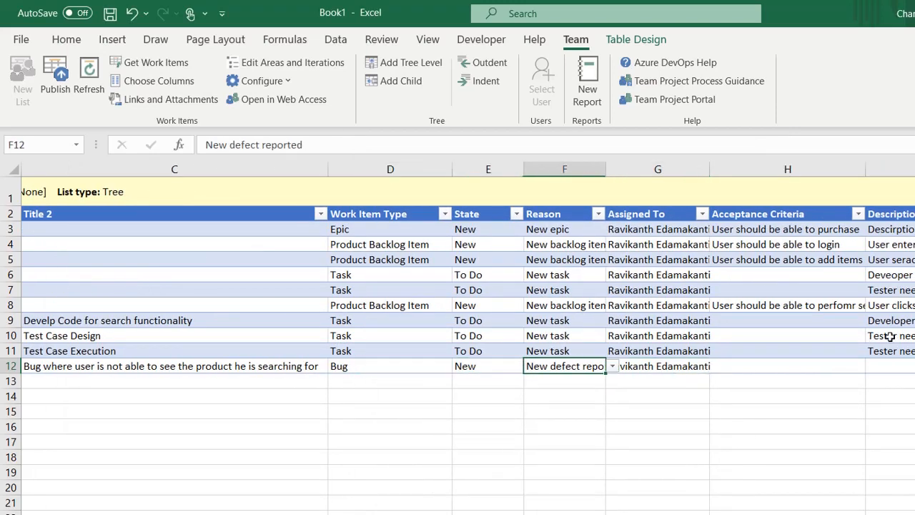
pyautogui.press('Right')
pyautogui.press('Right')
pyautogui.press('Right')
pyautogui.press('Right')
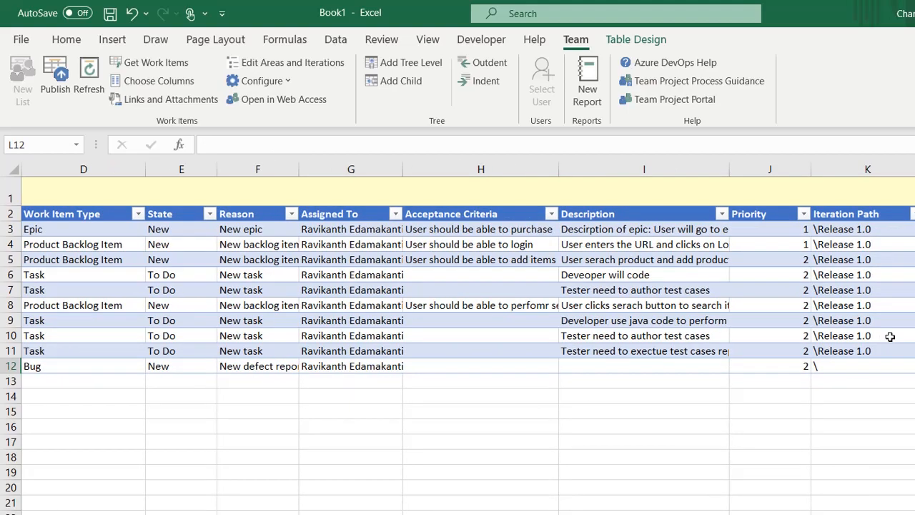
pyautogui.press('Right')
pyautogui.press('Right')
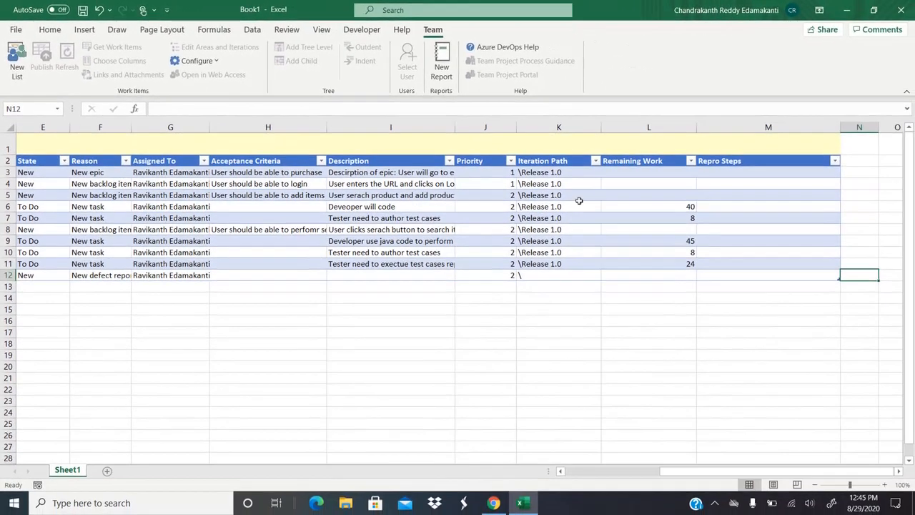
pyautogui.click(304, 266)
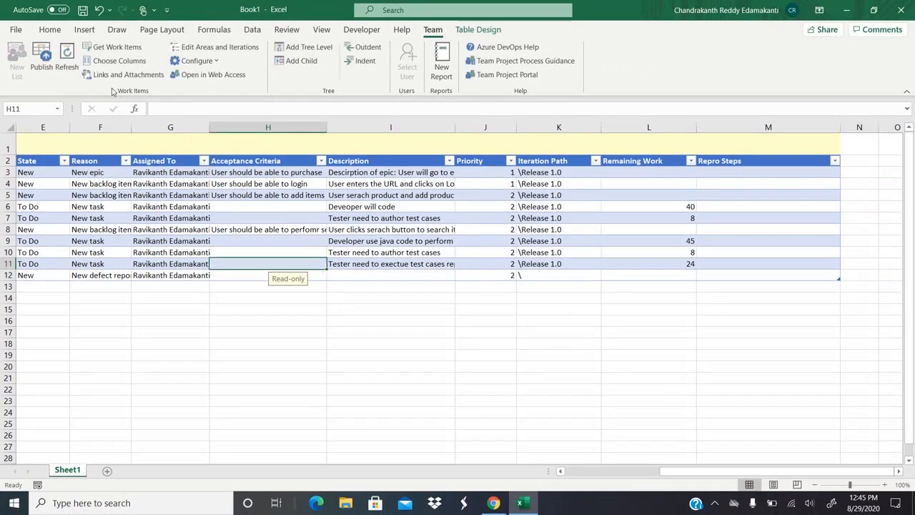
# Step: In Choose Columns for Bug, add the System Info field to the selected columns
pyautogui.click(109, 64)
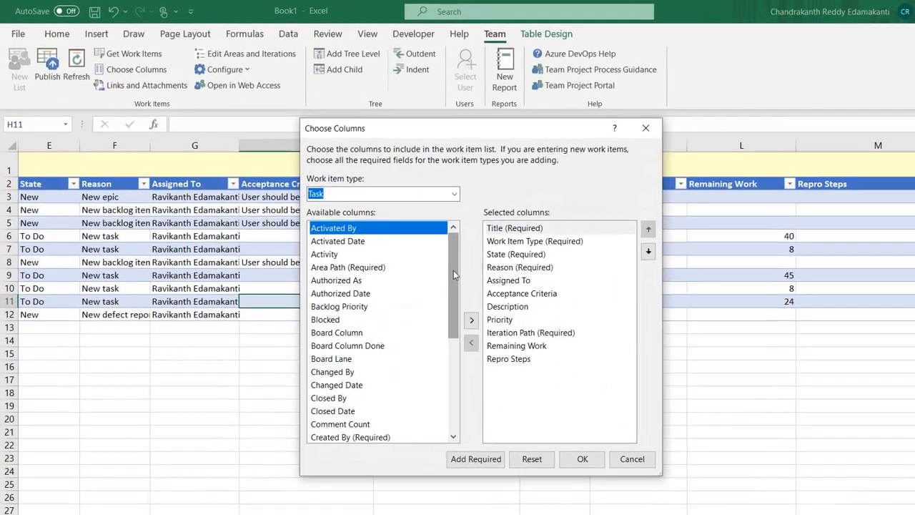
pyautogui.moveTo(398, 242); pyautogui.dragTo(396, 294)
pyautogui.moveTo(491, 364); pyautogui.dragTo(490, 391)
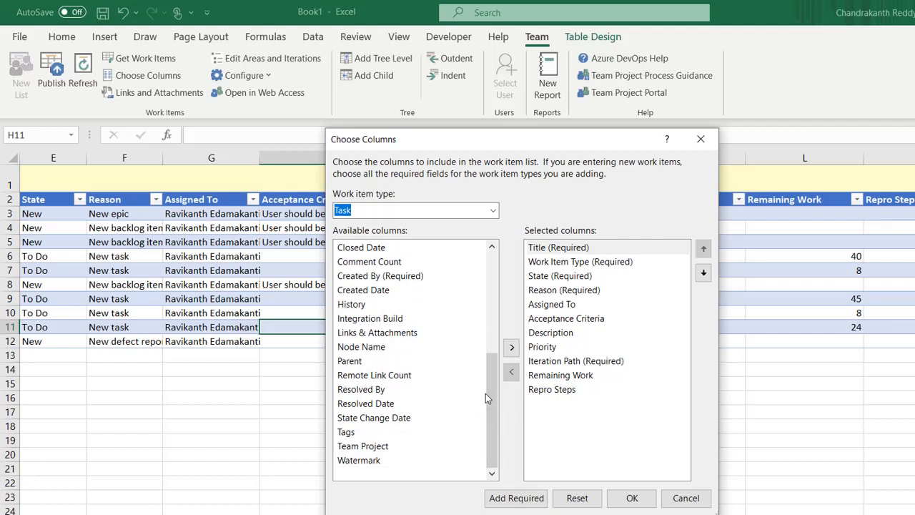
pyautogui.click(493, 210)
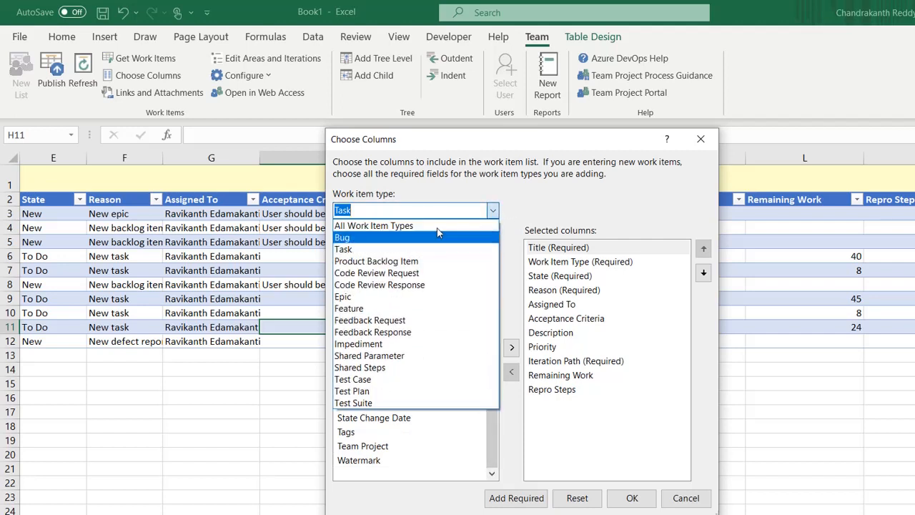
pyautogui.click(367, 240)
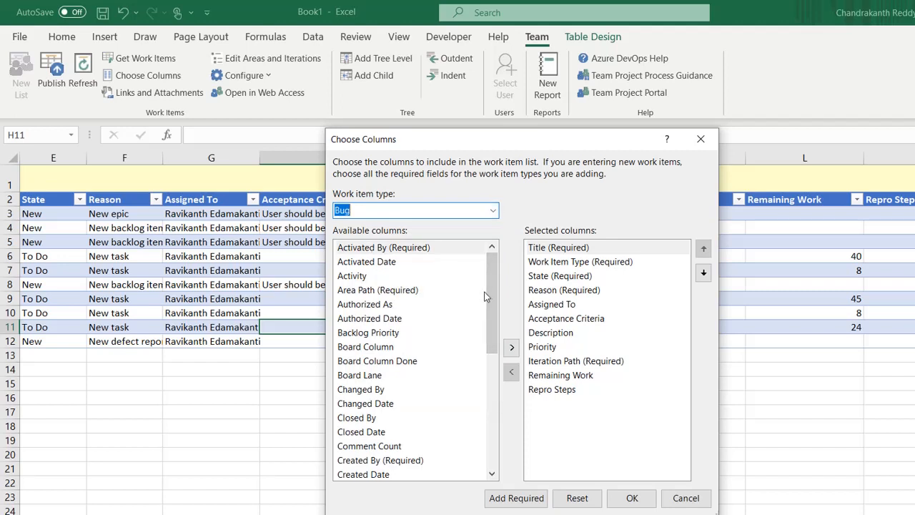
pyautogui.moveTo(489, 296); pyautogui.dragTo(493, 403)
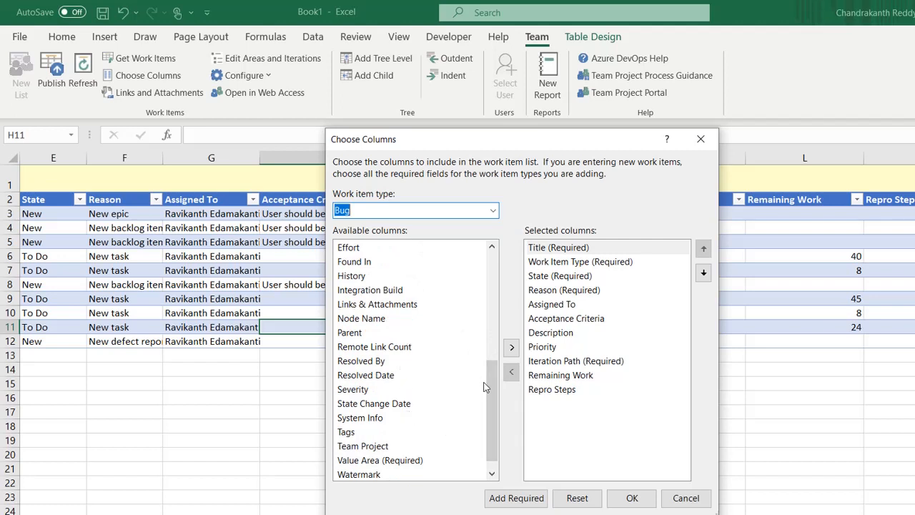
pyautogui.moveTo(495, 394)
pyautogui.mouseDown()
pyautogui.moveTo(495, 294)
pyautogui.moveTo(497, 408)
pyautogui.mouseUp()
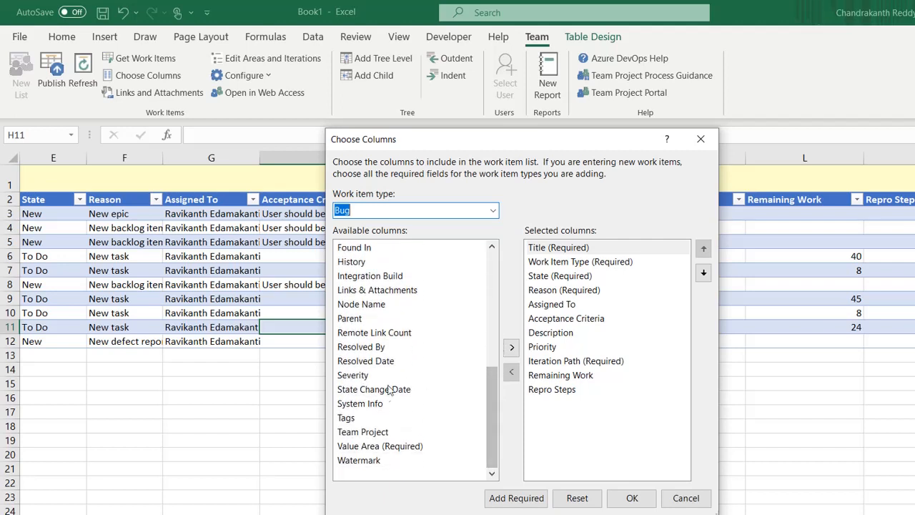
pyautogui.click(377, 405)
pyautogui.click(511, 348)
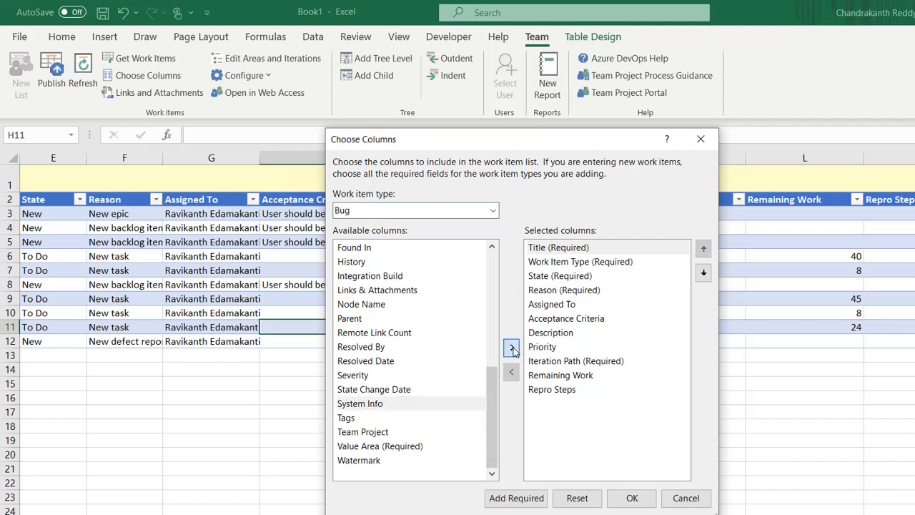
# Step: Move System Info to the end of the column order and confirm the choices
pyautogui.click(703, 279)
pyautogui.tripleClick(704, 279)
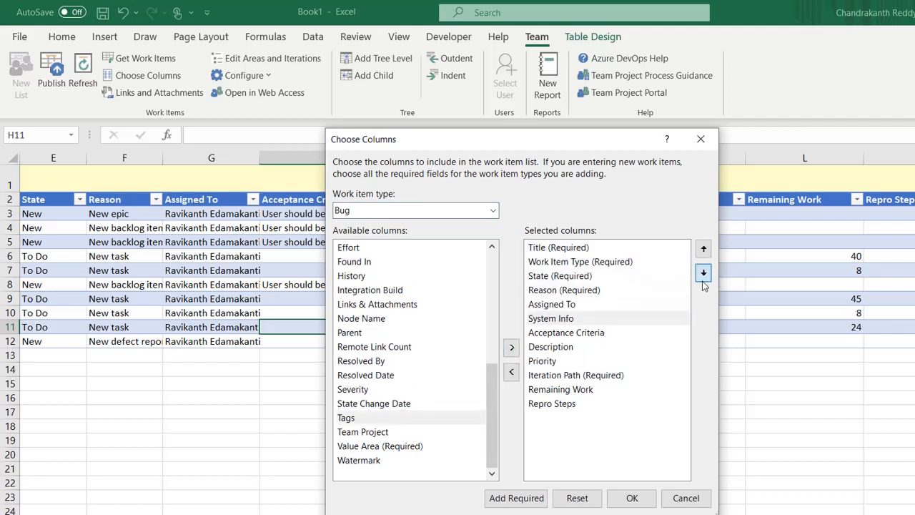
pyautogui.doubleClick(704, 278)
pyautogui.tripleClick(704, 279)
pyautogui.click(704, 278)
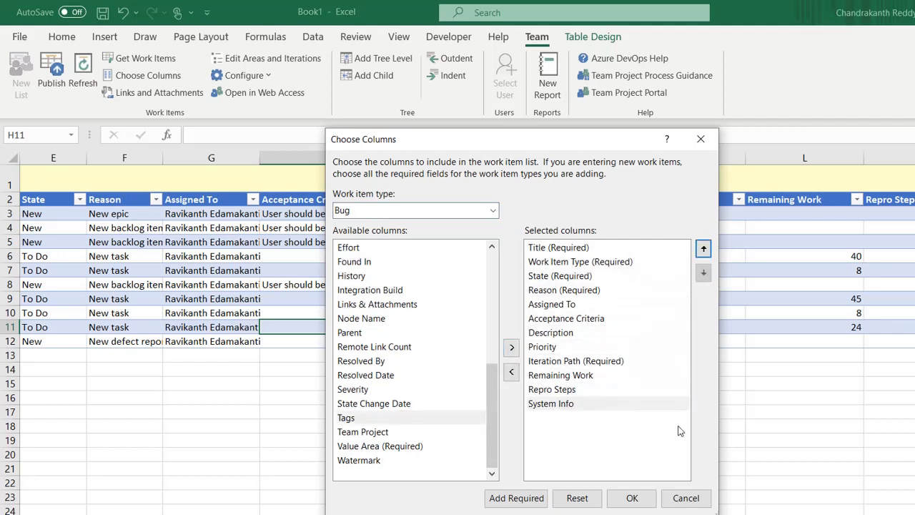
pyautogui.click(631, 497)
pyautogui.click(901, 331)
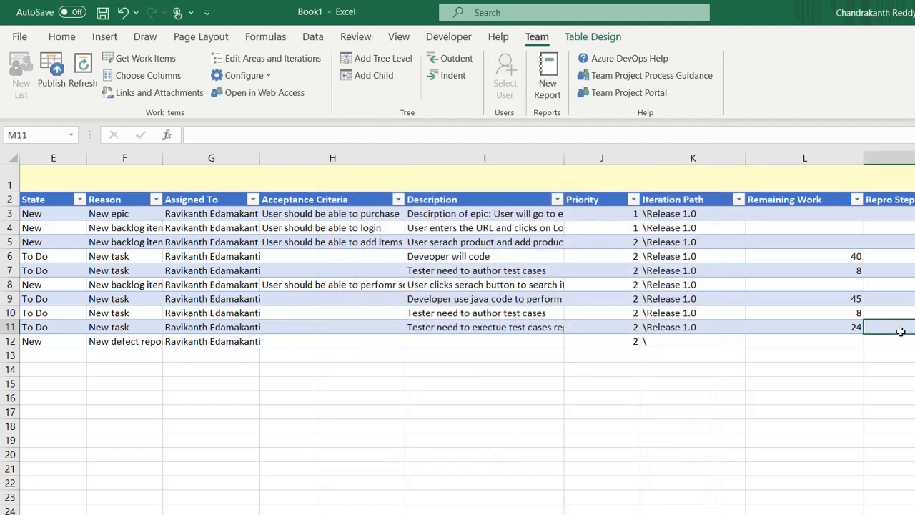
# Step: In the bug's Repro Steps cell, enter a 'Steps to Reproduce' heading with '- Enter URL' and '- Enter User Name' lines
pyautogui.press('Down')
pyautogui.press('Left')
pyautogui.press('Left')
pyautogui.press('Left')
pyautogui.press('Left')
pyautogui.press('Left')
pyautogui.press('Left')
pyautogui.press('Left')
pyautogui.press('Left')
pyautogui.press('Left')
pyautogui.press('Left')
pyautogui.press('Left')
pyautogui.press('Left')
pyautogui.press('Right')
pyautogui.press('Right')
pyautogui.press('Right')
pyautogui.press('Right')
pyautogui.press('Right')
pyautogui.press('Right')
pyautogui.press('Right')
pyautogui.press('Right')
pyautogui.press('Right')
pyautogui.press('Right')
pyautogui.press('Right')
pyautogui.press('Right')
pyautogui.press('Right')
pyautogui.press('Right')
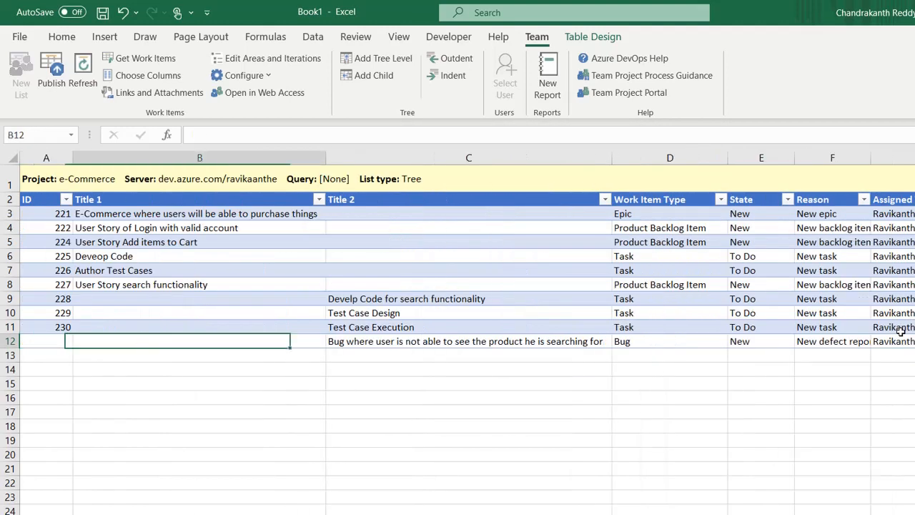
pyautogui.press('Left')
pyautogui.press('Left')
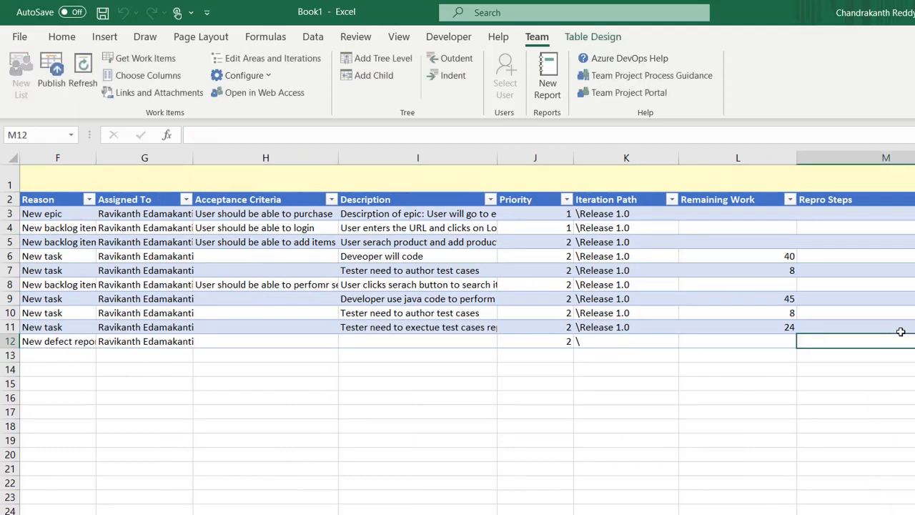
pyautogui.write('Steps to Reppduce')
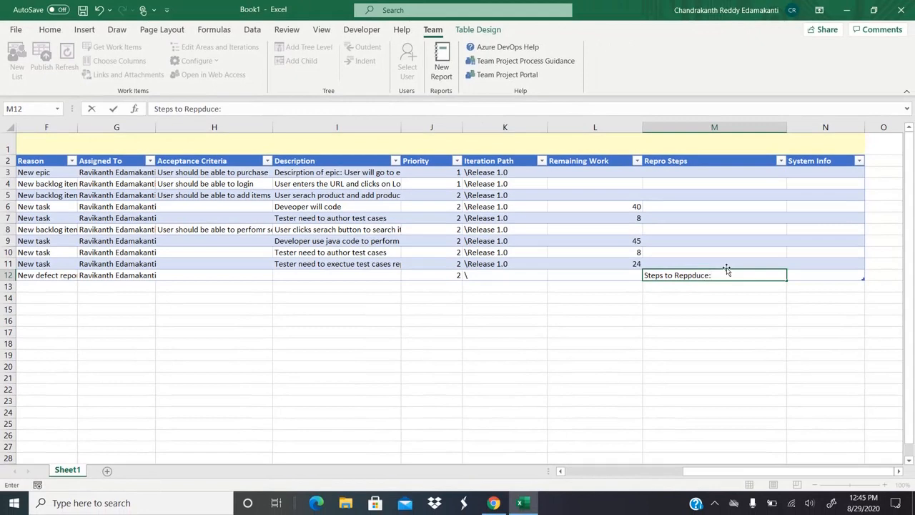
pyautogui.write(':')
pyautogui.hotkey('alt', 'Return')
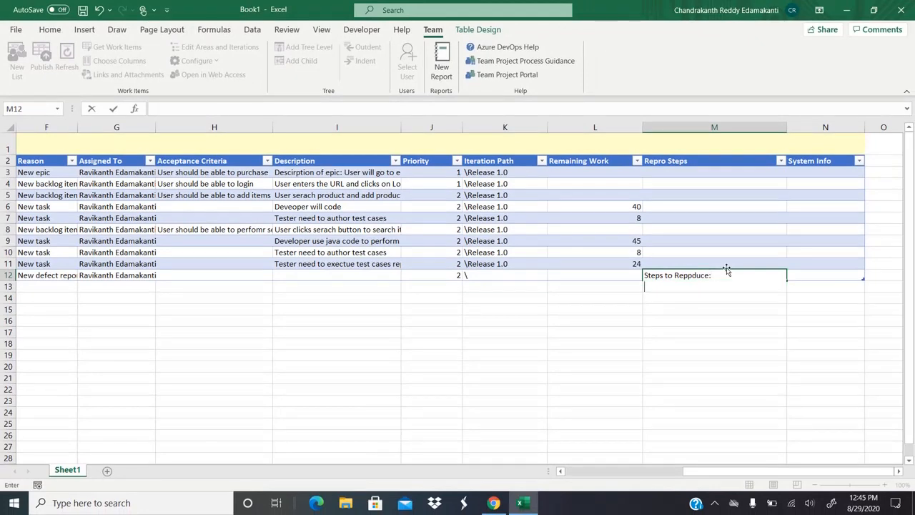
pyautogui.write('- Enter URL')
pyautogui.hotkey('alt', 'Return')
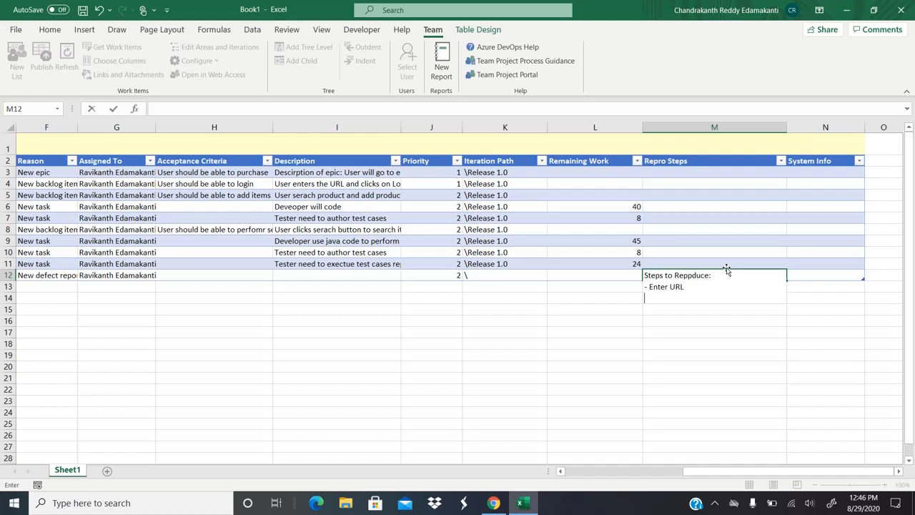
pyautogui.write('- Enter Suer Name')
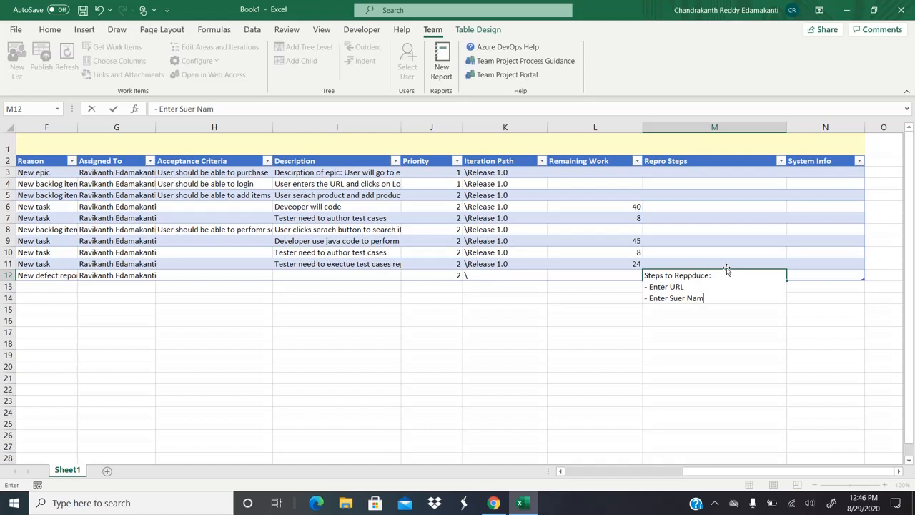
pyautogui.press('BackSpace')
pyautogui.press('BackSpace')
pyautogui.press('BackSpace')
pyautogui.press('BackSpace')
pyautogui.press('BackSpace')
pyautogui.press('BackSpace')
pyautogui.press('BackSpace')
pyautogui.press('BackSpace')
pyautogui.write('User Nam')
pyautogui.press('BackSpace')
pyautogui.press('BackSpace')
pyautogui.press('BackSpace')
pyautogui.press('BackSpace')
pyautogui.press('BackSpace')
pyautogui.write('r Name')
# Step: Add the lines '- Enter Password', '- Click login', '- Select product' and '- Click search'
pyautogui.hotkey('alt', 'Return')
pyautogui.write('- Enter ')
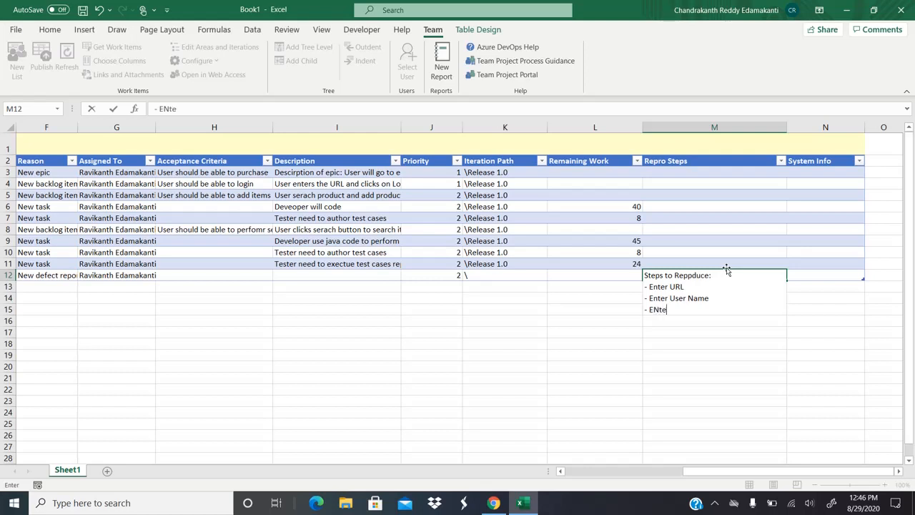
pyautogui.write('Password')
pyautogui.hotkey('alt', 'Return')
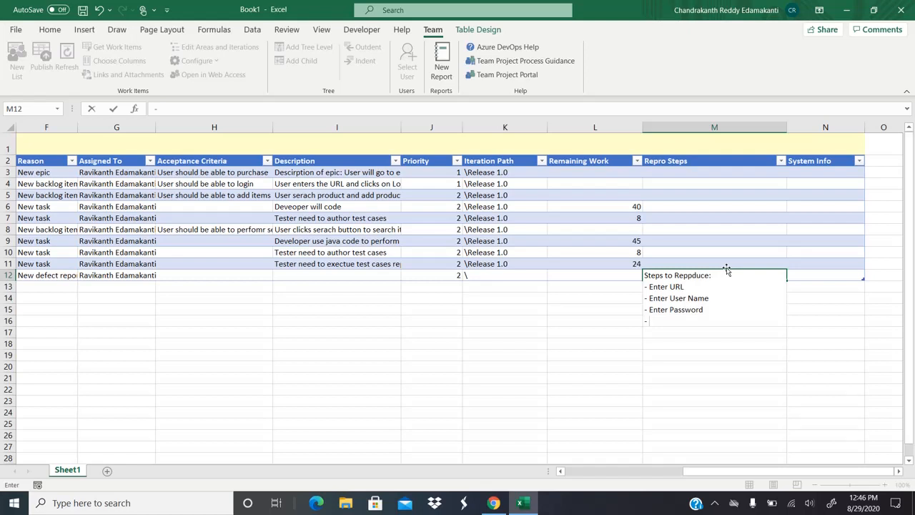
pyautogui.write('- Click login')
pyautogui.hotkey('alt', 'Return')
pyautogui.write('- SEle')
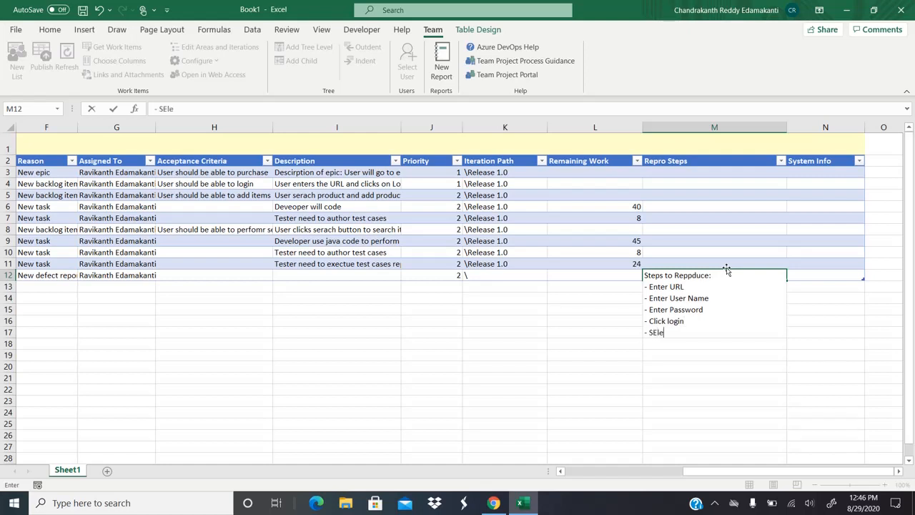
pyautogui.write('ct product')
pyautogui.hotkey('alt', 'Return')
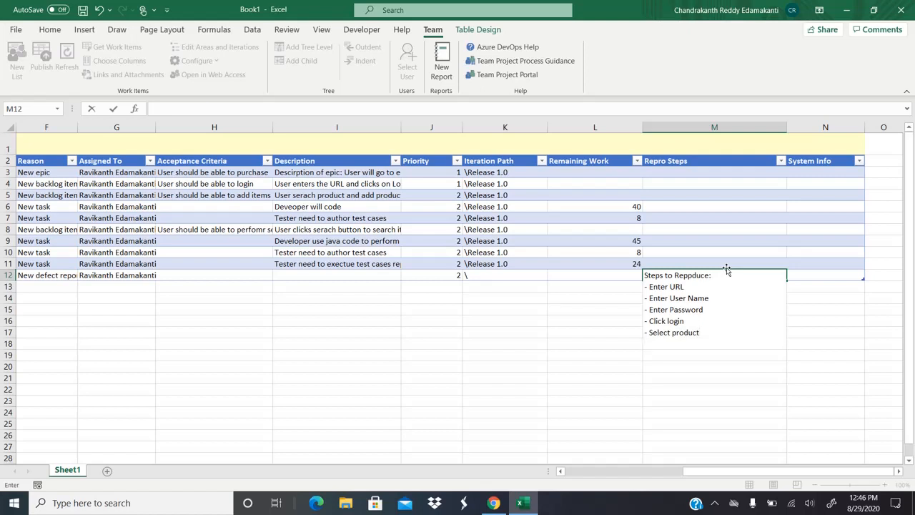
pyautogui.write('- CLick serach')
pyautogui.press('Tab')
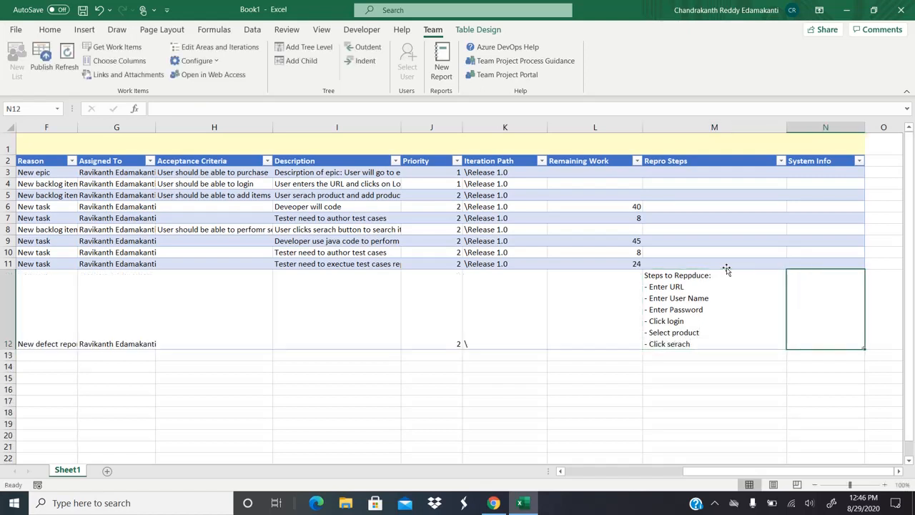
# Step: Correct the 'serach' typo to 'search' in the Repro Steps text
pyautogui.click(726, 269)
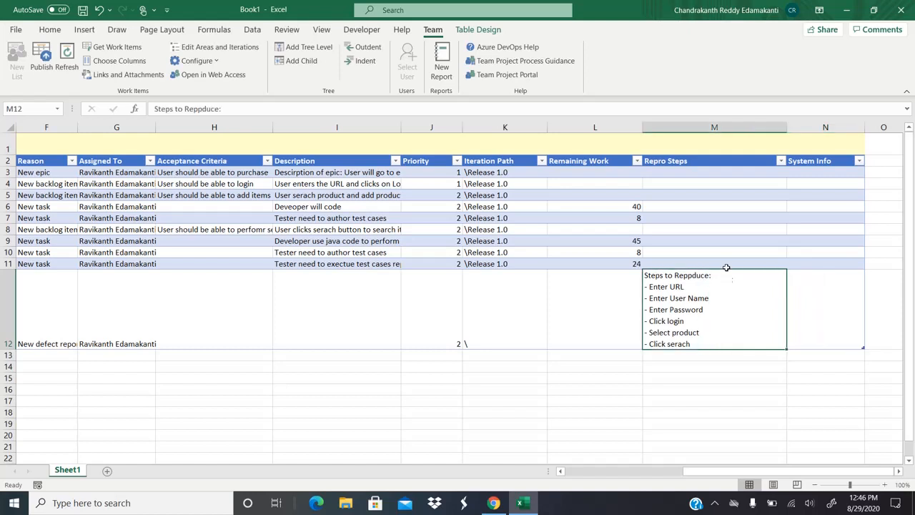
pyautogui.doubleClick(708, 346)
pyautogui.press('BackSpace')
pyautogui.press('BackSpace')
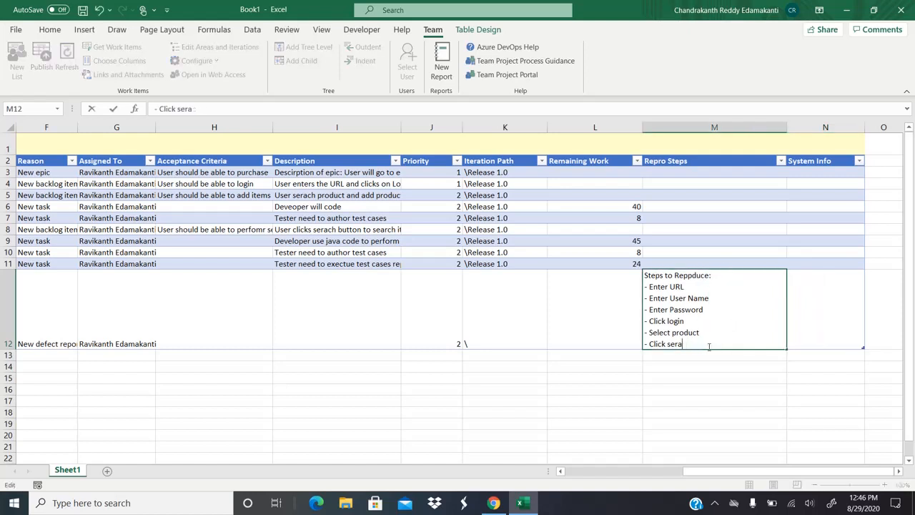
pyautogui.write('ch')
pyautogui.press('Tab')
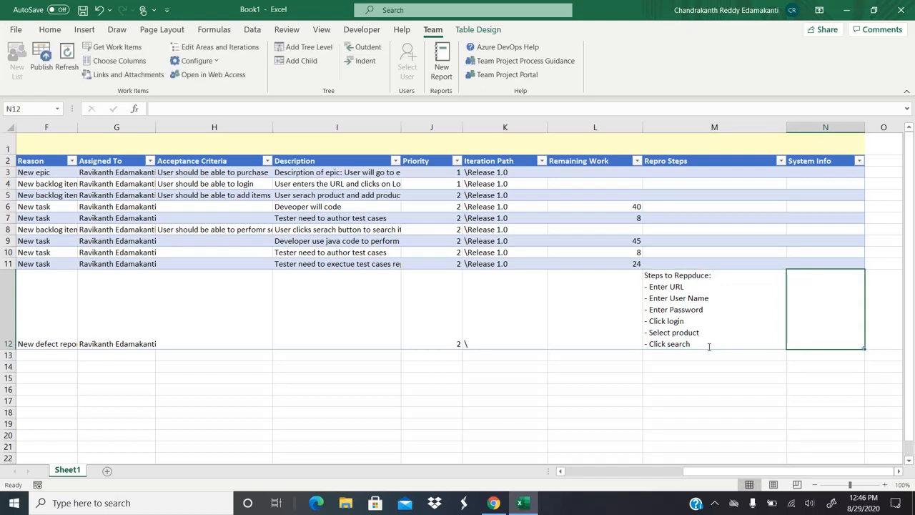
# Step: Enter 'Browser: Chrome, OS: Windows, Environment: QA' in row 12's System Info cell
pyautogui.write('Broser')
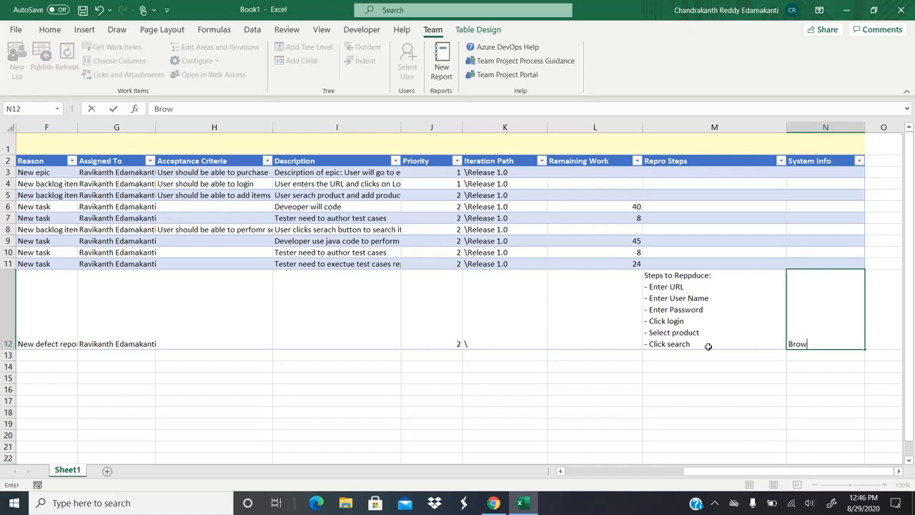
pyautogui.write('ser: Chrome, OS: Windows')
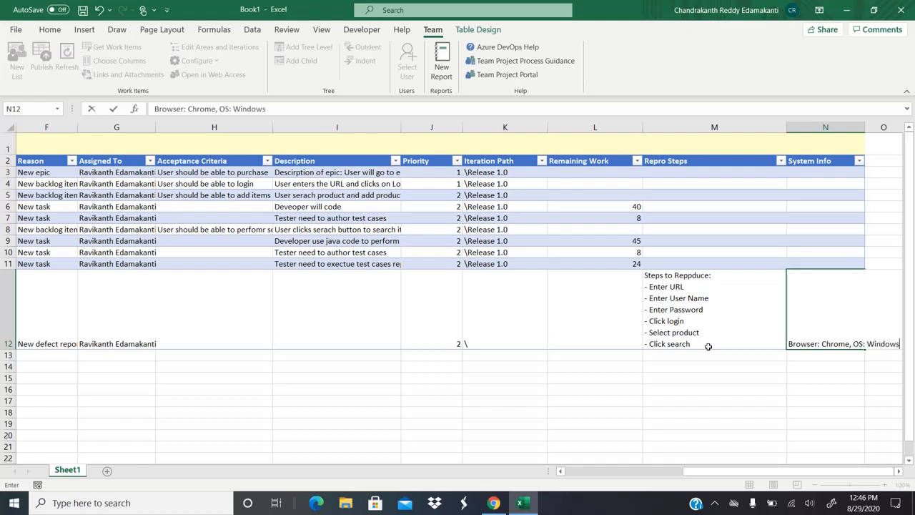
pyautogui.write(', Environment')
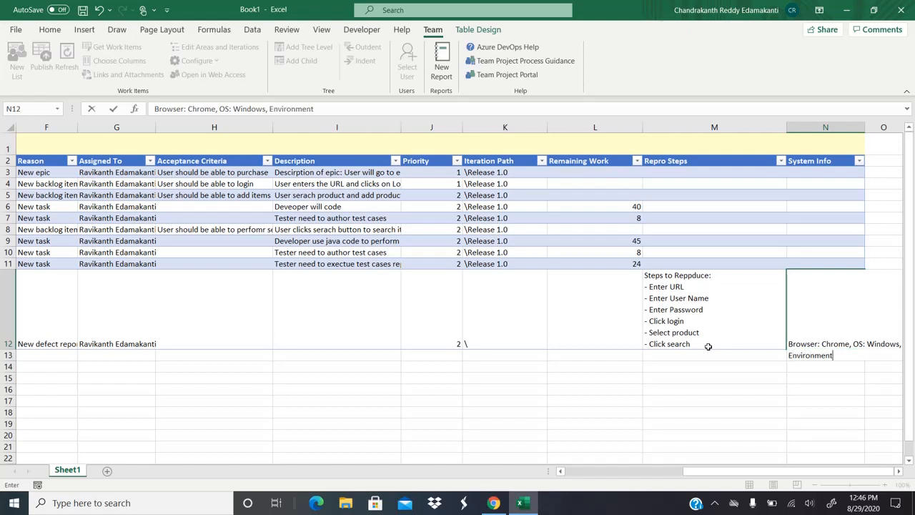
pyautogui.write(': QA')
pyautogui.click(707, 346)
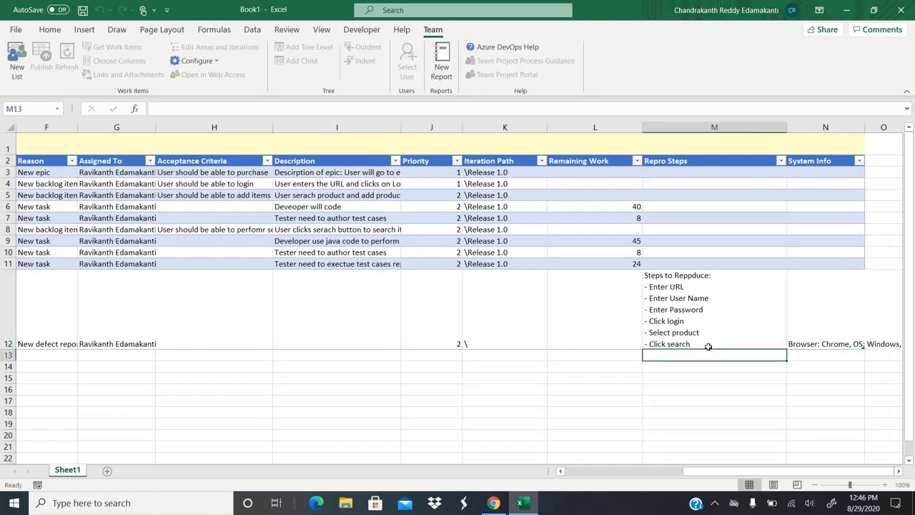
pyautogui.click(722, 308)
# Step: Publish the new bug to Azure DevOps, where it gets ID 231
pyautogui.press('Left')
pyautogui.press('Left')
pyautogui.press('Left')
pyautogui.press('Left')
pyautogui.press('Left')
pyautogui.press('Left')
pyautogui.press('Left')
pyautogui.press('Left')
pyautogui.press('Left')
pyautogui.press('Left')
pyautogui.press('Left')
pyautogui.press('Left')
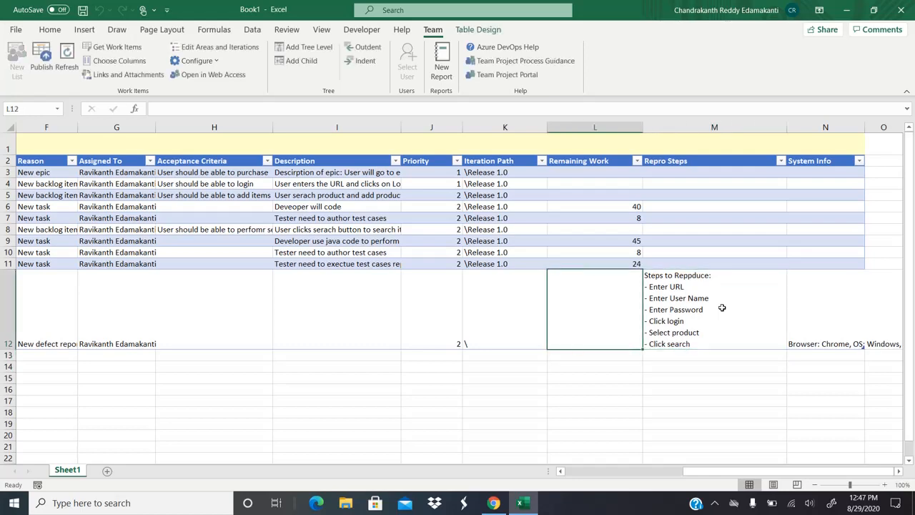
pyautogui.press('Right')
pyautogui.press('Right')
pyautogui.press('Right')
pyautogui.press('Right')
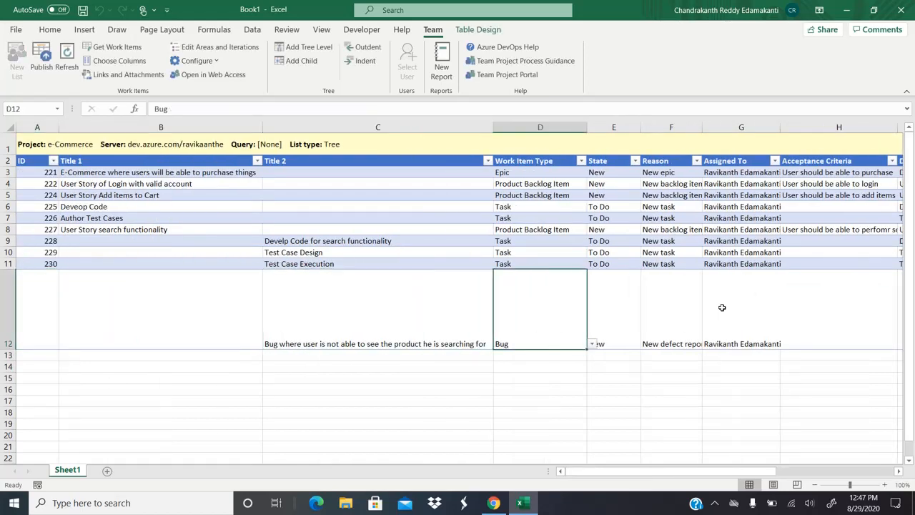
pyautogui.click(41, 59)
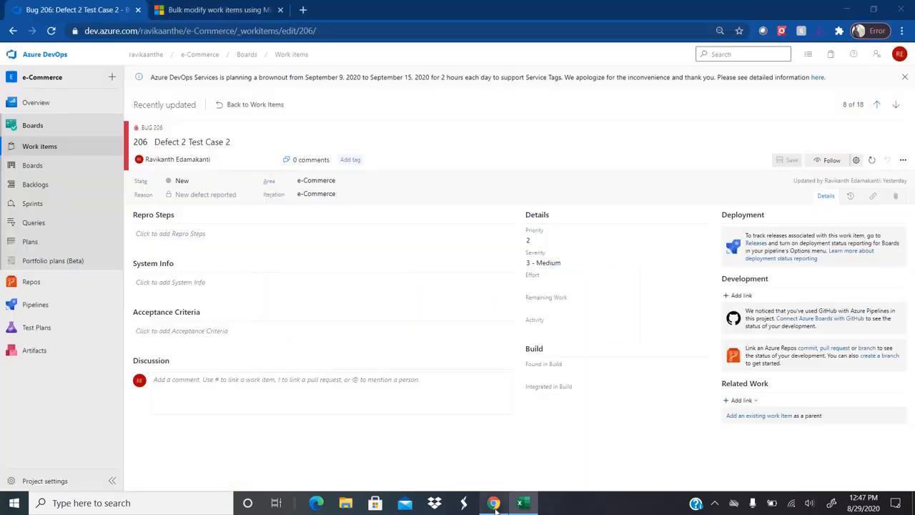
# Step: In Azure DevOps, open user story 227 from the board and check its child items
pyautogui.click(493, 503)
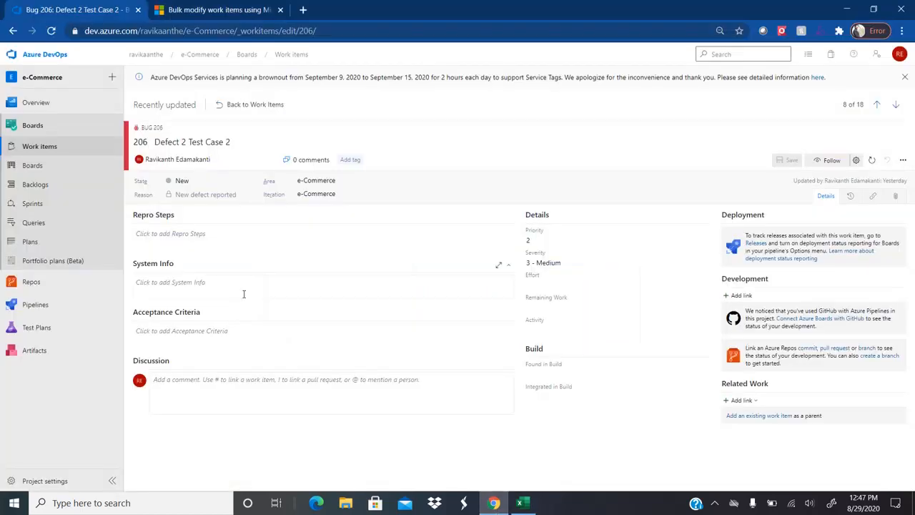
pyautogui.click(51, 130)
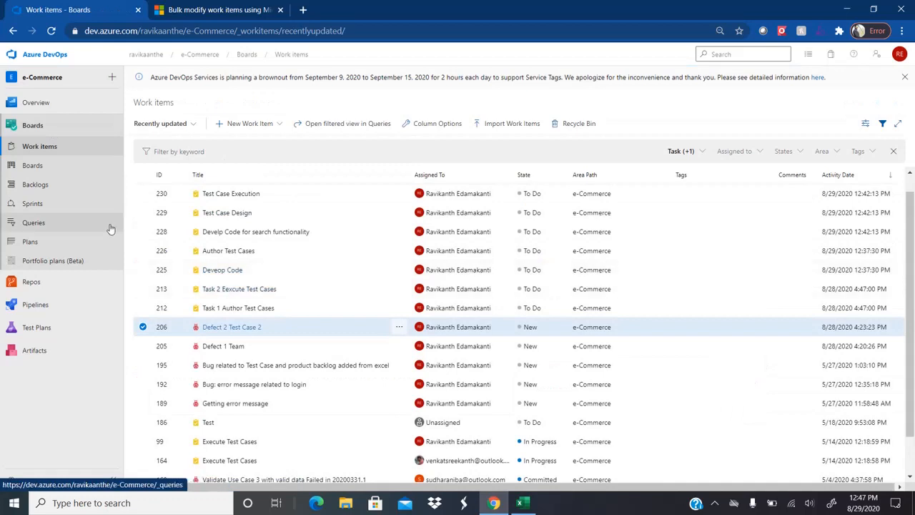
pyautogui.click(41, 173)
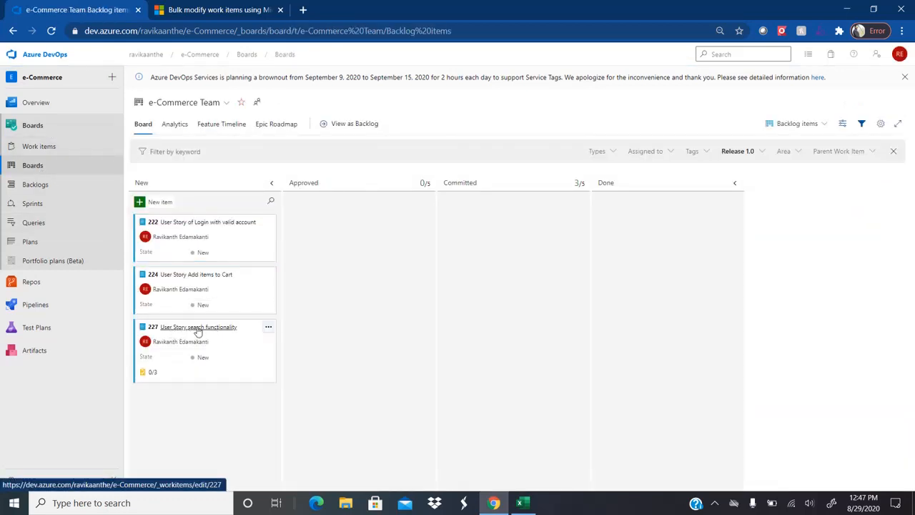
pyautogui.click(199, 329)
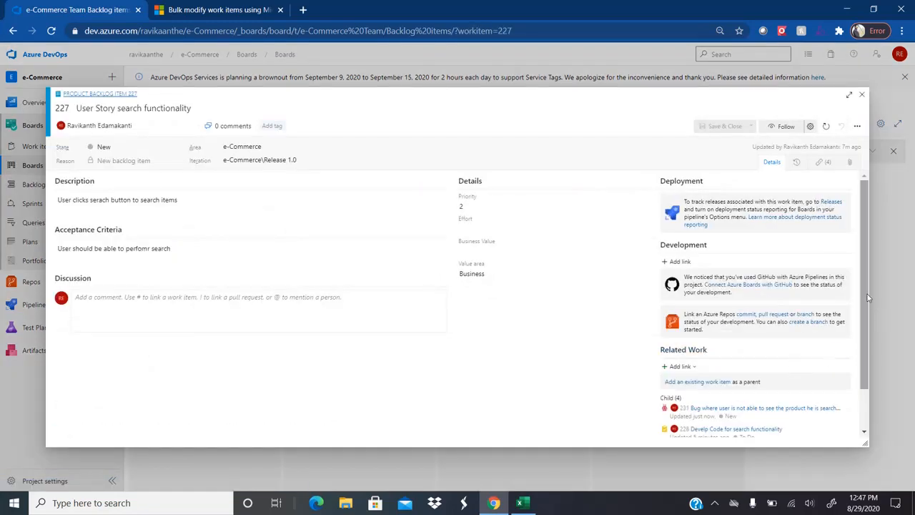
pyautogui.moveTo(865, 296); pyautogui.dragTo(865, 339)
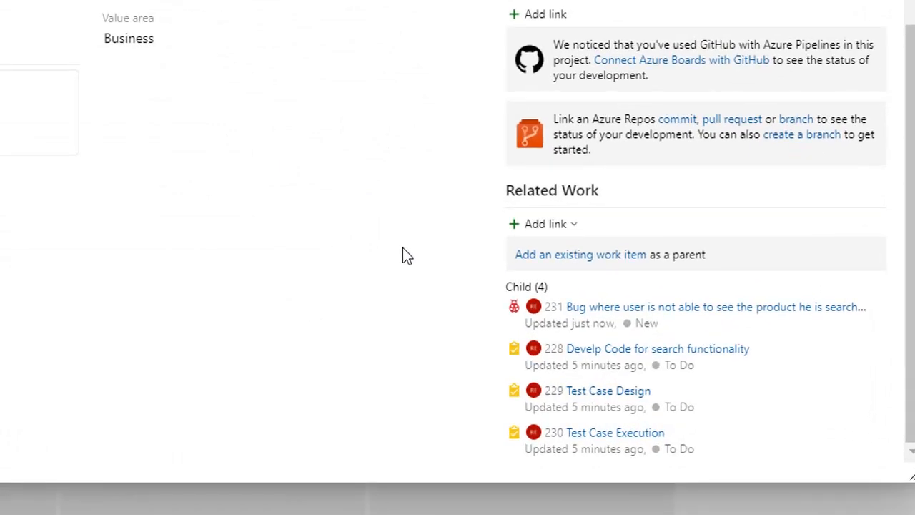
# Step: Open child bug 231 and review its repro steps and System Info text
pyautogui.click(740, 307)
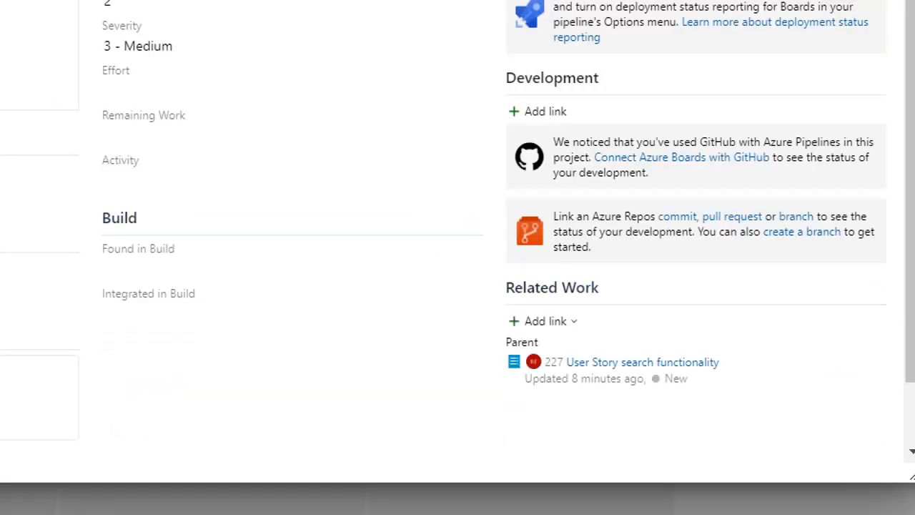
pyautogui.tripleClick(52, 148)
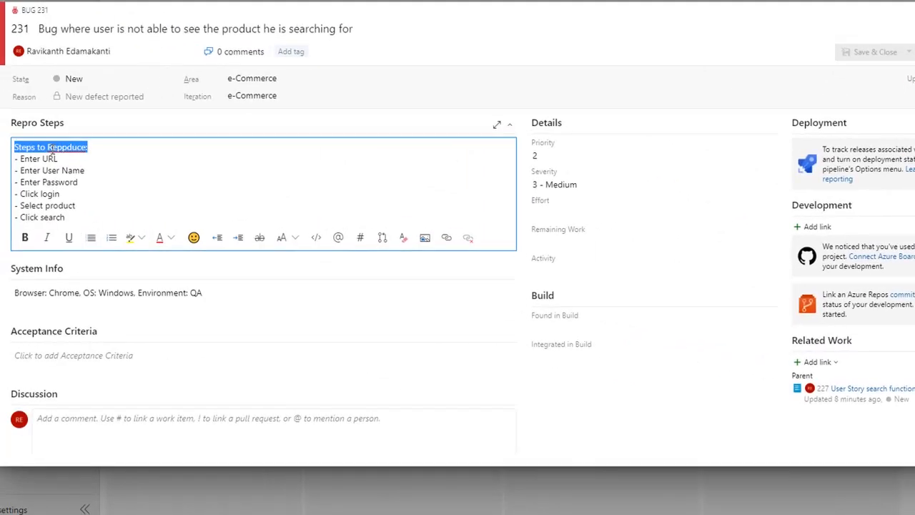
pyautogui.tripleClick(187, 296)
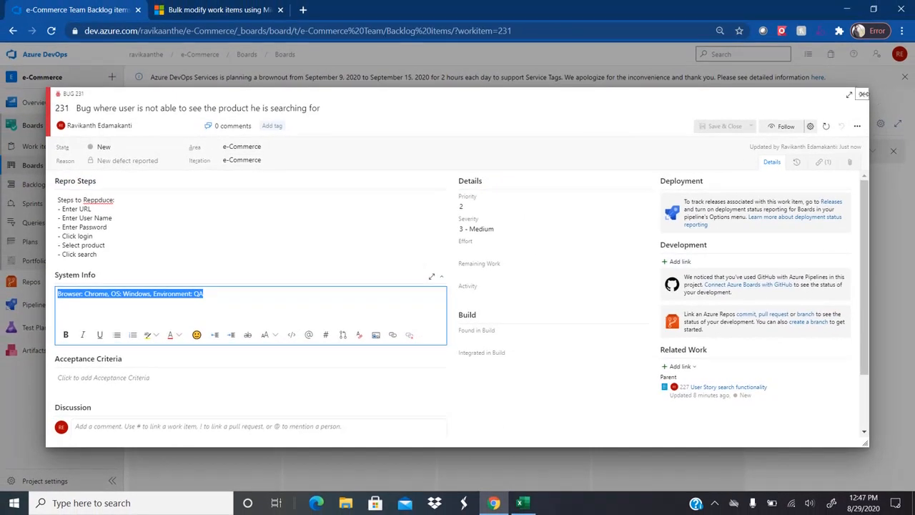
pyautogui.click(863, 96)
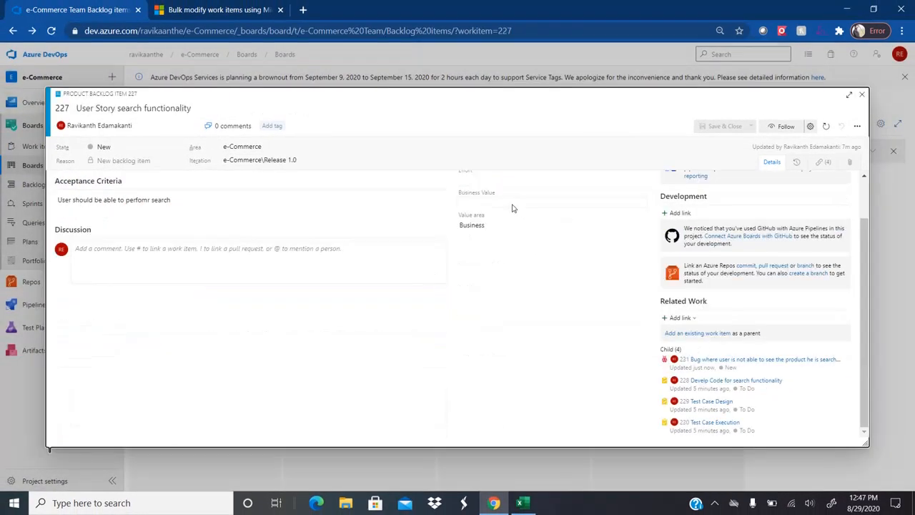
# Step: Set bug 231's Iteration Path to \Release 1.0 in Excel and publish the change
pyautogui.click(863, 94)
pyautogui.hotkey('alt', 'Tab')
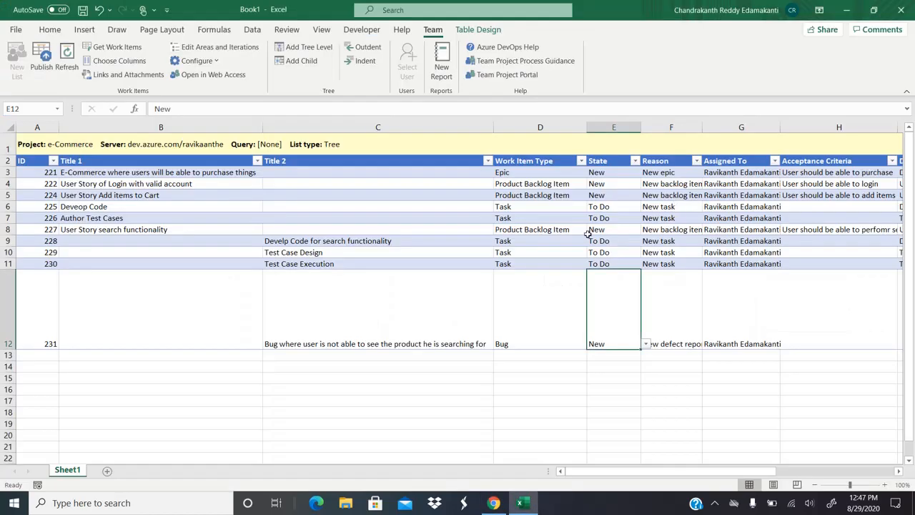
pyautogui.press('Right')
pyautogui.press('Right')
pyautogui.press('Right')
pyautogui.press('Right')
pyautogui.press('Right')
pyautogui.press('Right')
pyautogui.press('Right')
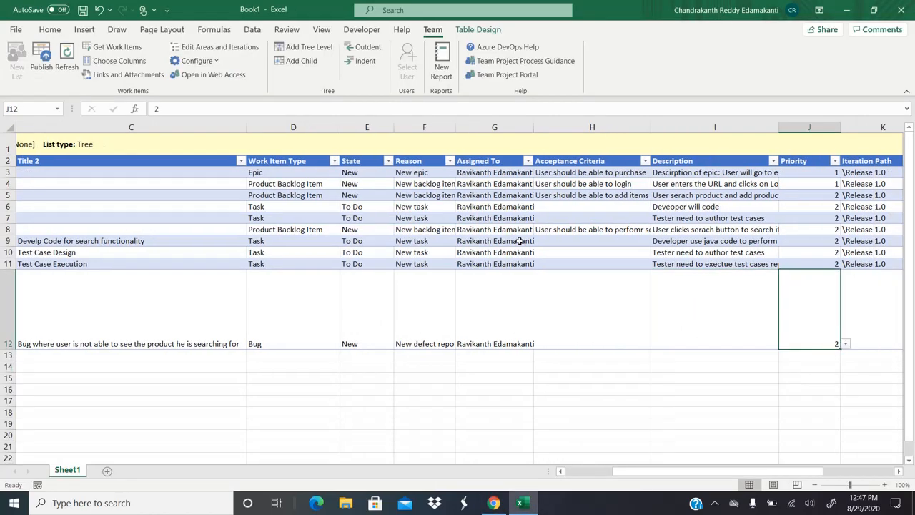
pyautogui.press('Left')
pyautogui.write('\\')
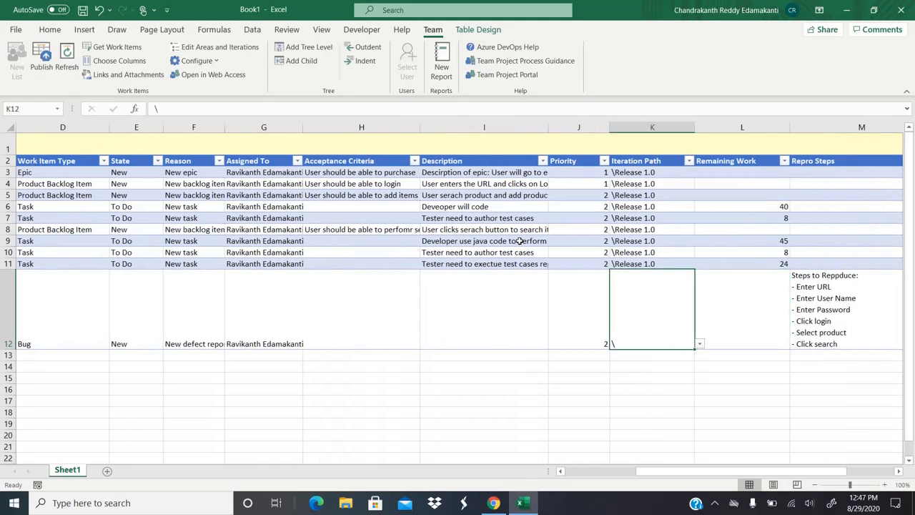
pyautogui.write('Release 1.0')
pyautogui.click(49, 68)
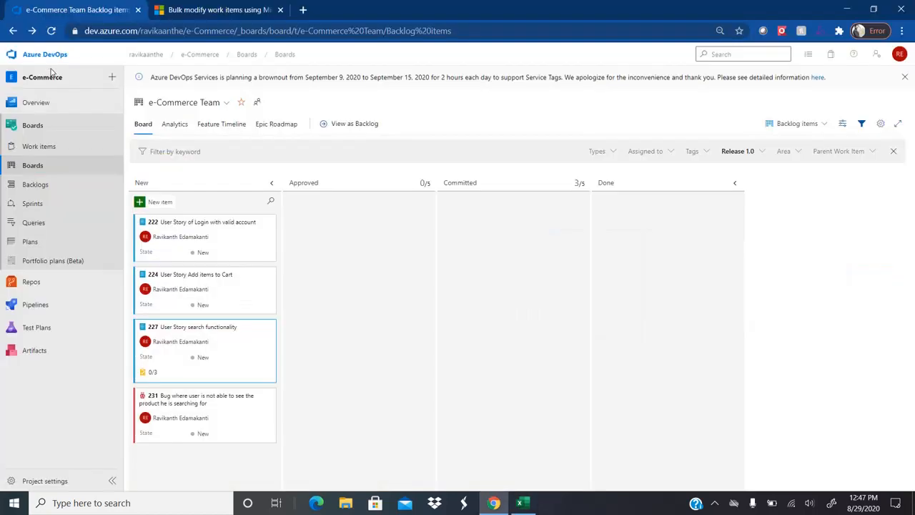
# Step: Confirm bug 231 shows iteration e-Commerce\Release 1.0, then return to the Excel bug row
pyautogui.click(188, 403)
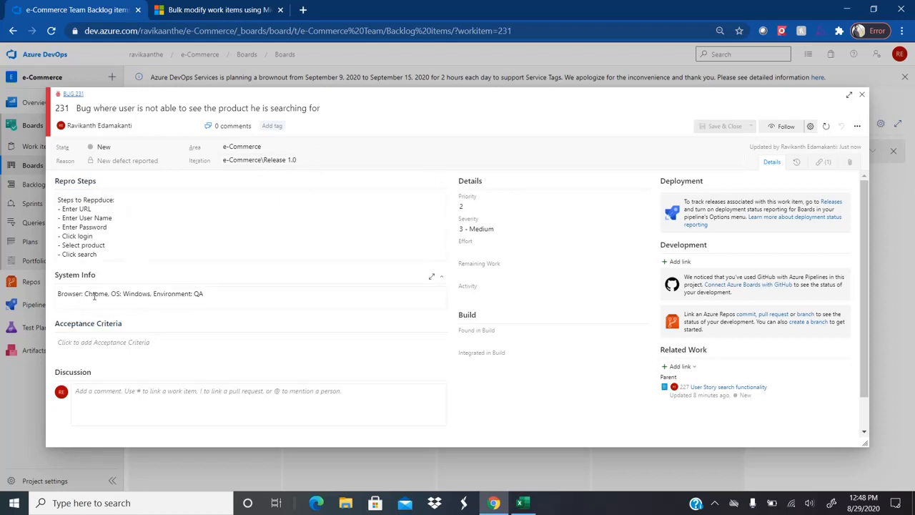
pyautogui.click(862, 94)
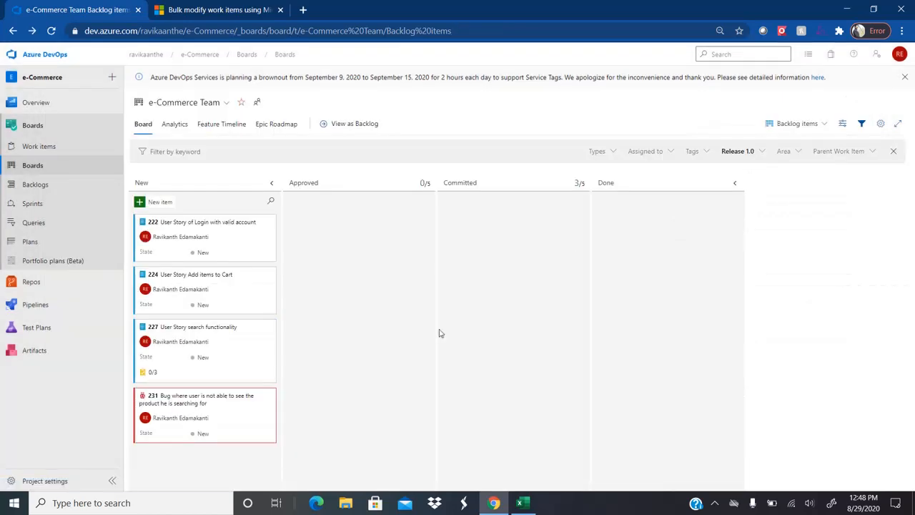
pyautogui.hotkey('alt', 'Tab')
pyautogui.press('Home')
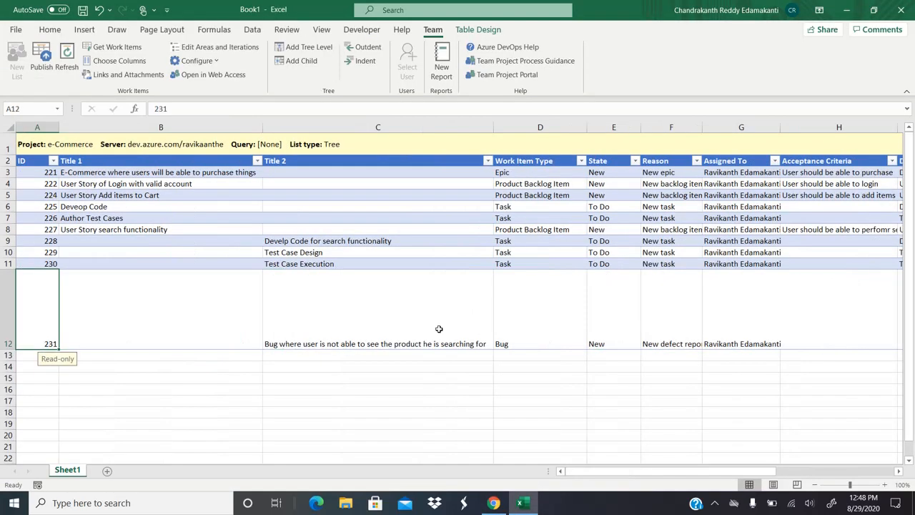
# Step: Enter the title 'Test Case 1' in the Title 2 cell below the bug row
pyautogui.press('Right')
pyautogui.press('Right')
pyautogui.press('Down')
pyautogui.press('Left')
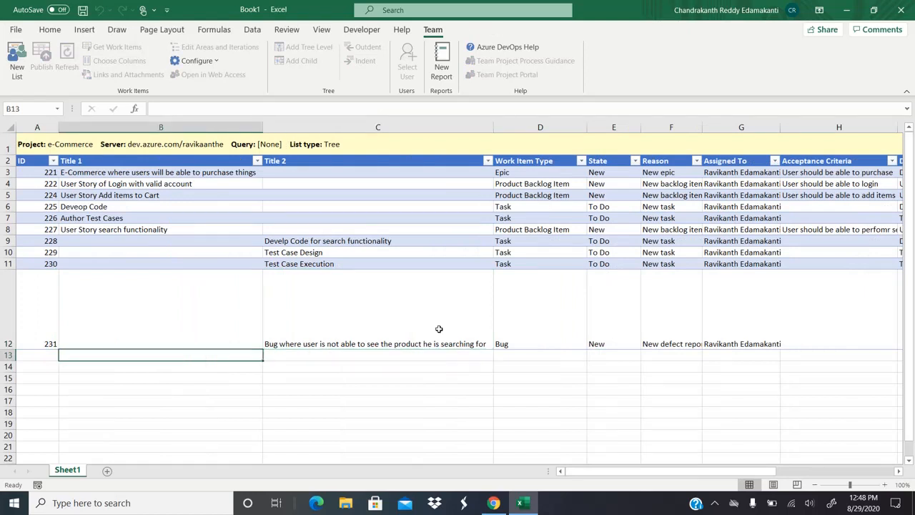
pyautogui.press('Up')
pyautogui.press('Up')
pyautogui.press('Up')
pyautogui.press('Up')
pyautogui.press('Up')
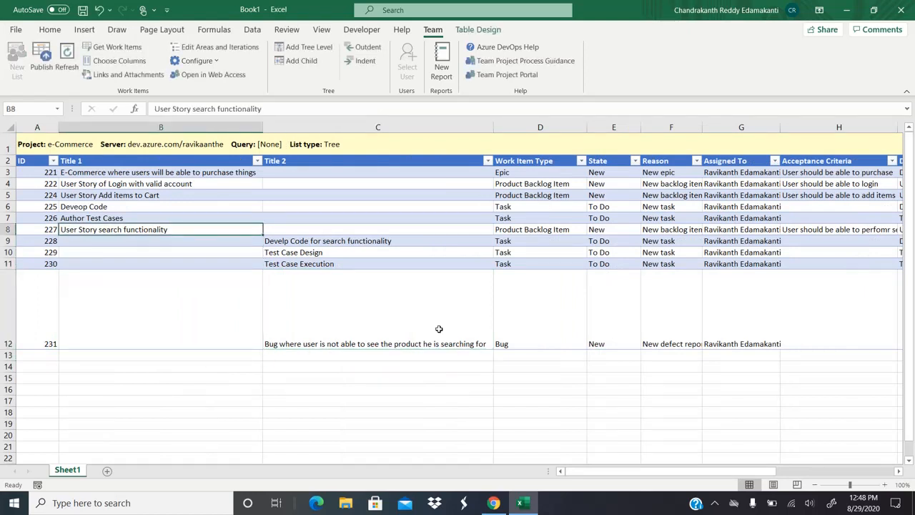
pyautogui.press('Down')
pyautogui.press('Down')
pyautogui.press('Down')
pyautogui.press('Down')
pyautogui.press('Down')
pyautogui.press('Right')
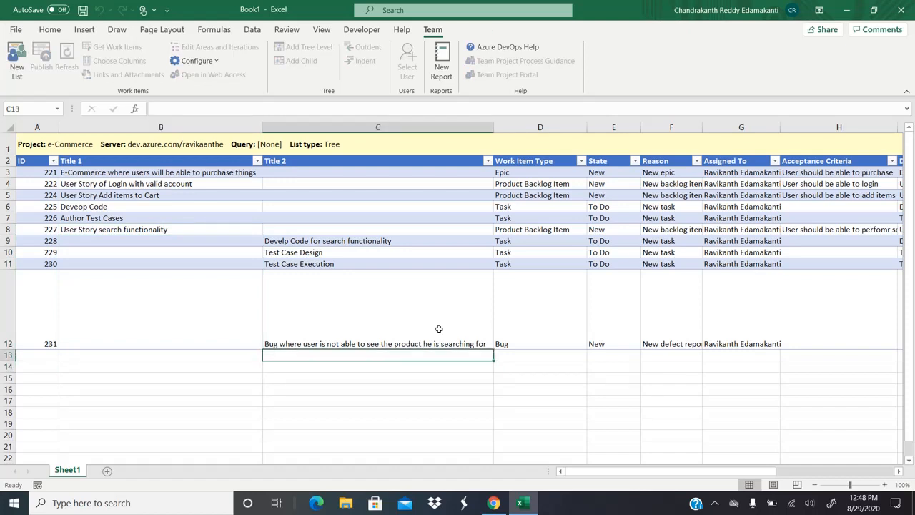
pyautogui.write('Test C')
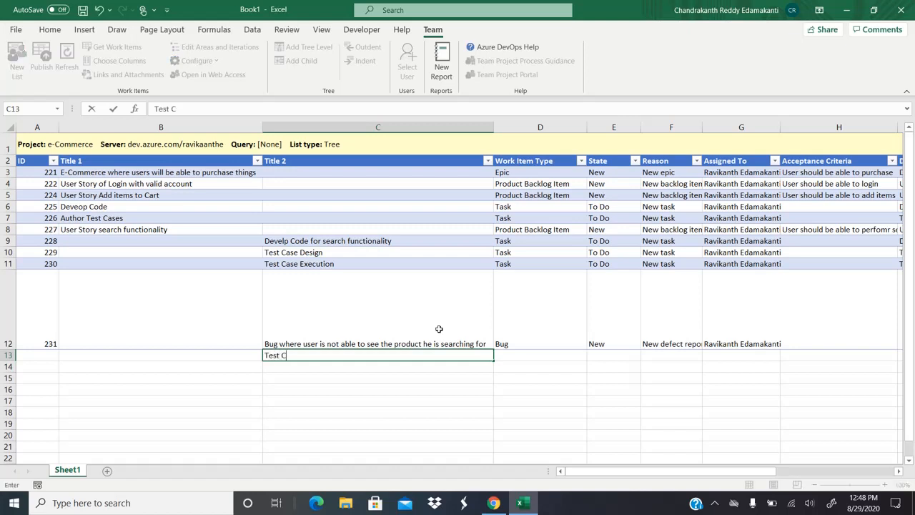
pyautogui.write('ase 2')
pyautogui.hotkey('ctrl', 'Return')
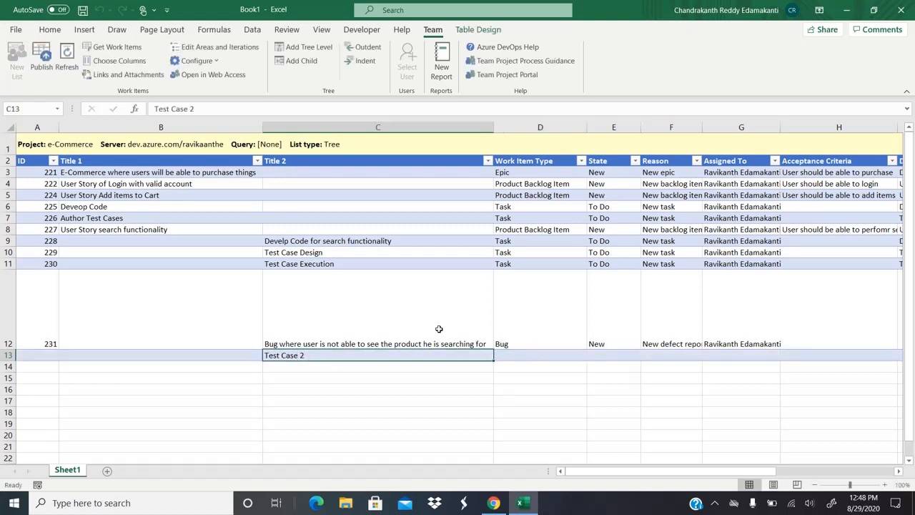
pyautogui.press('Up')
pyautogui.press('Up')
pyautogui.press('Up')
pyautogui.press('Up')
pyautogui.press('Left')
pyautogui.press('Down')
pyautogui.press('Down')
pyautogui.press('Down')
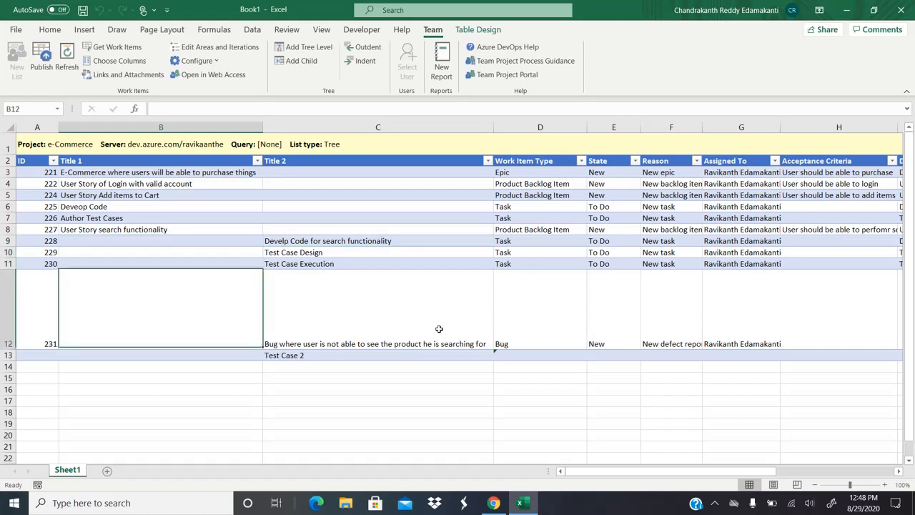
pyautogui.press('Up')
pyautogui.press('Up')
pyautogui.press('Up')
pyautogui.press('Up')
pyautogui.press('Down')
pyautogui.press('Down')
pyautogui.press('Down')
pyautogui.press('Down')
pyautogui.press('Down')
pyautogui.press('Down')
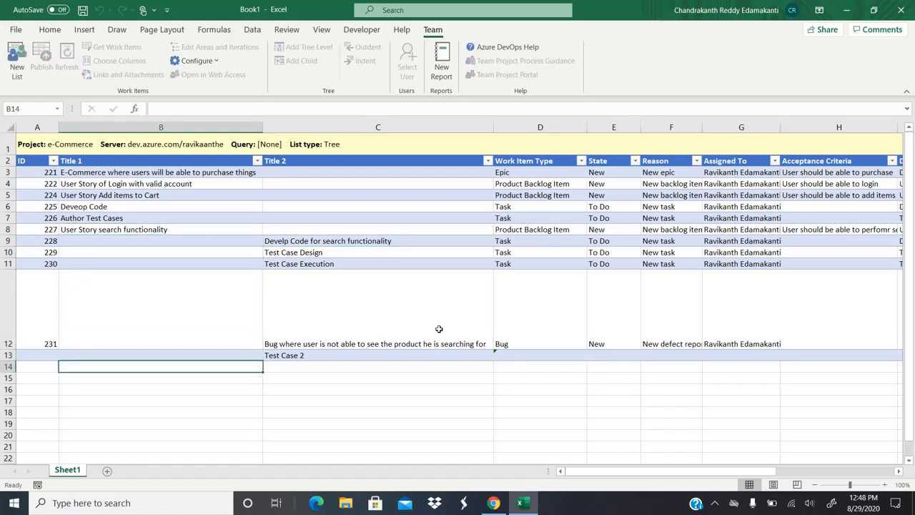
pyautogui.press('Up')
pyautogui.press('Right')
pyautogui.click(229, 107)
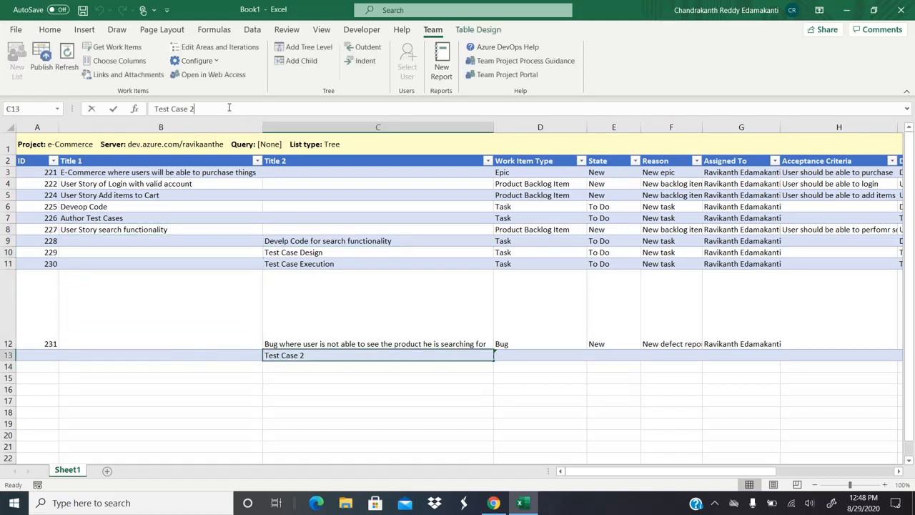
pyautogui.press('BackSpace')
pyautogui.press('Return')
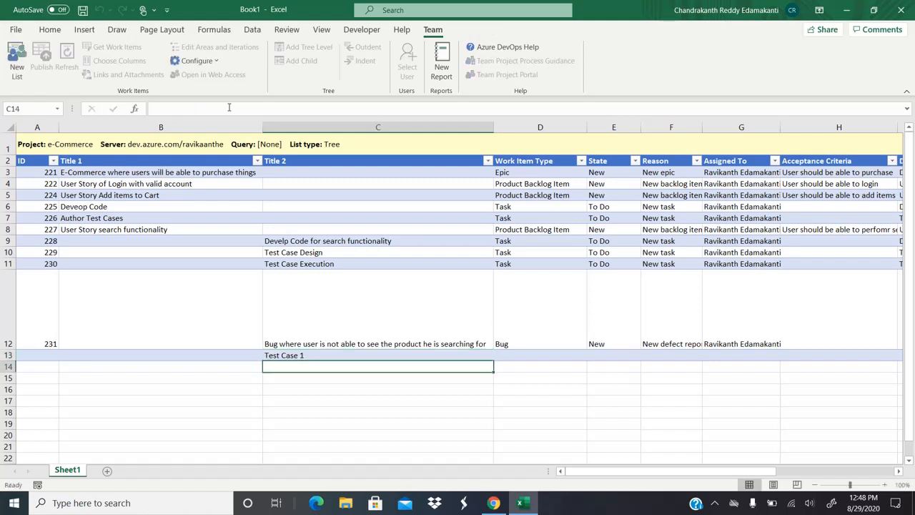
# Step: Enter the titles 'Test Case 2' and 'Test Case 3' in the next two rows
pyautogui.write('Test Case 2')
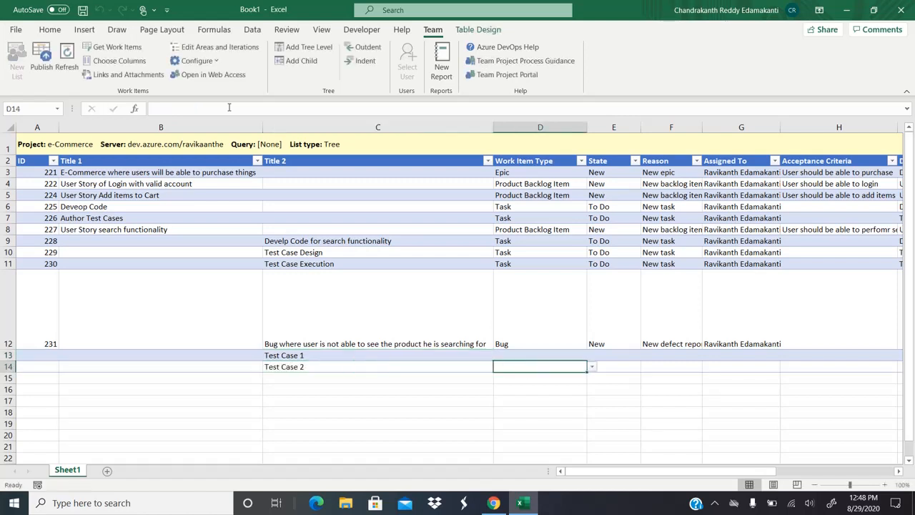
pyautogui.press('Return')
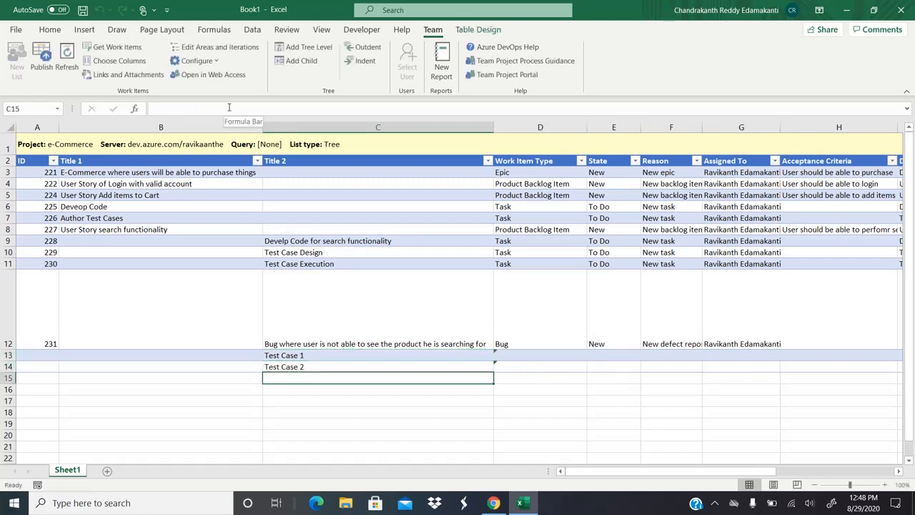
pyautogui.write('Test Case')
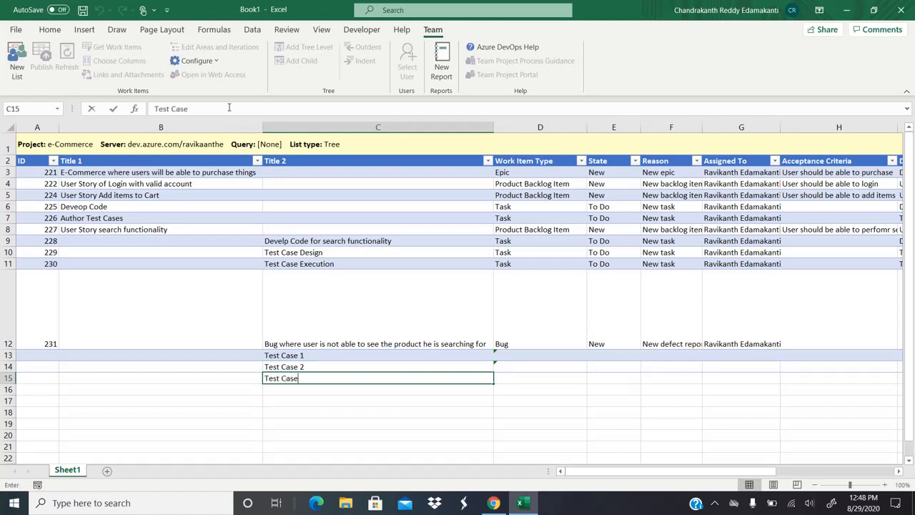
pyautogui.write(' 3')
pyautogui.press('Tab')
pyautogui.press('Up')
pyautogui.press('Up')
pyautogui.press('Left')
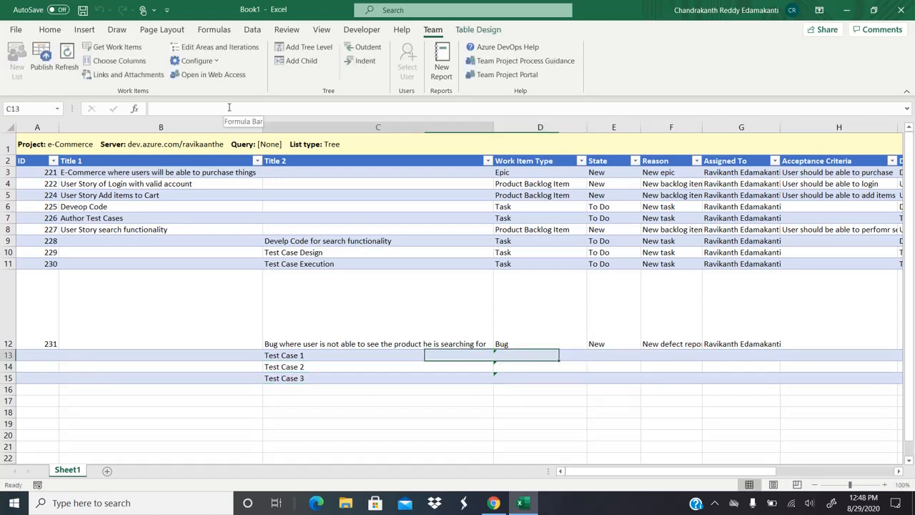
# Step: Set the work item type of all three new rows to Test Case
pyautogui.click(530, 357)
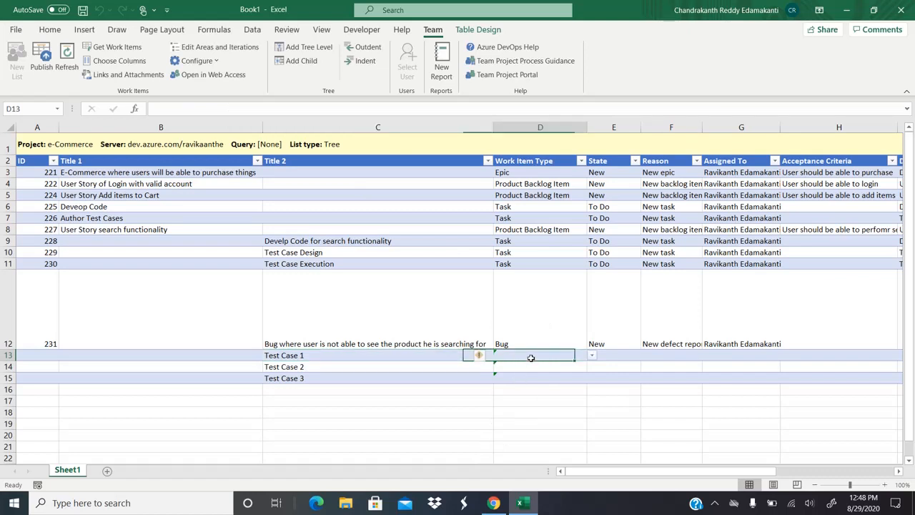
pyautogui.click(592, 356)
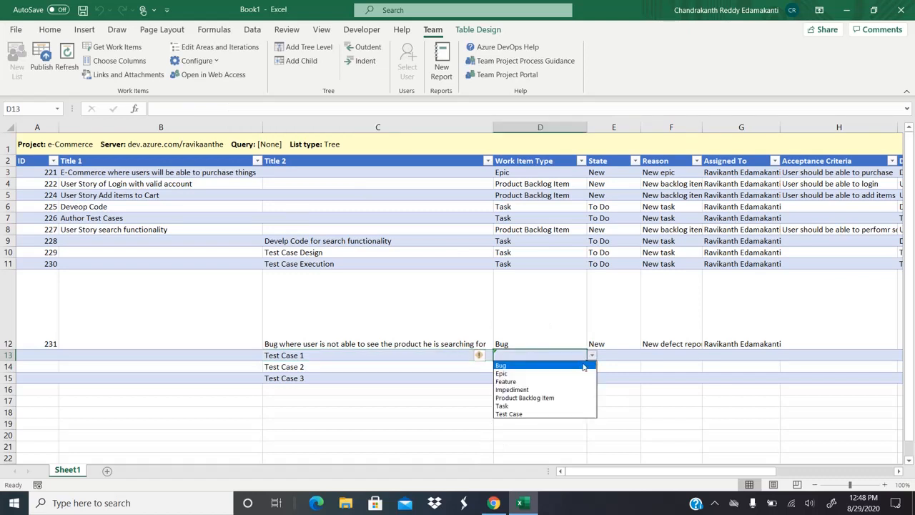
pyautogui.click(522, 414)
pyautogui.click(572, 369)
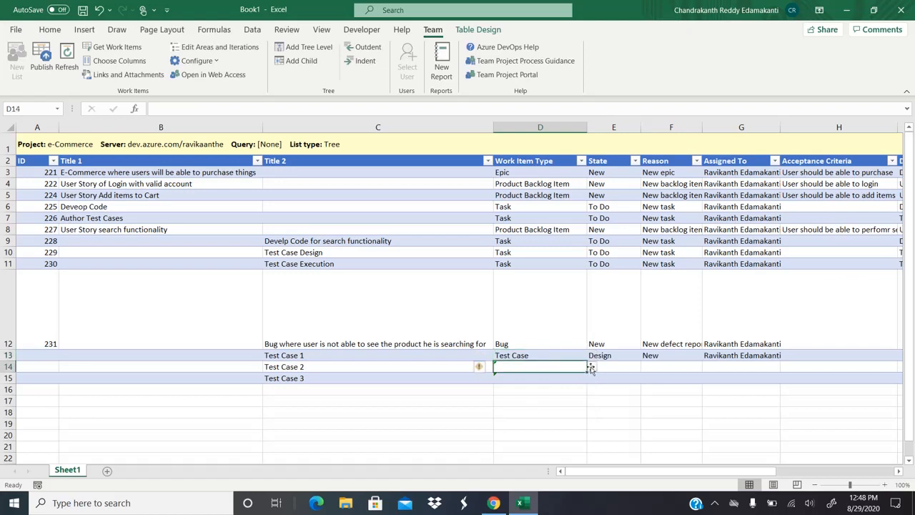
pyautogui.click(593, 366)
pyautogui.click(509, 425)
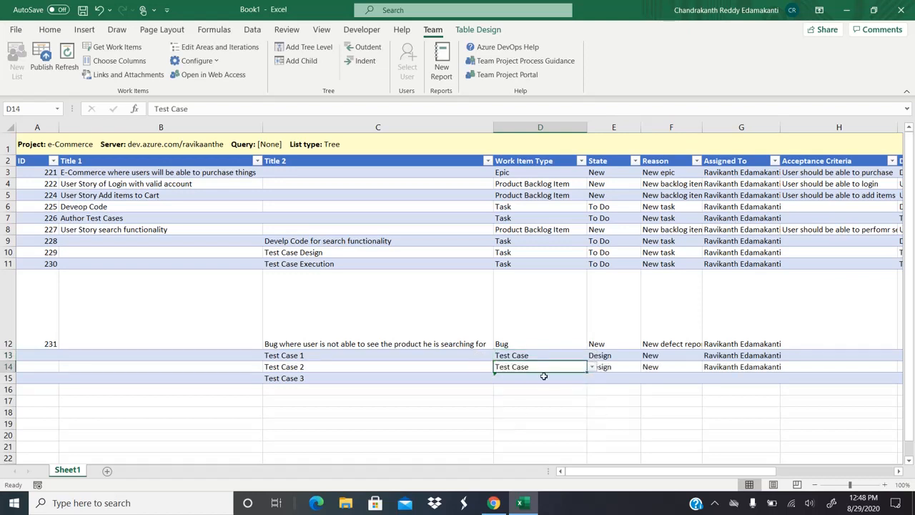
pyautogui.click(536, 377)
pyautogui.click(592, 380)
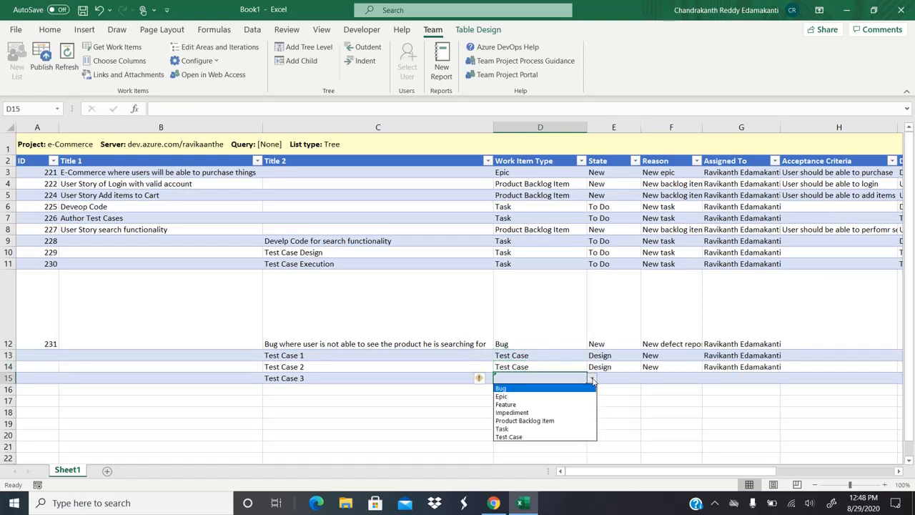
pyautogui.click(518, 437)
pyautogui.click(677, 374)
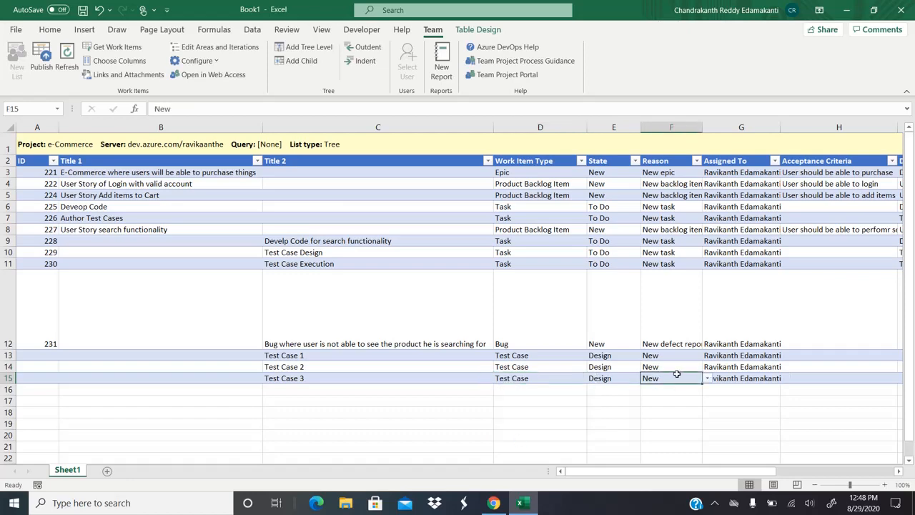
pyautogui.press('Right')
pyautogui.press('Right')
pyautogui.press('Right')
pyautogui.press('Left')
pyautogui.press('Up')
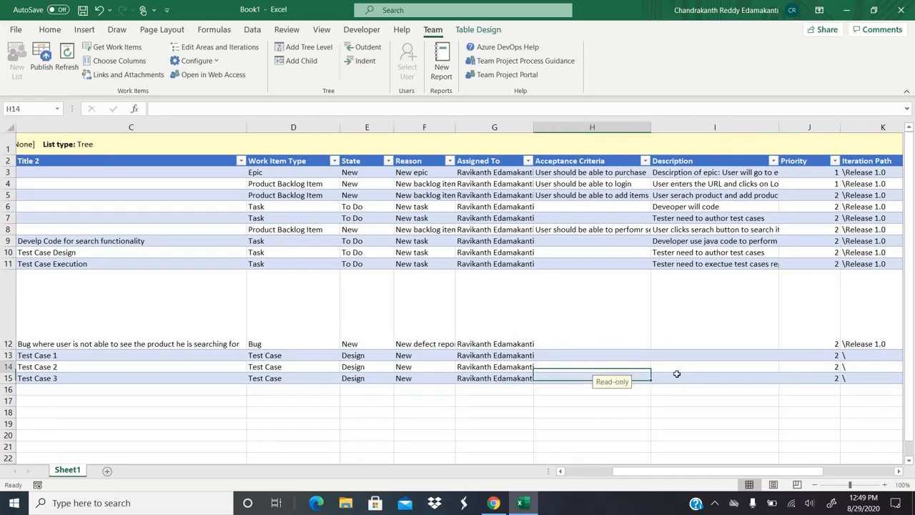
pyautogui.click(493, 503)
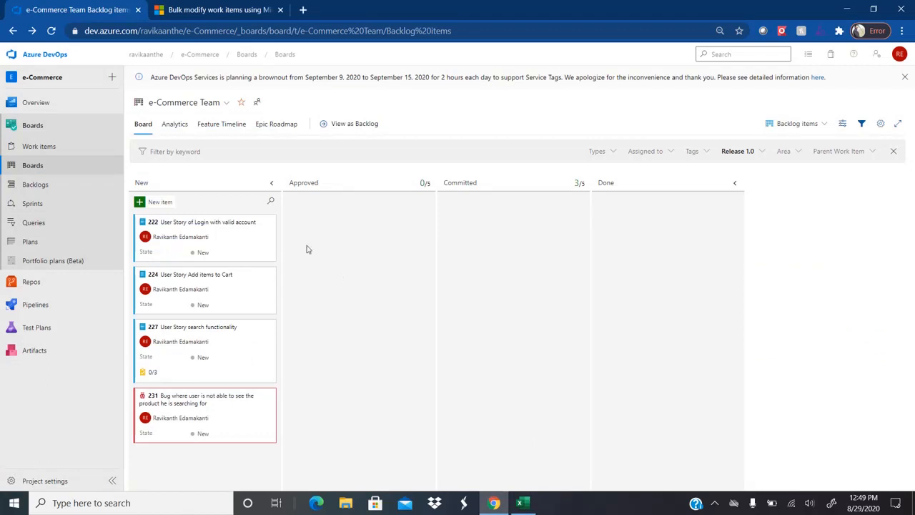
pyautogui.click(47, 148)
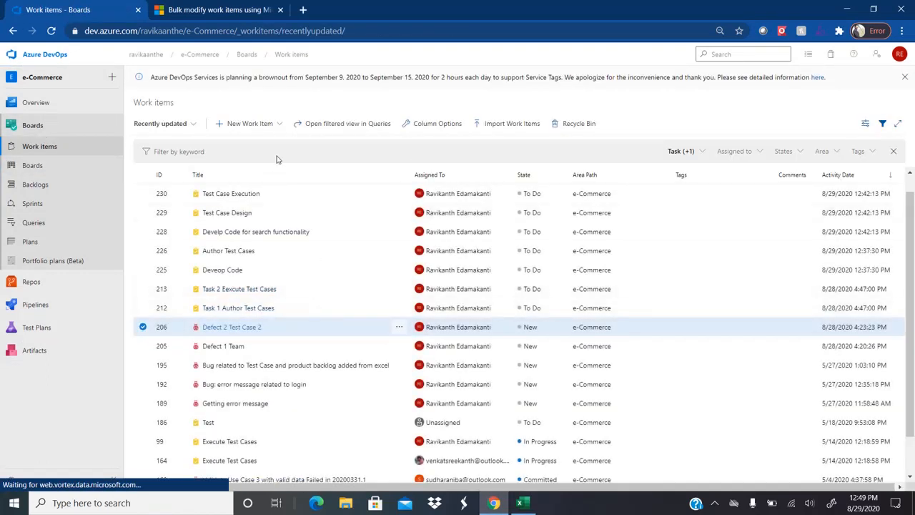
pyautogui.click(281, 124)
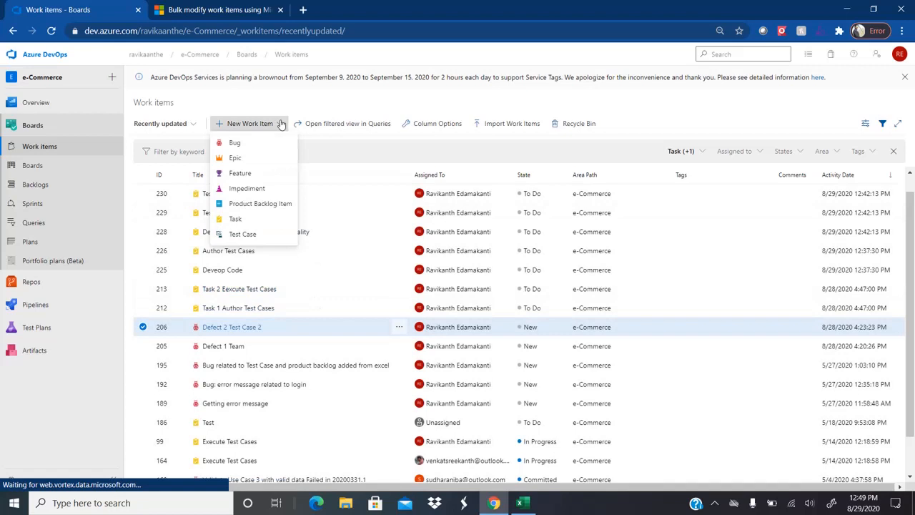
pyautogui.click(243, 234)
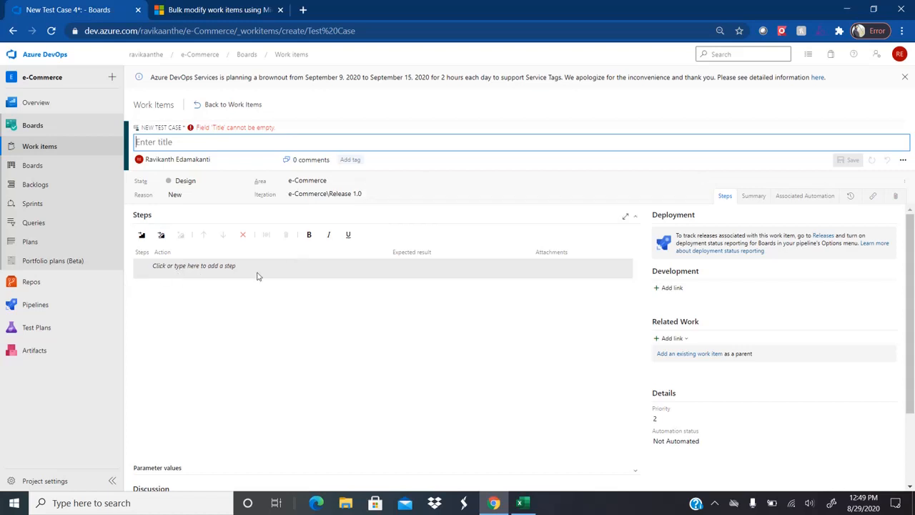
pyautogui.click(148, 55)
pyautogui.click(516, 99)
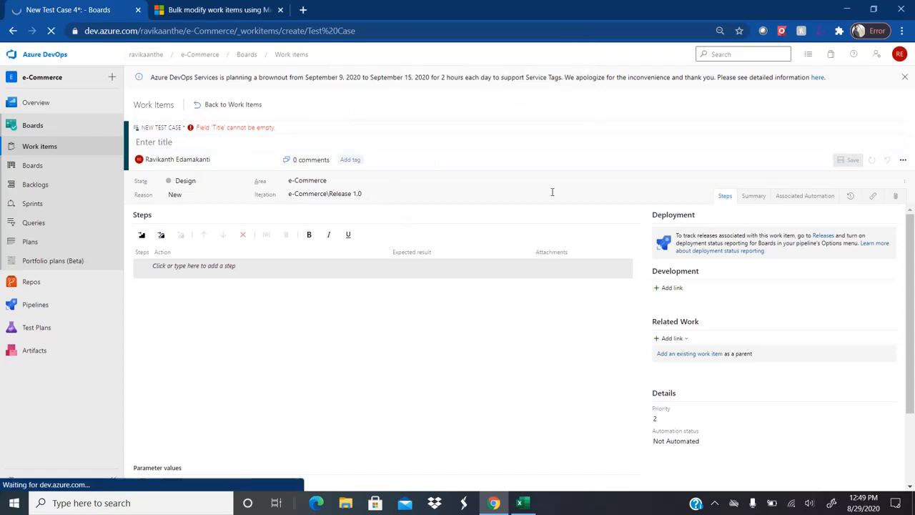
pyautogui.hotkey('alt', 'Tab')
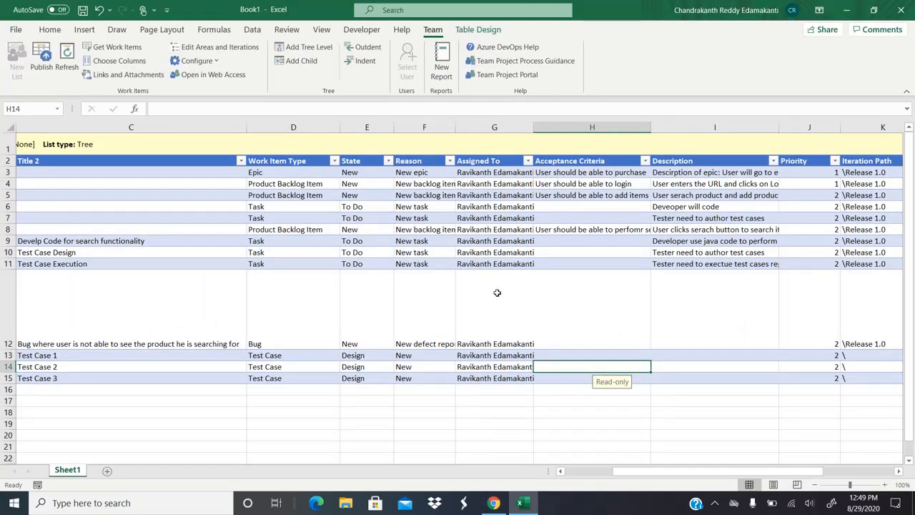
# Step: Fill in \Release 1.0 as the Iteration Path for Test Cases 1, 2 and 3
pyautogui.press('Up')
pyautogui.press('Right')
pyautogui.press('Right')
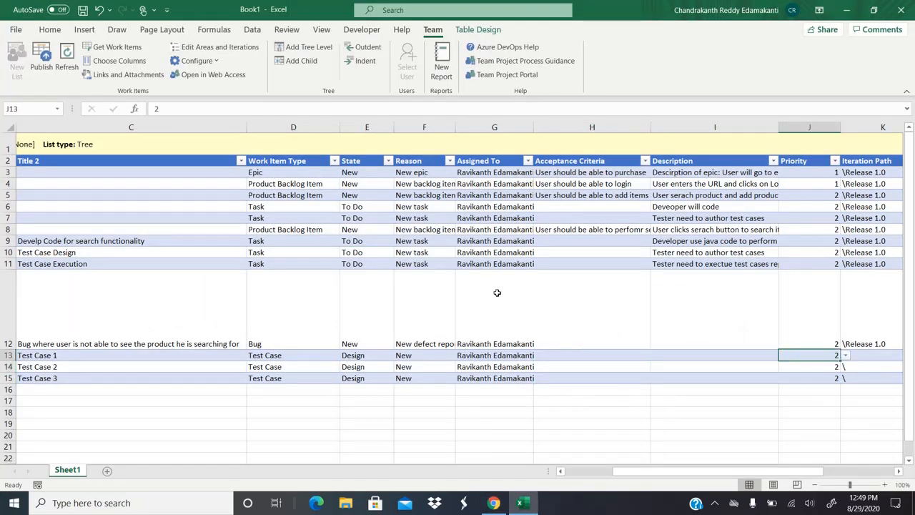
pyautogui.press('Right')
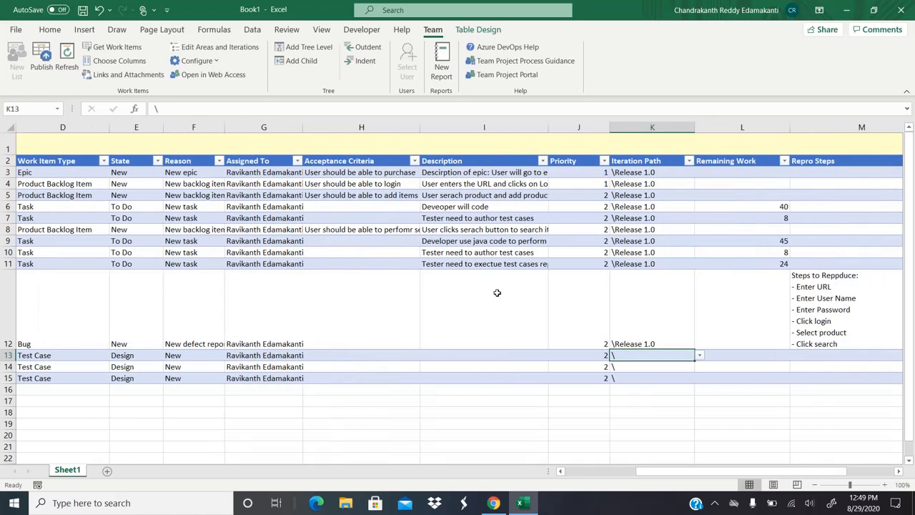
pyautogui.hotkey('ctrl', 'd')
pyautogui.press('Down')
pyautogui.hotkey('ctrl', 'd')
pyautogui.press('Down')
pyautogui.hotkey('ctrl', 'd')
pyautogui.press('Up')
pyautogui.press('Up')
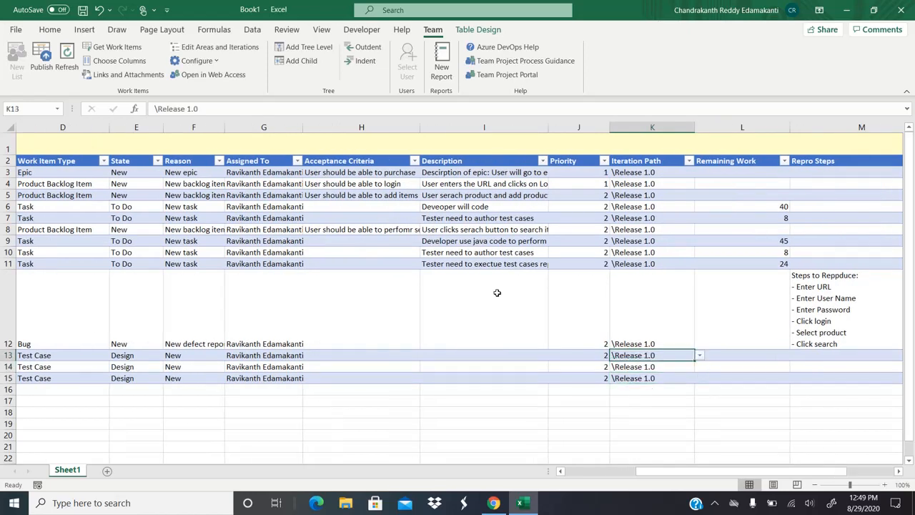
pyautogui.press('Right')
pyautogui.press('Right')
pyautogui.press('Right')
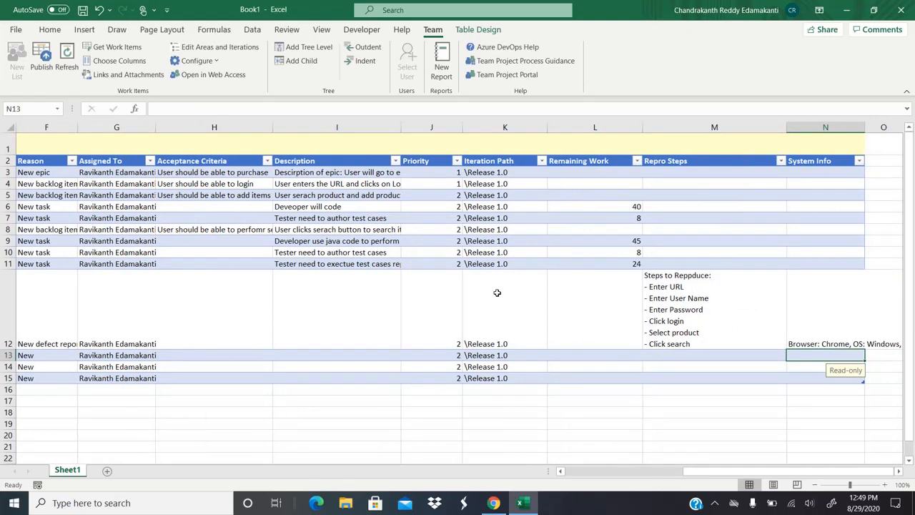
pyautogui.press('Left')
pyautogui.press('Left')
pyautogui.press('Left')
pyautogui.press('Left')
pyautogui.press('Left')
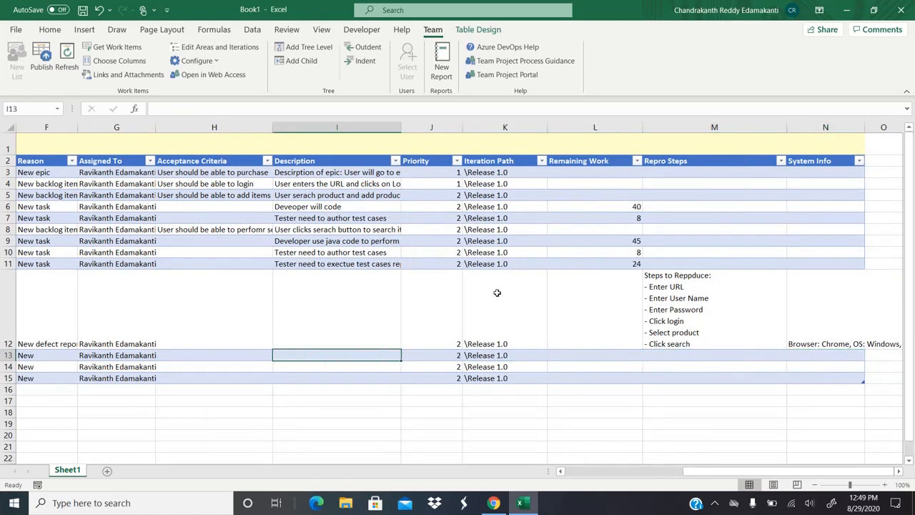
# Step: Open the e-Commerce project in the browser, then return to Excel's column chooser
pyautogui.click(494, 503)
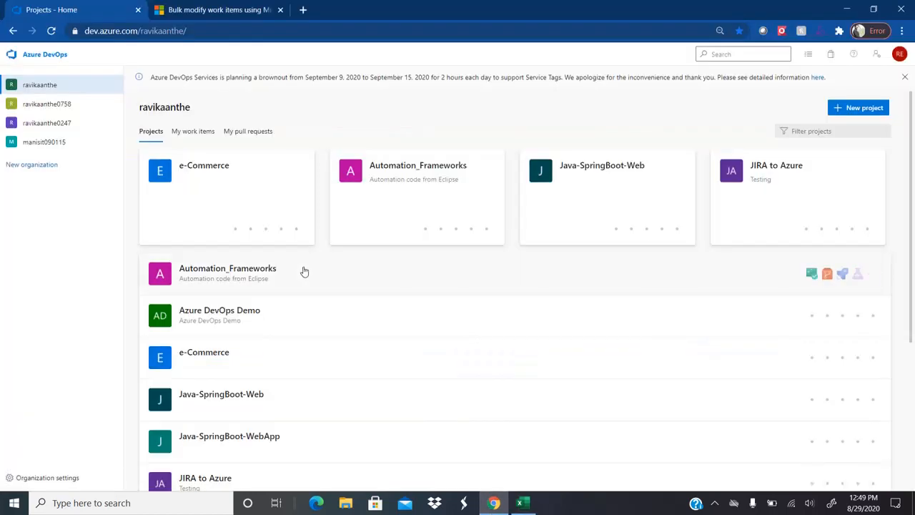
pyautogui.click(225, 189)
pyautogui.hotkey('alt', 'Tab')
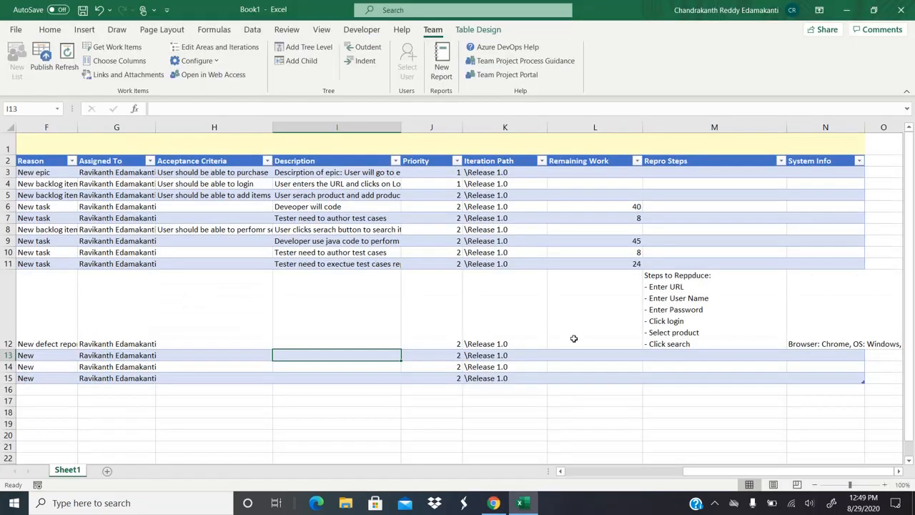
pyautogui.press('Right')
pyautogui.press('Right')
pyautogui.press('Left')
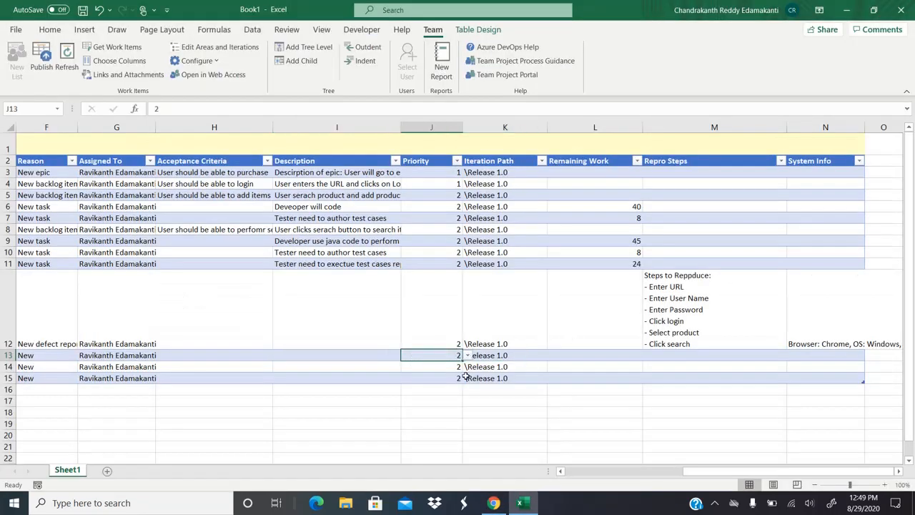
pyautogui.press('Right')
pyautogui.press('Left')
pyautogui.press('Left')
pyautogui.press('Left')
pyautogui.press('Left')
pyautogui.press('Left')
pyautogui.press('Left')
pyautogui.press('Left')
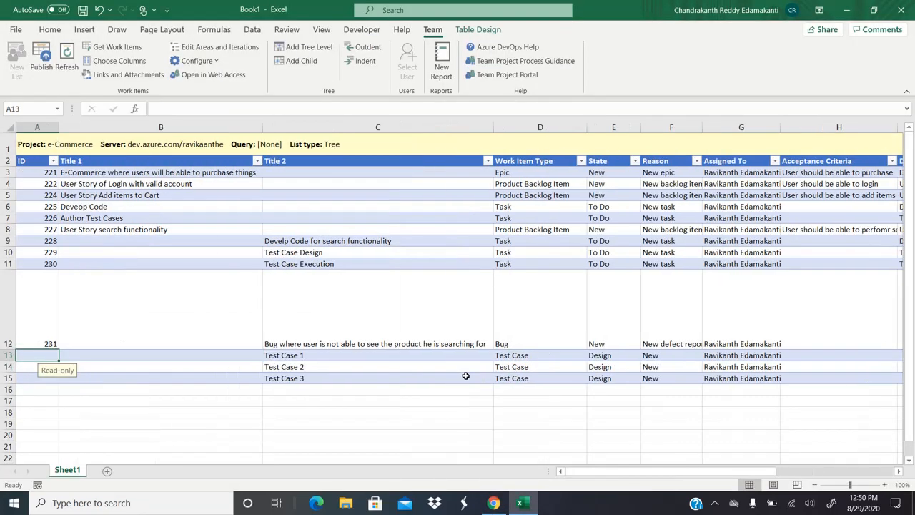
pyautogui.click(119, 61)
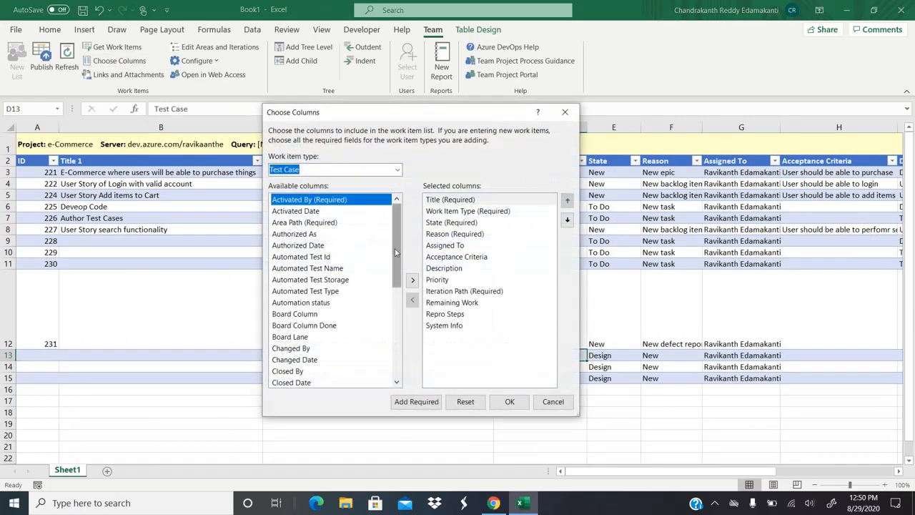
# Step: Add the Automation status column to the work item list, placed after System Info
pyautogui.moveTo(397, 250); pyautogui.dragTo(397, 262)
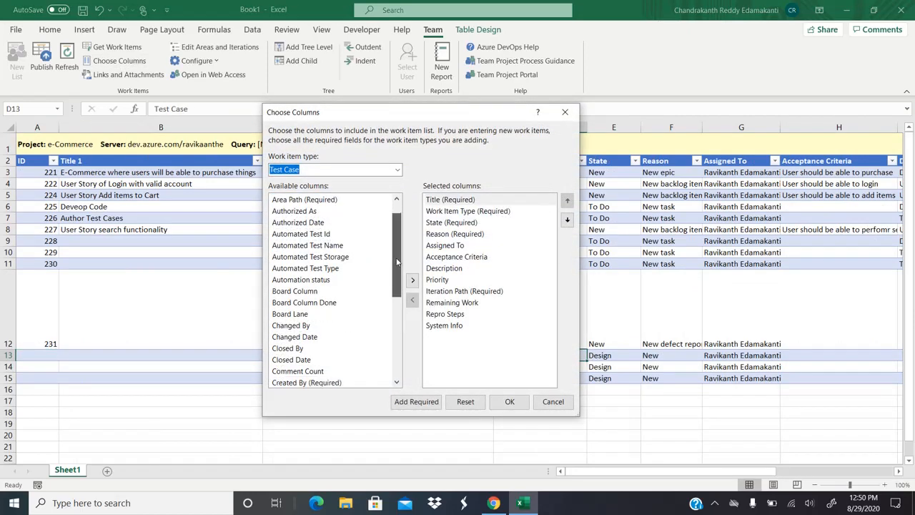
pyautogui.click(322, 280)
pyautogui.click(413, 280)
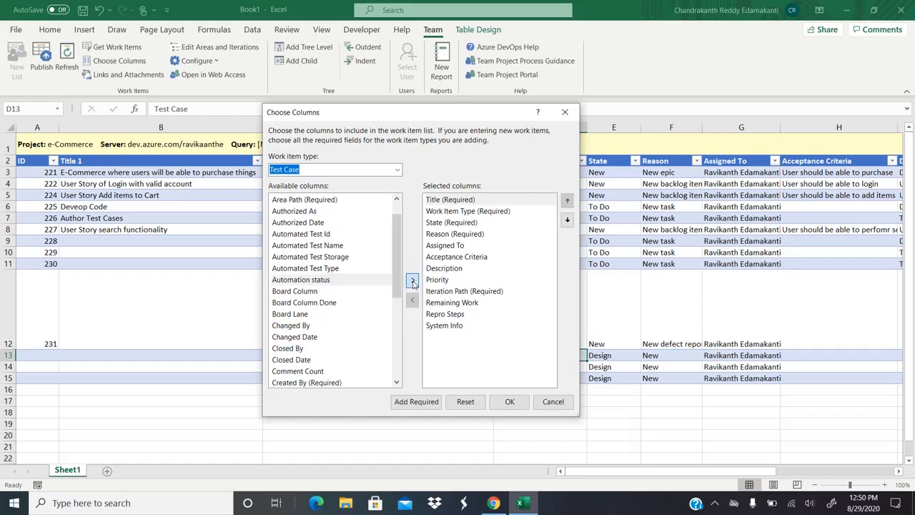
pyautogui.click(568, 221)
pyautogui.click(568, 221)
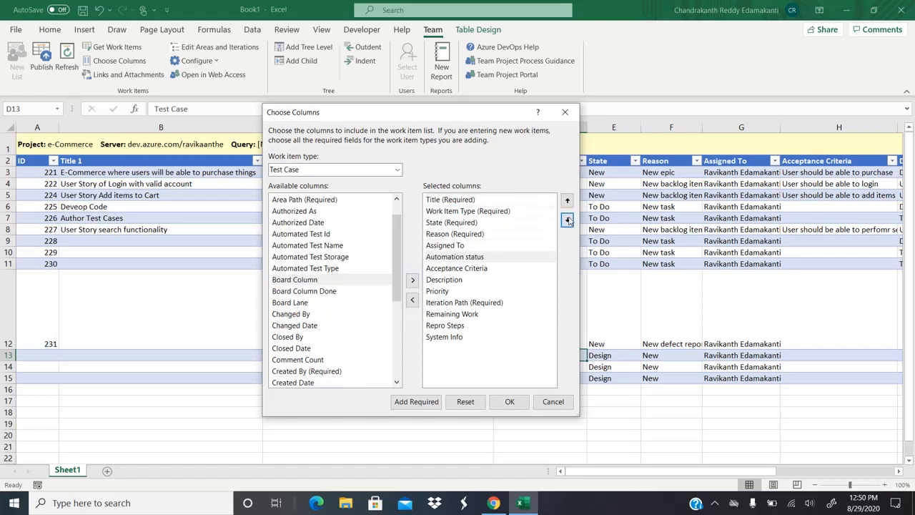
pyautogui.click(568, 221)
pyautogui.click(567, 221)
pyautogui.click(568, 221)
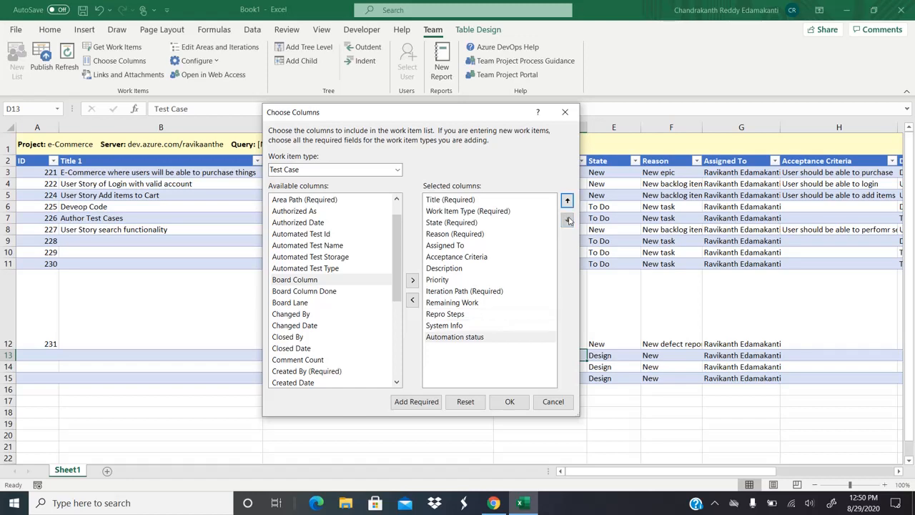
pyautogui.click(509, 401)
# Step: Set Automation status to Planned for Test Case 1 and Test Case 3
pyautogui.press('Right')
pyautogui.press('Right')
pyautogui.press('Right')
pyautogui.press('Right')
pyautogui.press('Right')
pyautogui.press('Right')
pyautogui.press('Right')
pyautogui.press('Right')
pyautogui.press('Right')
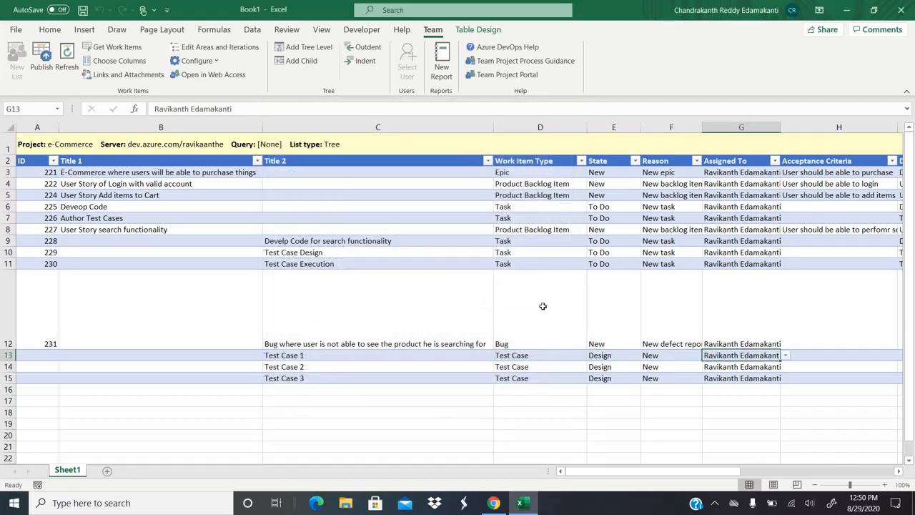
pyautogui.press('Right')
pyautogui.press('Right')
pyautogui.press('Right')
pyautogui.press('Left')
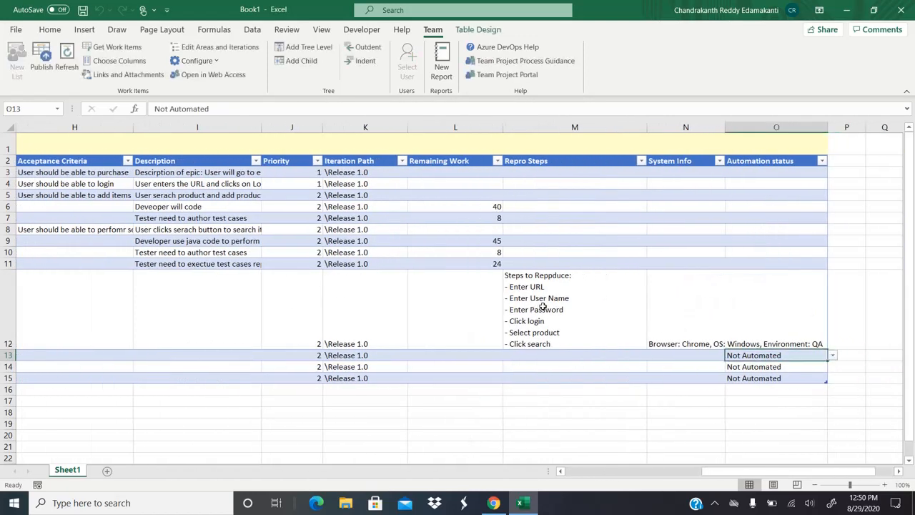
pyautogui.click(833, 355)
pyautogui.click(783, 377)
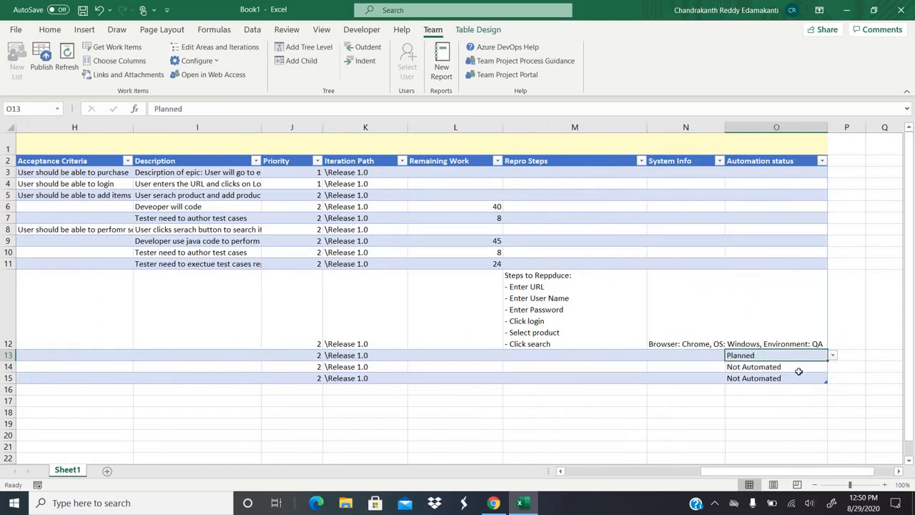
pyautogui.click(798, 370)
pyautogui.click(800, 381)
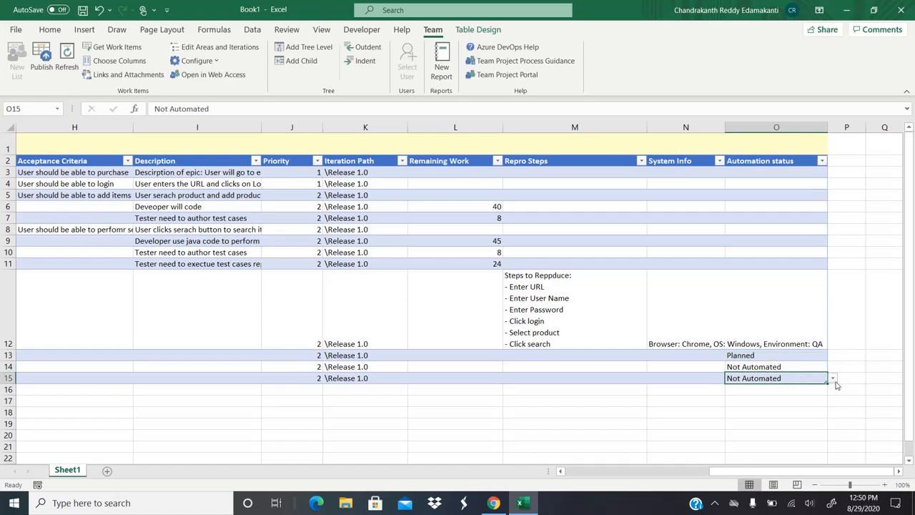
pyautogui.click(832, 379)
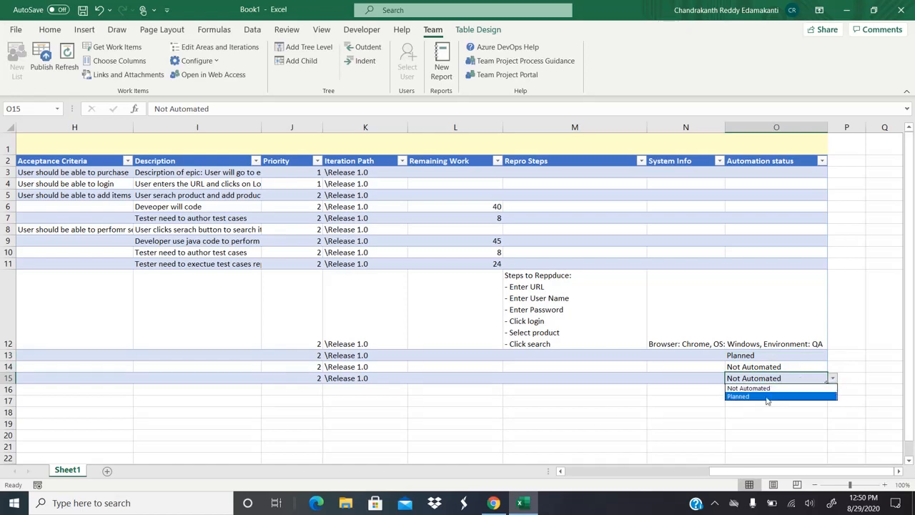
pyautogui.click(766, 396)
pyautogui.press('Up')
pyautogui.press('Left')
pyautogui.press('Left')
pyautogui.press('Left')
pyautogui.press('Left')
pyautogui.press('Left')
pyautogui.press('Left')
pyautogui.press('Left')
pyautogui.press('Left')
pyautogui.press('Left')
pyautogui.press('Left')
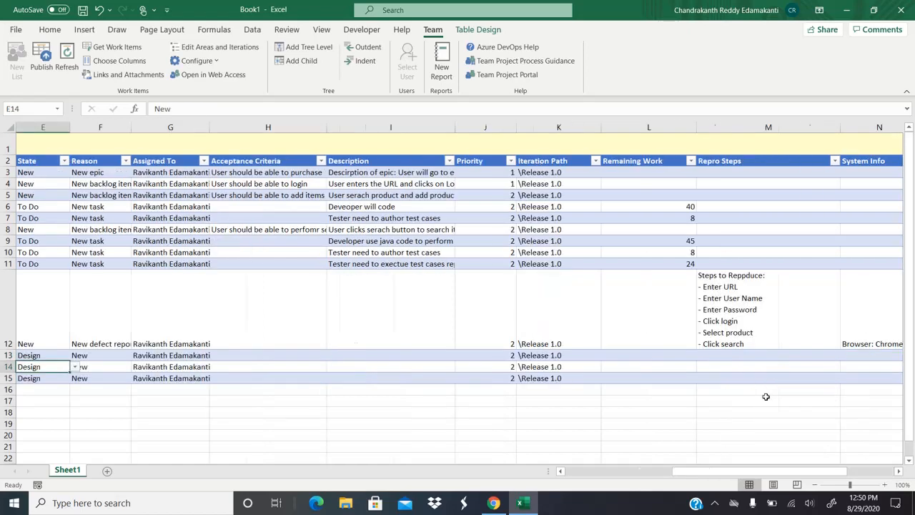
pyautogui.press('Left')
pyautogui.press('Left')
pyautogui.press('Left')
pyautogui.press('Left')
pyautogui.press('Right')
pyautogui.press('Right')
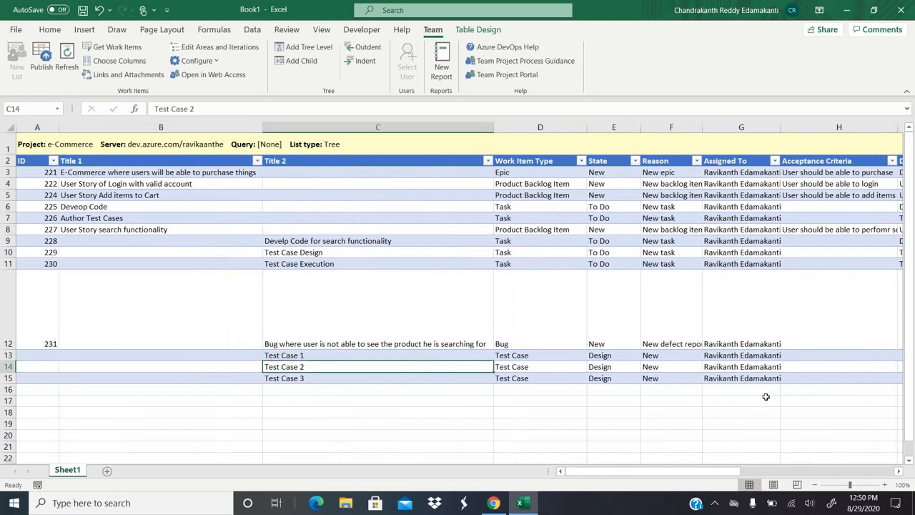
# Step: Publish the new test cases, check their IDs 232–234, and switch to Azure DevOps
pyautogui.click(41, 68)
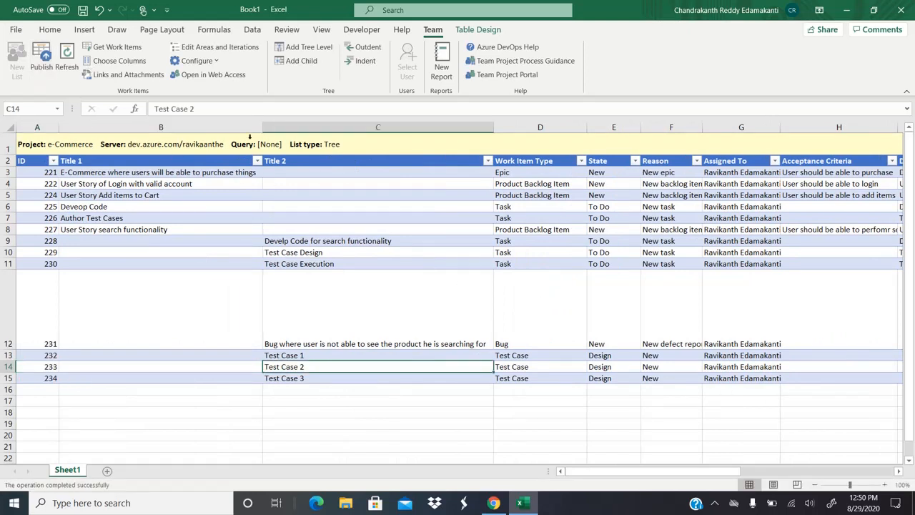
pyautogui.click(55, 323)
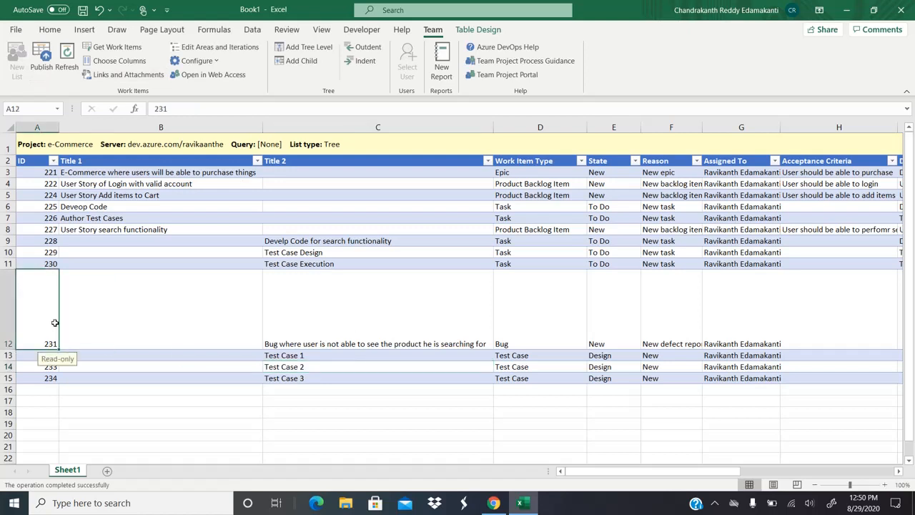
pyautogui.press('Down')
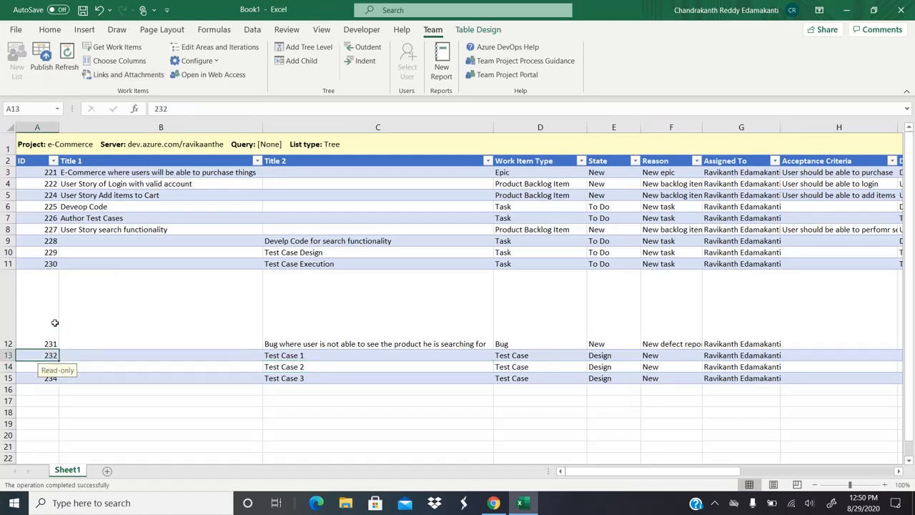
pyautogui.press('Down')
pyautogui.press('Down')
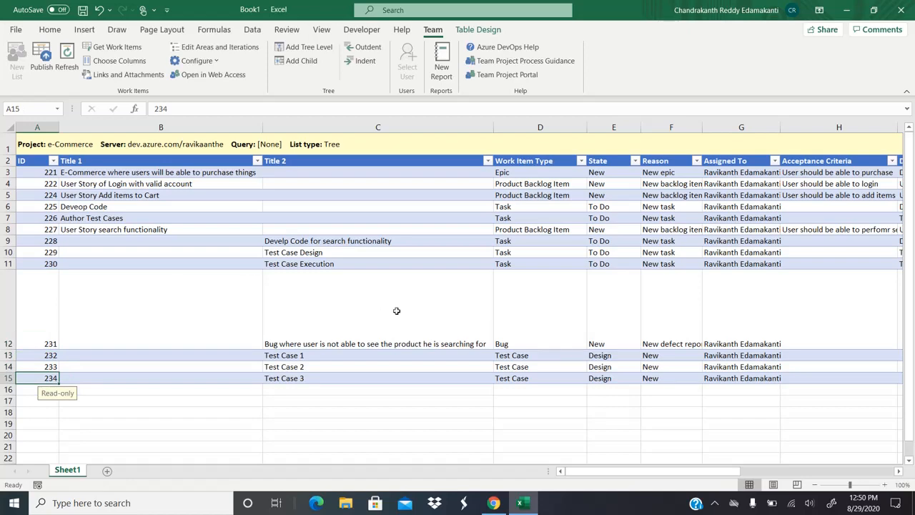
pyautogui.click(494, 503)
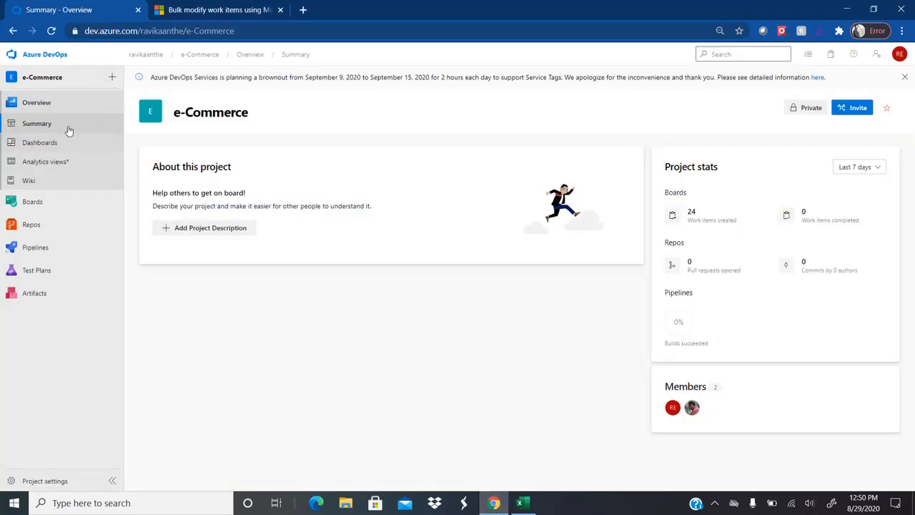
# Step: Open story 227 from the board, expand its seven children, and view Test Case 232
pyautogui.click(197, 55)
pyautogui.click(49, 206)
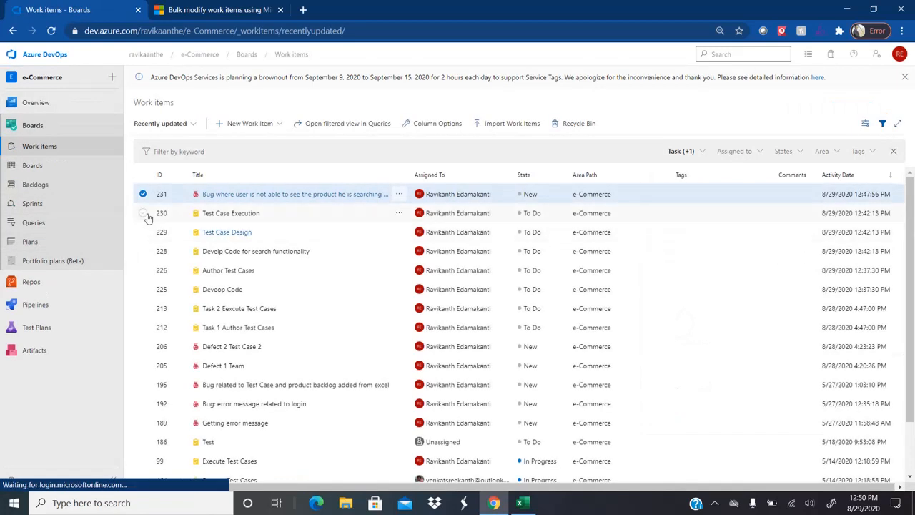
pyautogui.click(39, 169)
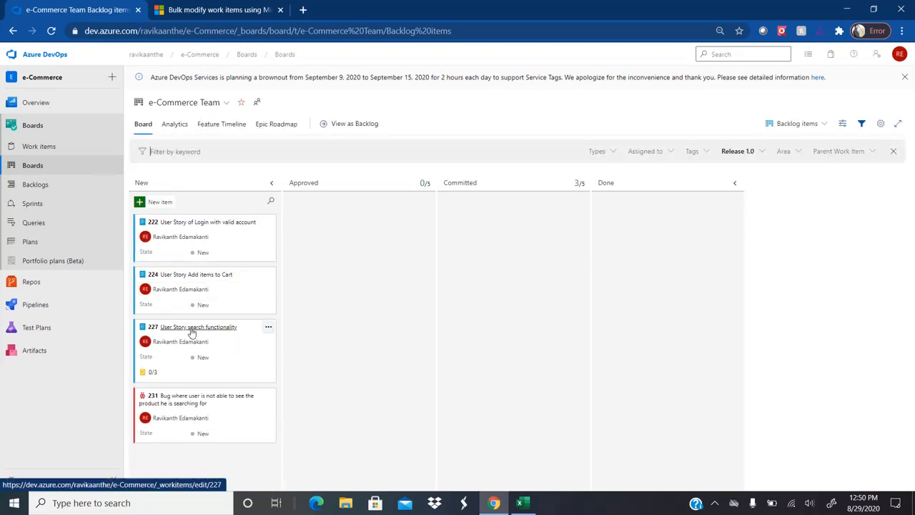
pyautogui.click(192, 327)
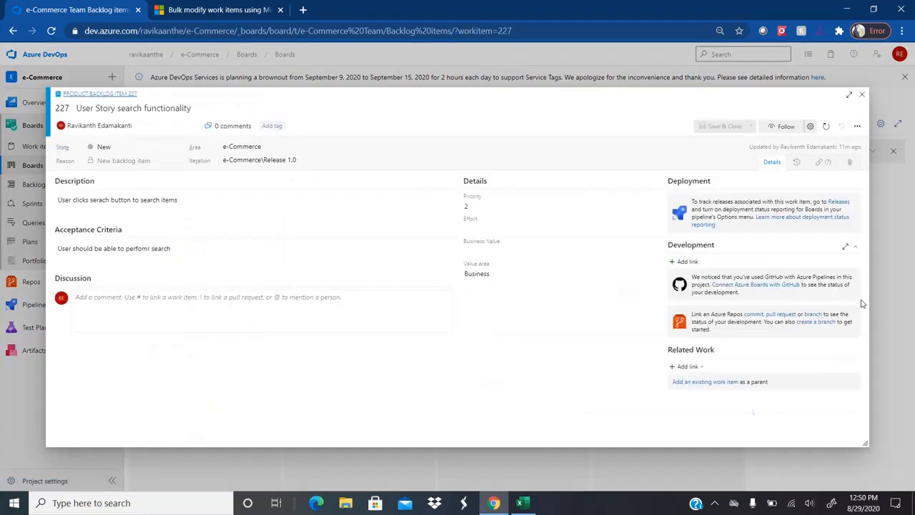
pyautogui.moveTo(862, 326); pyautogui.dragTo(856, 421)
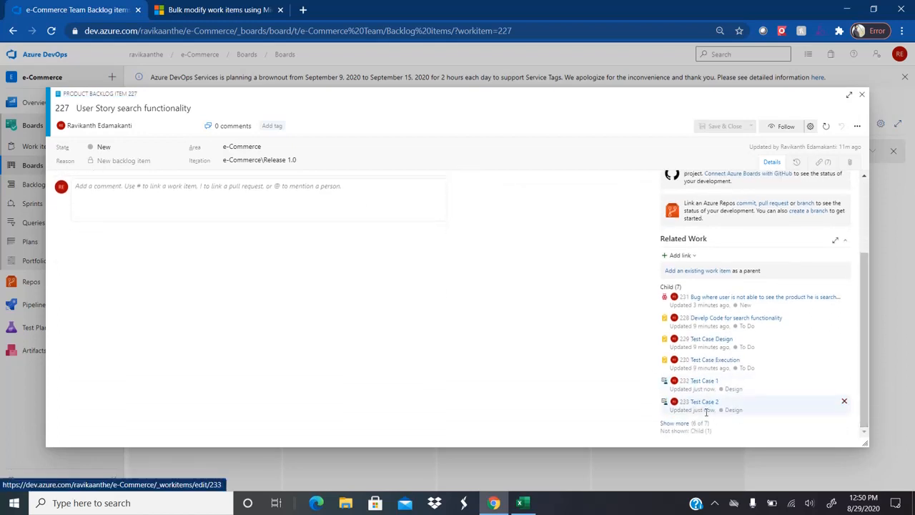
pyautogui.click(674, 423)
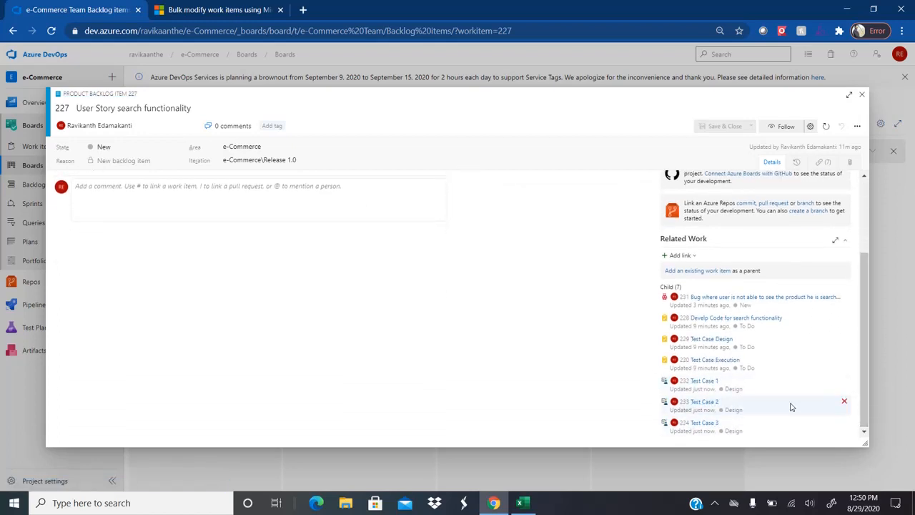
pyautogui.click(705, 381)
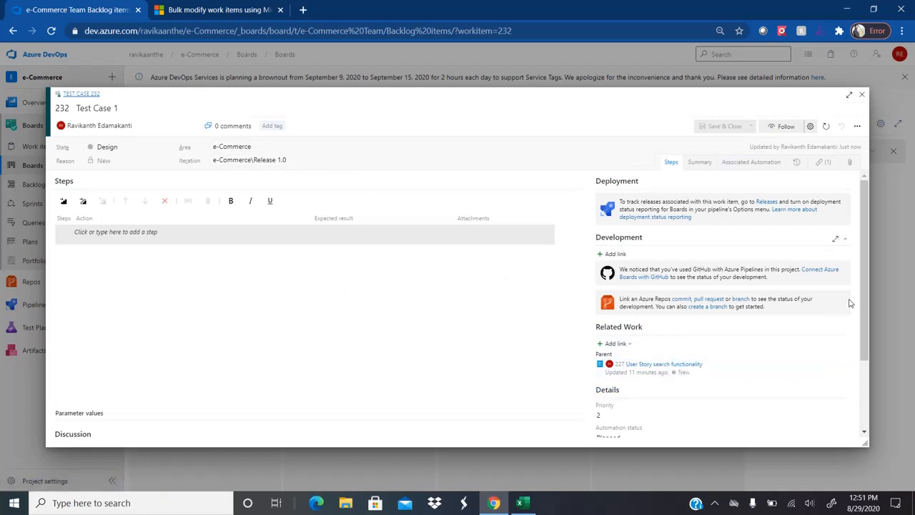
pyautogui.scroll(-1, 851, 315)
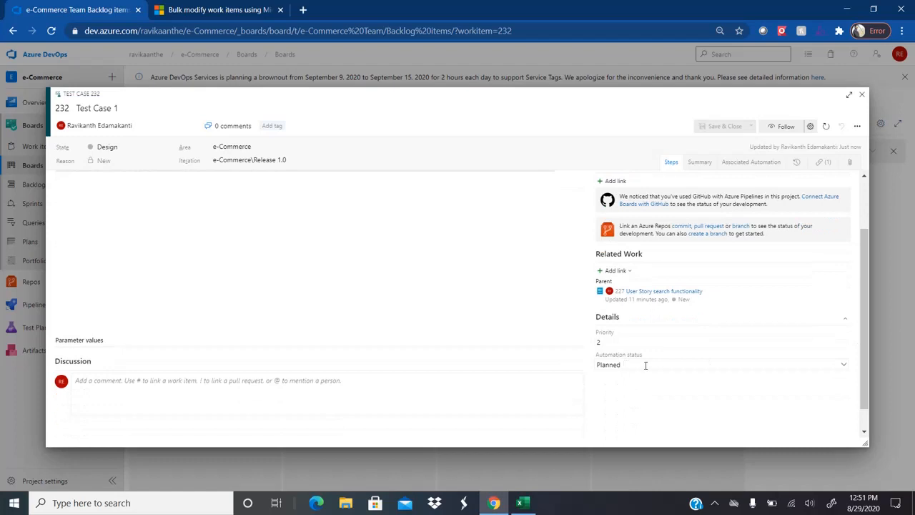
pyautogui.click(682, 291)
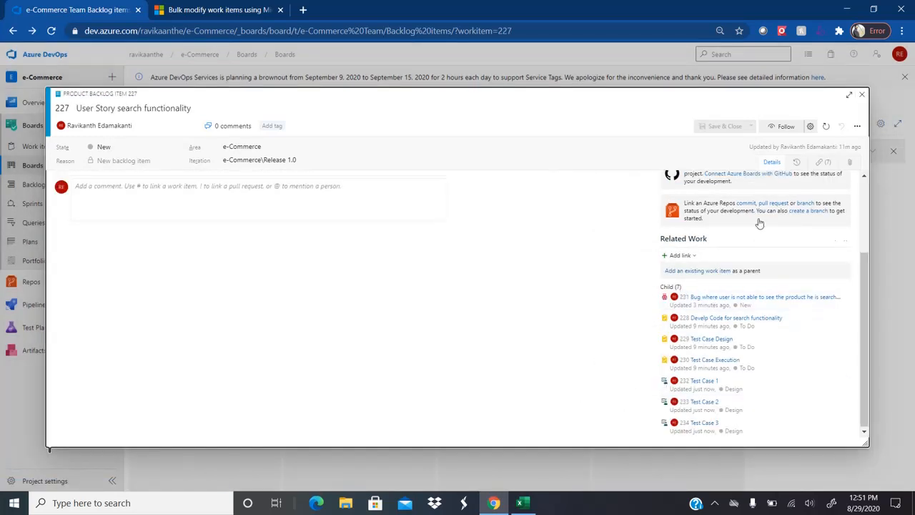
# Step: Close story 227's details, return to Excel, and select Test Case 3's title cell
pyautogui.click(862, 96)
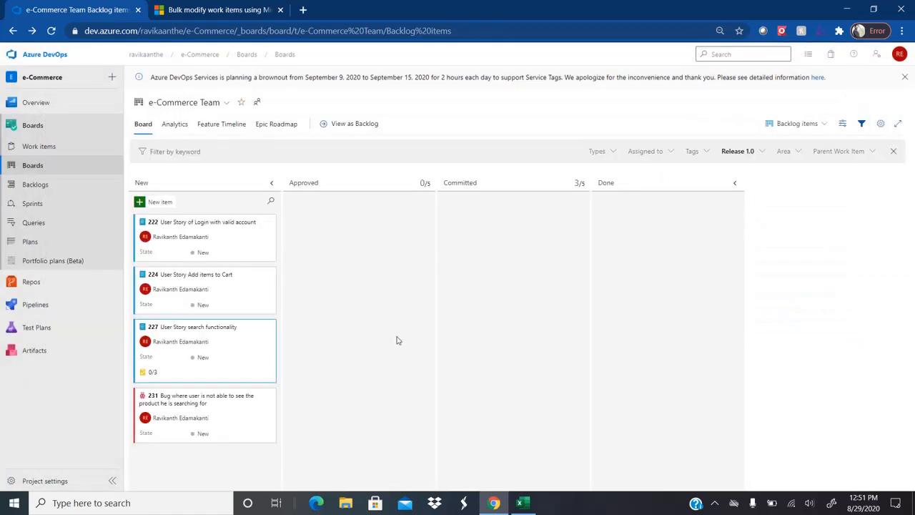
pyautogui.hotkey('alt', 'Tab')
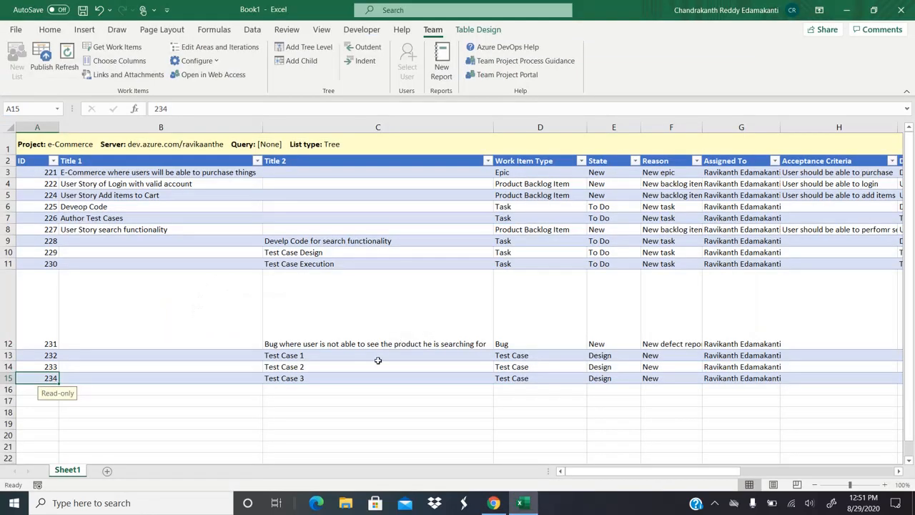
pyautogui.click(328, 366)
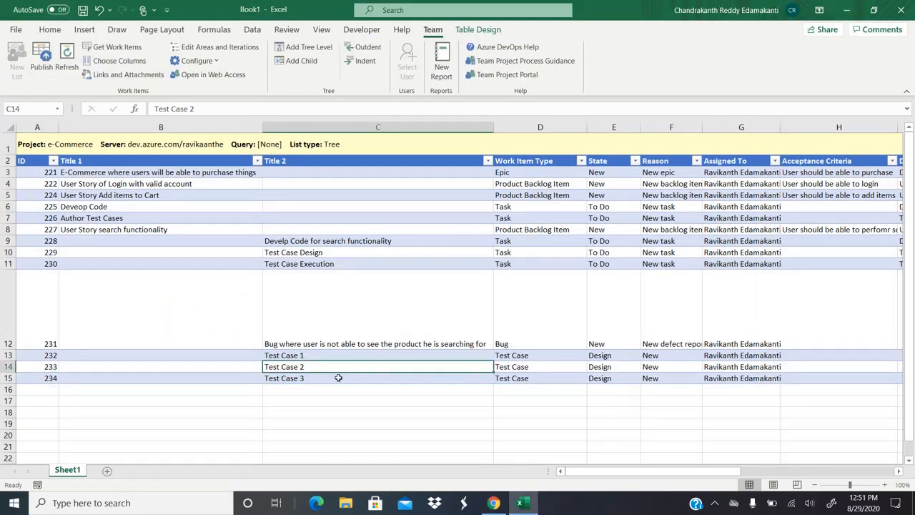
pyautogui.click(339, 378)
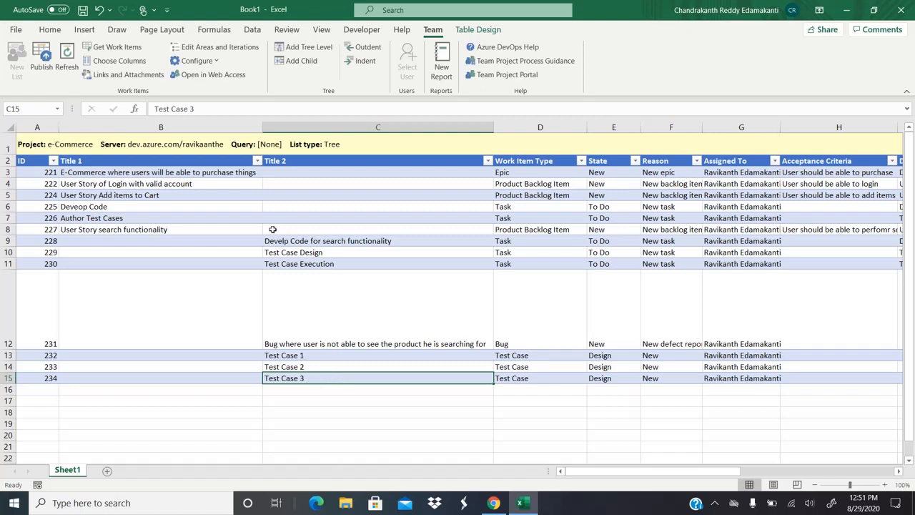
# Step: Add a child row under Test Case 3 titled 'Bug for Test Case 3'
pyautogui.click(301, 61)
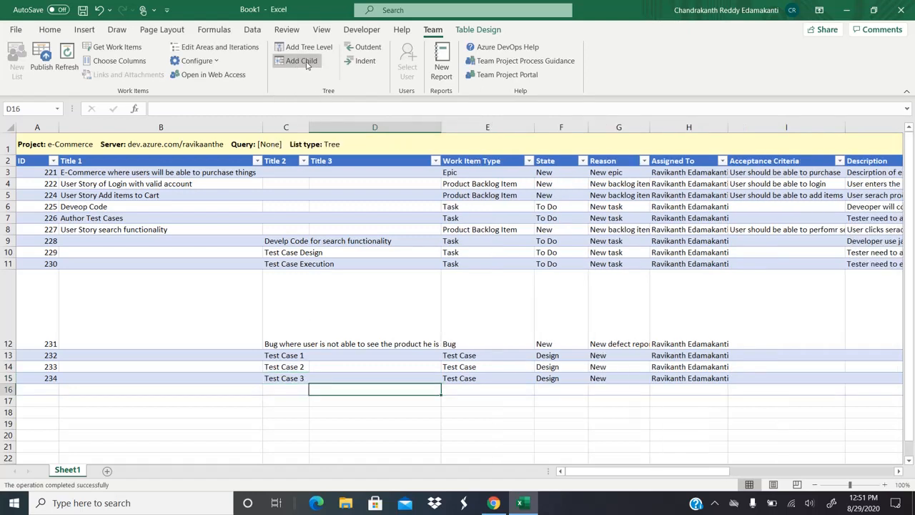
pyautogui.click(346, 159)
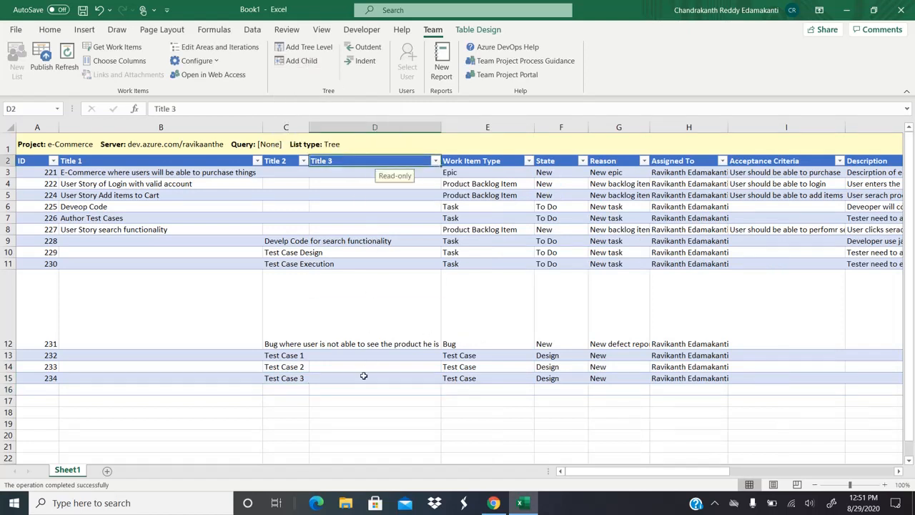
pyautogui.click(344, 389)
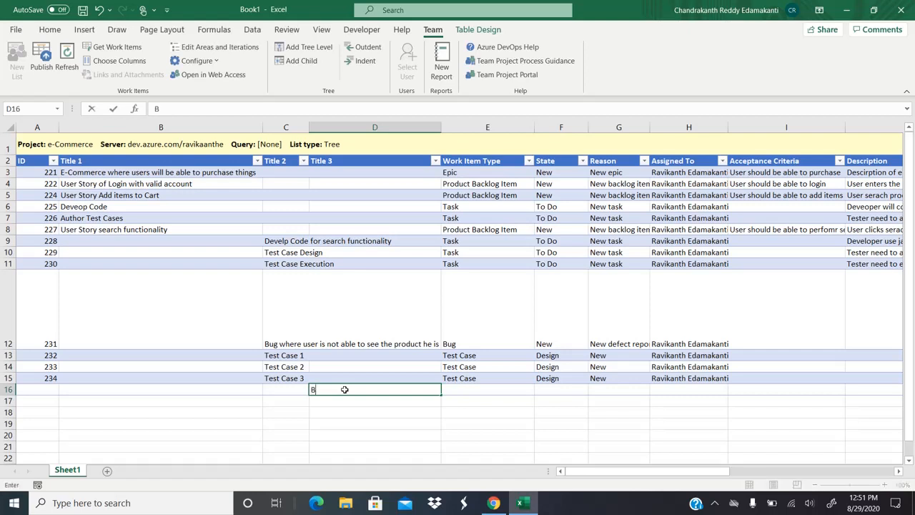
pyautogui.write('B')
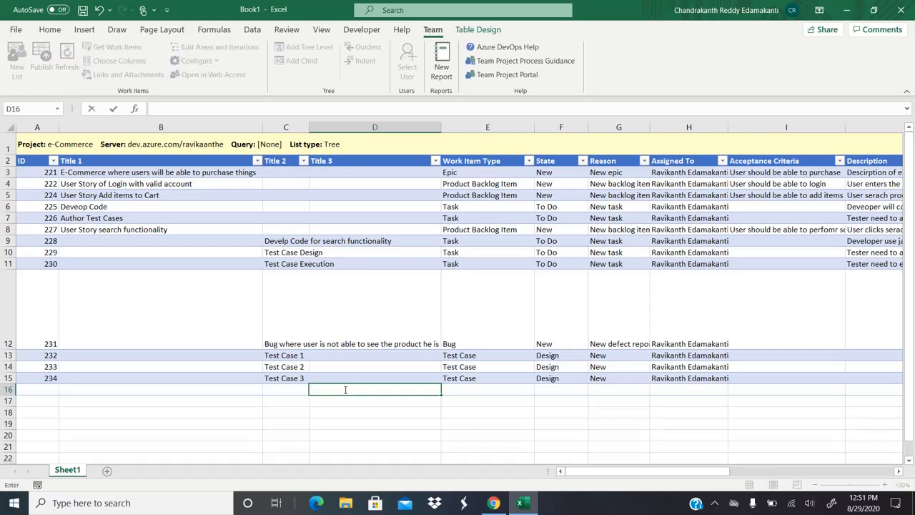
pyautogui.write('ug for Test Case 3')
pyautogui.press('Tab')
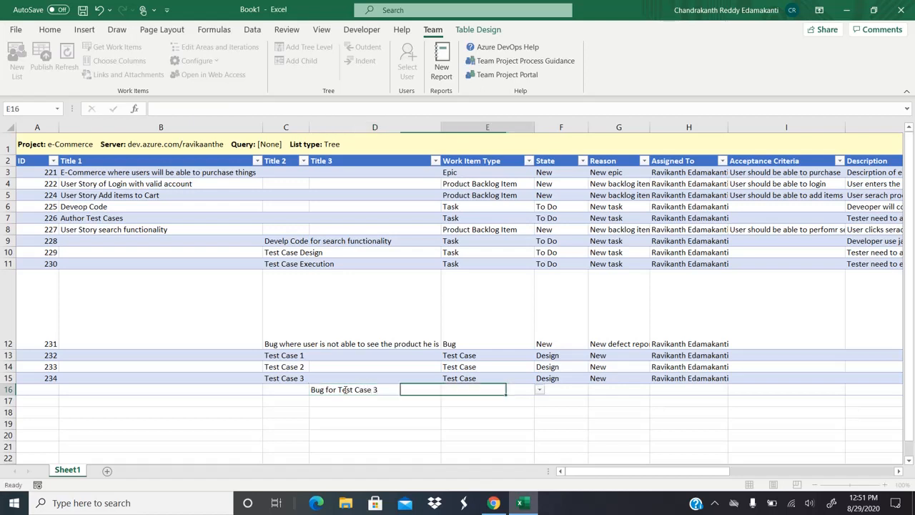
# Step: Make the child a Bug, fill in its assignee, and set Iteration Path \Release 1.0
pyautogui.click(540, 390)
pyautogui.click(458, 401)
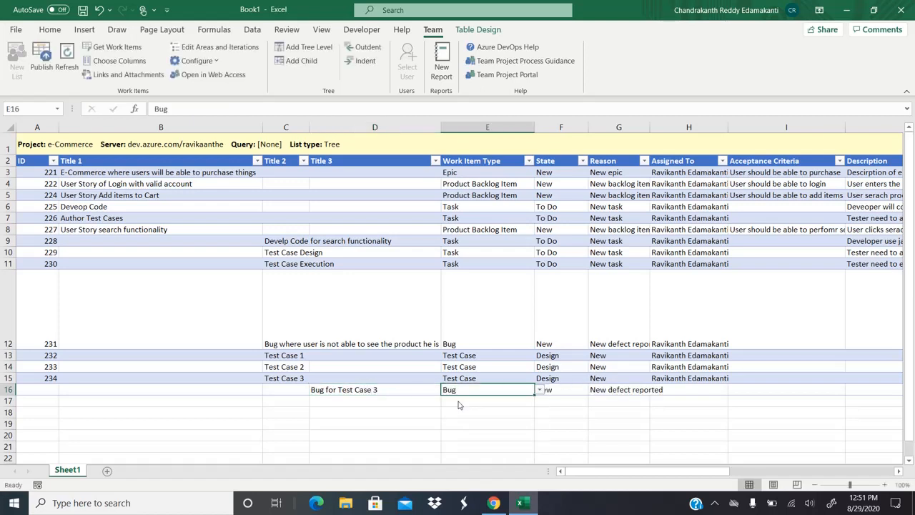
pyautogui.press('Tab')
pyautogui.press('Tab')
pyautogui.press('Tab')
pyautogui.hotkey('ctrl', 'd')
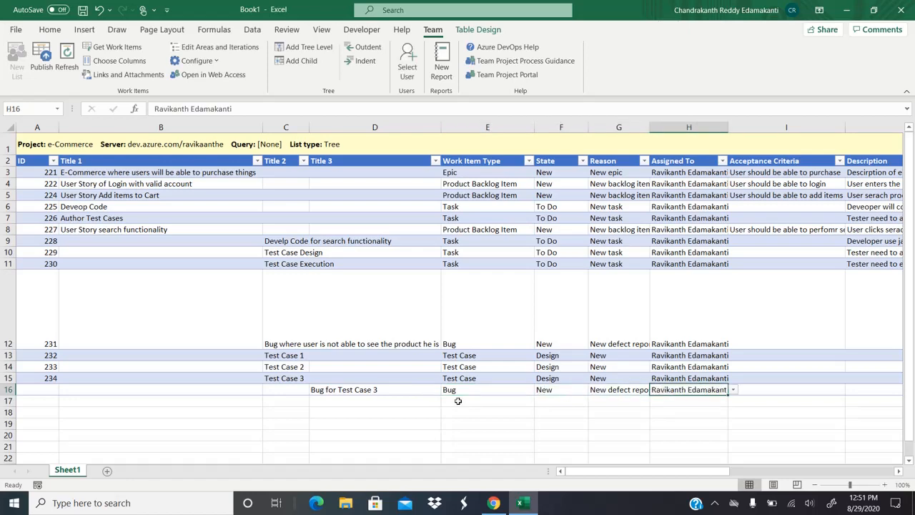
pyautogui.press('Right')
pyautogui.press('Right')
pyautogui.press('Left')
pyautogui.press('Right')
pyautogui.press('Right')
pyautogui.press('Right')
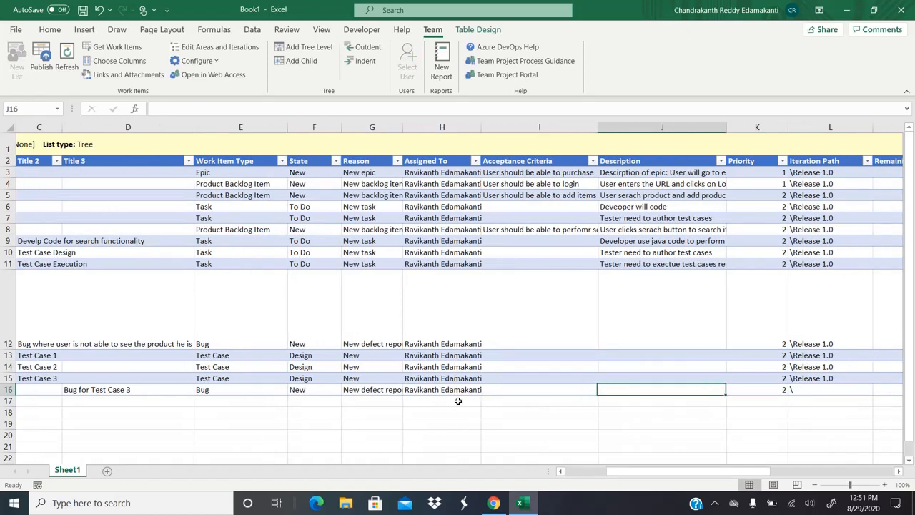
pyautogui.write('\\')
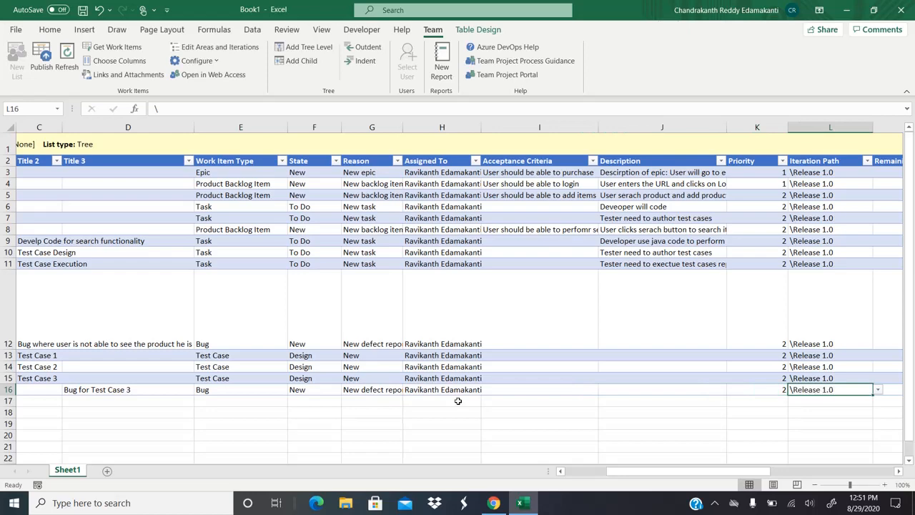
pyautogui.press('Tab')
pyautogui.press('Tab')
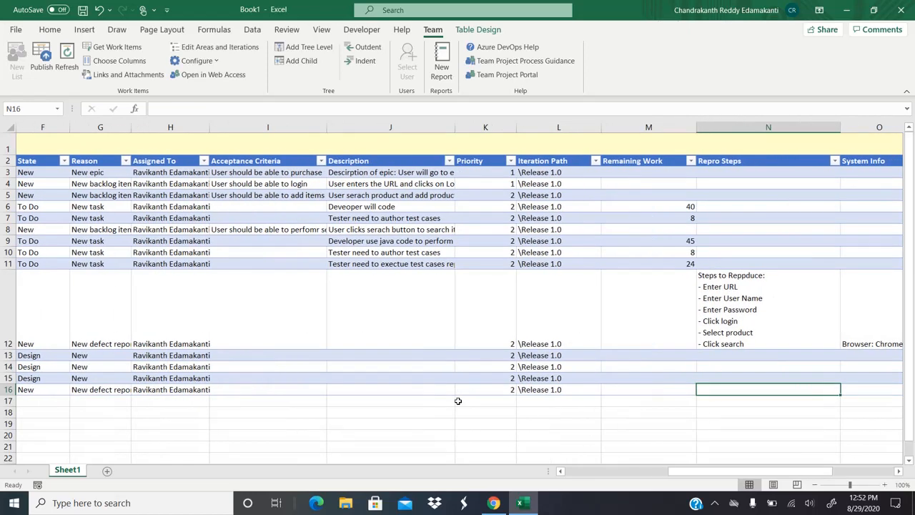
# Step: Write the bug's repro steps: a heading plus lines for entering URL, username and password
pyautogui.write('Steps to Re')
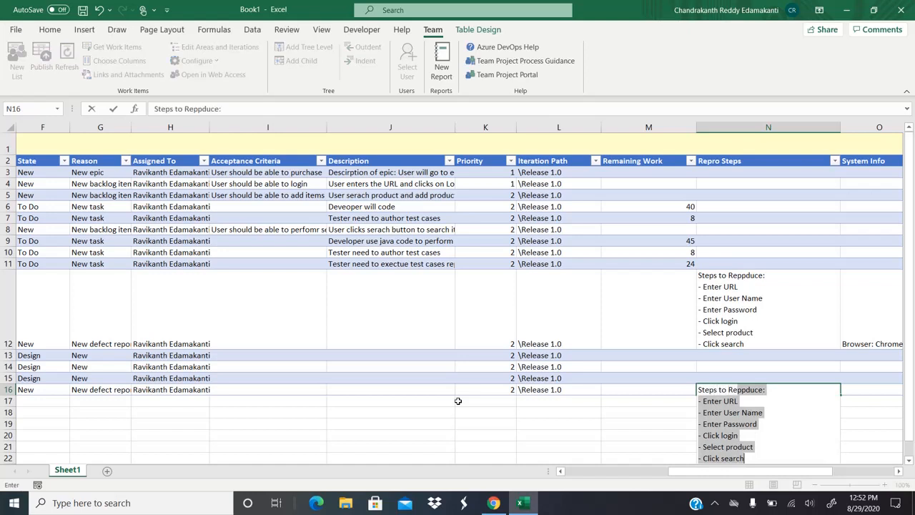
pyautogui.write('poduce ')
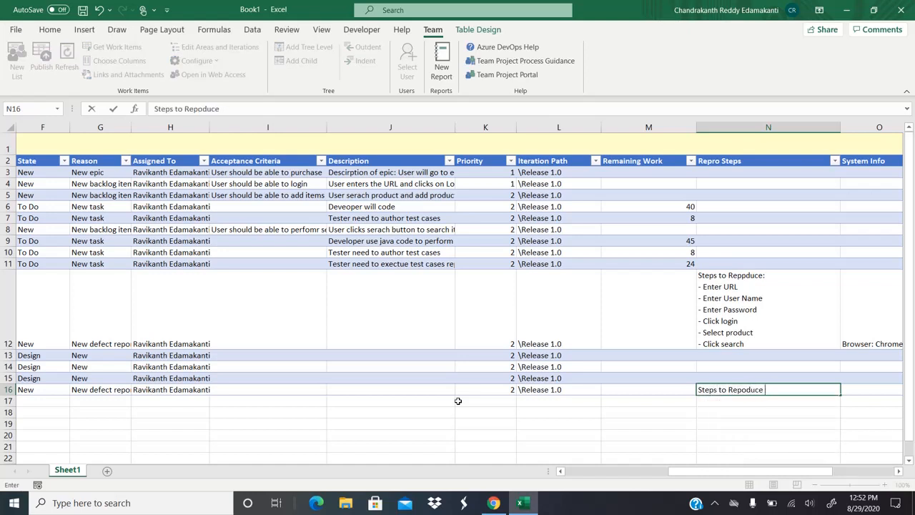
pyautogui.write('to Bug oif Test Case')
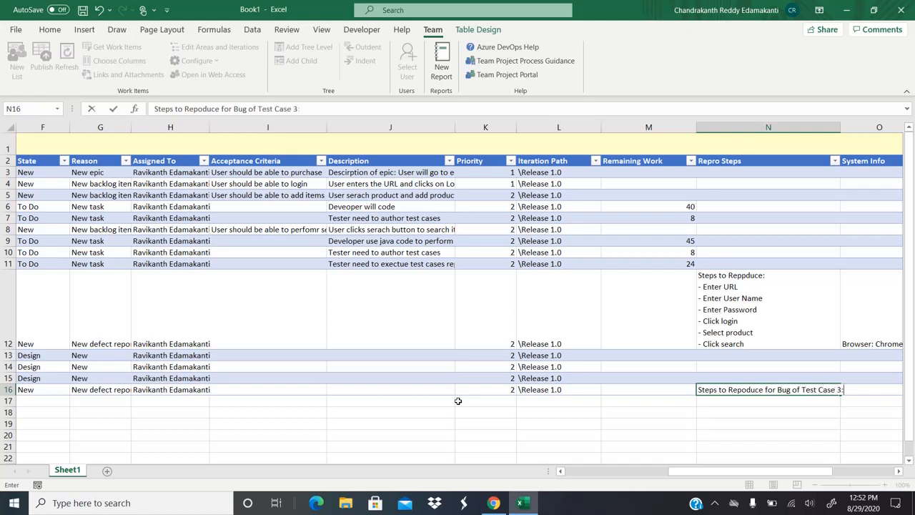
pyautogui.write(' 3:')
pyautogui.hotkey('alt', 'Return')
pyautogui.write('- ENte')
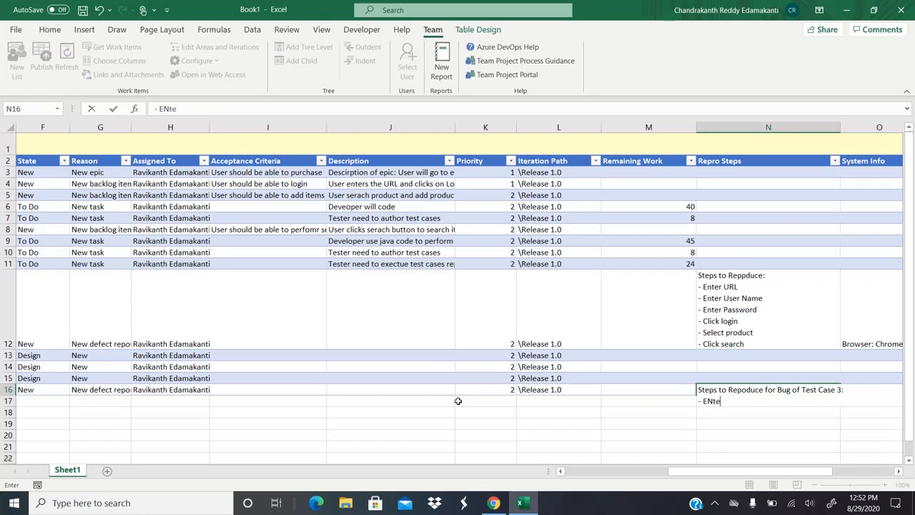
pyautogui.press('BackSpace')
pyautogui.write('nter URL')
pyautogui.hotkey('alt', 'Return')
pyautogui.write('- EN')
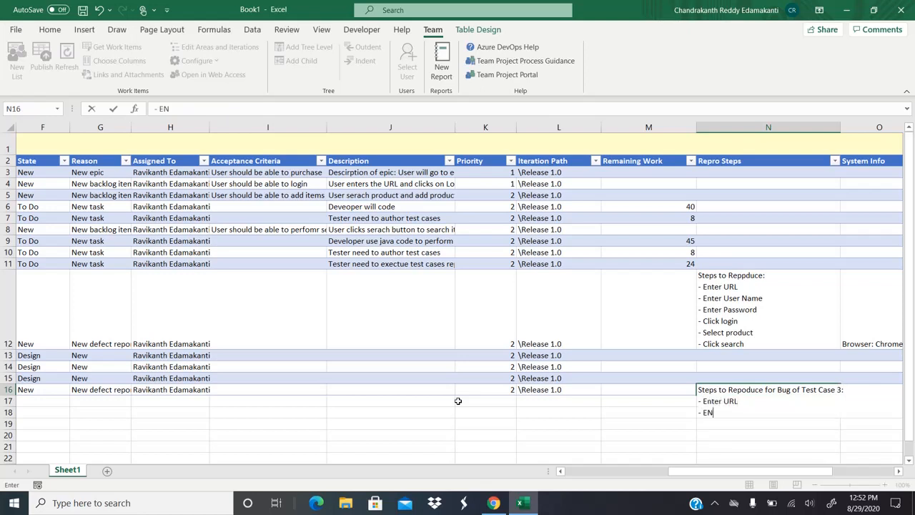
pyautogui.press('BackSpace')
pyautogui.write('nter Sue rname')
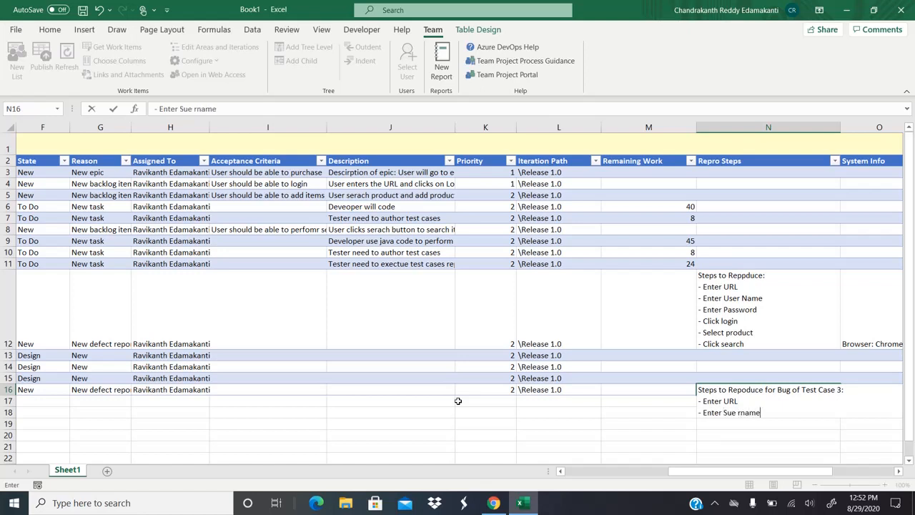
pyautogui.hotkey('alt', 'Return')
pyautogui.write('Enter Sue rname - E')
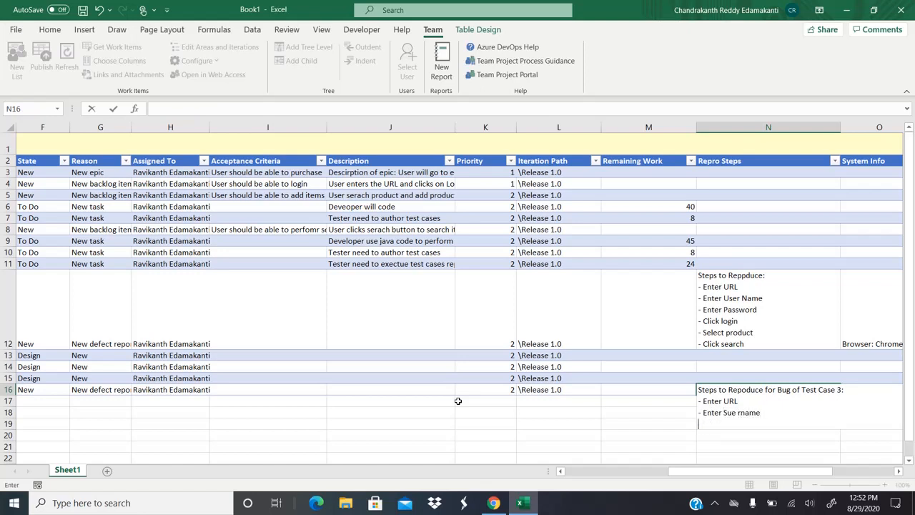
pyautogui.write('tner Password')
pyautogui.hotkey('ctrl', 'Return')
# Step: Copy the earlier bug's system info from O12 into the new bug's O16
pyautogui.press('Tab')
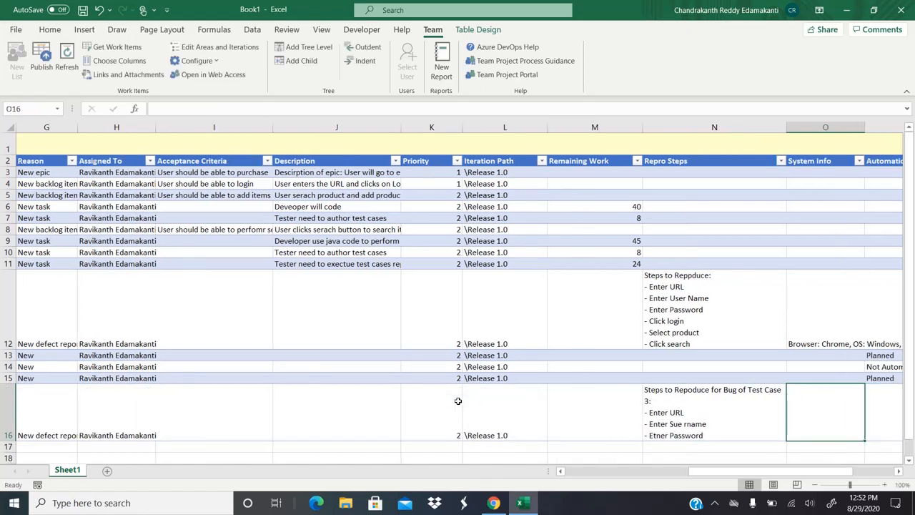
pyautogui.press('Up')
pyautogui.press('Up')
pyautogui.press('Up')
pyautogui.press('Up')
pyautogui.hotkey('ctrl', 'c')
pyautogui.press('Down')
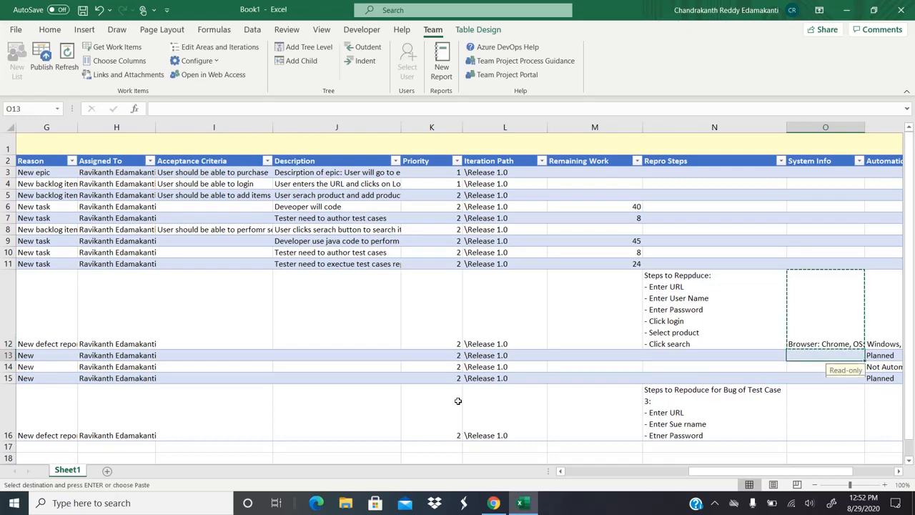
pyautogui.press('Down')
pyautogui.press('Down')
pyautogui.press('Down')
pyautogui.hotkey('ctrl', 'v')
pyautogui.press('Tab')
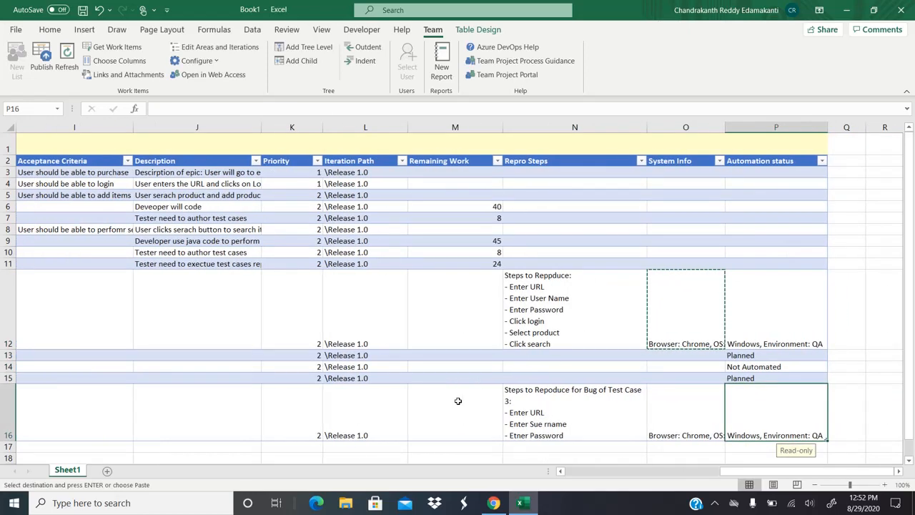
pyautogui.press('Left')
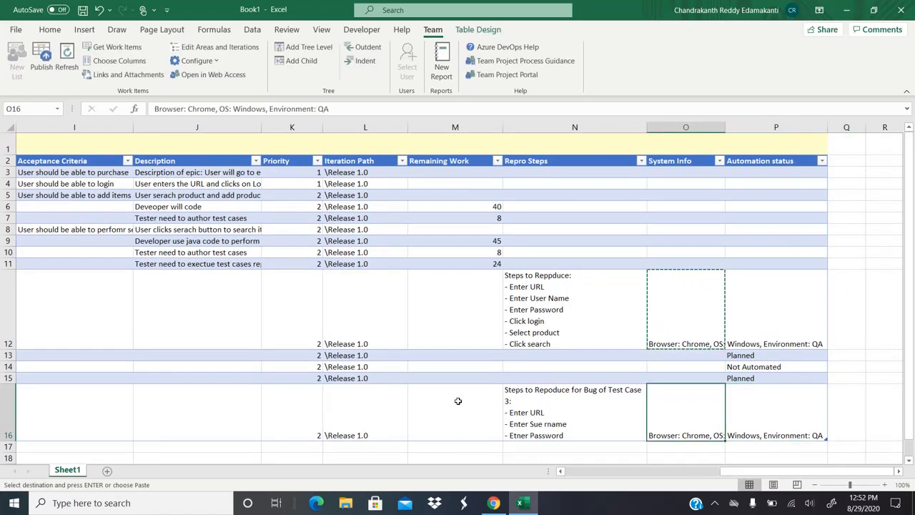
pyautogui.press('Home')
pyautogui.press('Right')
pyautogui.press('Right')
pyautogui.press('Right')
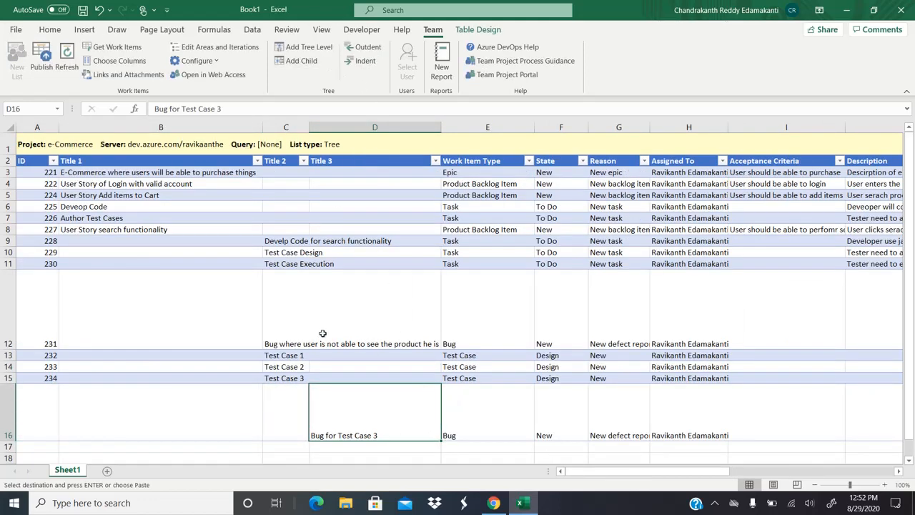
# Step: Confirm the bug sits under Test Case 3, publish to Azure DevOps, and switch to the browser
pyautogui.click(283, 378)
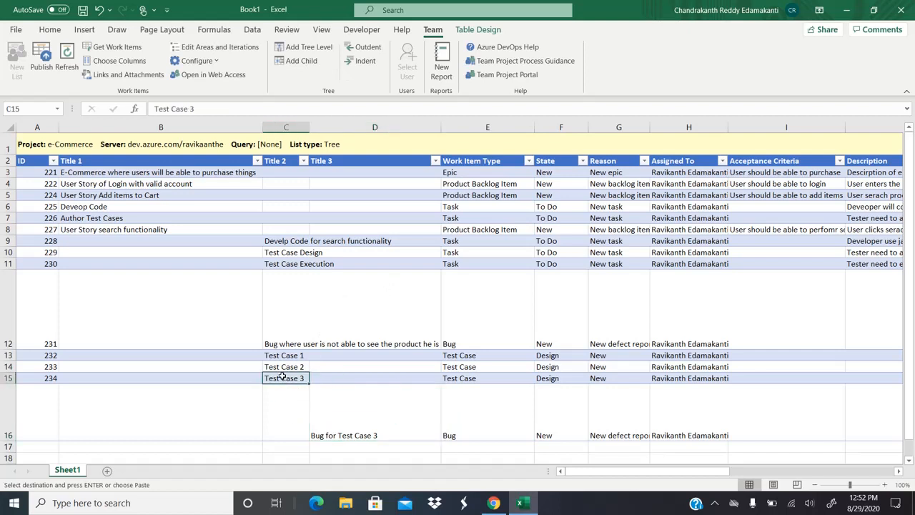
pyautogui.click(366, 403)
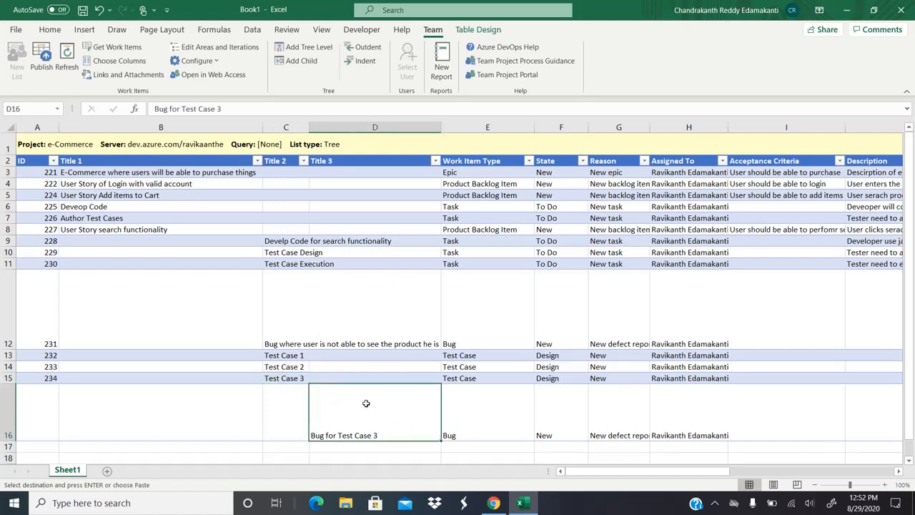
pyautogui.click(279, 377)
pyautogui.click(357, 405)
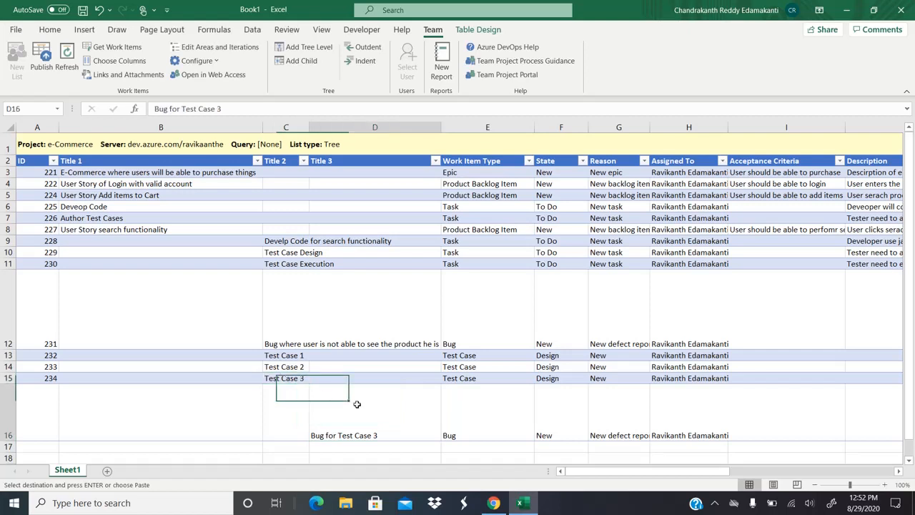
pyautogui.click(282, 380)
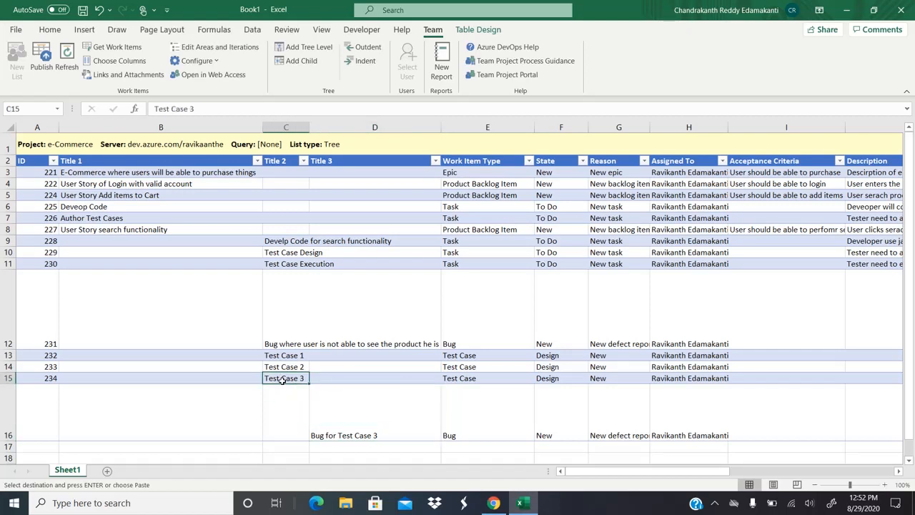
pyautogui.click(45, 60)
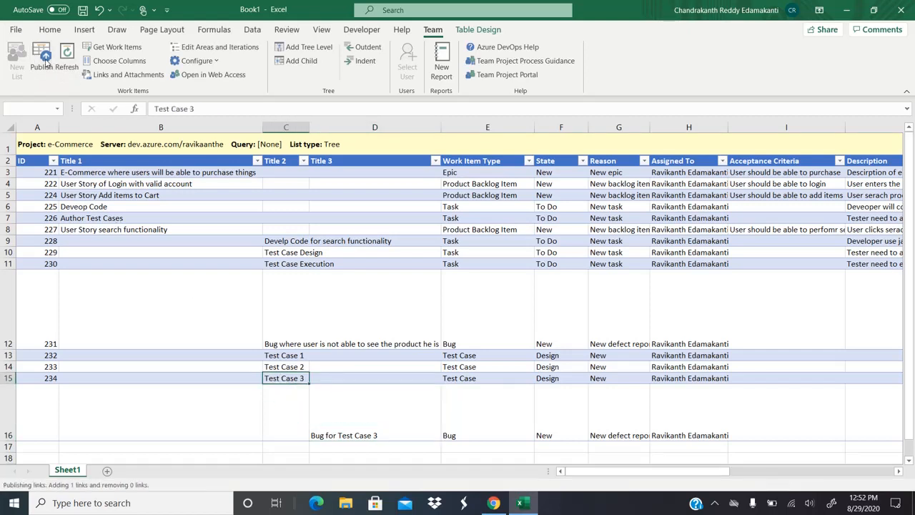
pyautogui.click(492, 504)
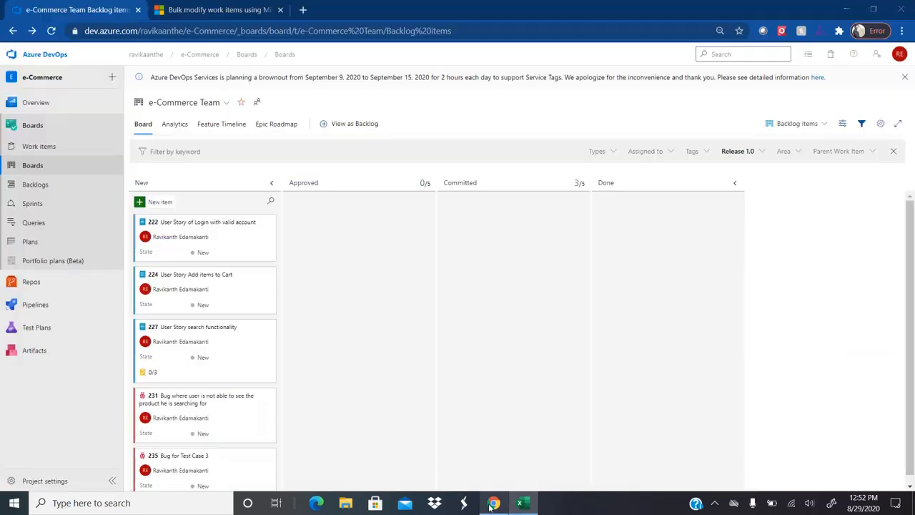
# Step: Open bug 235 from the sprint taskboard, then its parent Test Case 234
pyautogui.click(50, 188)
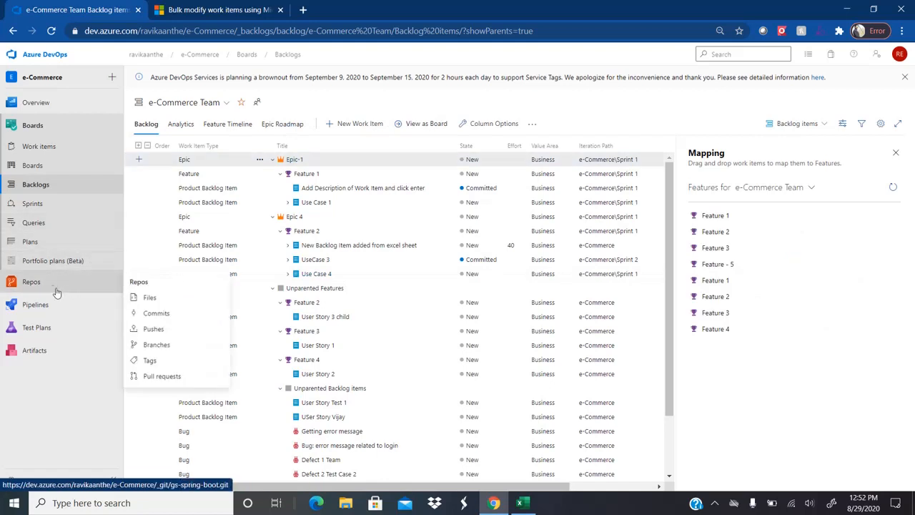
pyautogui.click(46, 205)
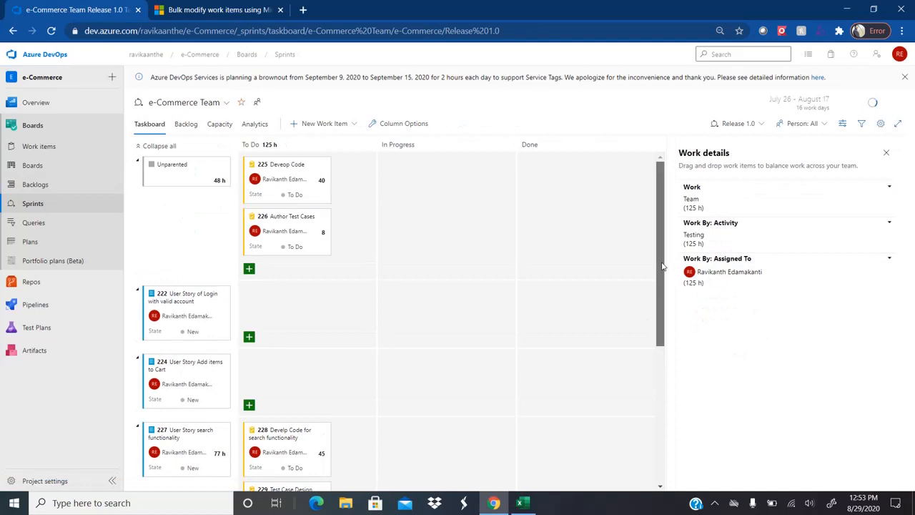
pyautogui.moveTo(662, 266); pyautogui.dragTo(680, 446)
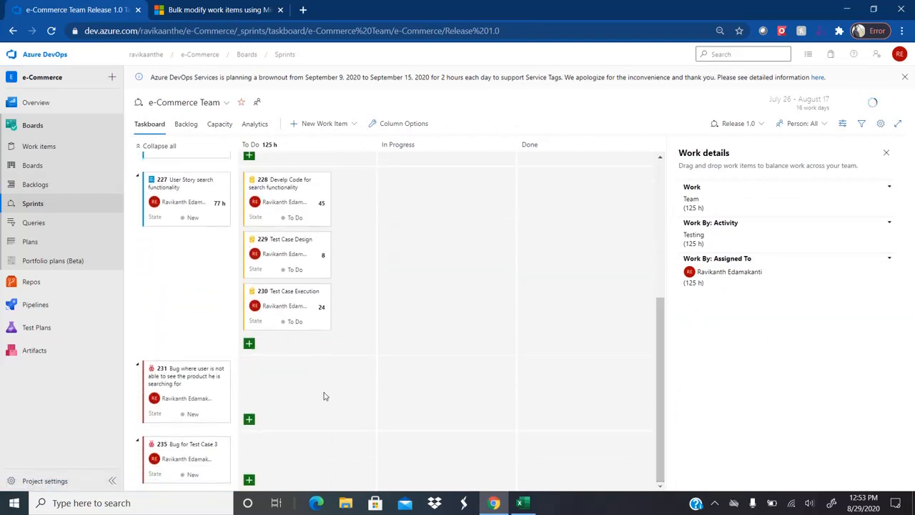
pyautogui.click(195, 446)
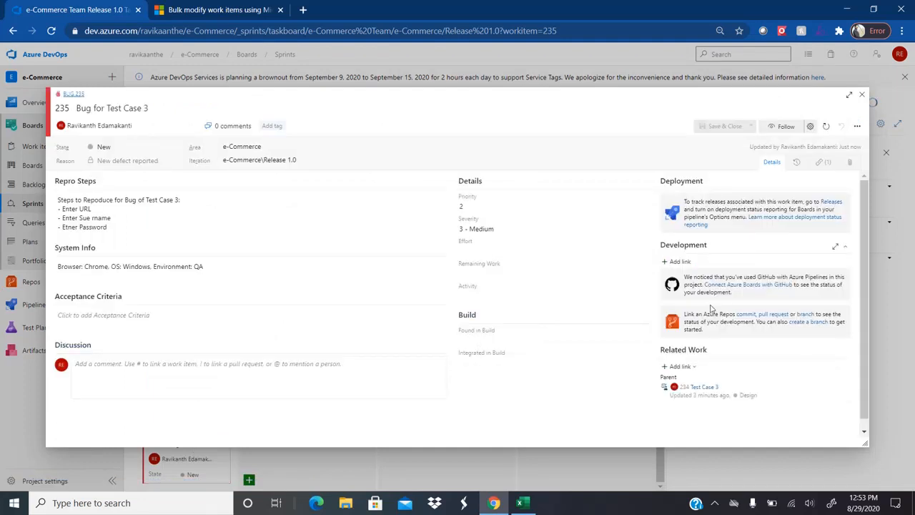
pyautogui.moveTo(861, 246); pyautogui.dragTo(871, 287)
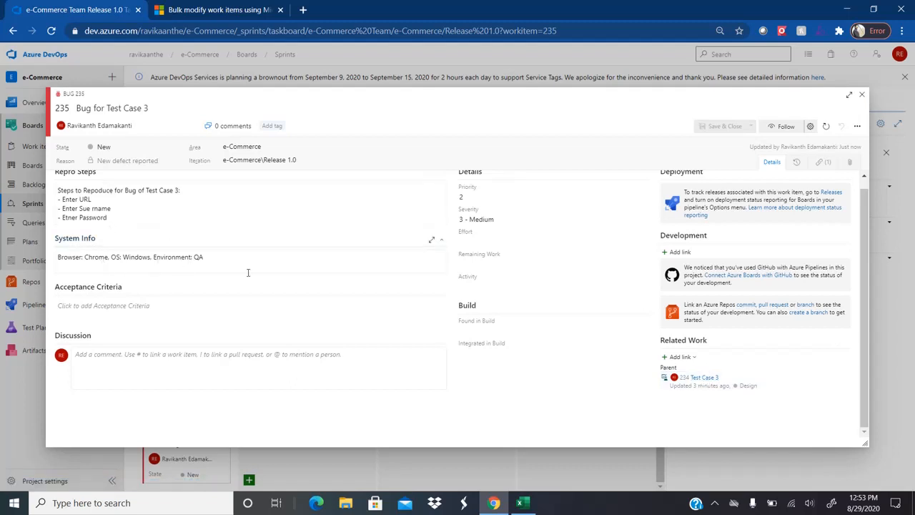
pyautogui.click(711, 379)
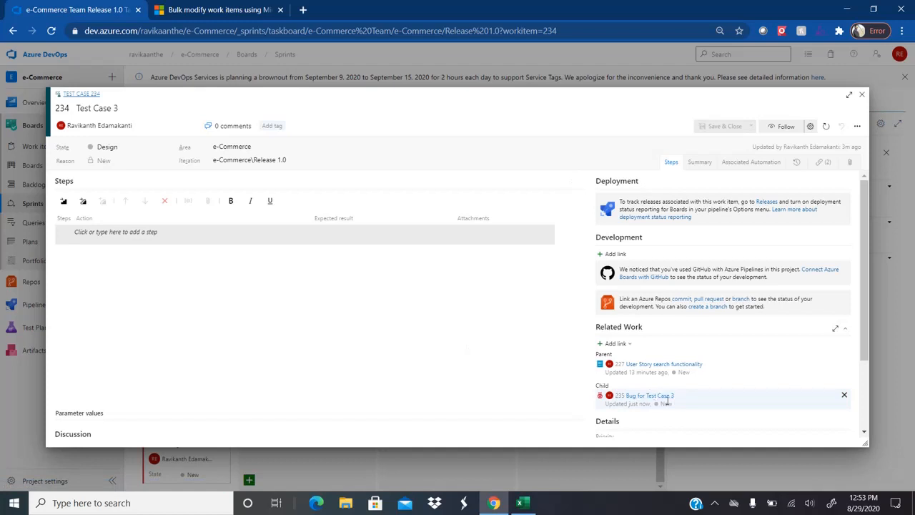
pyautogui.click(863, 95)
# Step: Back in Excel, review row 16 showing Bug 235 nested under Test Case 3
pyautogui.click(523, 503)
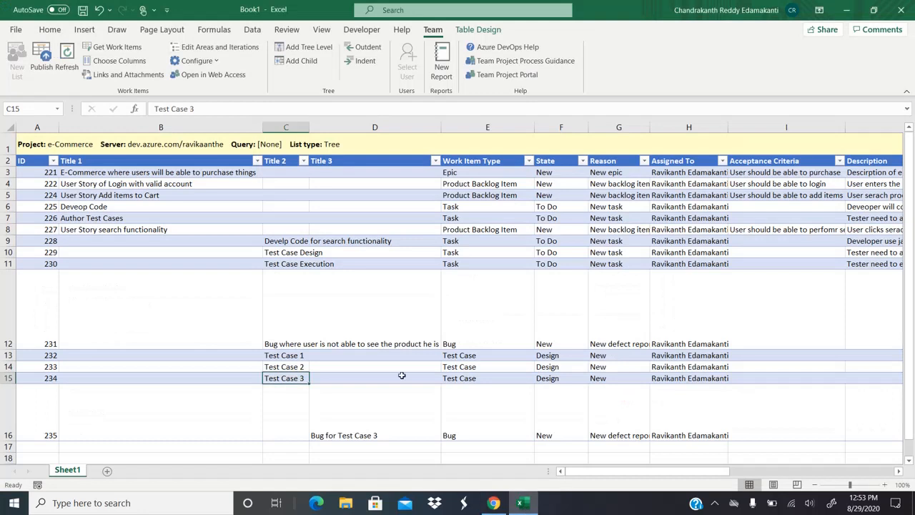
pyautogui.press('Down')
pyautogui.press('Down')
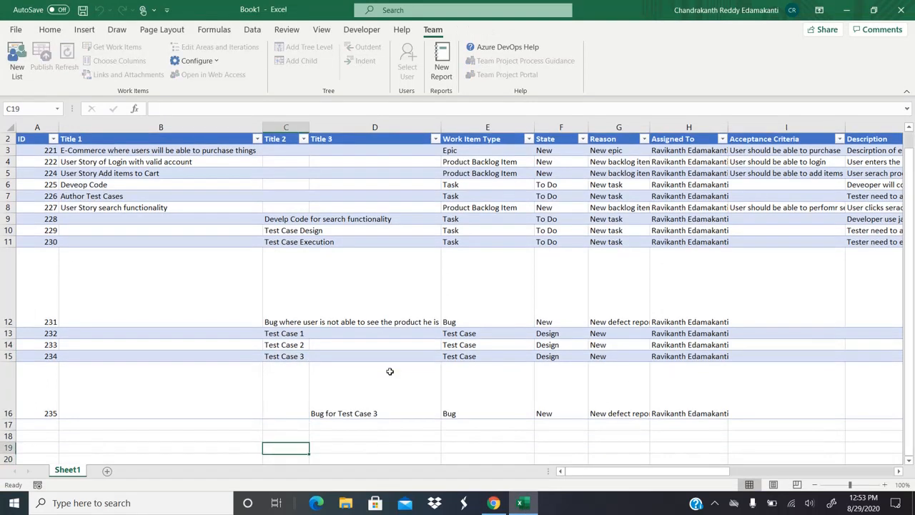
pyautogui.press('Up')
pyautogui.press('Right')
pyautogui.press('Up')
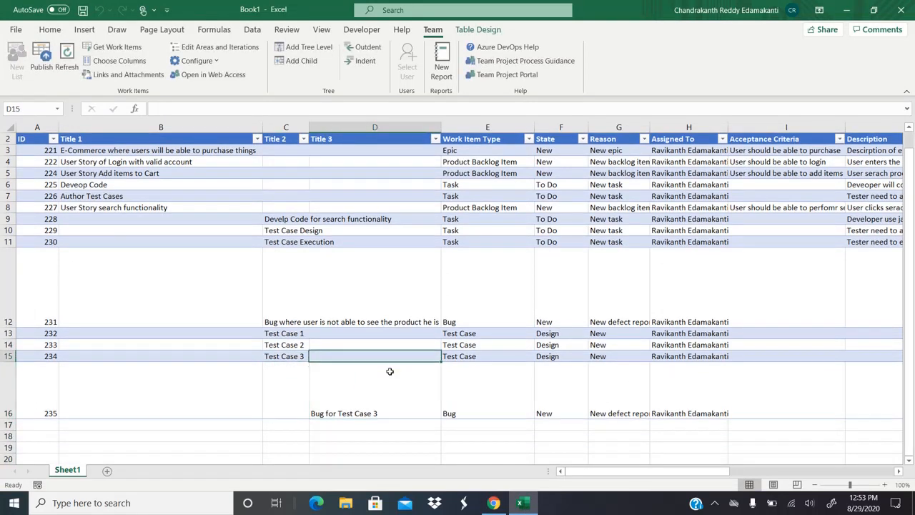
pyautogui.press('Down')
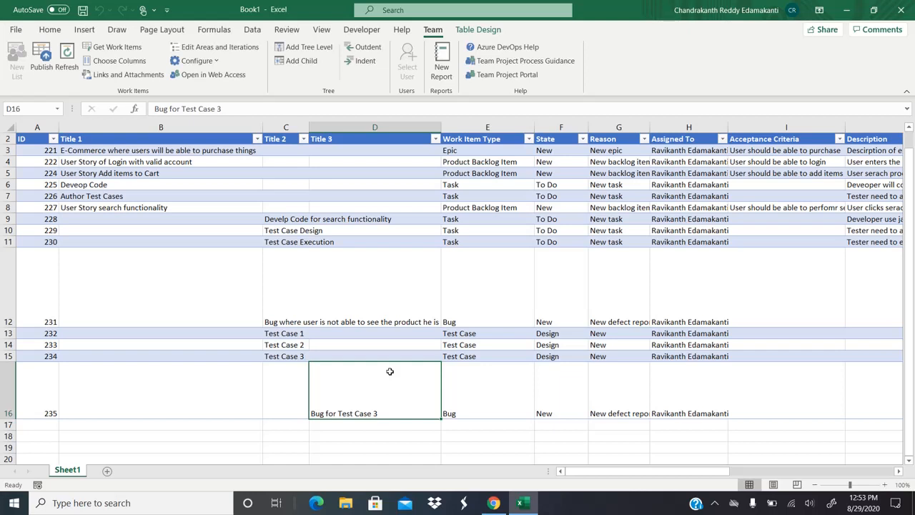
pyautogui.press('Right')
pyautogui.press('Left')
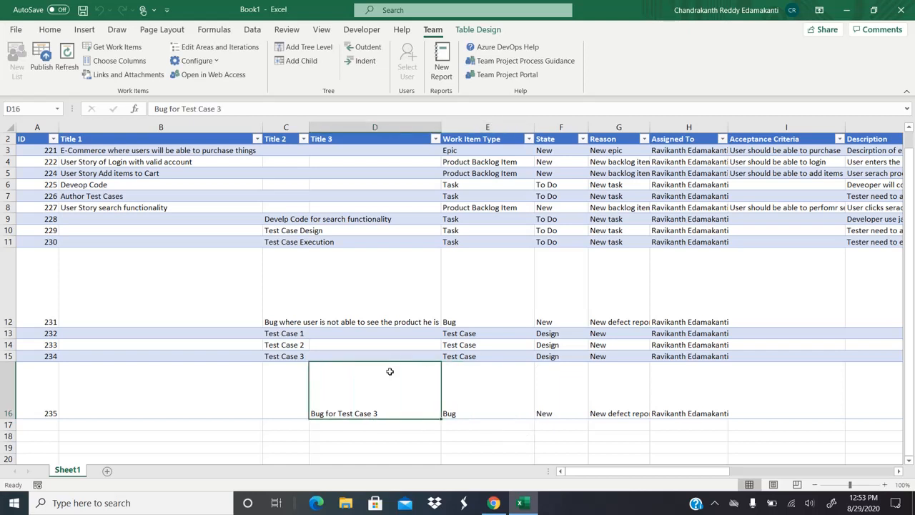
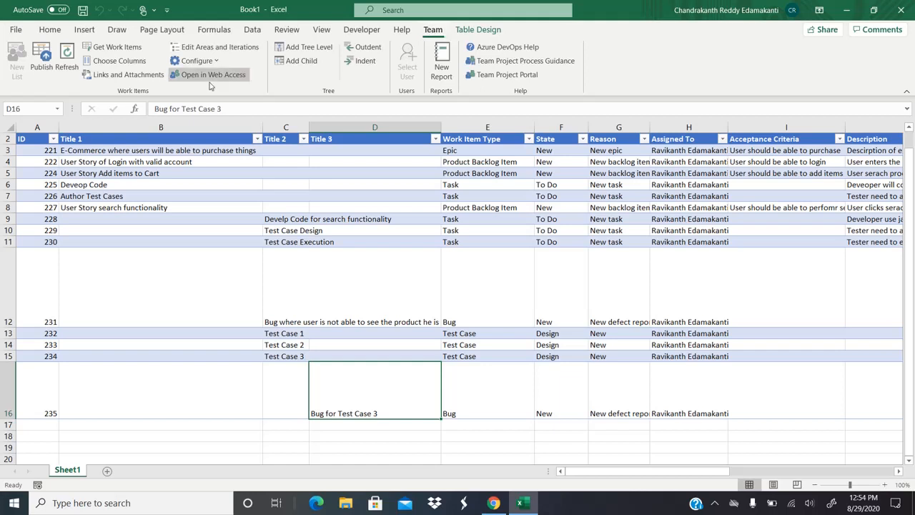
# Step: Attach Defect 219.docx from the Documents folder to Bug 235
pyautogui.click(119, 80)
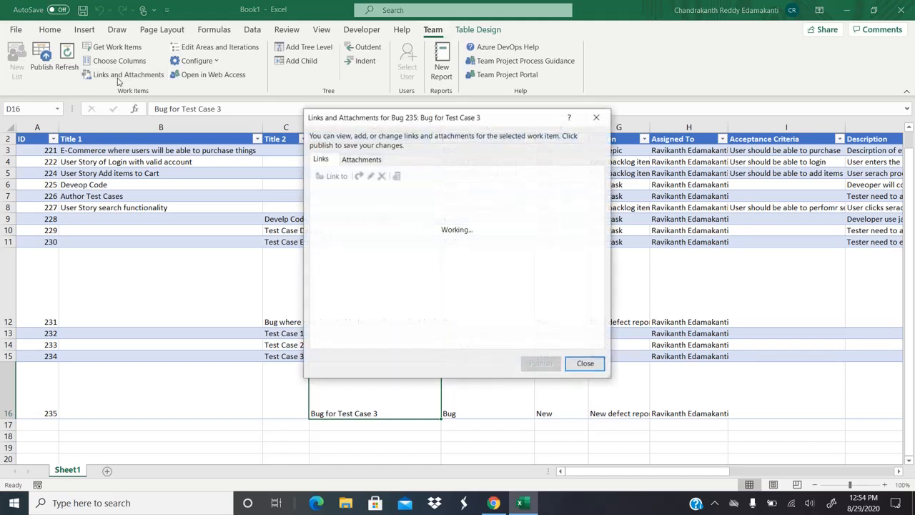
pyautogui.click(360, 160)
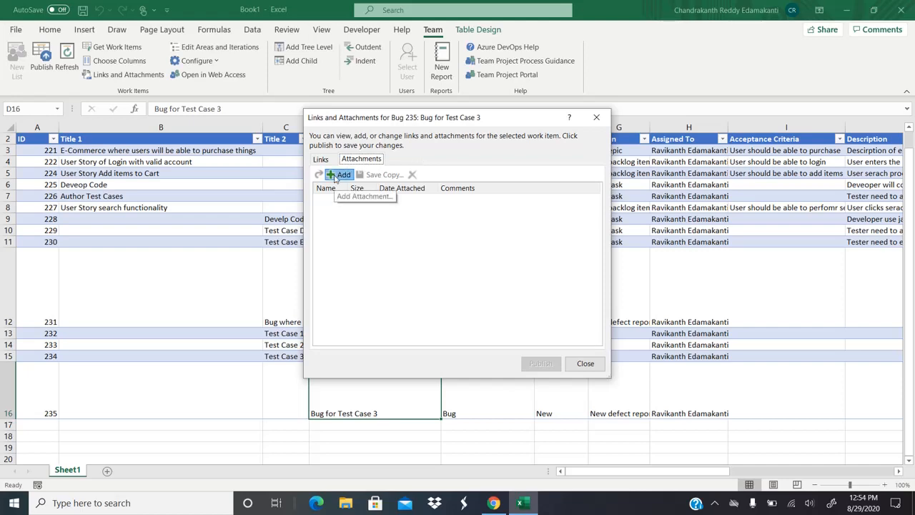
pyautogui.click(336, 175)
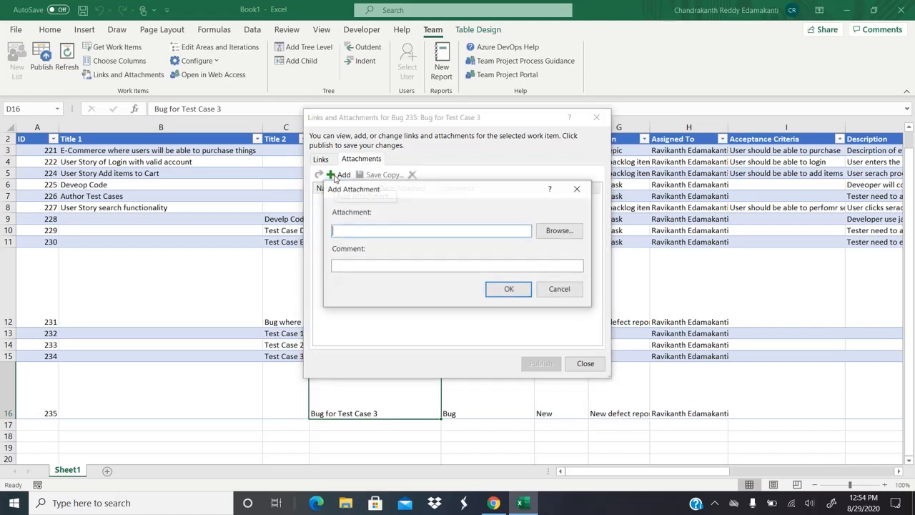
pyautogui.click(558, 230)
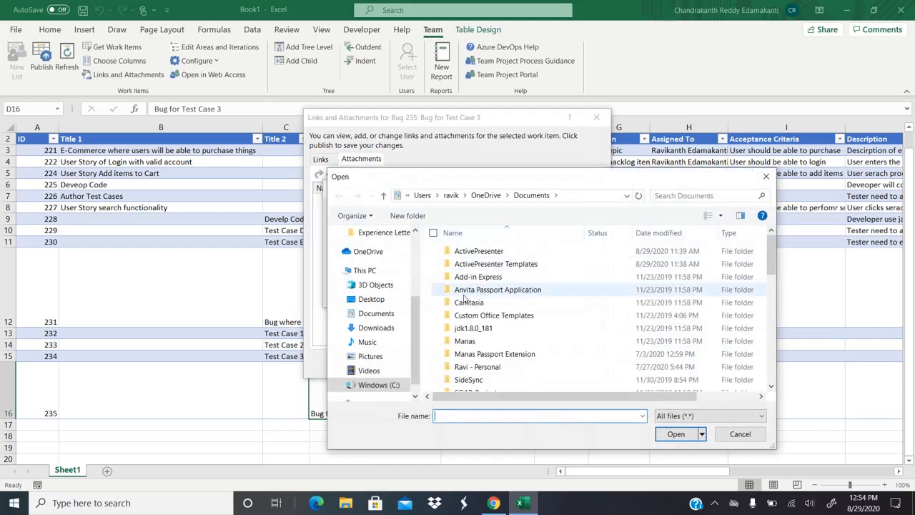
pyautogui.click(377, 314)
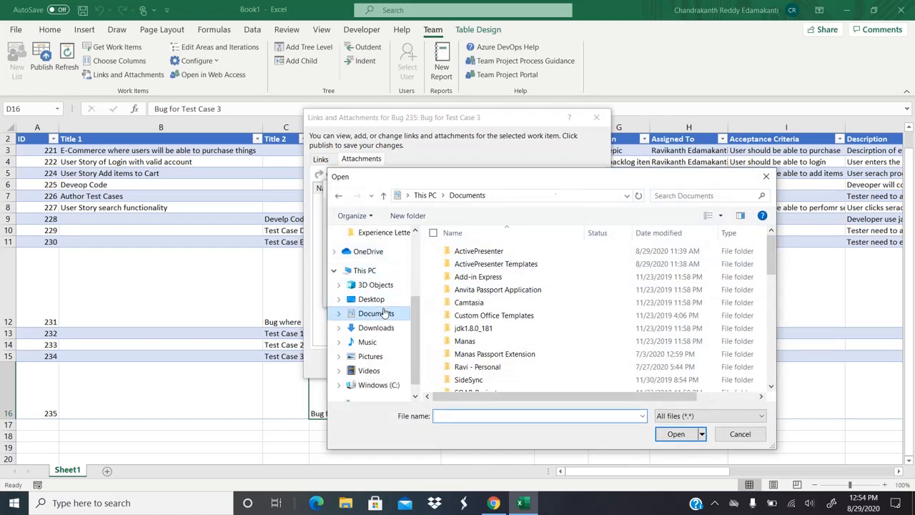
pyautogui.scroll(-5, 600, 301)
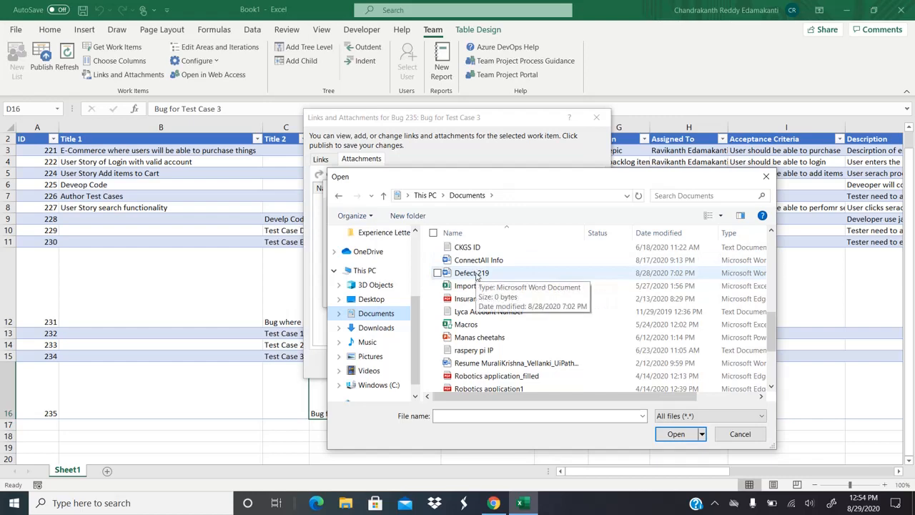
pyautogui.doubleClick(477, 276)
pyautogui.click(517, 290)
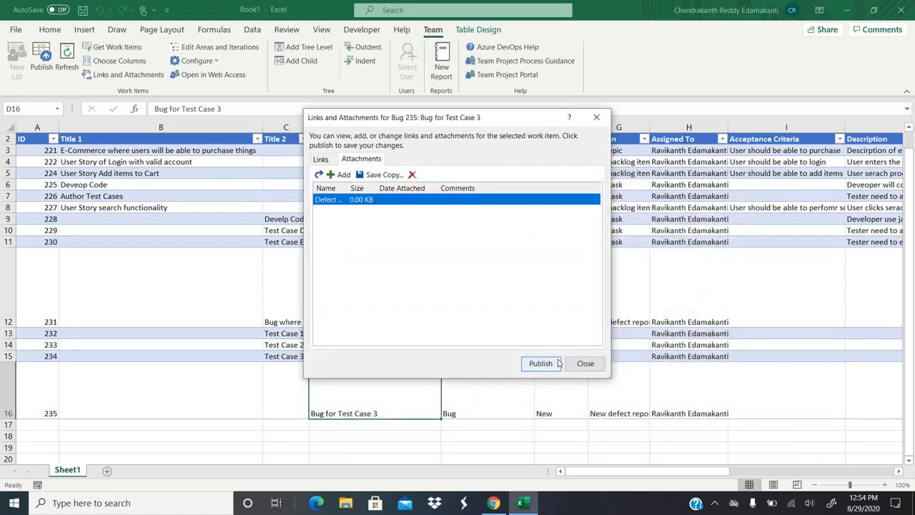
# Step: Publish the new attachment and the work items to Azure DevOps
pyautogui.click(541, 365)
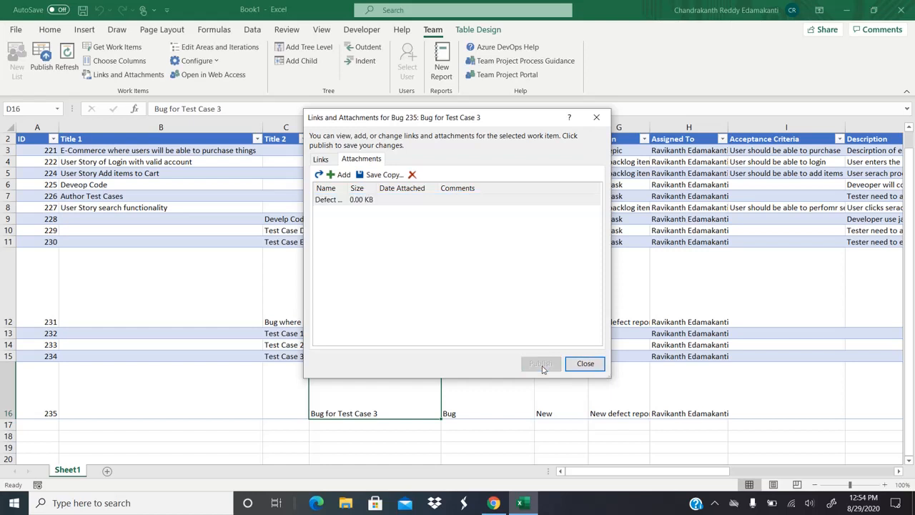
pyautogui.click(587, 363)
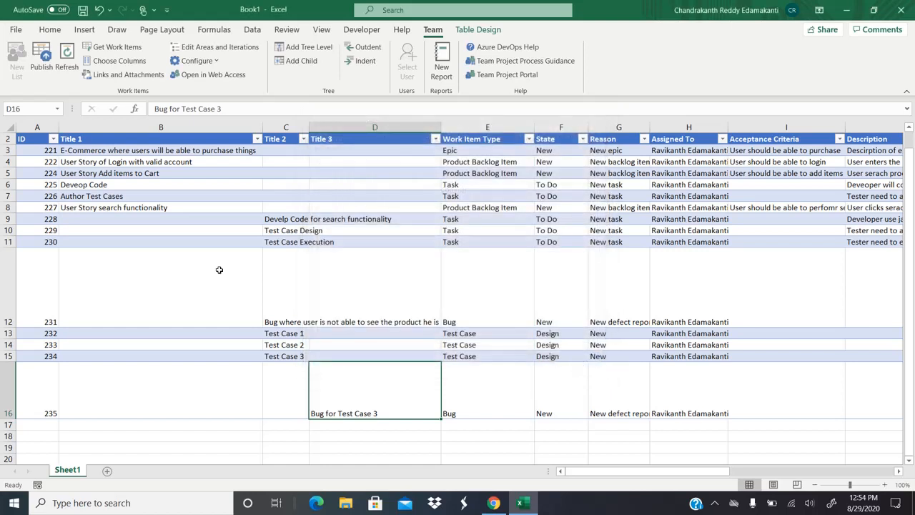
pyautogui.click(43, 64)
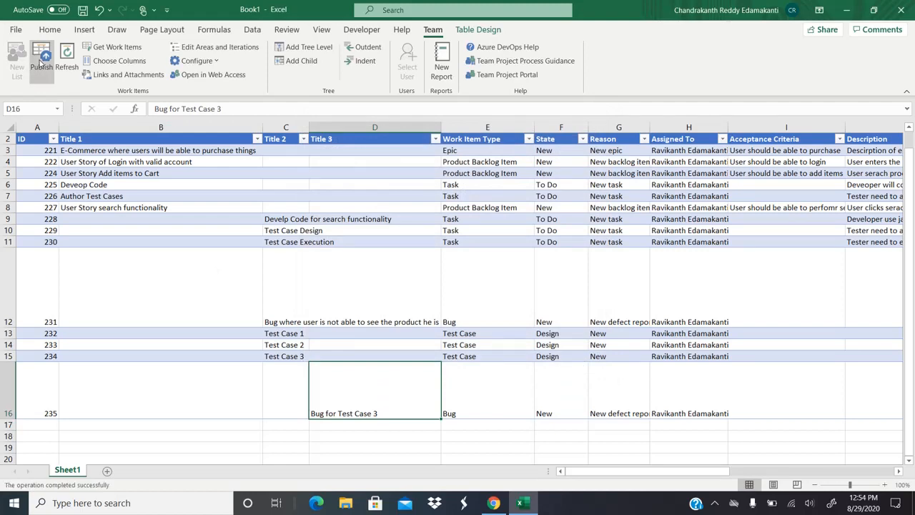
# Step: In Azure DevOps, open the e-Commerce Team sprint taskboard
pyautogui.click(493, 503)
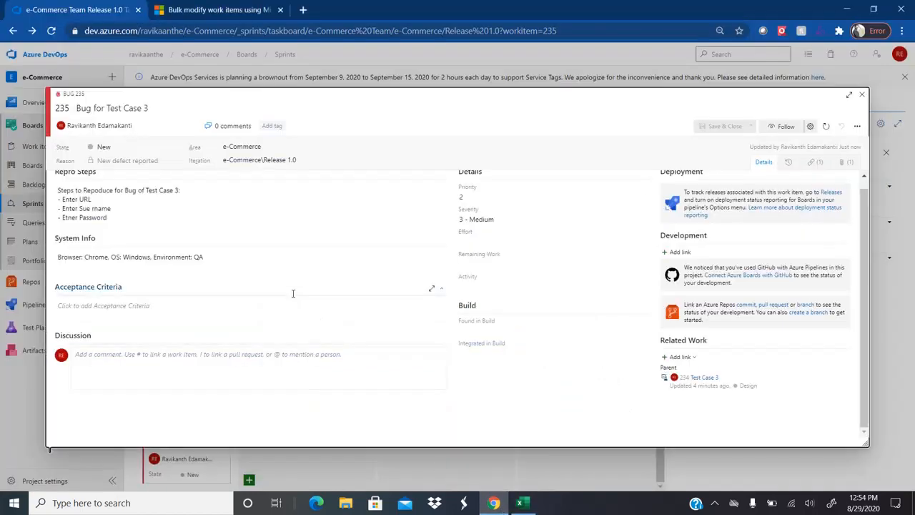
pyautogui.click(862, 94)
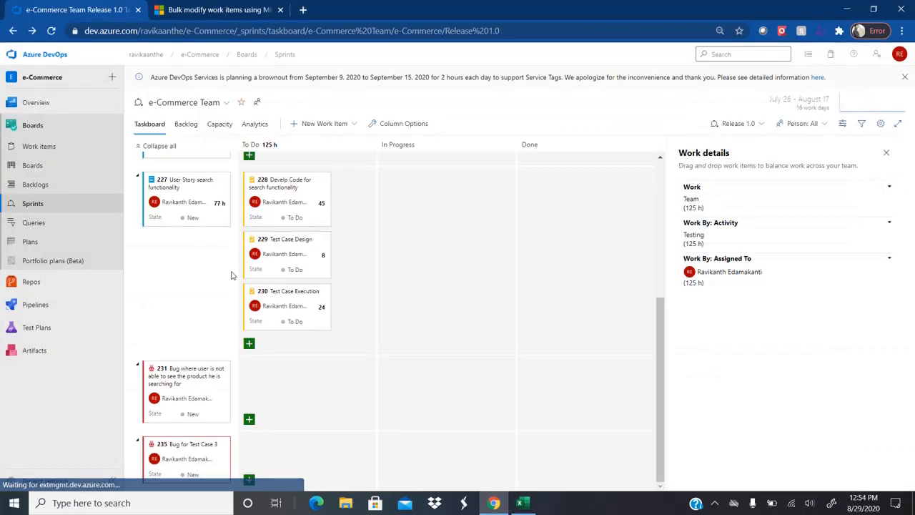
pyautogui.click(52, 204)
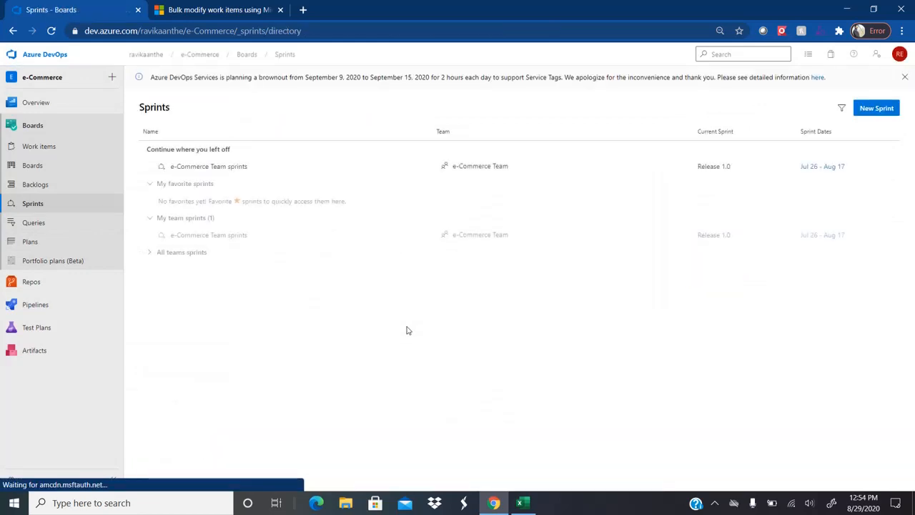
pyautogui.click(229, 239)
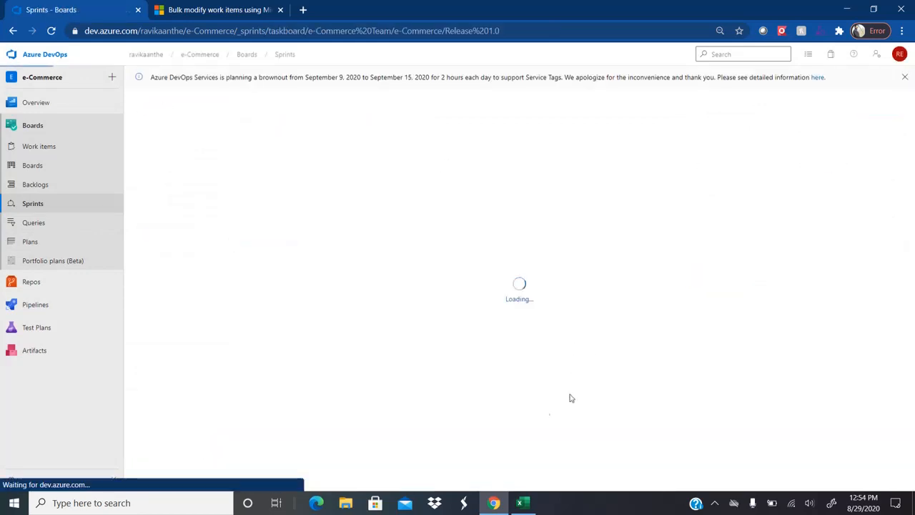
pyautogui.click(523, 504)
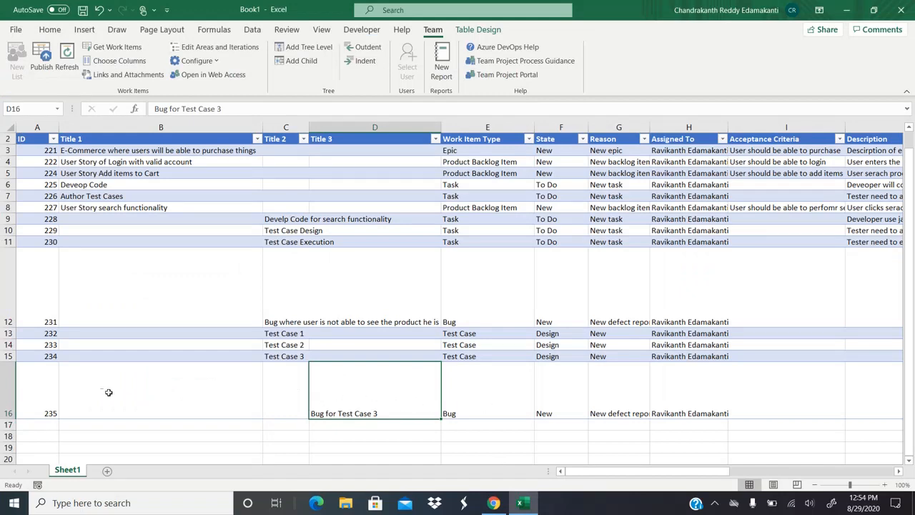
# Step: Check that card 235 lists Defect 219.docx among its attachments, then return to Excel
pyautogui.click(493, 503)
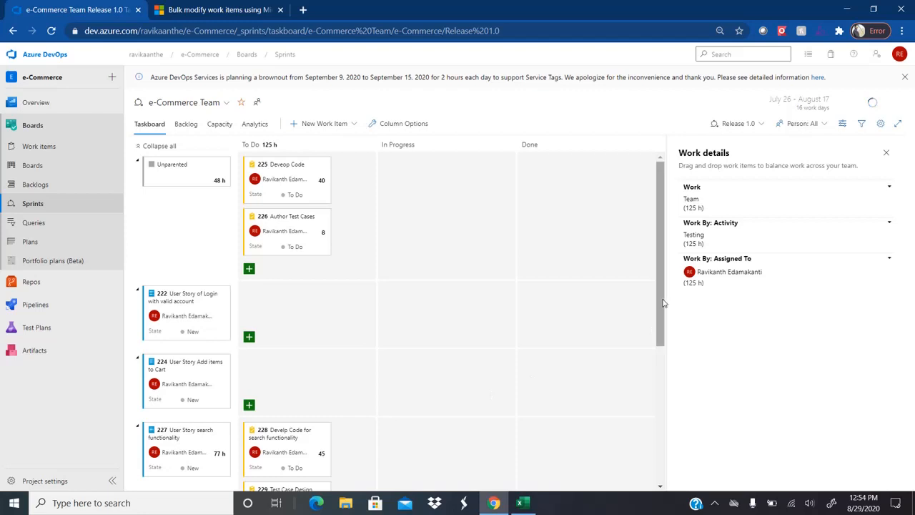
pyautogui.moveTo(662, 304); pyautogui.dragTo(663, 439)
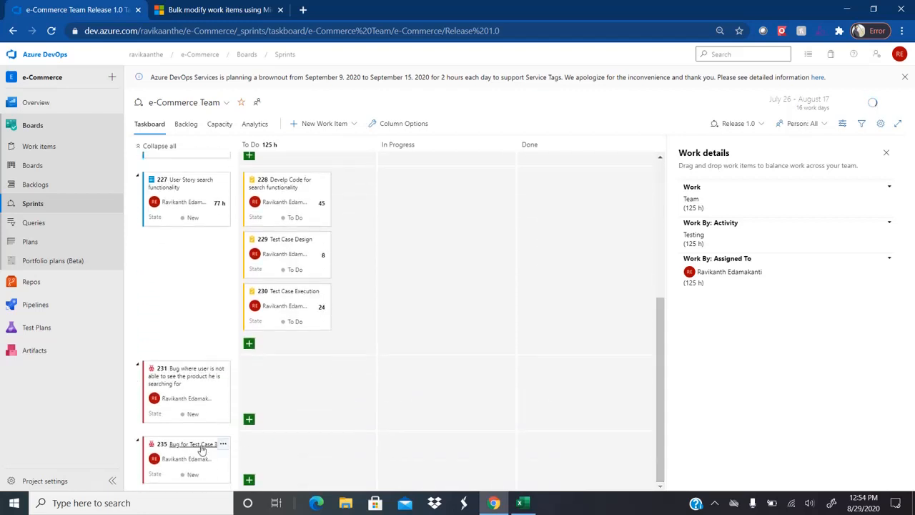
pyautogui.click(193, 445)
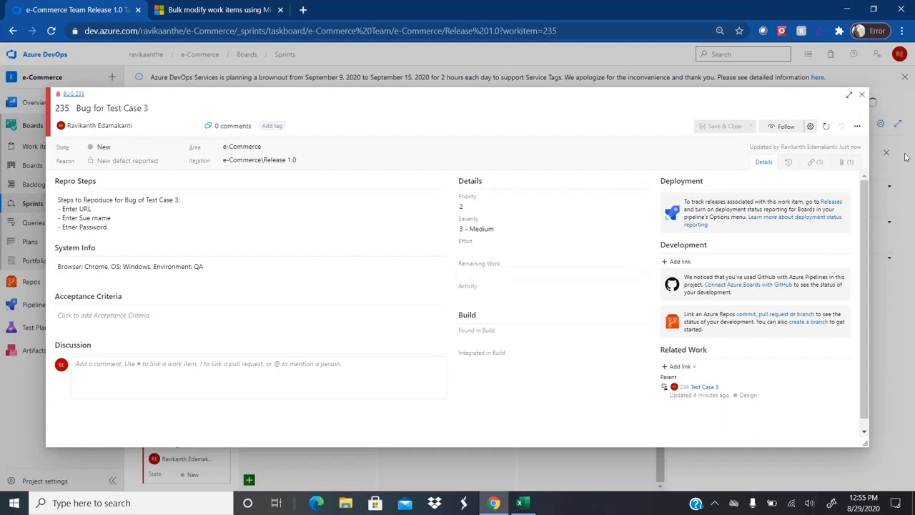
pyautogui.click(848, 162)
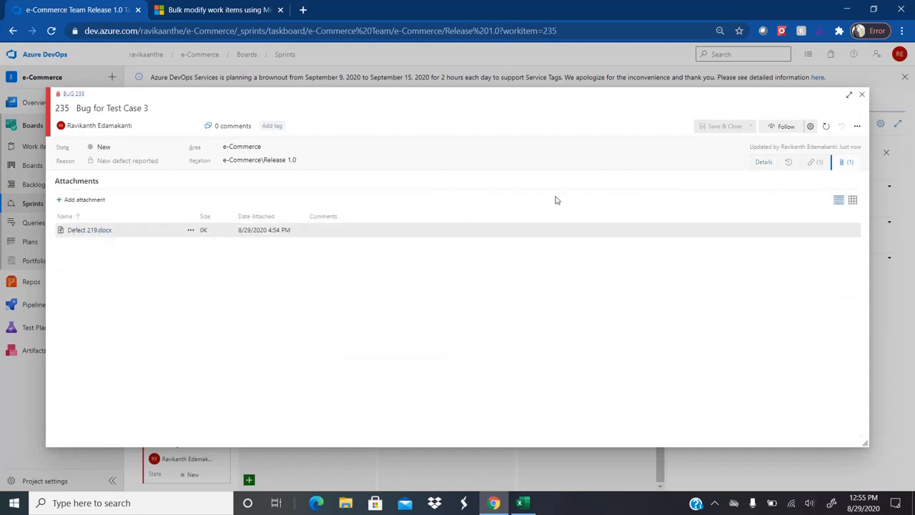
pyautogui.click(862, 95)
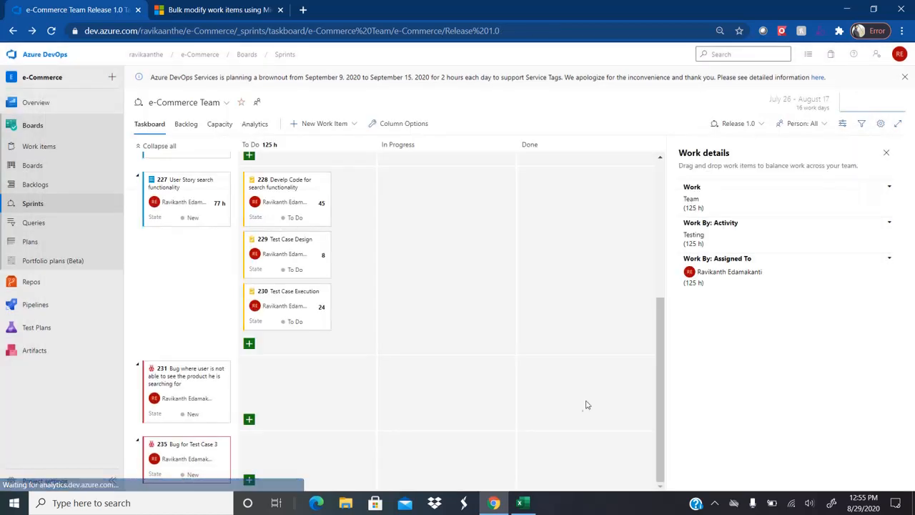
pyautogui.click(525, 503)
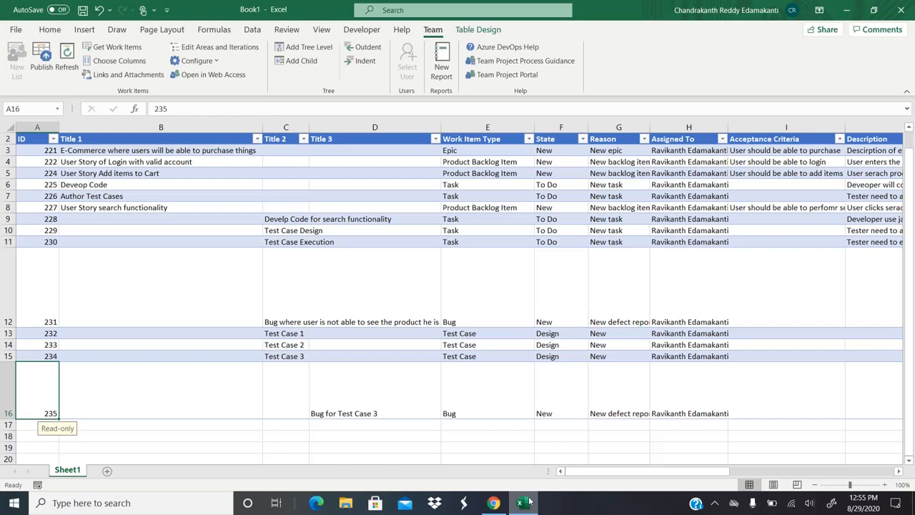
# Step: Move from the bug 235 row up to the E-Commerce epic's title and type cells
pyautogui.press('Right')
pyautogui.press('Right')
pyautogui.press('Right')
pyautogui.press('Right')
pyautogui.press('Right')
pyautogui.press('Right')
pyautogui.press('Right')
pyautogui.press('Right')
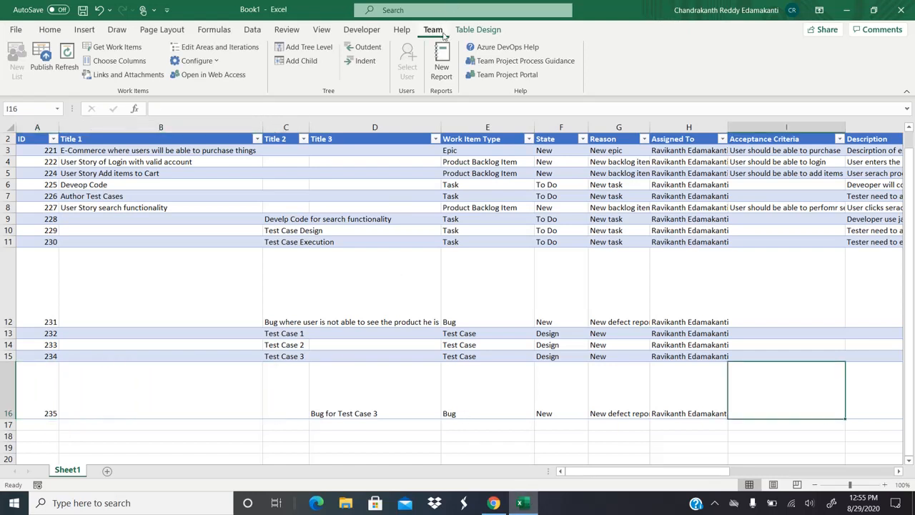
pyautogui.click(160, 195)
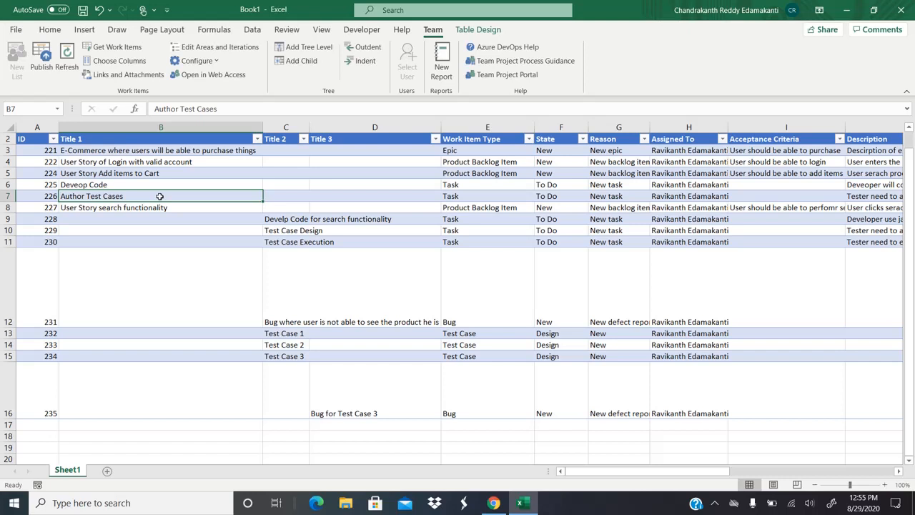
pyautogui.press('Up')
pyautogui.press('Up')
pyautogui.press('Up')
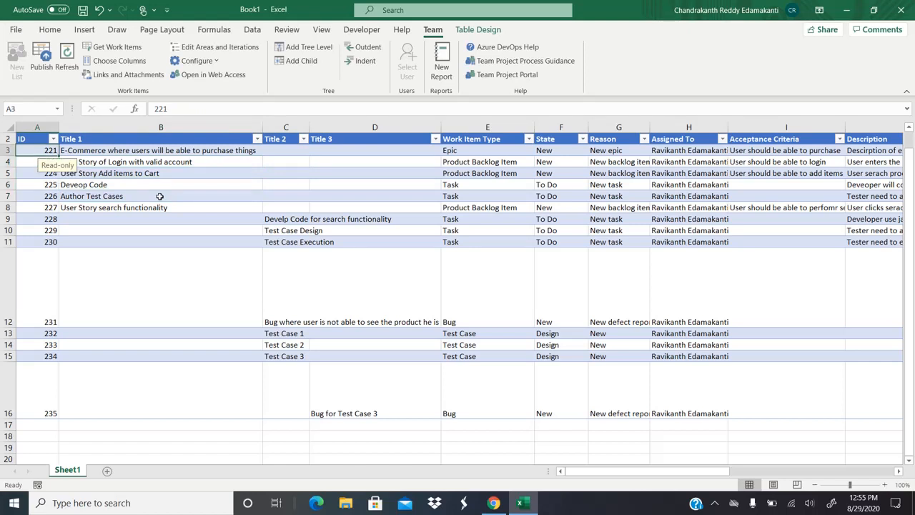
pyautogui.press('Up')
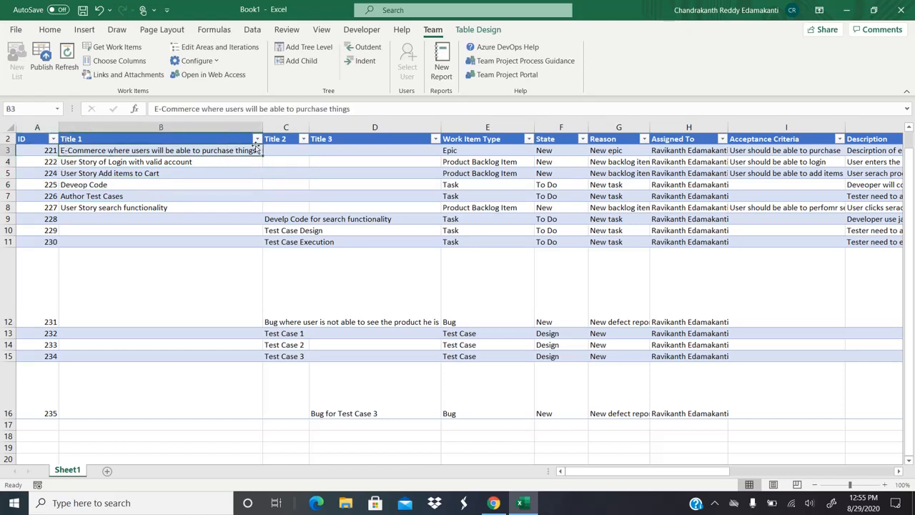
pyautogui.press('Right')
pyautogui.press('Right')
pyautogui.press('Right')
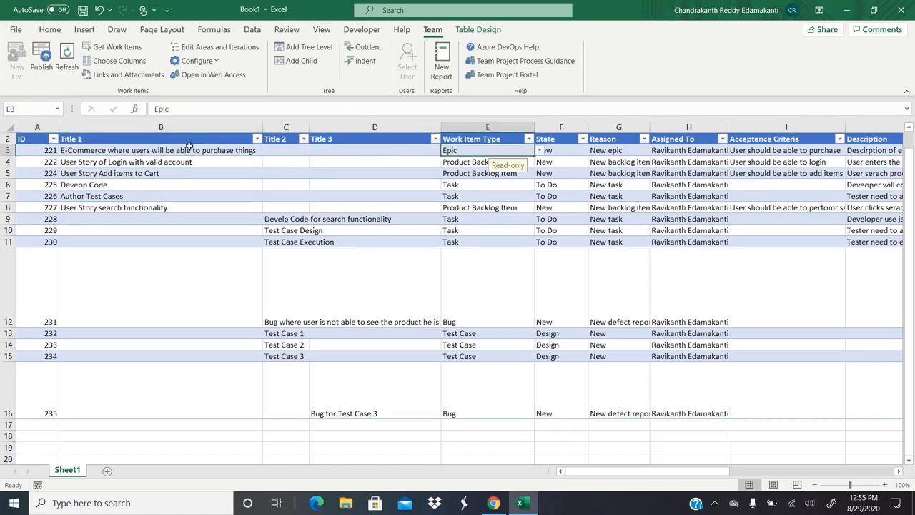
# Step: Insert a blank row above row 4
pyautogui.click(11, 162)
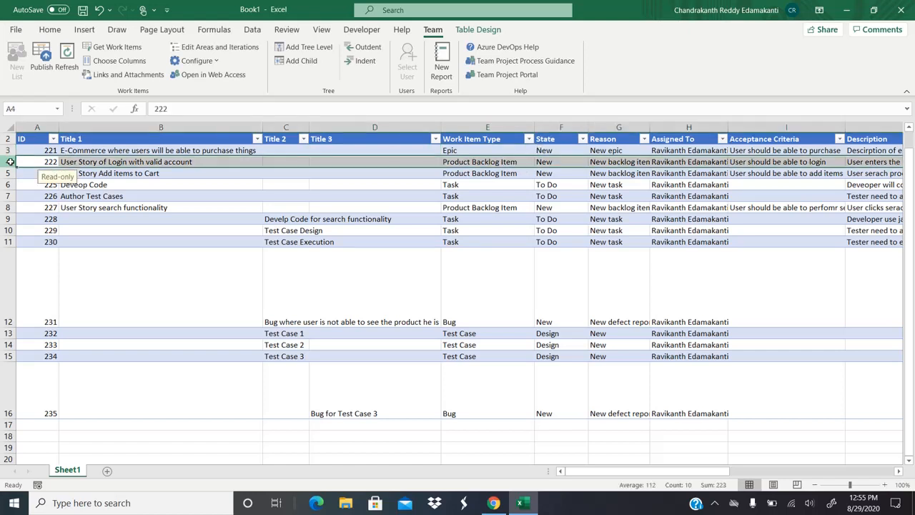
pyautogui.rightClick(11, 162)
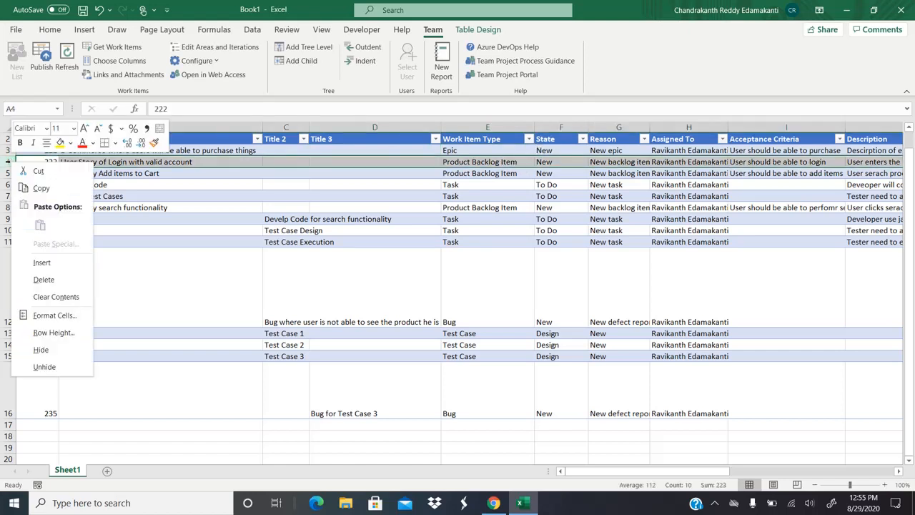
pyautogui.click(41, 263)
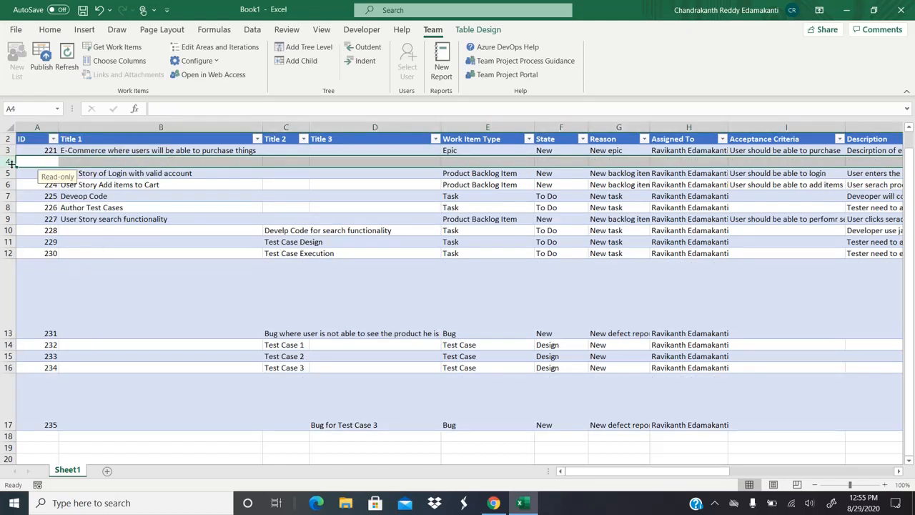
# Step: Delete the empty row 4 and select the E-Commerce epic row
pyautogui.click(143, 158)
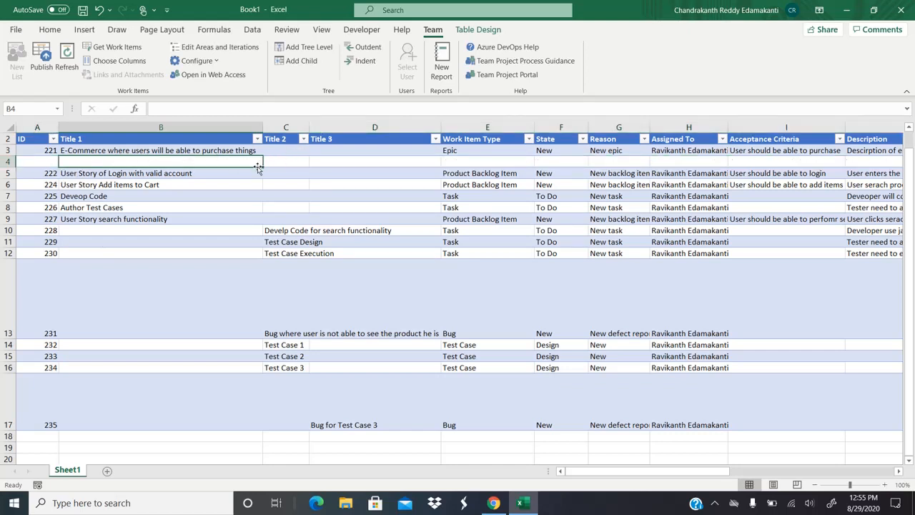
pyautogui.click(9, 161)
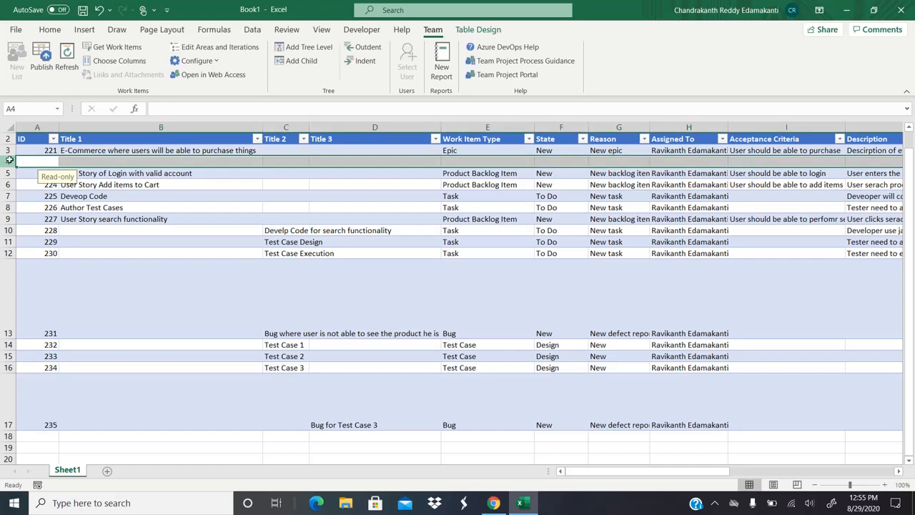
pyautogui.rightClick(10, 162)
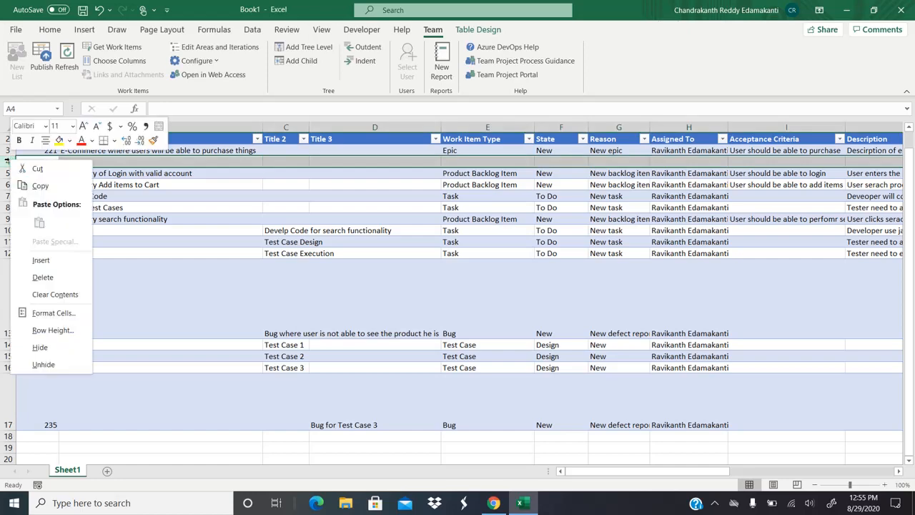
pyautogui.click(43, 278)
pyautogui.click(211, 148)
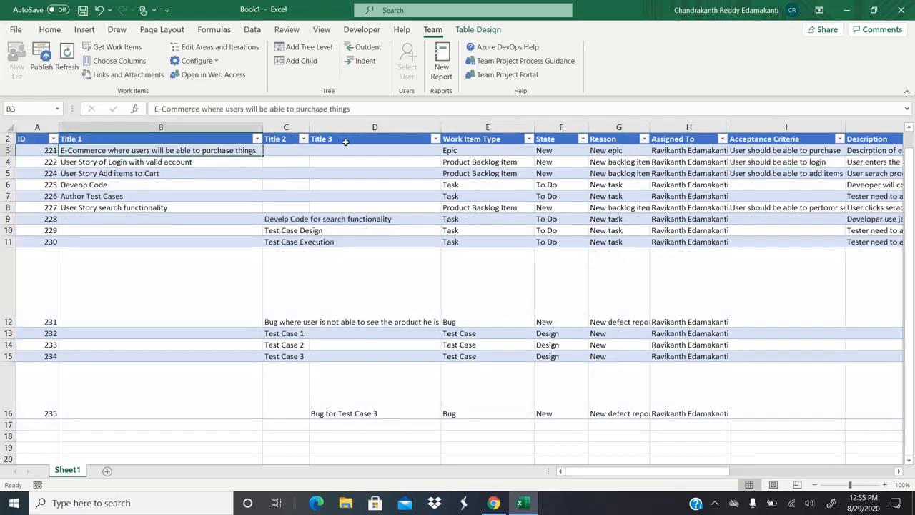
# Step: Add a child row under the epic titled Feature 1
pyautogui.click(301, 62)
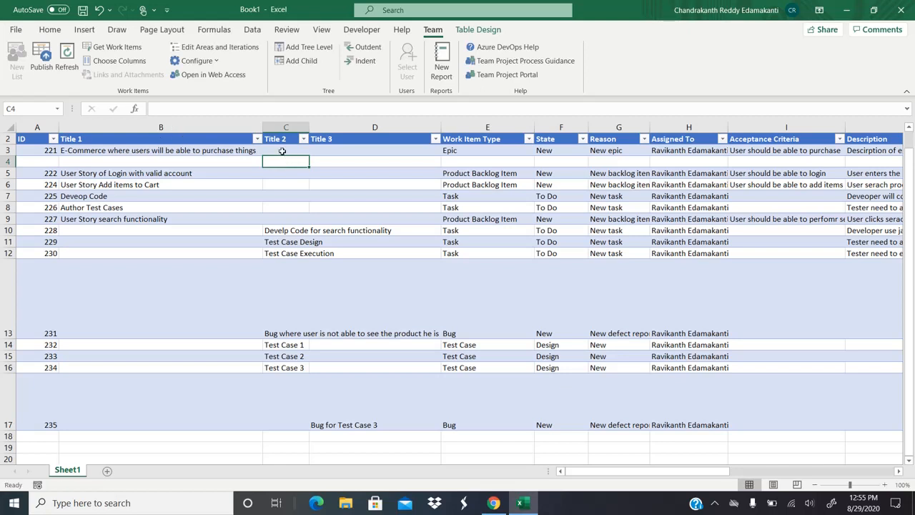
pyautogui.write('Feature 1')
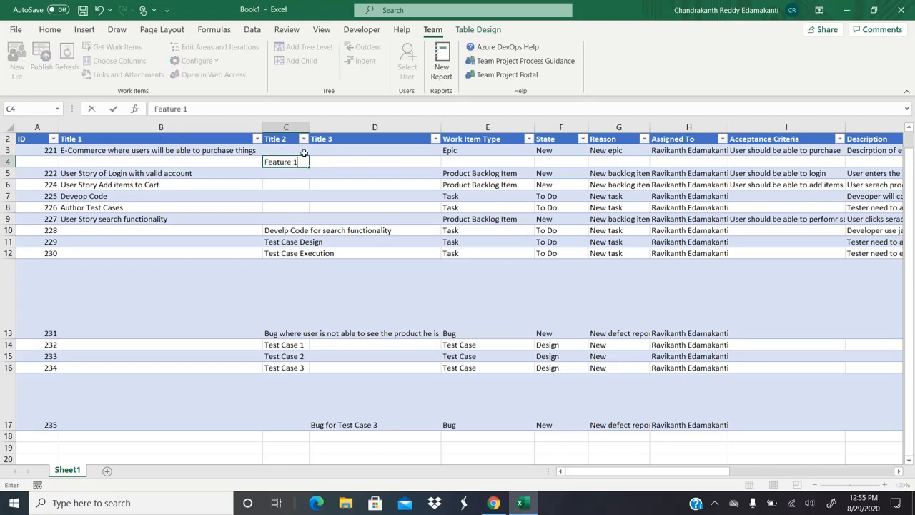
pyautogui.press('Return')
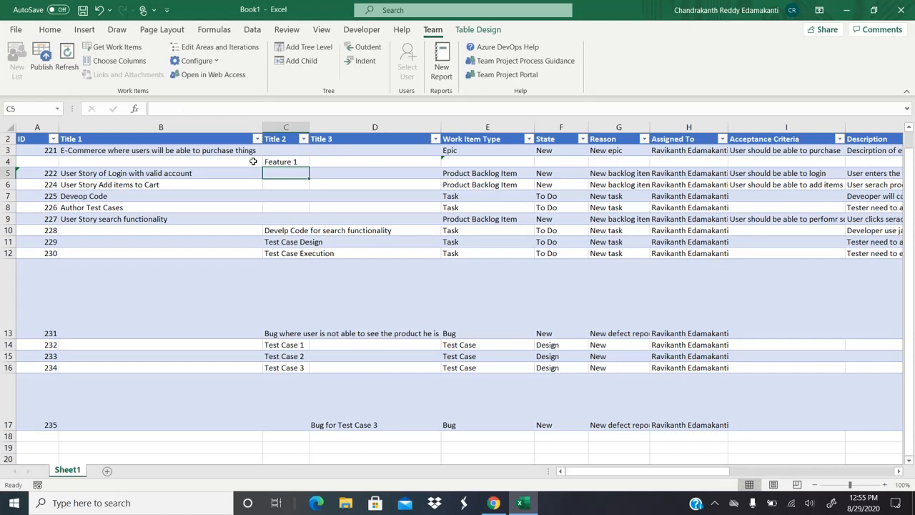
pyautogui.click(253, 161)
# Step: Add a second child row beneath it and title it Feature 2
pyautogui.click(302, 61)
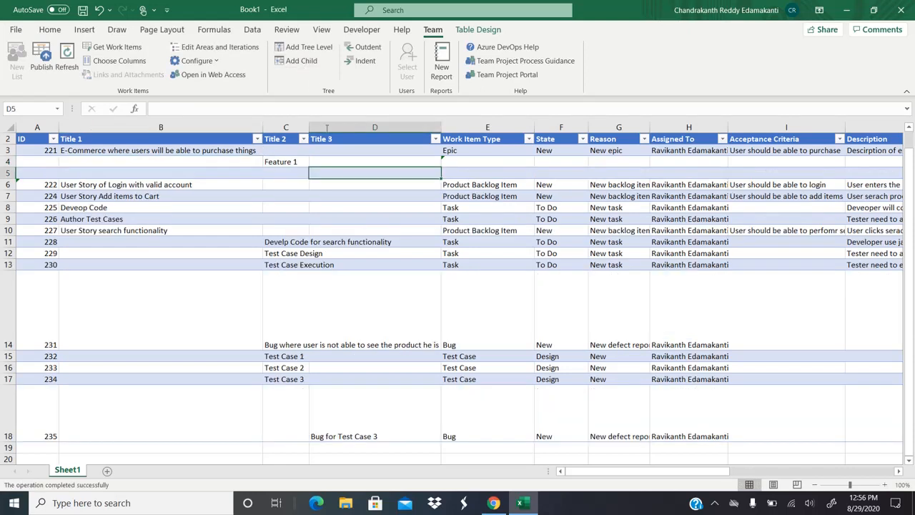
pyautogui.click(280, 178)
pyautogui.write('Feature 1')
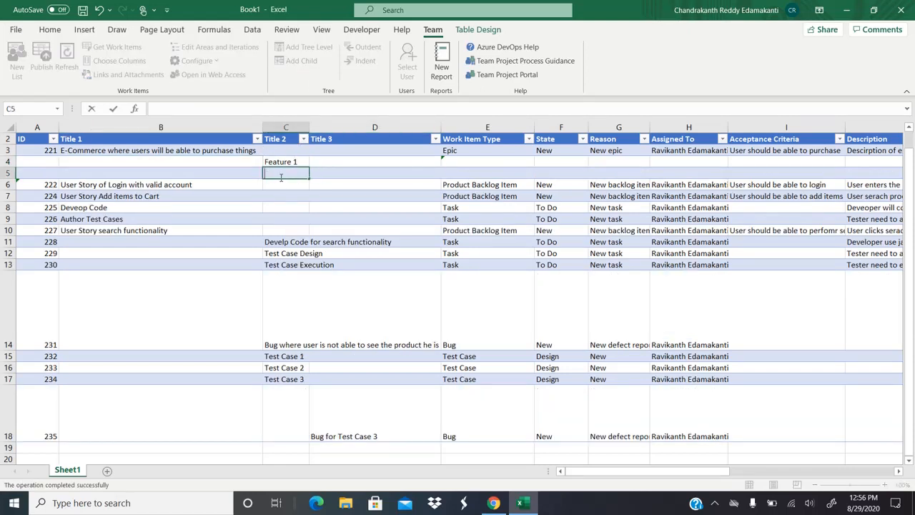
pyautogui.press('Tab')
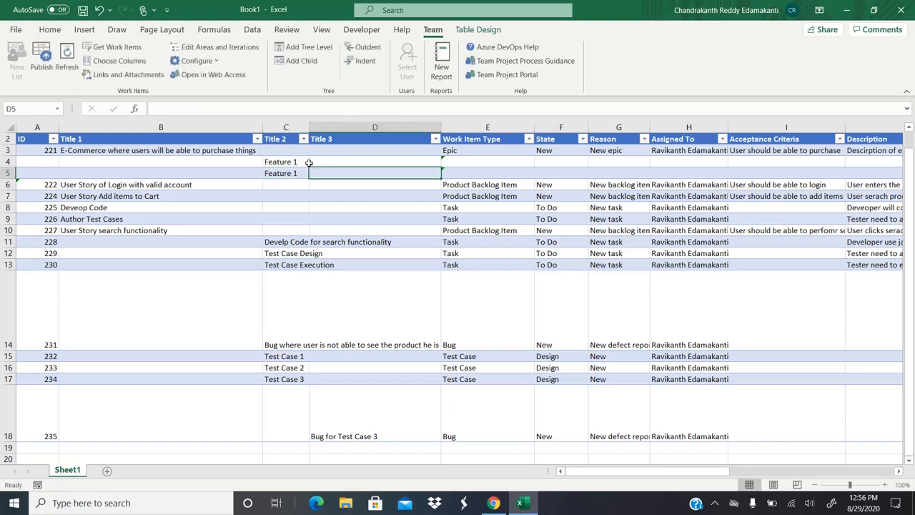
pyautogui.click(293, 174)
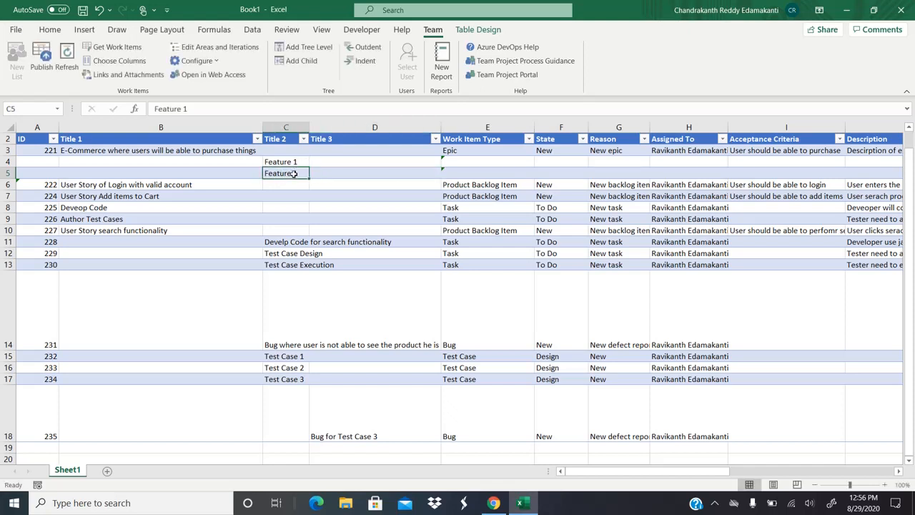
pyautogui.click(232, 103)
pyautogui.press('BackSpace')
pyautogui.write('2')
pyautogui.press('Tab')
pyautogui.press('Up')
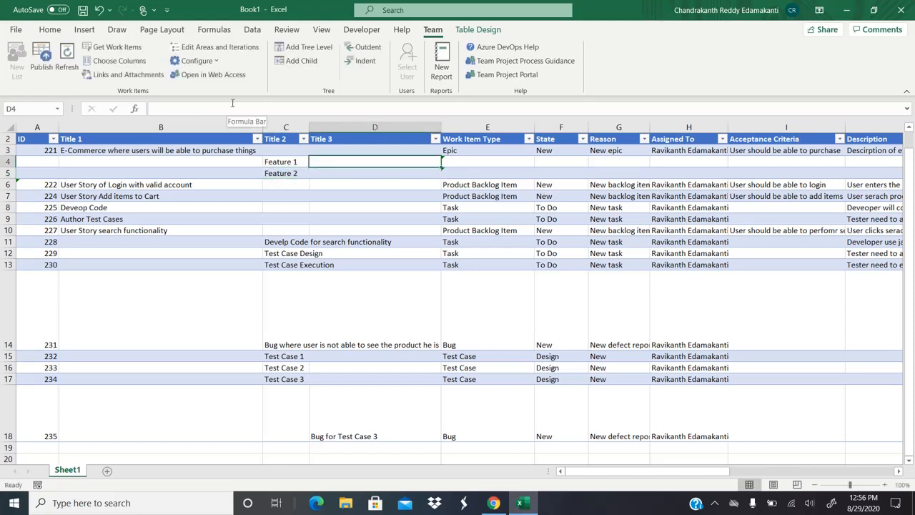
pyautogui.press('Right')
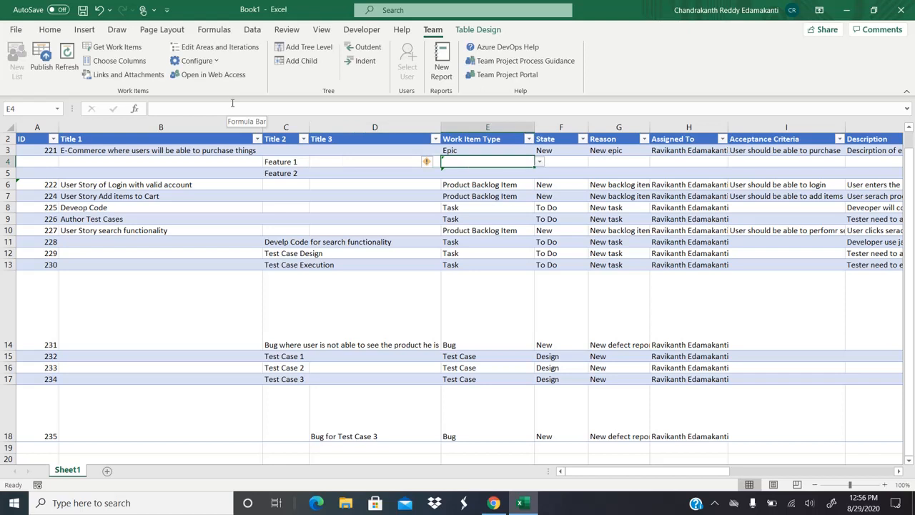
pyautogui.click(541, 163)
# Step: Set both new rows' Work Item Type to Feature and give them the same assignee
pyautogui.click(474, 189)
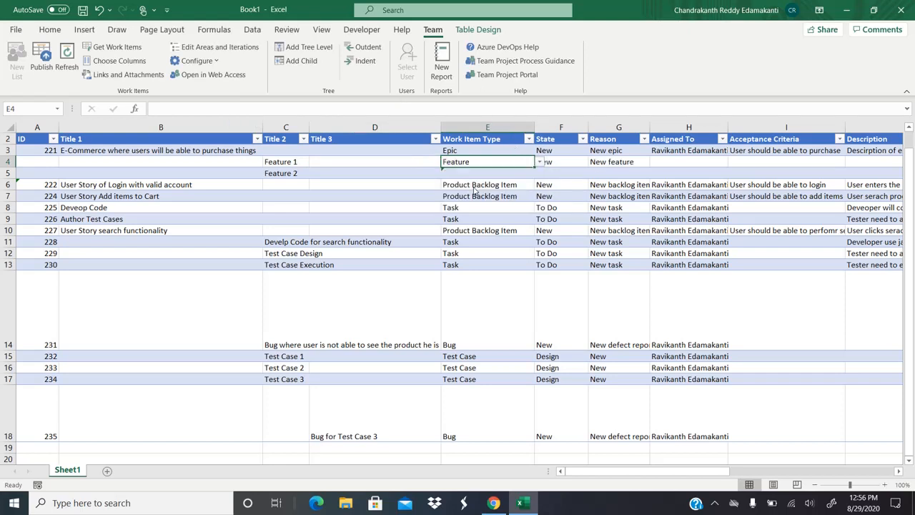
pyautogui.click(520, 178)
pyautogui.click(541, 173)
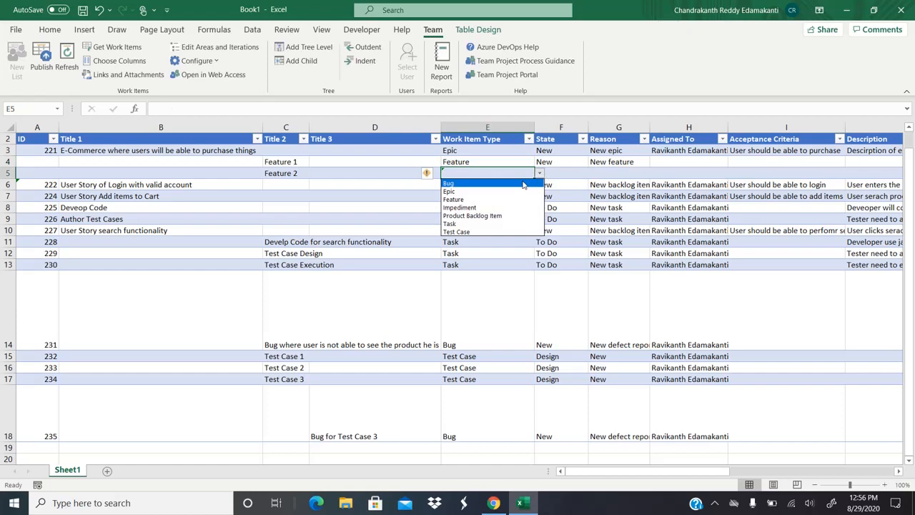
pyautogui.click(491, 200)
pyautogui.click(661, 161)
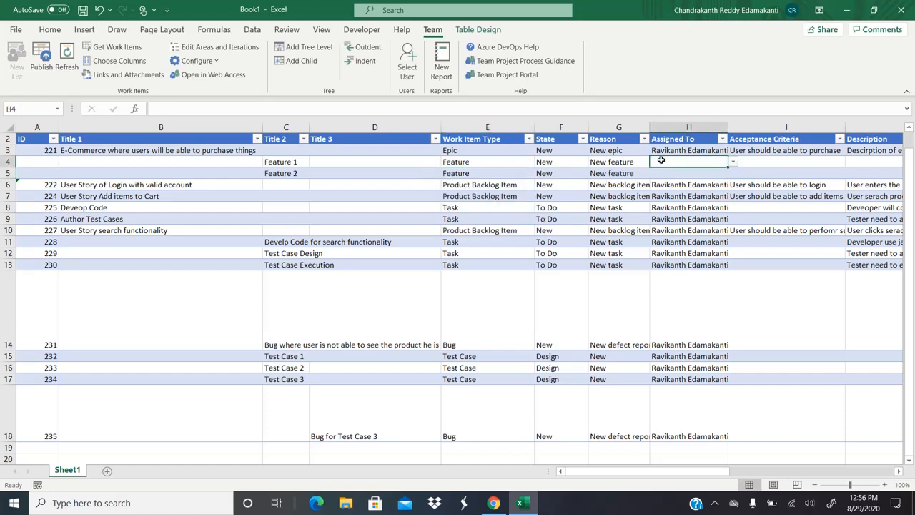
pyautogui.hotkey('ctrl', 'd')
pyautogui.press('Down')
pyautogui.hotkey('ctrl', 'd')
pyautogui.press('Right')
pyautogui.press('Right')
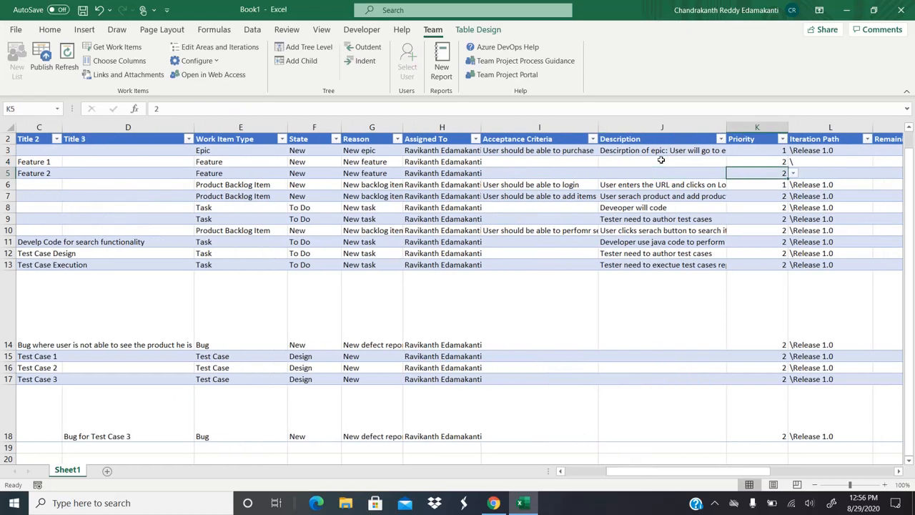
# Step: Enter descriptions 'Feature 1 description' and 'Feature 2 description' for the two rows
pyautogui.press('Up')
pyautogui.write('Feat')
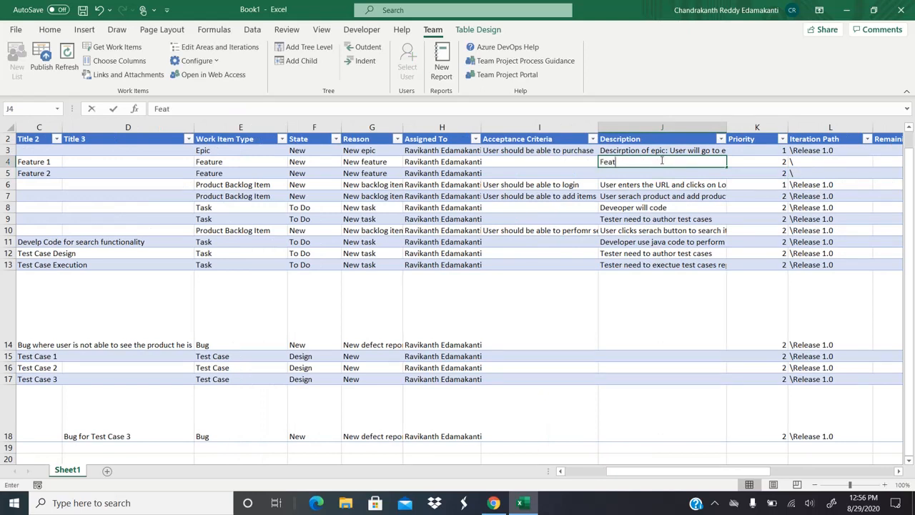
pyautogui.write('ure 1 des')
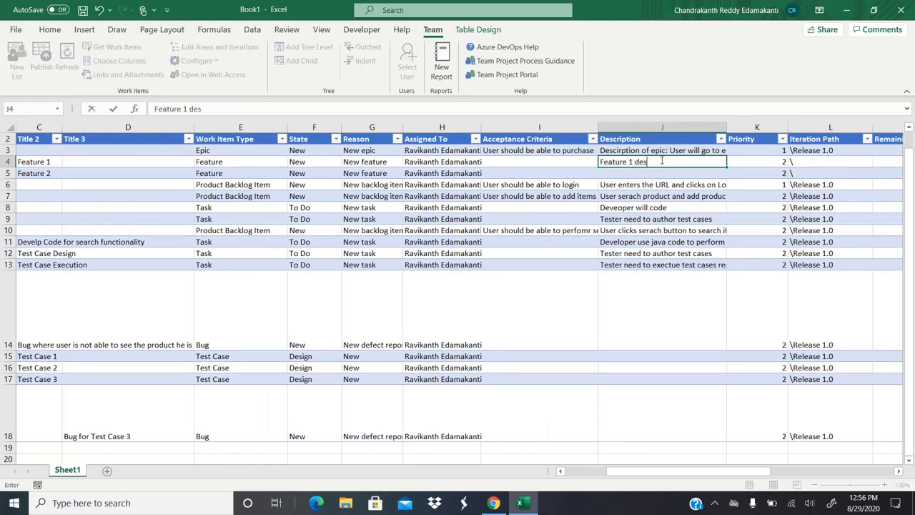
pyautogui.write('cription')
pyautogui.press('Return')
pyautogui.write('Feature 2 ')
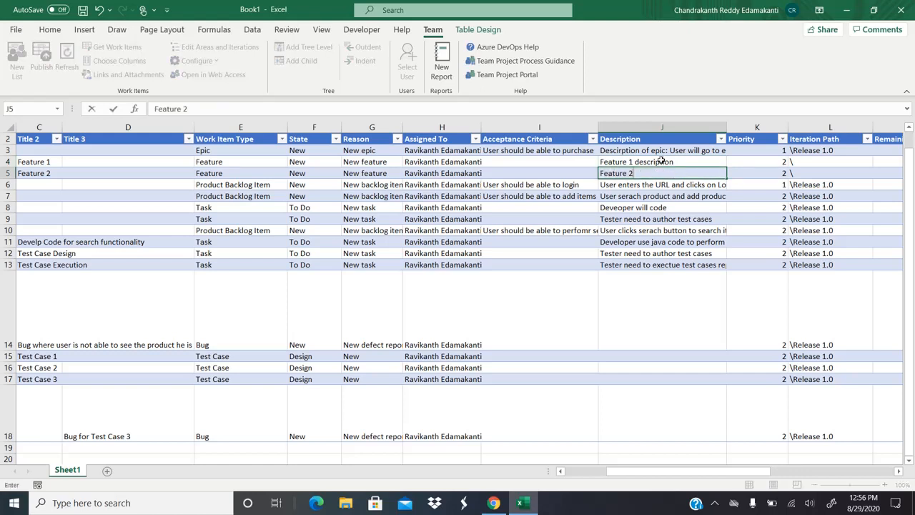
pyautogui.write('description')
pyautogui.press('Tab')
pyautogui.press('Tab')
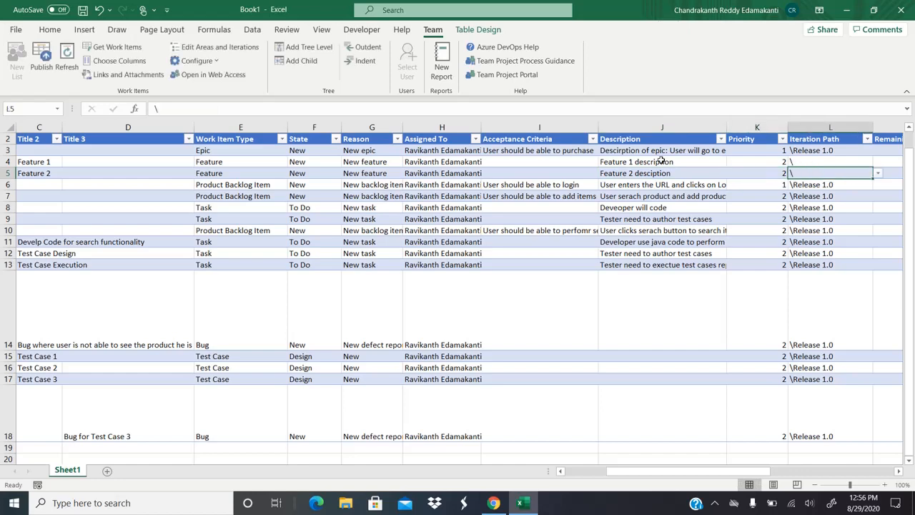
pyautogui.hotkey('ctrl', 's')
pyautogui.press('Escape')
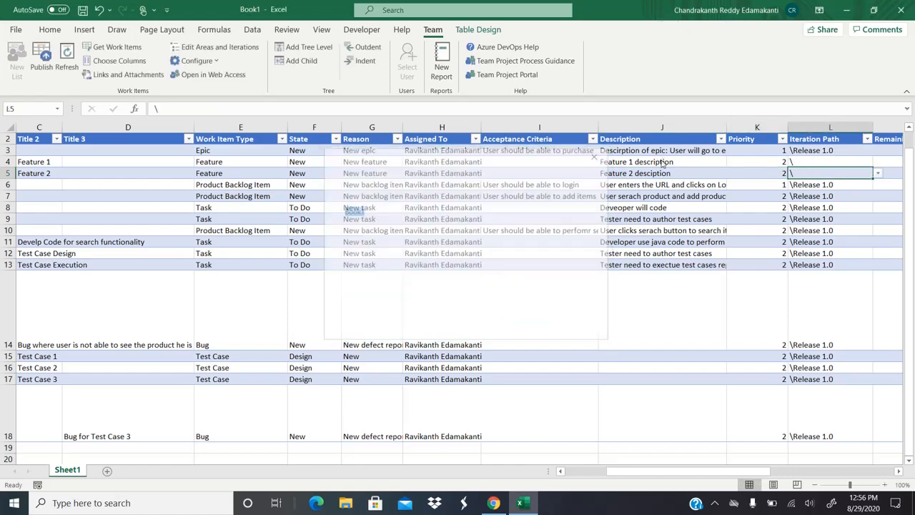
# Step: Set both rows' Iteration Path to \Release 1.0 and review their remaining fields
pyautogui.press('Up')
pyautogui.hotkey('ctrl', 'd')
pyautogui.press('Down')
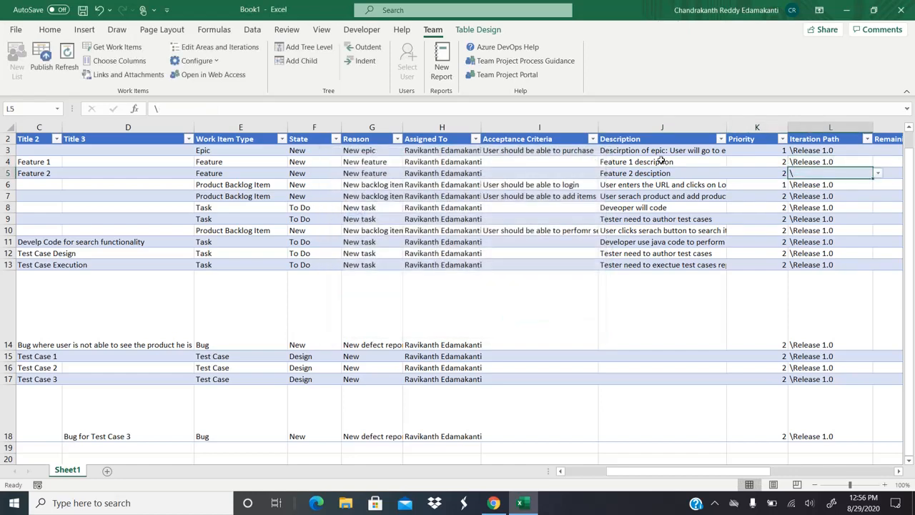
pyautogui.hotkey('ctrl', 'd')
pyautogui.press('Right')
pyautogui.press('Right')
pyautogui.press('Left')
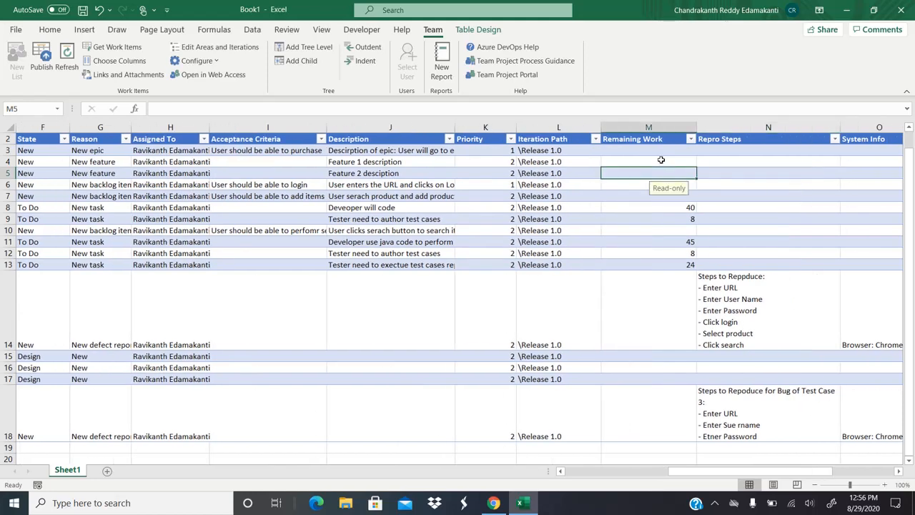
pyautogui.press('Right')
pyautogui.press('Left')
pyautogui.press('Left')
pyautogui.press('Left')
pyautogui.press('Left')
pyautogui.press('Left')
pyautogui.press('Left')
pyautogui.press('Left')
pyautogui.press('Left')
pyautogui.press('Left')
pyautogui.press('Left')
pyautogui.press('Left')
pyautogui.press('Left')
pyautogui.press('Left')
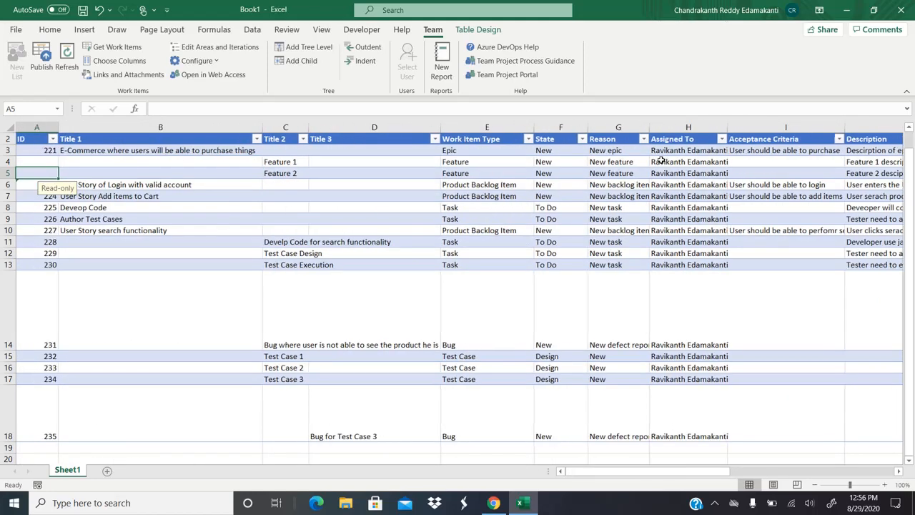
# Step: Publish from the Team ribbon, then select the Feature 1 row now carrying ID 236
pyautogui.click(42, 70)
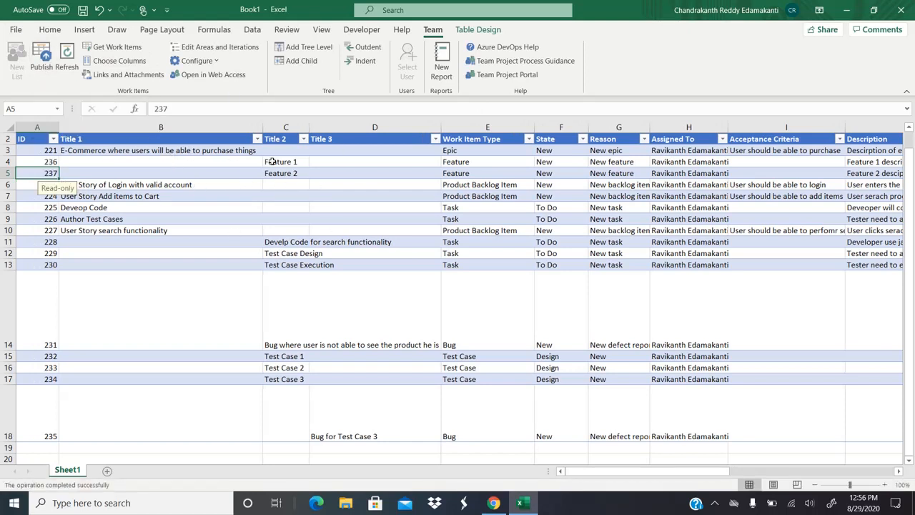
pyautogui.click(197, 162)
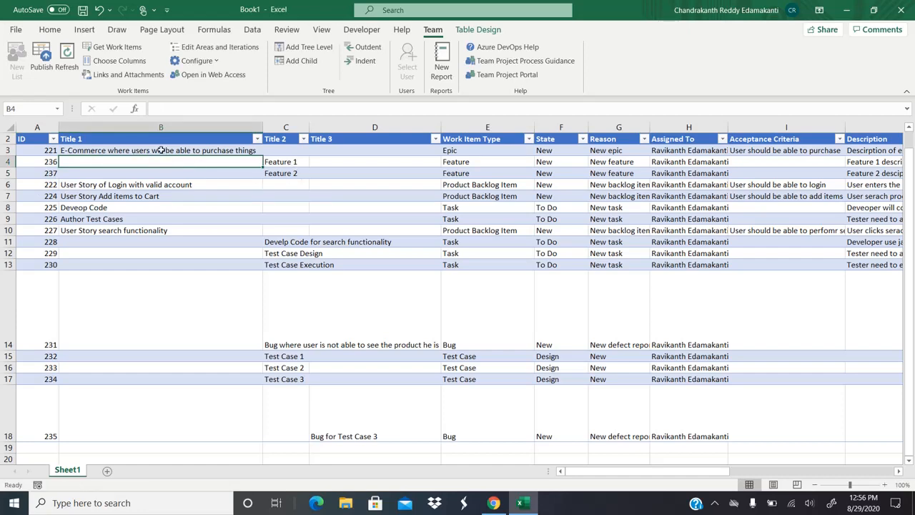
# Step: Open the Azure DevOps work items list and add Epic to the Types filter
pyautogui.click(493, 502)
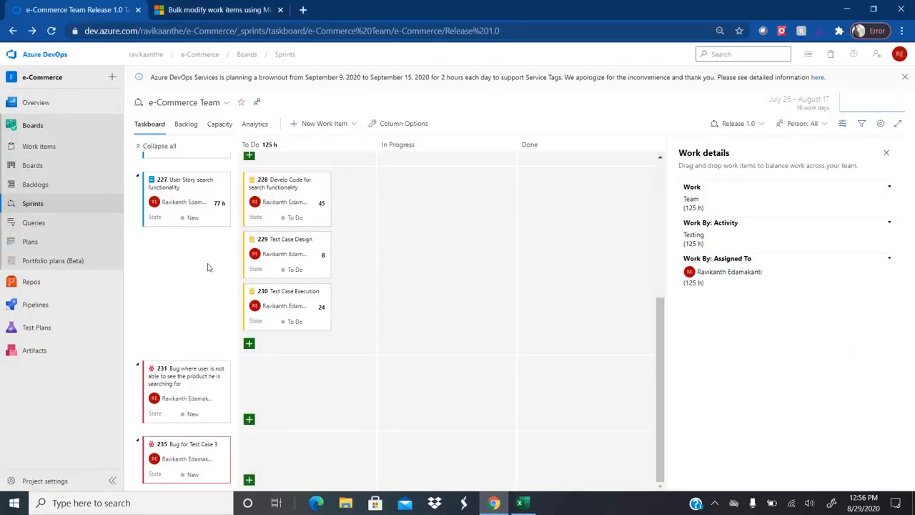
pyautogui.click(53, 150)
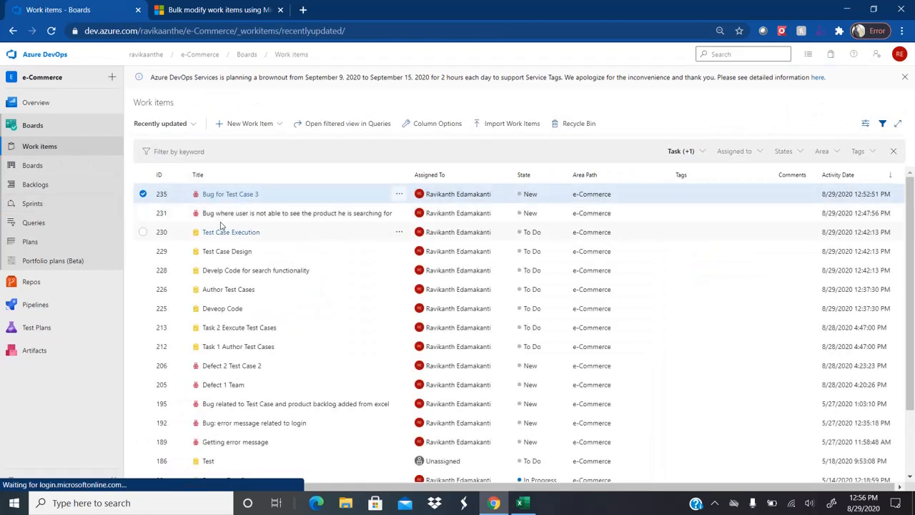
pyautogui.hotkey('alt', 'Tab')
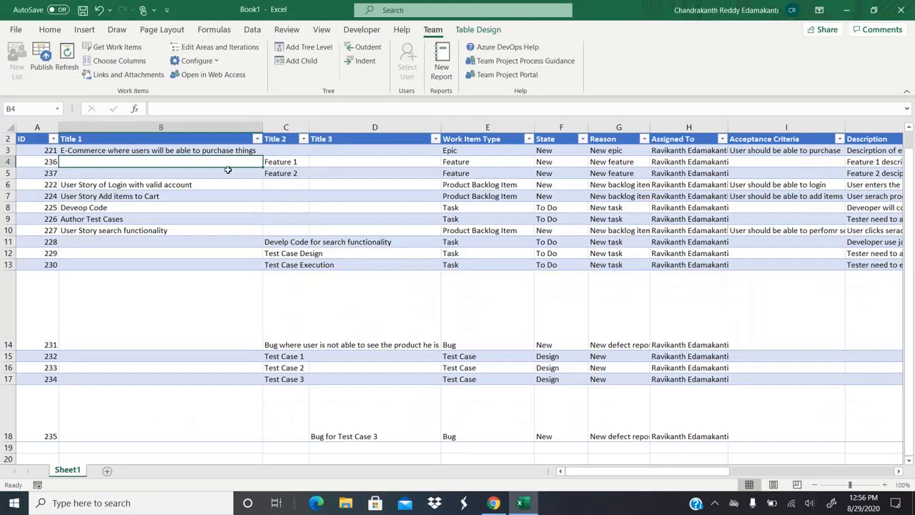
pyautogui.click(139, 152)
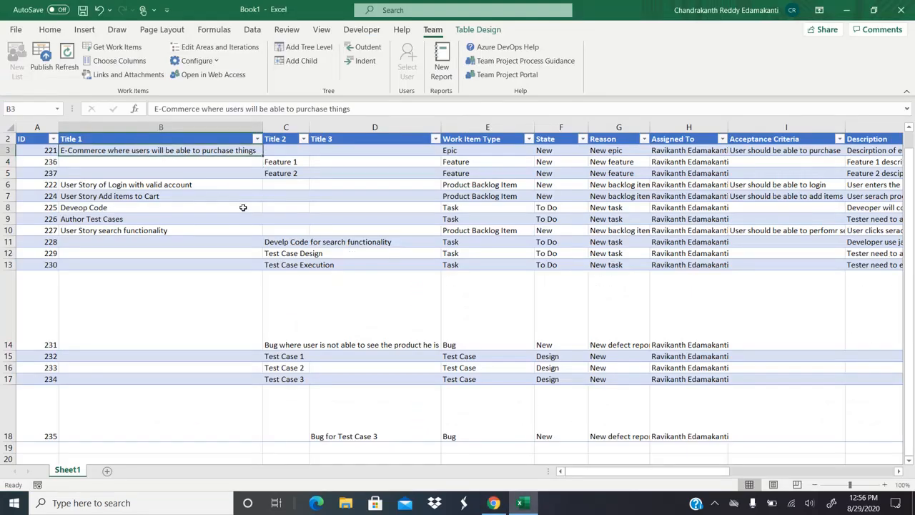
pyautogui.hotkey('alt', 'Tab')
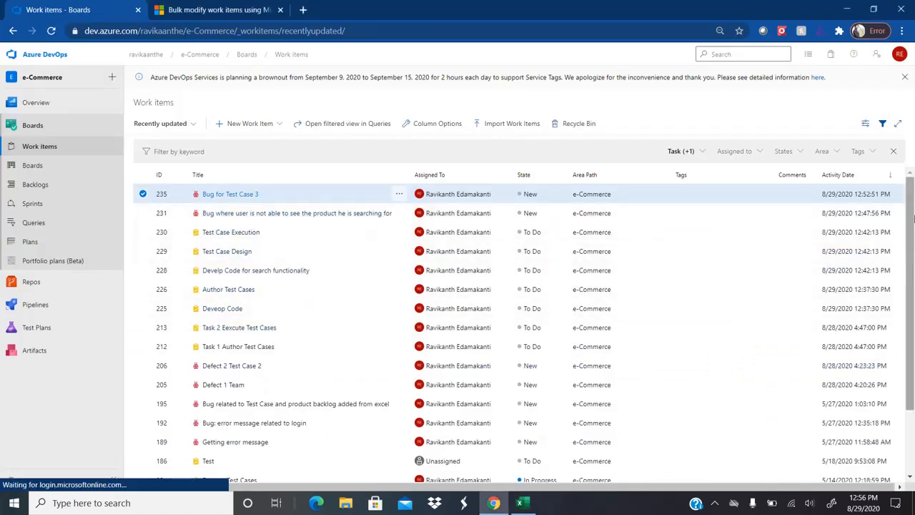
pyautogui.click(681, 151)
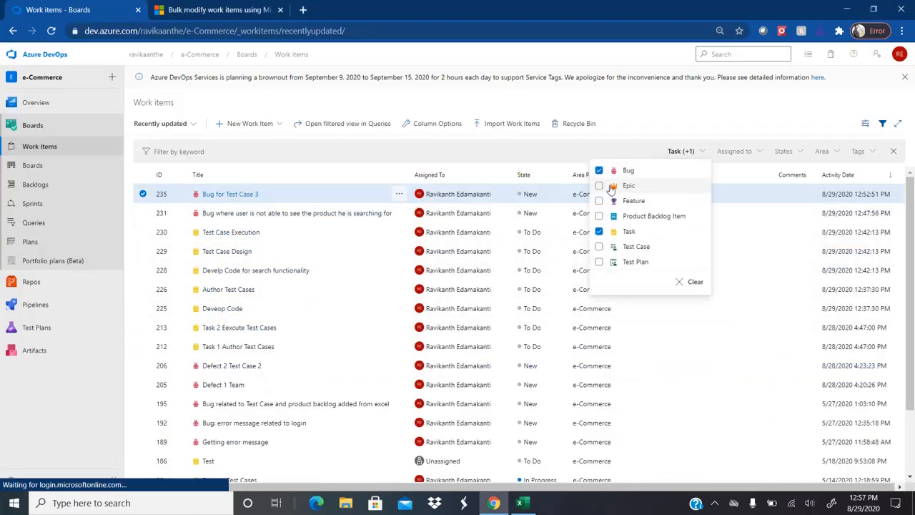
pyautogui.click(599, 186)
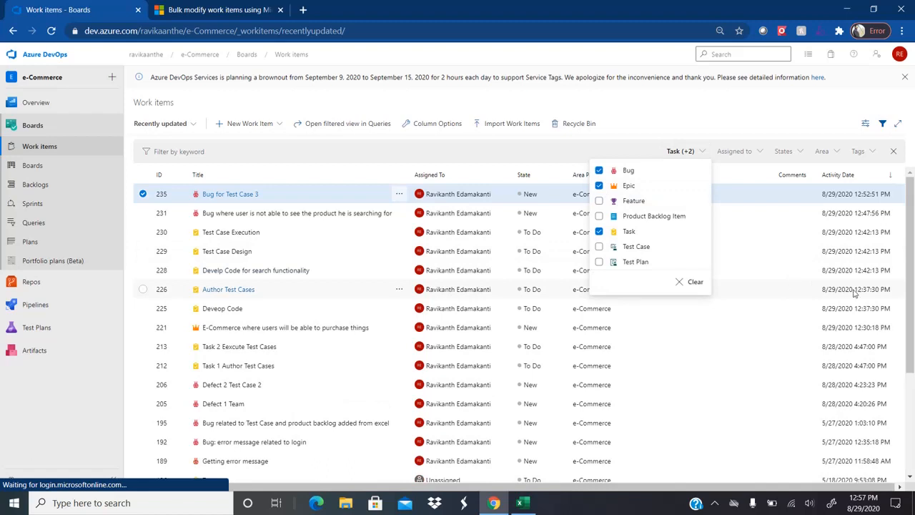
# Step: Open epic 221 and its child Feature 1, then return to Feature 1 in Excel cell C4
pyautogui.moveTo(911, 272); pyautogui.dragTo(911, 289)
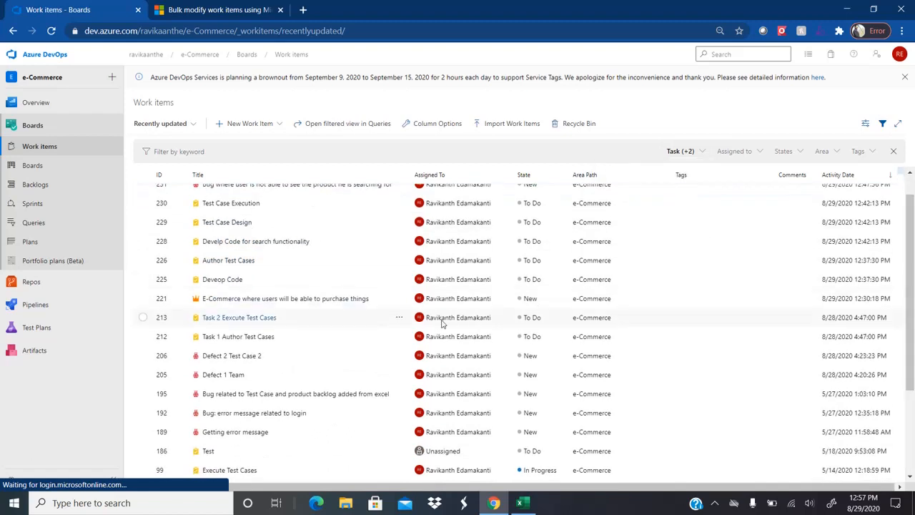
pyautogui.click(287, 299)
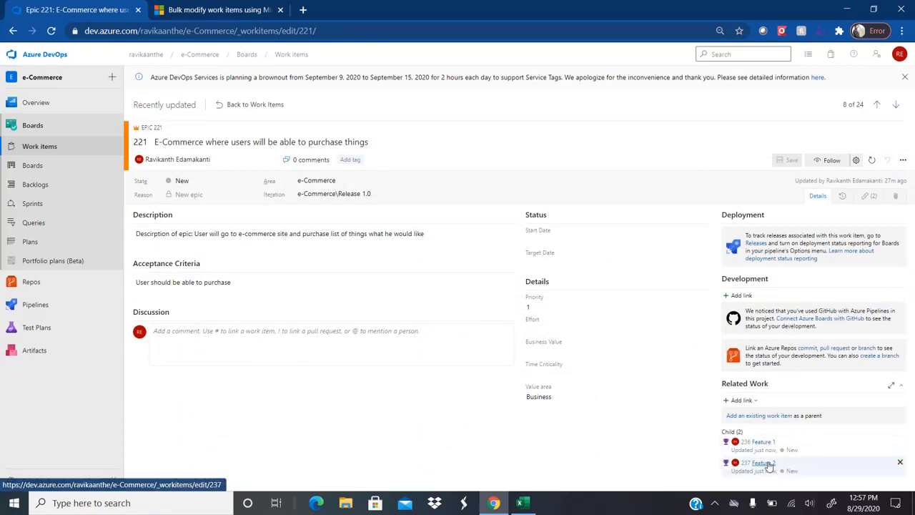
pyautogui.click(758, 443)
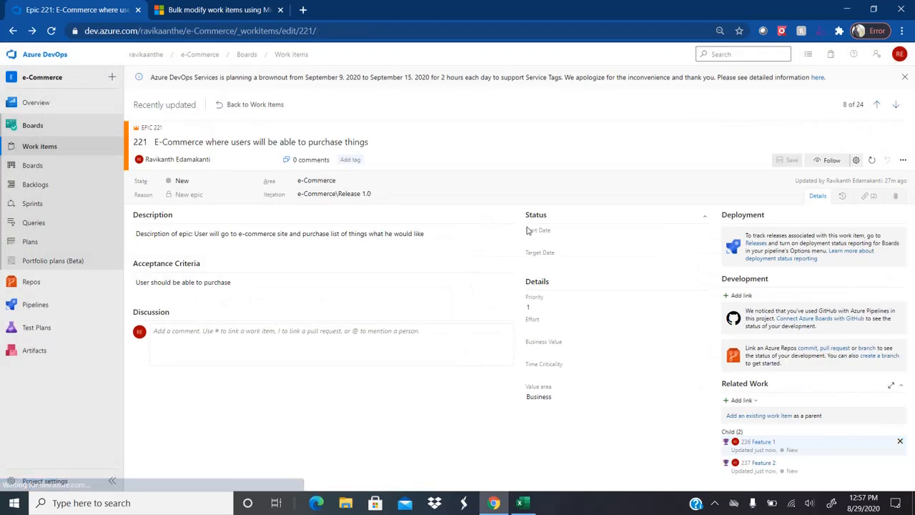
pyautogui.hotkey('alt', 'Tab')
pyautogui.press('Down')
pyautogui.press('Right')
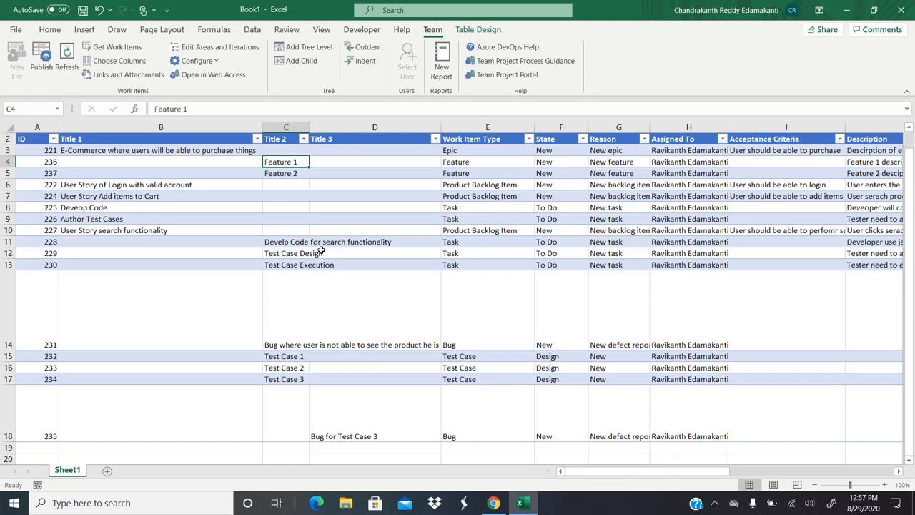
# Step: Arrow from the epic title in B3 down through Feature 1 to item 226's ID
pyautogui.press('Up')
pyautogui.press('Left')
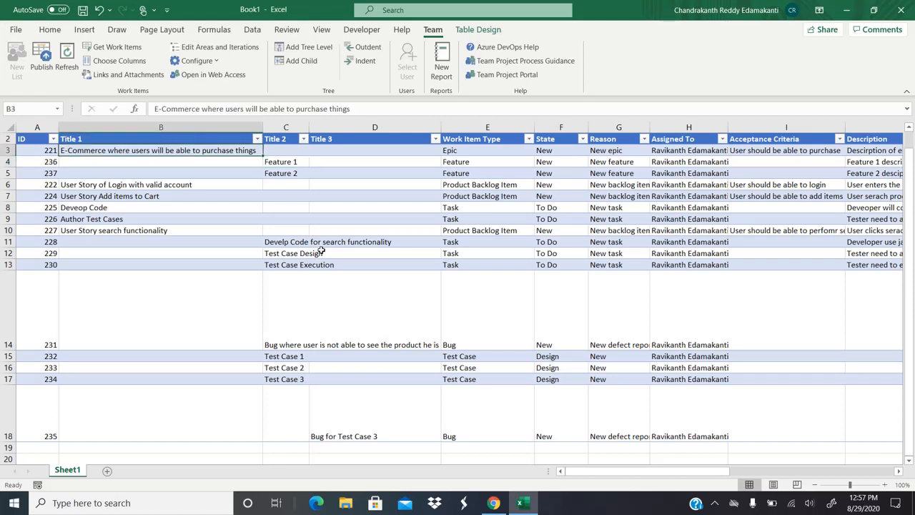
pyautogui.press('Down')
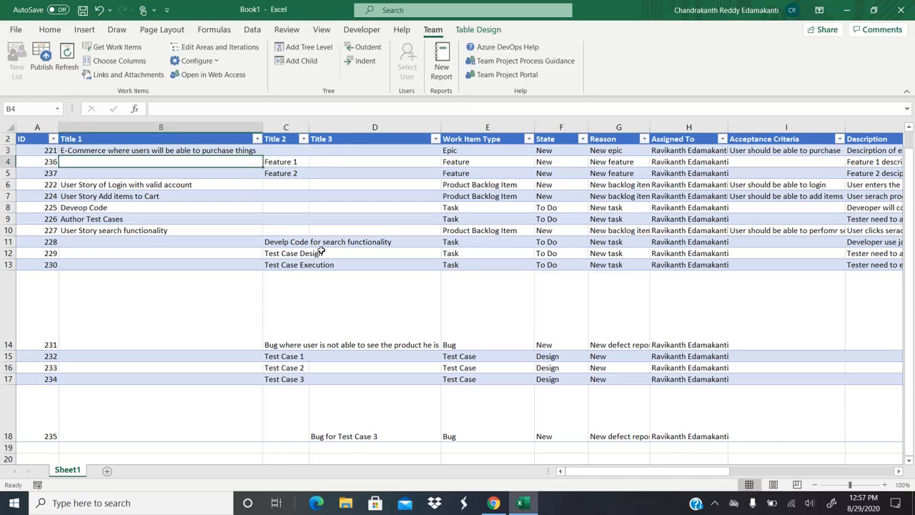
pyautogui.press('Right')
pyautogui.press('Down')
pyautogui.press('Down')
pyautogui.press('Left')
pyautogui.press('Down')
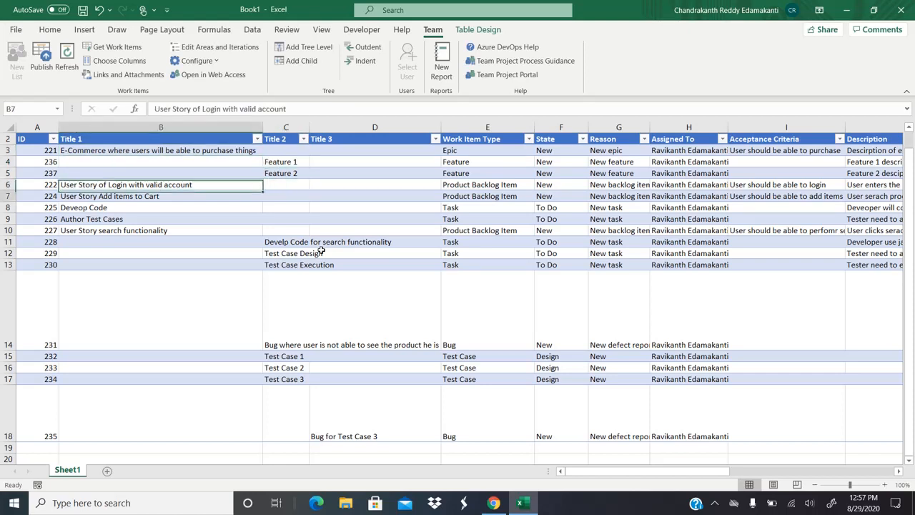
pyautogui.press('Down')
pyautogui.press('Down')
pyautogui.press('Left')
# Step: Continue to Test Case Design in C12, Test Case 1 ID 232 and the Title headers, then switch to Azure DevOps
pyautogui.press('Right')
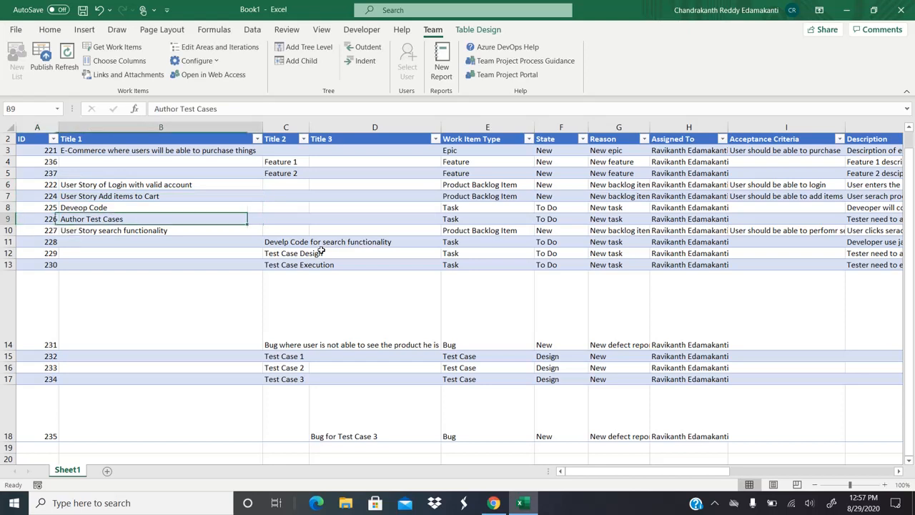
pyautogui.press('Down')
pyautogui.press('Down')
pyautogui.press('Down')
pyautogui.press('Right')
pyautogui.press('Down')
pyautogui.press('Down')
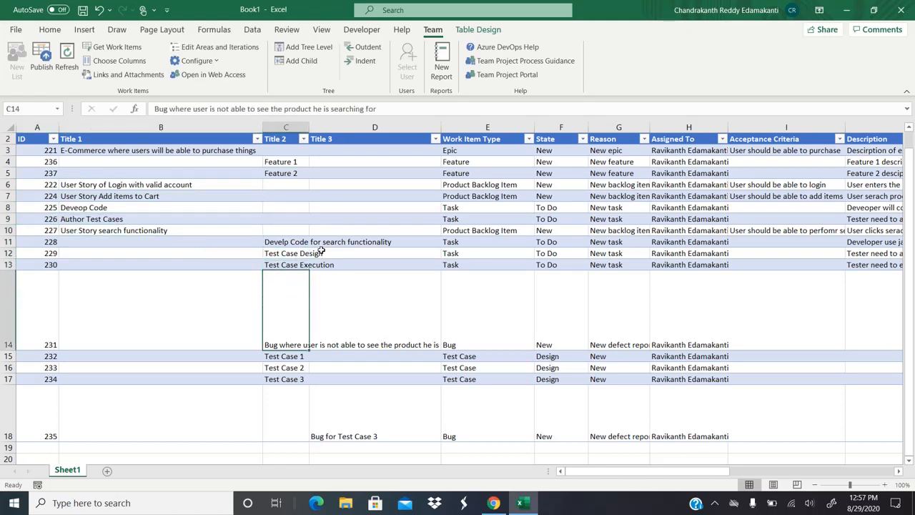
pyautogui.press('Down')
pyautogui.press('Left')
pyautogui.press('Left')
pyautogui.press('Right')
pyautogui.press('Right')
pyautogui.press('Right')
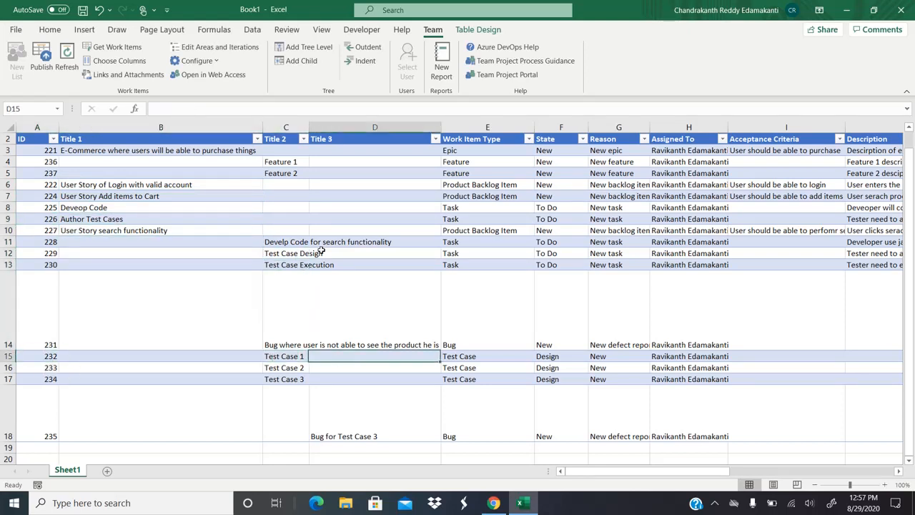
pyautogui.press('Down')
pyautogui.press('Down')
pyautogui.press('Down')
pyautogui.press('Down')
pyautogui.press('Down')
pyautogui.press('Down')
pyautogui.press('Down')
pyautogui.press('Down')
pyautogui.press('Down')
pyautogui.press('Down')
pyautogui.press('Down')
pyautogui.press('Up')
pyautogui.press('Up')
pyautogui.press('Up')
pyautogui.press('Up')
pyautogui.press('Up')
pyautogui.press('Up')
pyautogui.press('Up')
pyautogui.press('Up')
pyautogui.press('Up')
pyautogui.press('Up')
pyautogui.press('Up')
pyautogui.press('Up')
pyautogui.press('Up')
pyautogui.press('Up')
pyautogui.press('Up')
pyautogui.press('Up')
pyautogui.press('Up')
pyautogui.press('Up')
pyautogui.press('Up')
pyautogui.press('Up')
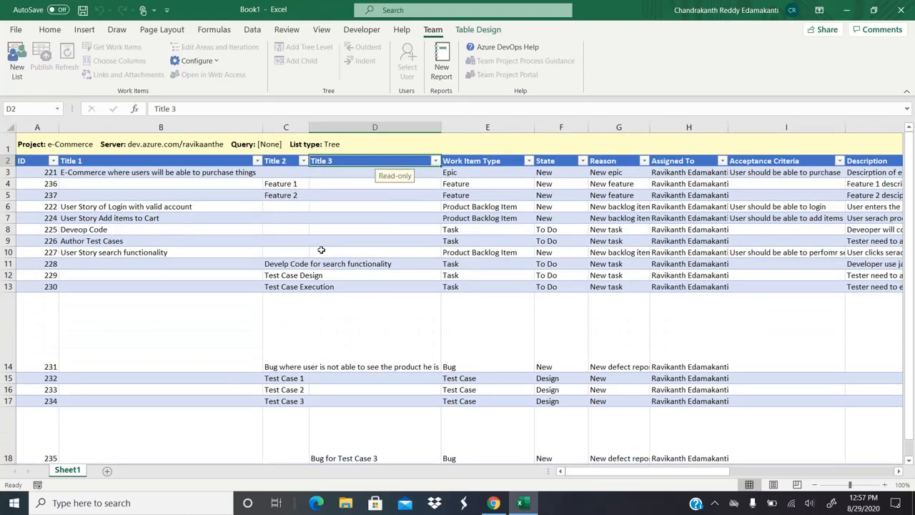
pyautogui.press('Left')
pyautogui.press('Left')
pyautogui.press('Left')
pyautogui.press('Right')
pyautogui.press('Right')
pyautogui.press('Right')
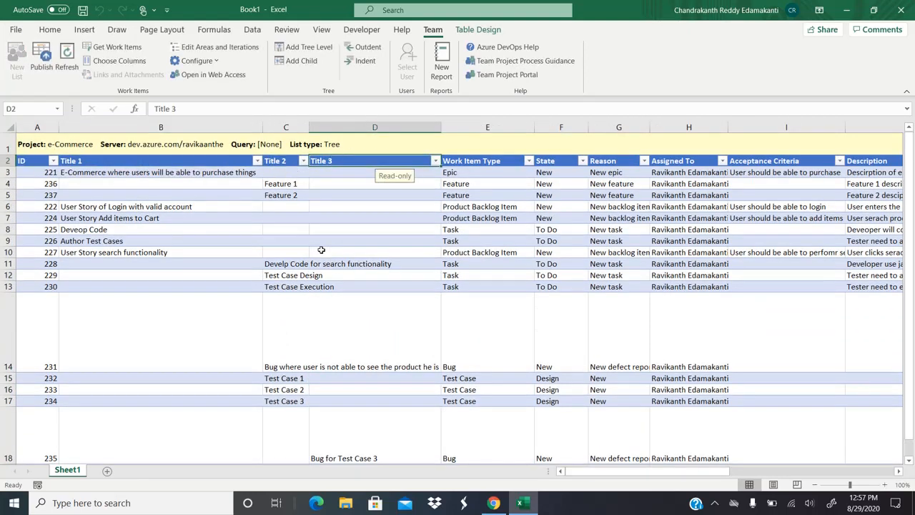
pyautogui.hotkey('alt', 'Tab')
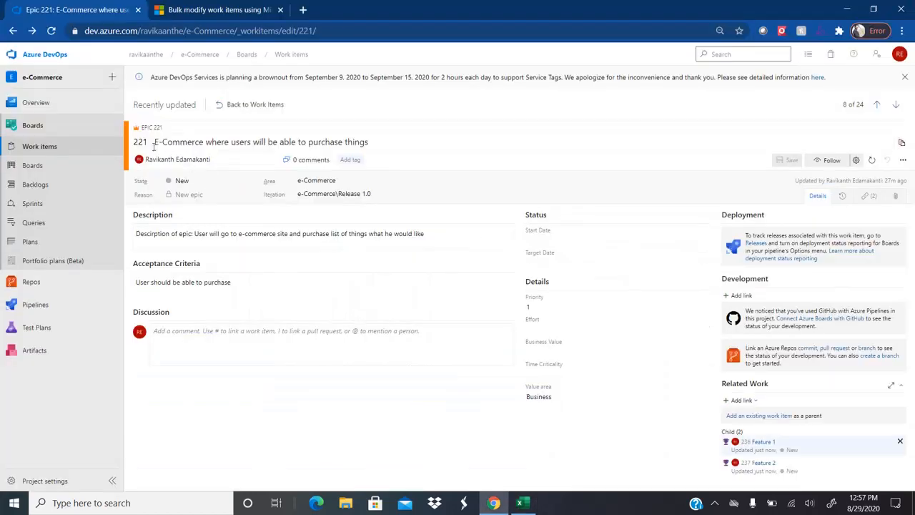
# Step: Visit the work items list, e-Commerce Team Kanban board and sprint taskboard, then return to Excel
pyautogui.click(67, 131)
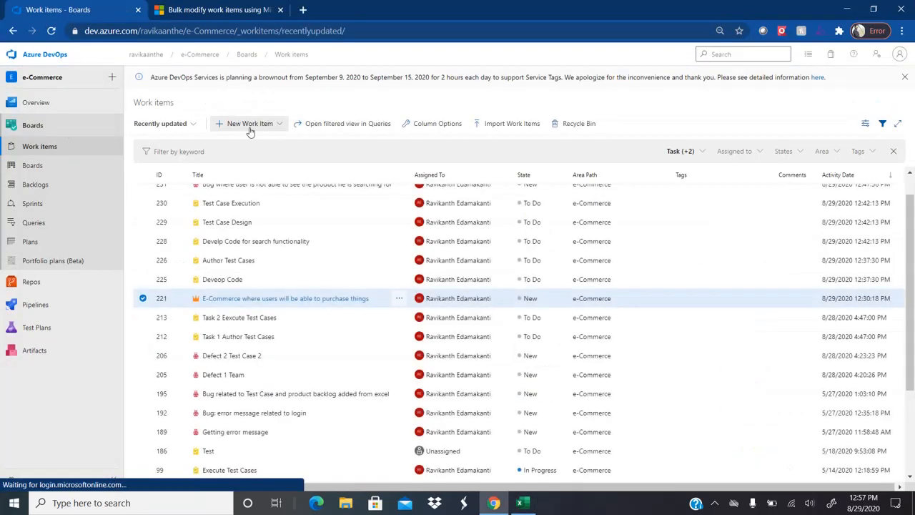
pyautogui.moveTo(59, 107)
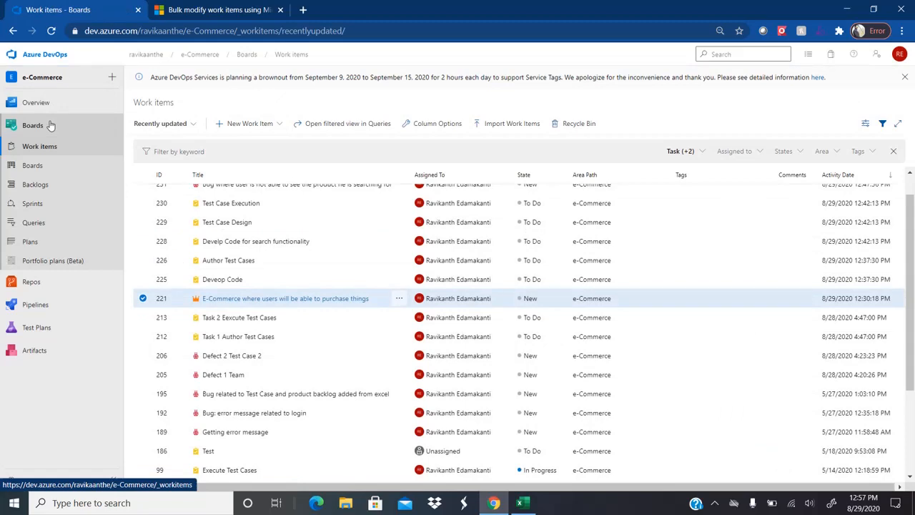
pyautogui.click(65, 169)
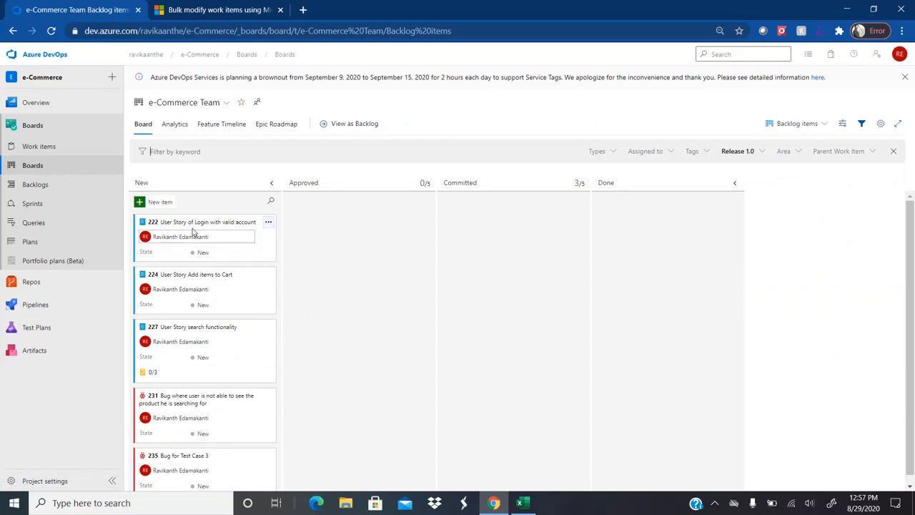
pyautogui.click(42, 204)
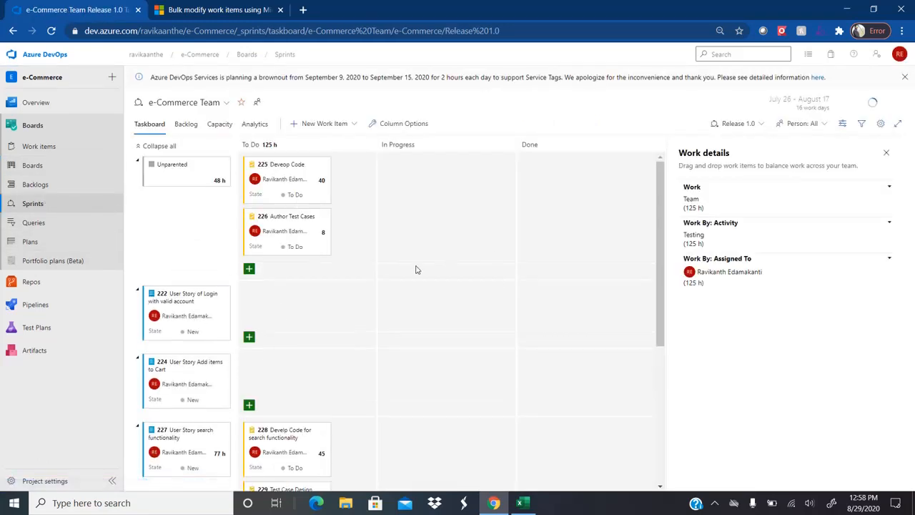
pyautogui.hotkey('alt', 'Tab')
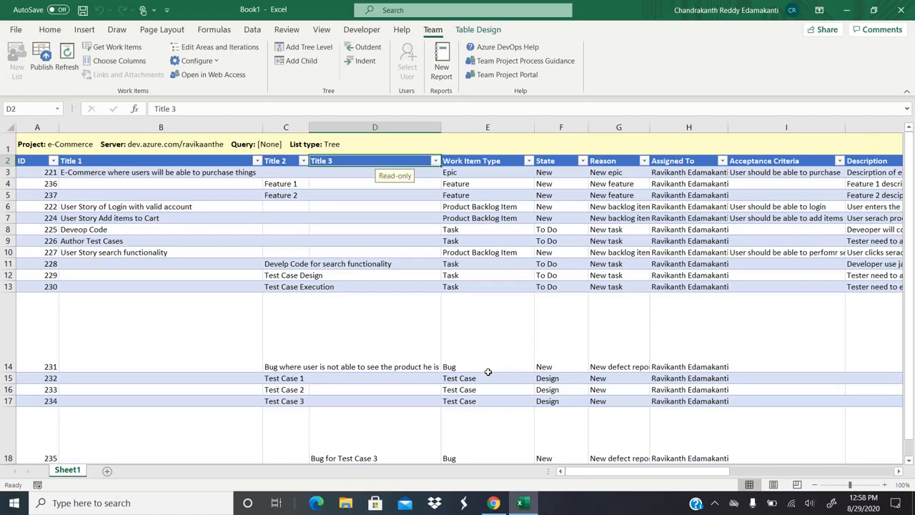
pyautogui.click(493, 502)
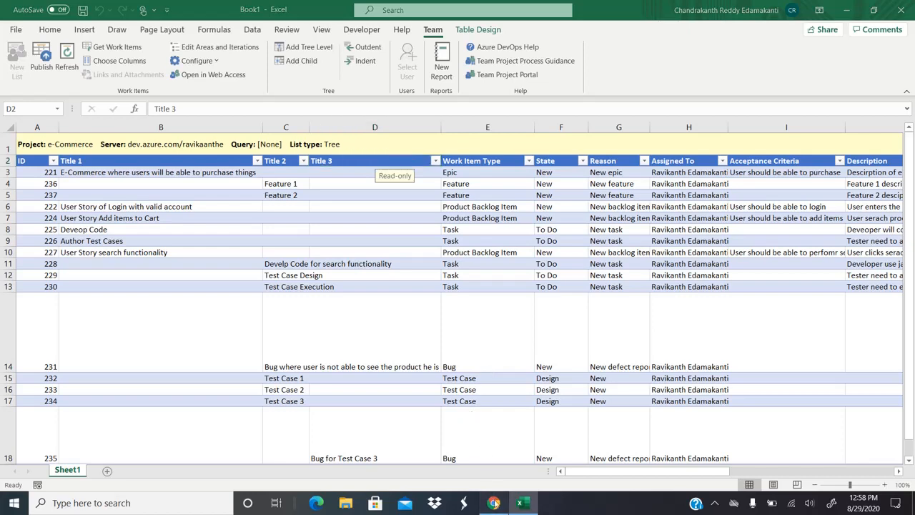
pyautogui.click(493, 503)
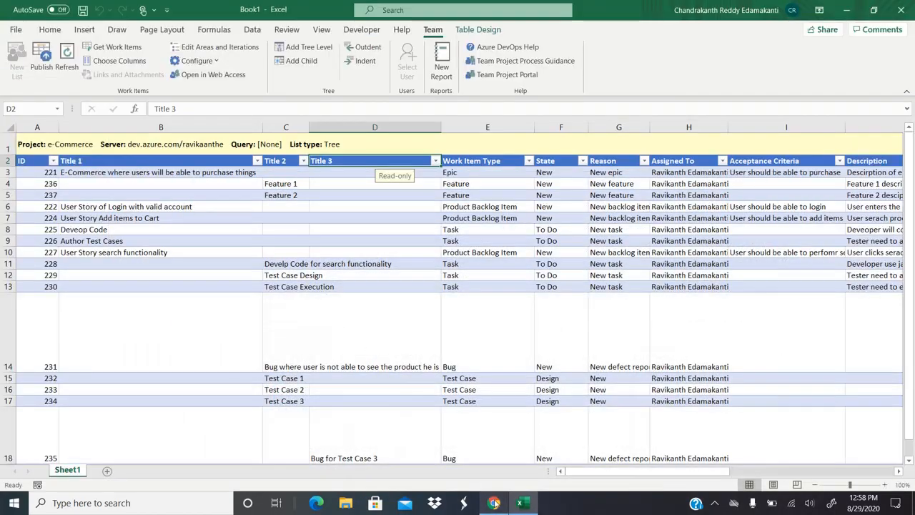
pyautogui.click(714, 503)
pyautogui.click(717, 478)
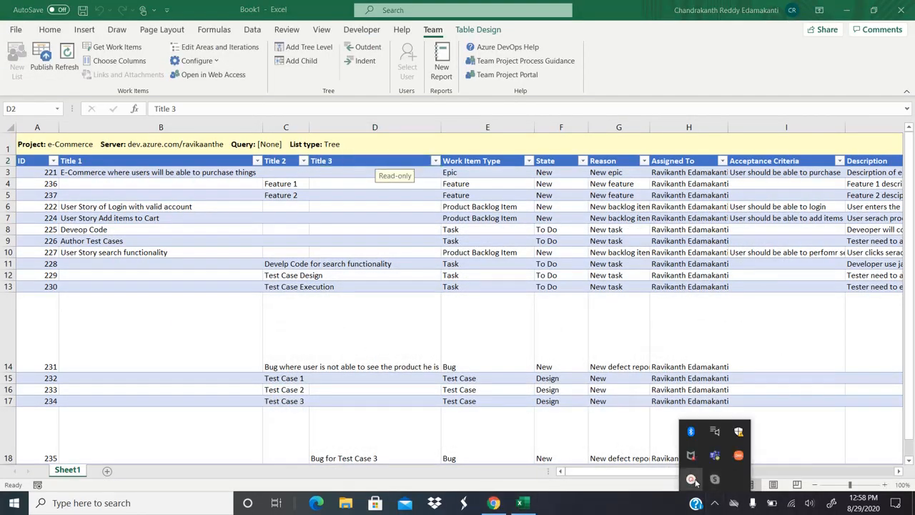